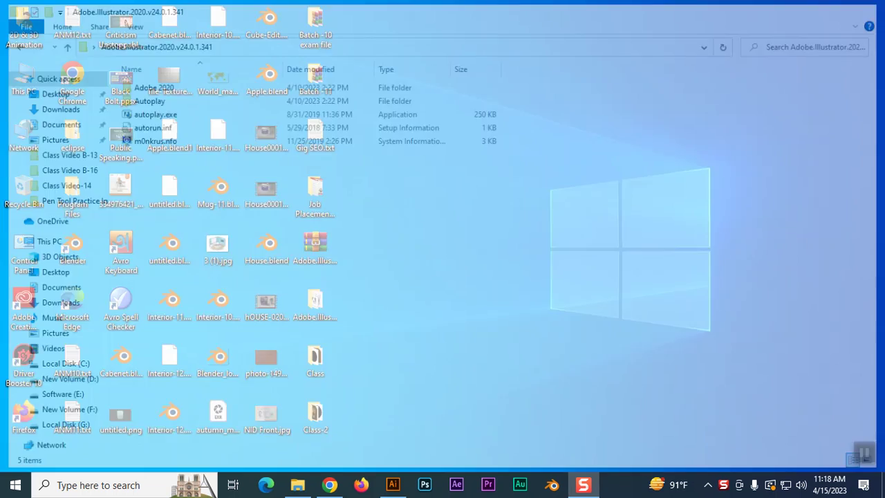
Step: Select the Illustrator 2020 zip archive on the desktop
left_click(312, 248)
left_click_drag(312, 248, 411, 275)
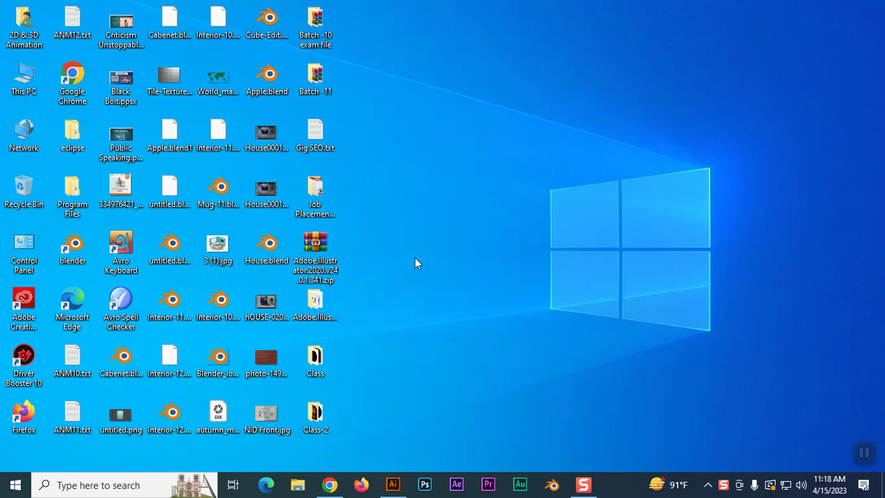
left_click(329, 261)
Step: Open the extracted Adobe.Illustrator folder and its Adobe 2020 subfolder, then right-click Set-up.exe
double_click(315, 304)
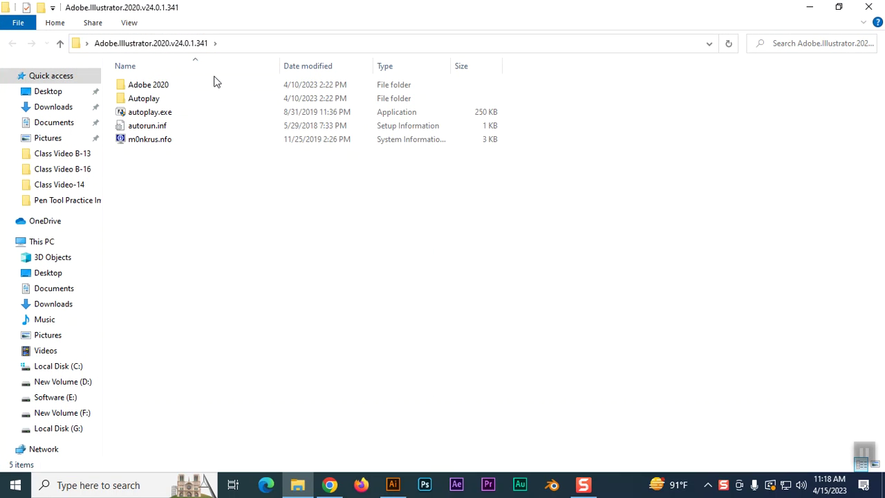
double_click(153, 90)
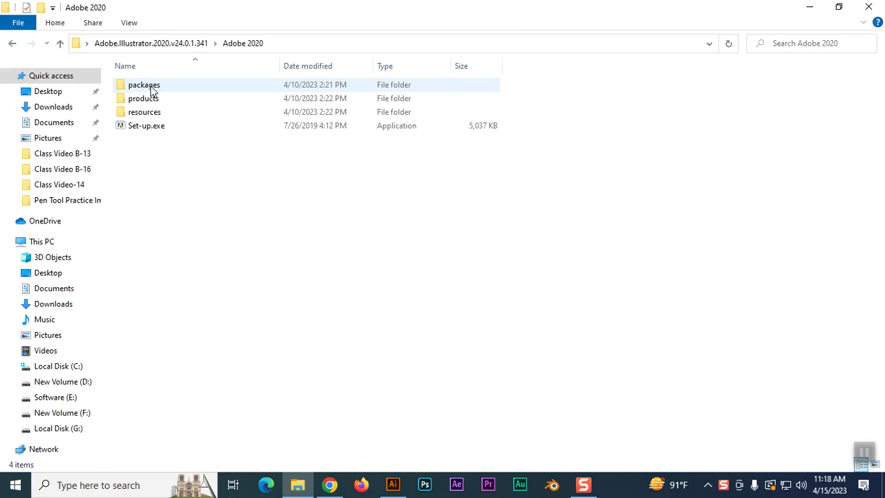
right_click(132, 131)
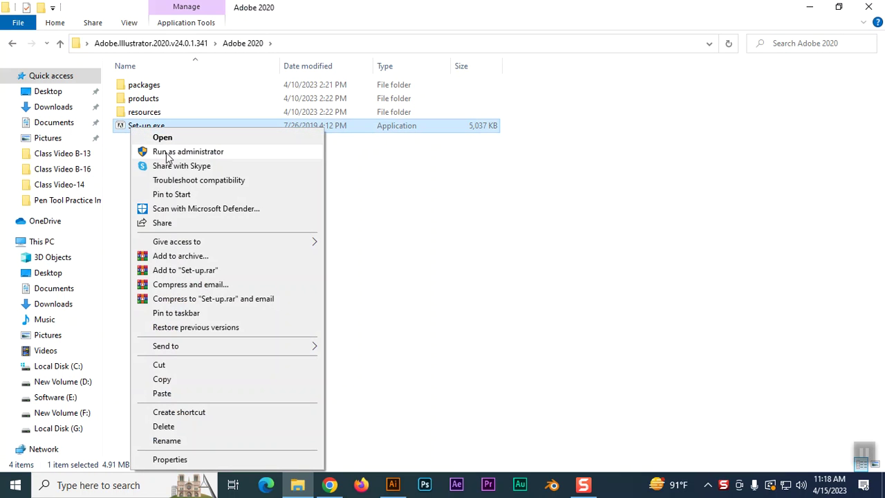
Step: Run Set-up.exe as administrator to launch the Illustrator 2020 installer
left_click(185, 152)
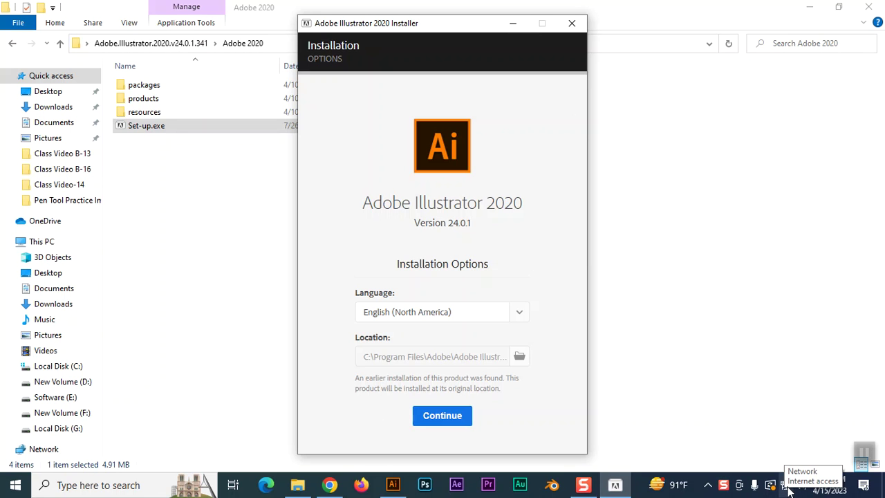
Step: Bring the installer forward and choose English (International) from the Language list
left_click(751, 329)
left_click(614, 485)
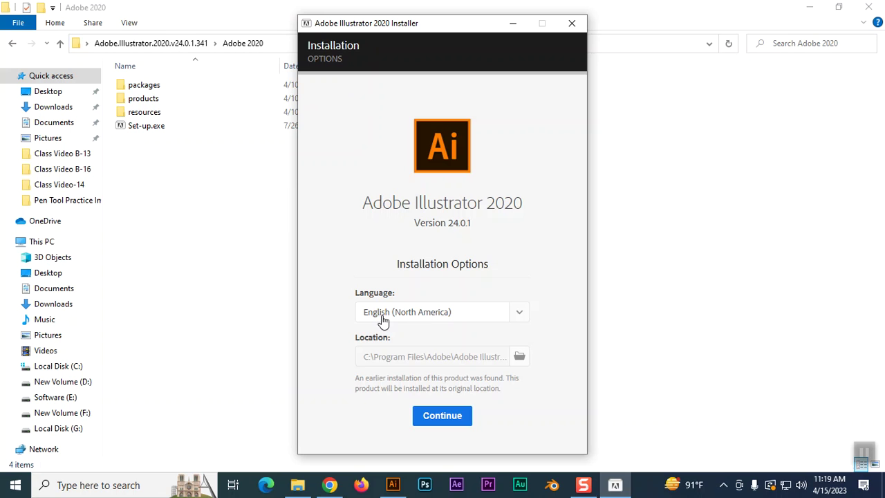
left_click(519, 315)
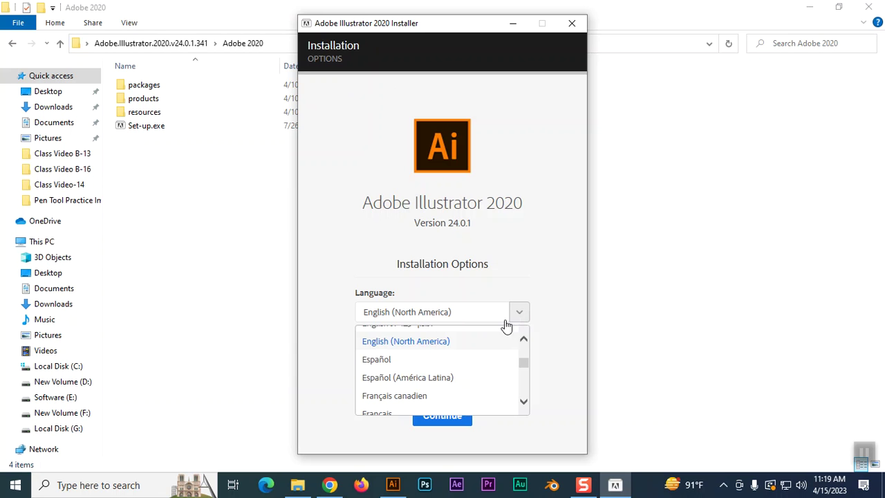
scroll(451, 379, "up", 2)
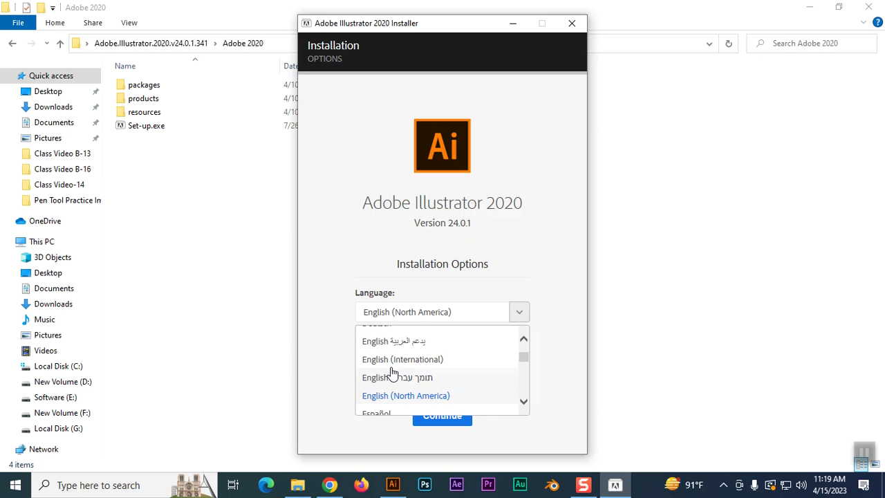
left_click(373, 347)
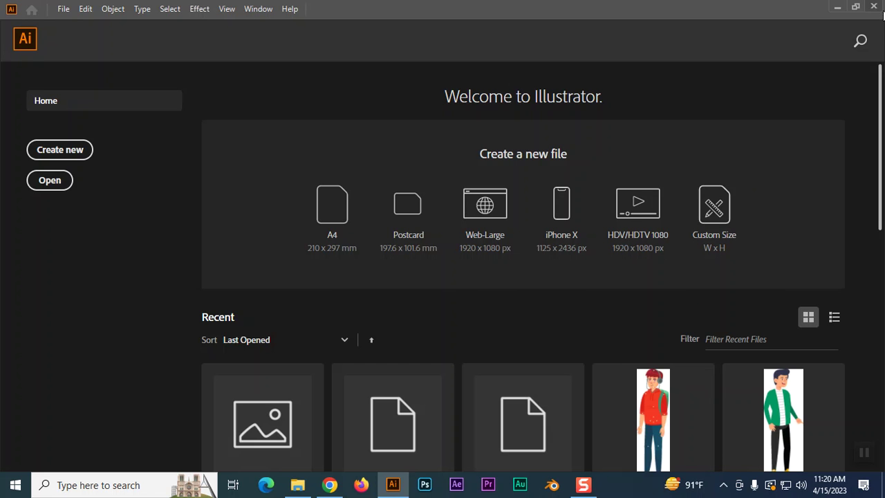
Step: Close Illustrator and Explorer, refresh the desktop, relaunch Illustrator and start a cut line across the rings
left_click(874, 6)
left_click(868, 6)
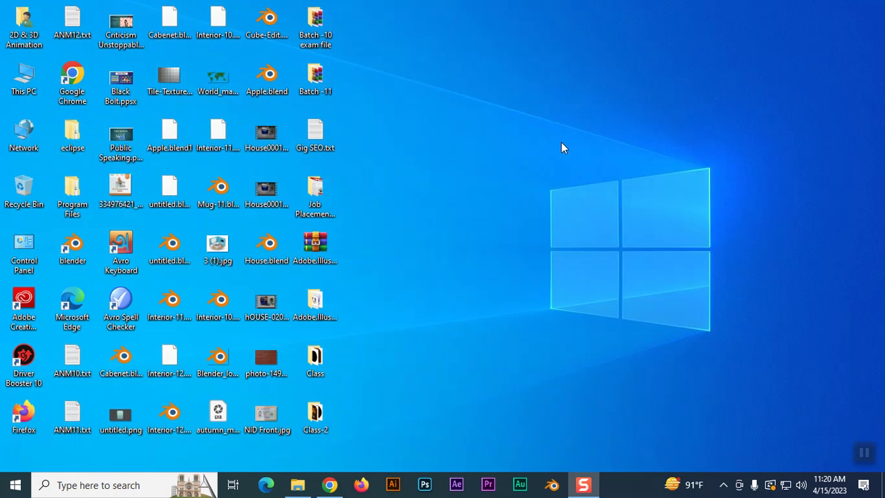
right_click(500, 166)
left_click(537, 204)
left_click(391, 486)
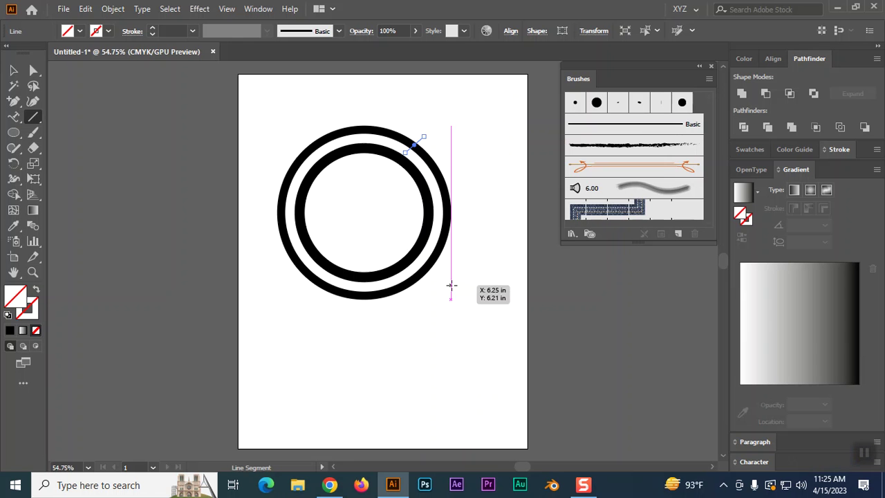
left_click_drag(450, 286, 439, 271)
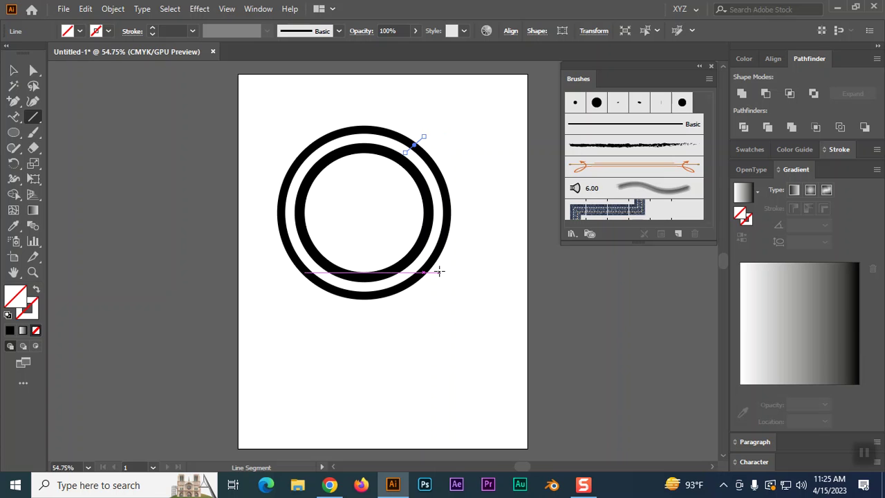
Step: Draw short cut lines across the rings at the right side, top and bottom
left_click_drag(439, 271, 375, 286)
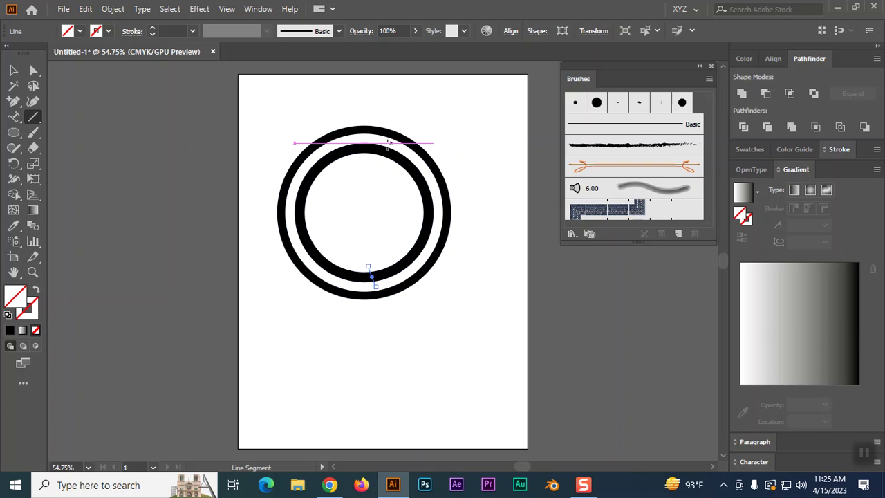
mouse_move(366, 154)
left_mouse_down()
mouse_move(378, 142)
mouse_move(365, 138)
left_mouse_up()
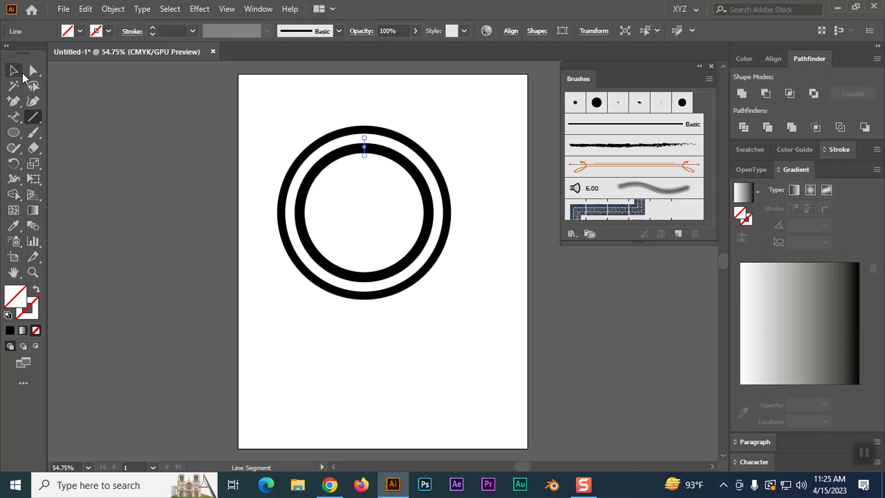
left_click(13, 70)
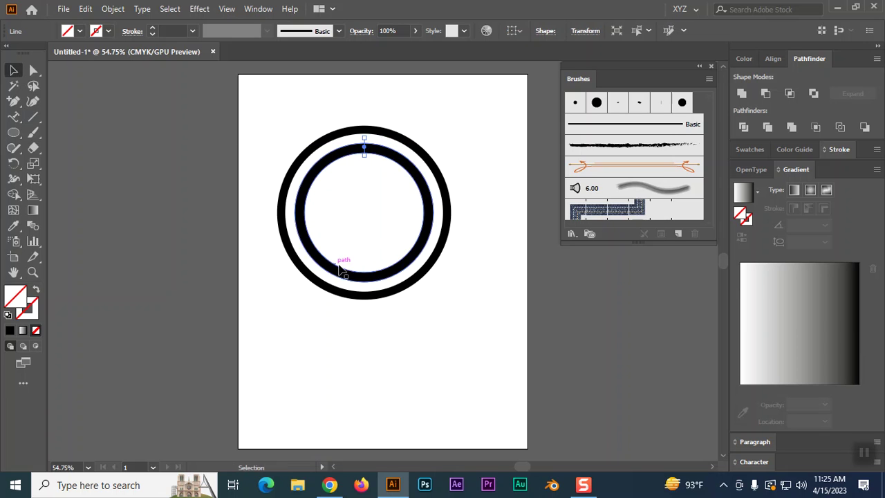
left_click(376, 286)
left_click(31, 118)
left_click_drag(370, 266, 370, 284)
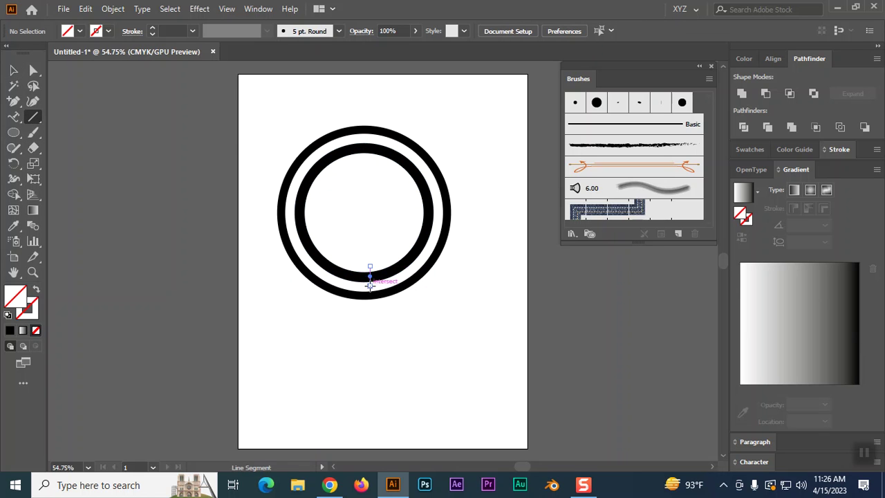
Step: Select both rings with all cut lines and split them with Pathfinder Divide
left_click(13, 71)
left_click_drag(252, 96, 503, 339)
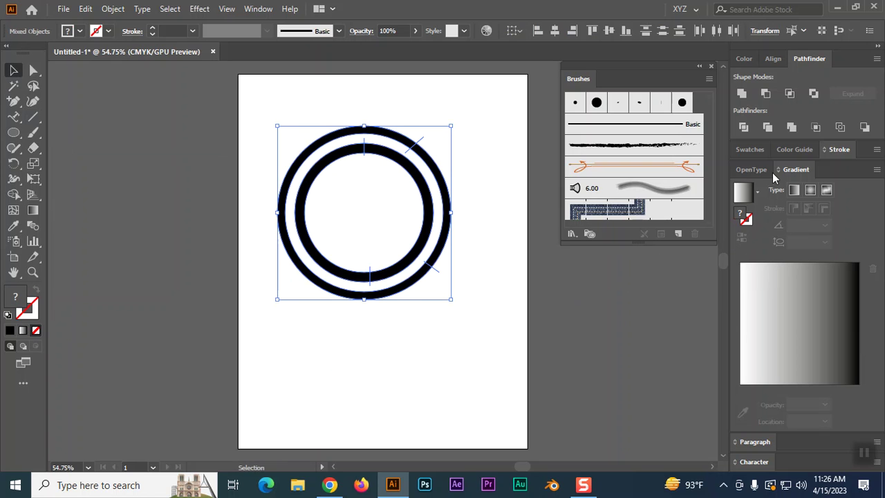
left_click(745, 128)
Step: Ungroup the divided pieces and delete the inner ring's left half and leftover thin path
right_click(422, 225)
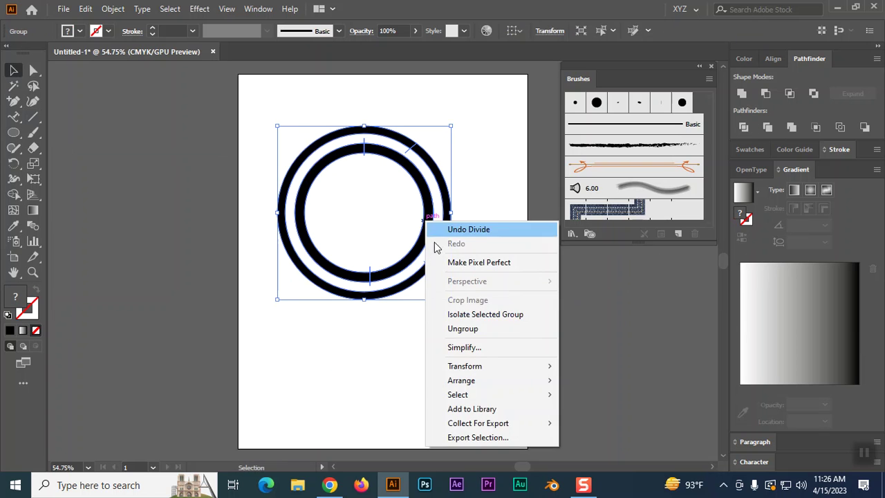
left_click(458, 330)
left_click(499, 354)
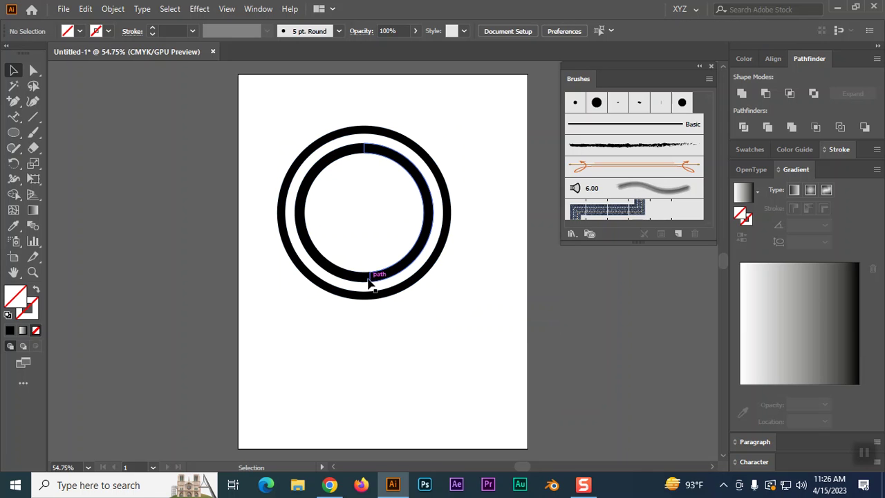
left_click(371, 277)
key("Delete")
key("a")
left_click(13, 70)
left_click(343, 148)
key("Delete")
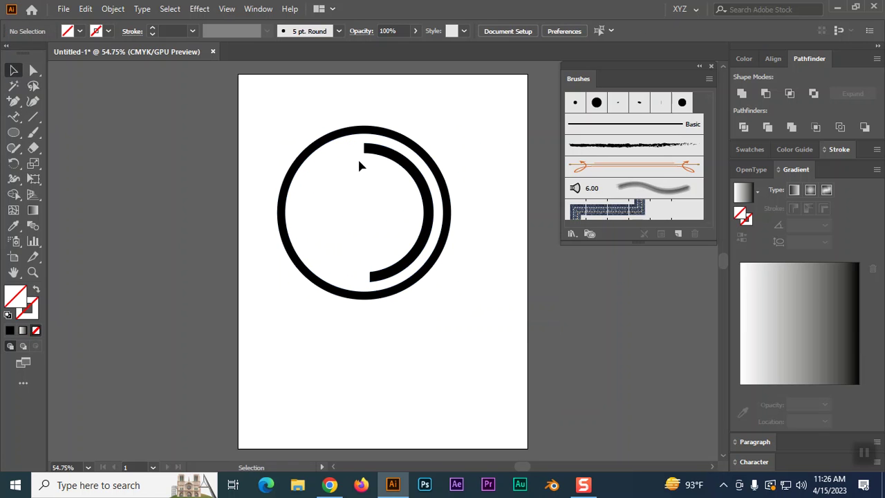
Step: Round the inner arc's top and bottom ends with live-corner widgets
left_click(33, 70)
left_click(367, 163)
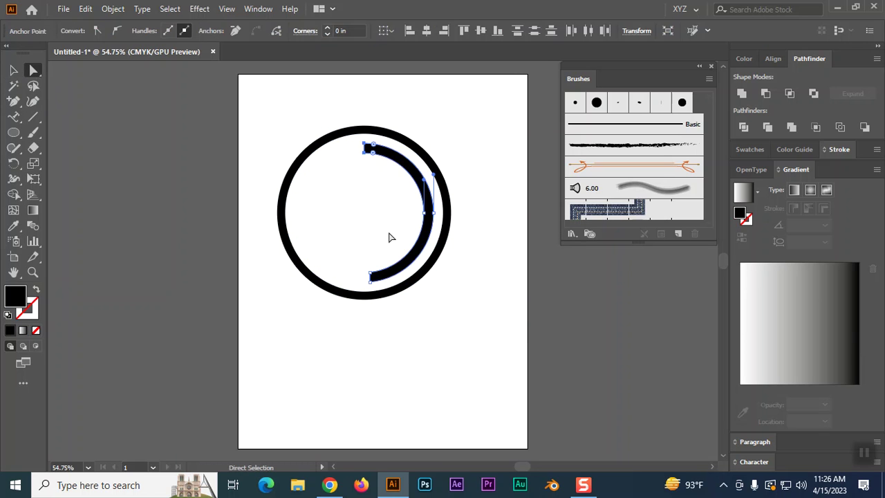
left_click_drag(359, 271, 381, 285)
left_click(466, 309)
mouse_move(354, 141)
left_mouse_down()
mouse_move(373, 166)
mouse_move(366, 146)
left_mouse_up()
left_click(372, 231)
left_click_drag(368, 271, 403, 287)
left_click(435, 286)
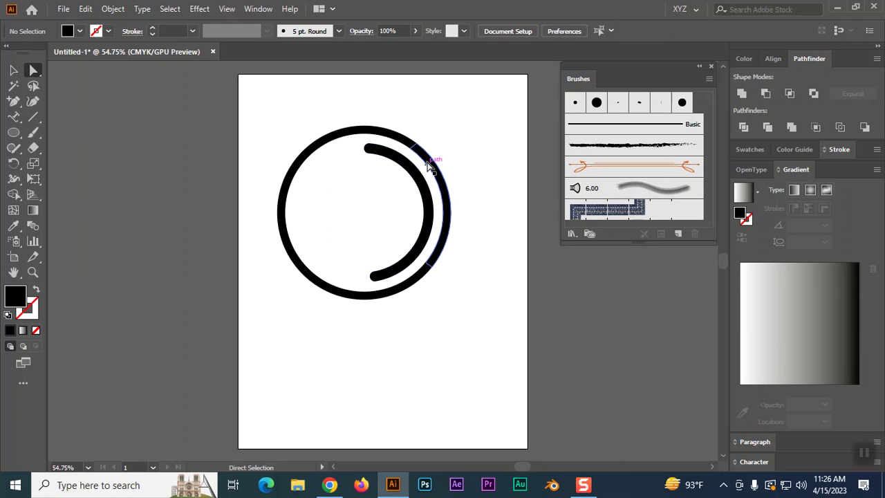
left_click_drag(415, 147, 445, 169)
Step: Round the outer arc's upper cut end with its live-corner widget
key("ctrl+plus")
key("ctrl+plus")
key("ctrl+plus")
key("ctrl+plus")
key("ctrl+plus")
key("ctrl+plus")
key("ctrl+plus")
key("ctrl+plus")
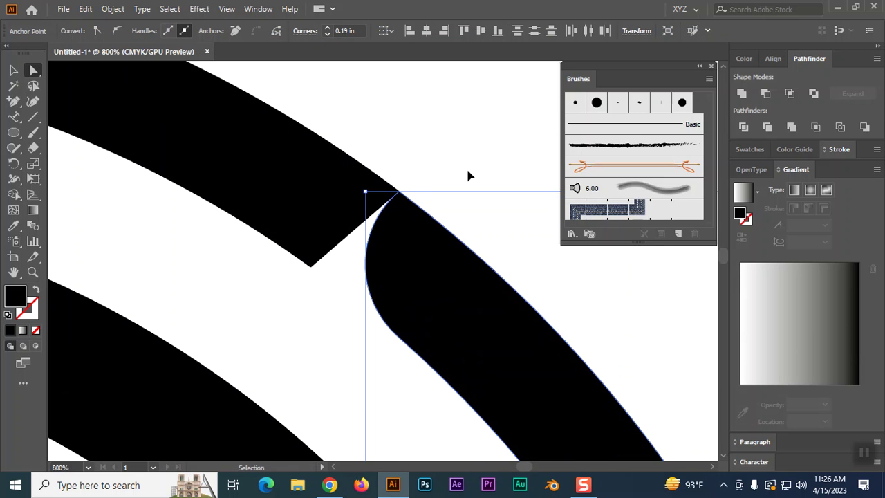
left_click(398, 197)
key("ctrl+z")
key("ctrl+z")
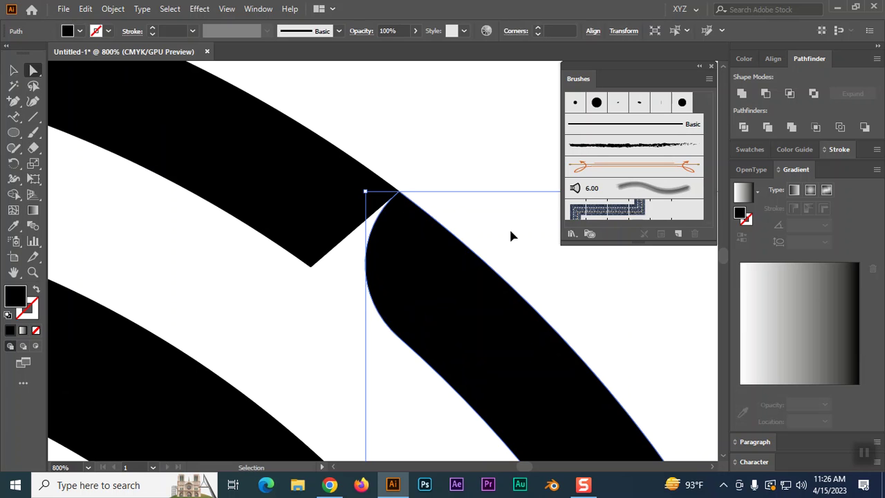
left_click(466, 184)
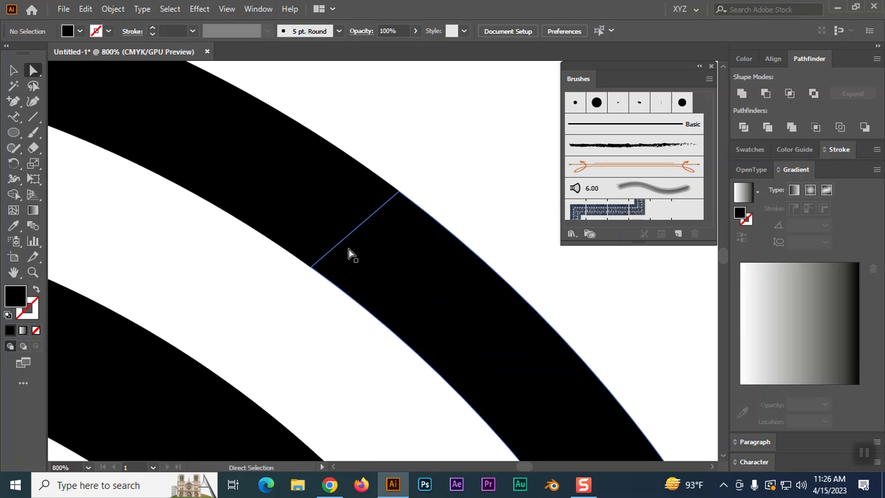
left_click(313, 266)
left_click(399, 192, "shift")
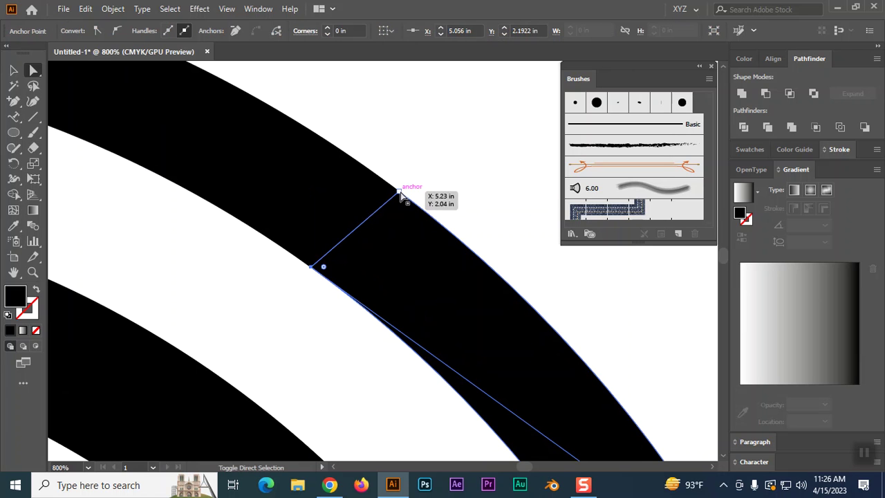
left_click_drag(404, 213, 449, 270)
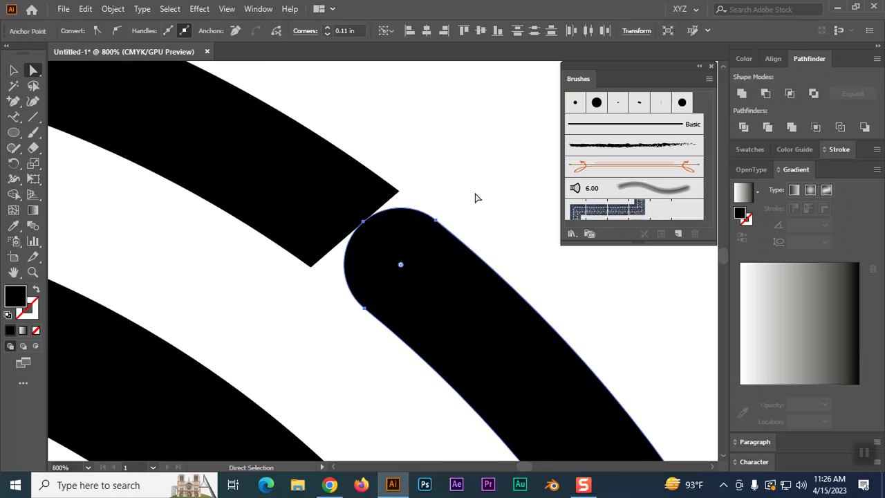
left_click(474, 188)
key("ctrl+minus")
key("ctrl+minus")
key("ctrl+minus")
key("ctrl+minus")
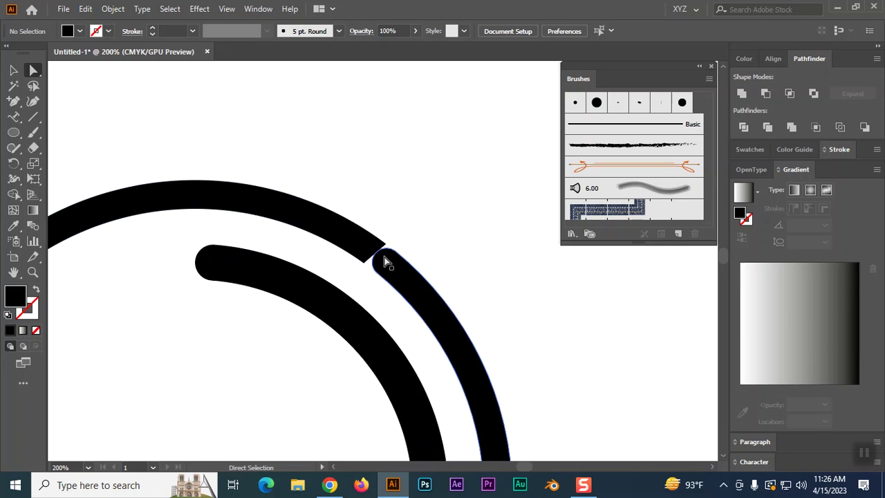
Step: Select the corner anchors at the upper arc's cut end and drag its corner
key("ctrl")
left_click(386, 260, "ctrl")
left_click(406, 205)
left_click(368, 264)
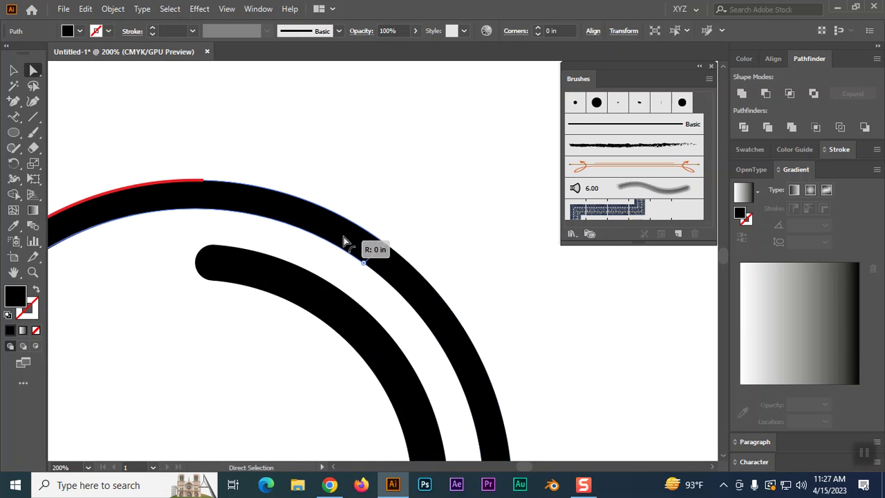
key("ctrl")
left_click(466, 205)
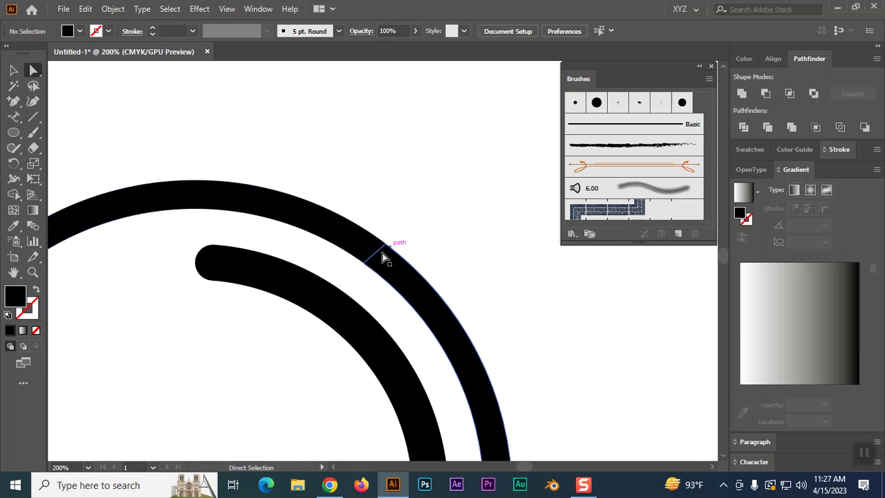
left_click(362, 263)
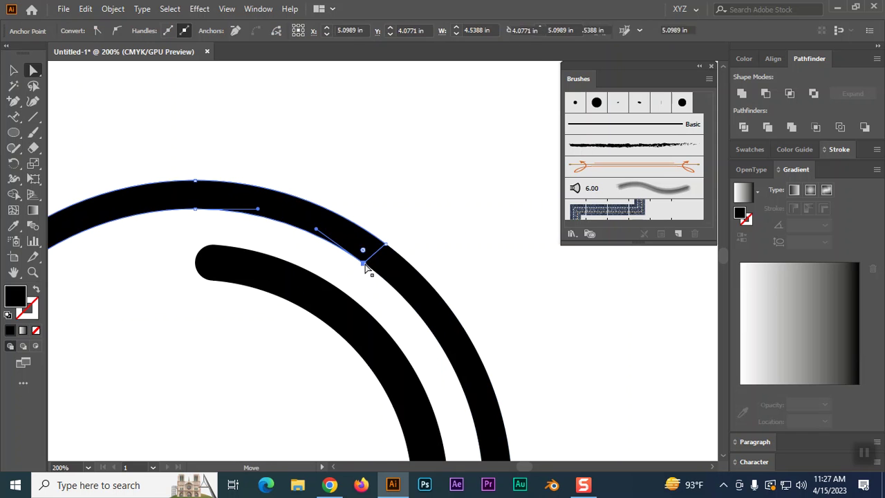
left_click(385, 246, "shift")
left_click_drag(371, 247, 315, 224)
scroll(437, 319, "down", 2)
scroll(466, 340, "down", 10)
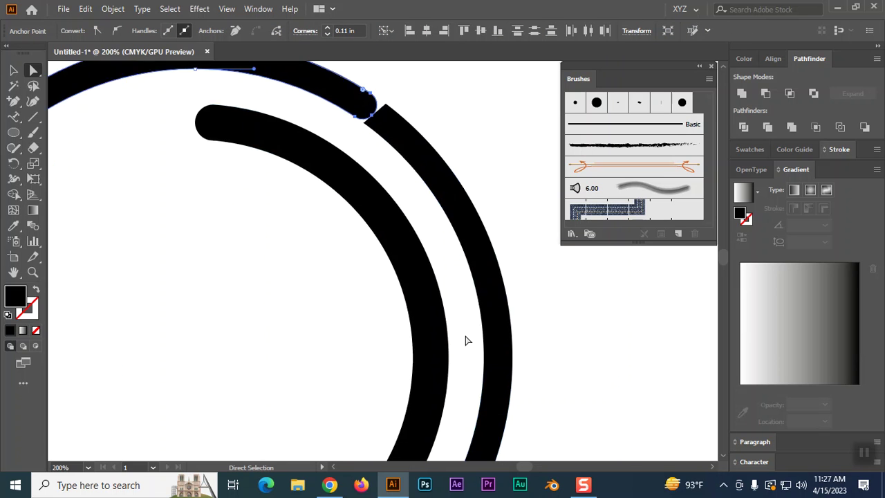
left_click(470, 367)
Step: Round the outer arc's lower cut end to 0.11 in
left_click(420, 276)
left_click(430, 318)
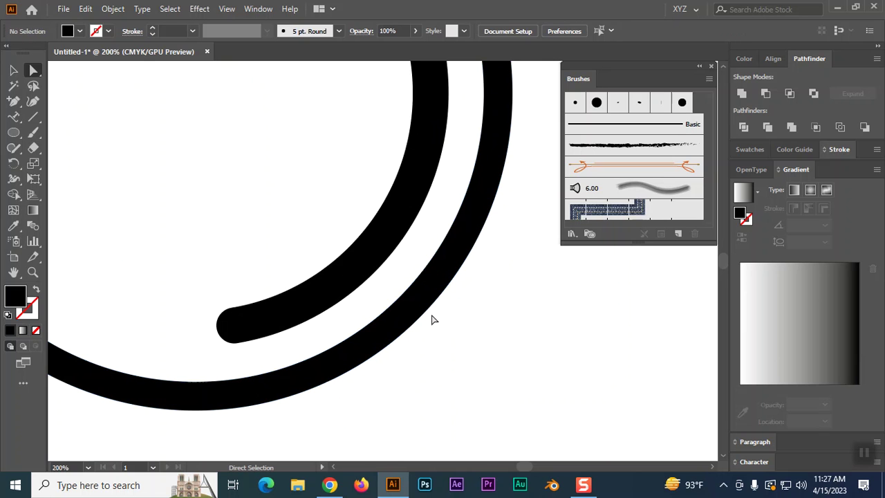
left_click(422, 290)
left_click(418, 277)
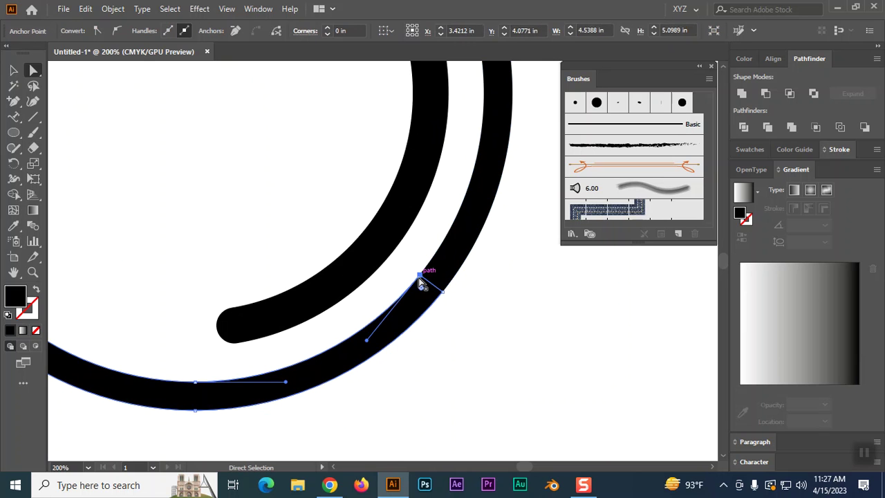
left_click_drag(422, 287, 383, 318)
left_click(13, 70)
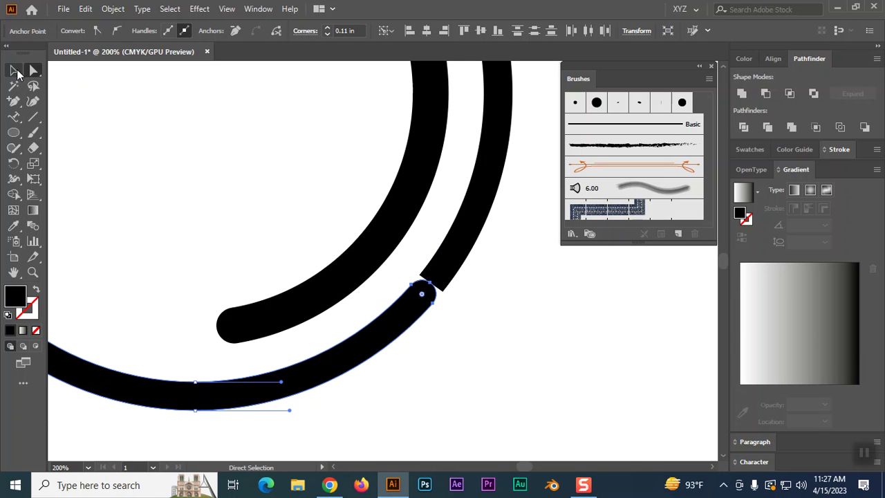
scroll(499, 366, "up", 5)
scroll(533, 370, "up", 3)
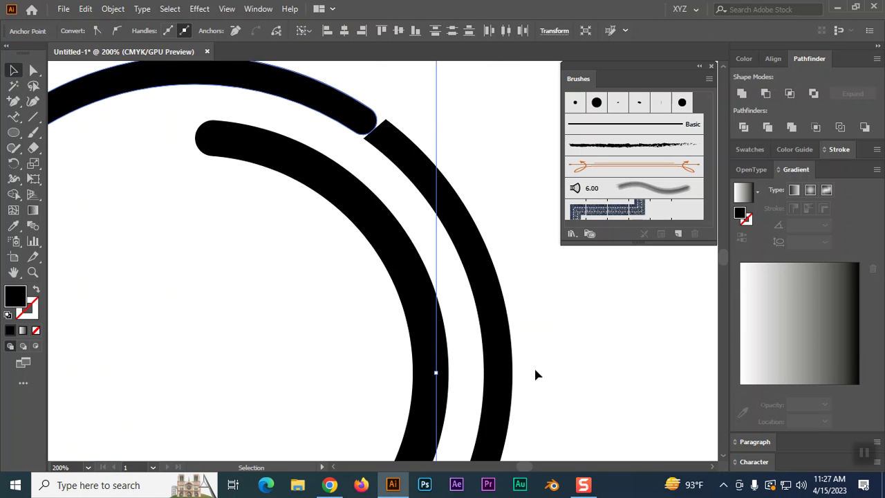
scroll(534, 370, "down", 2)
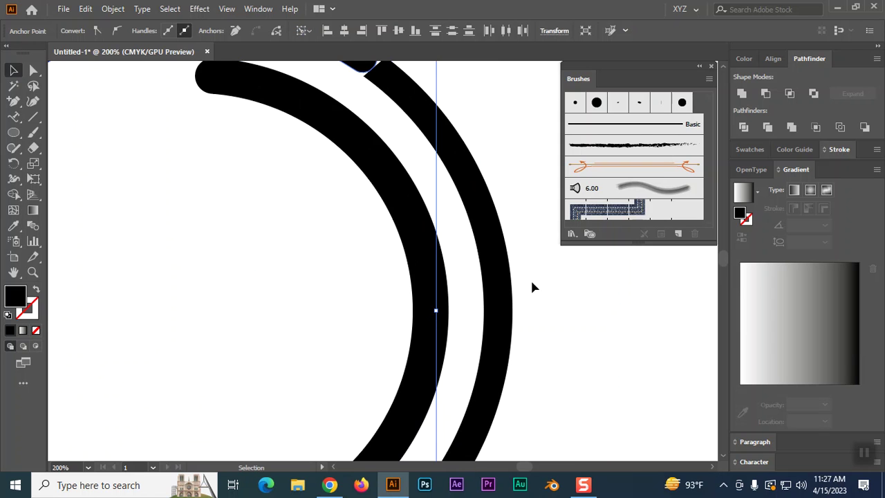
key("a")
key("ctrl+minus")
key("ctrl+minus")
key("ctrl+minus")
key("v")
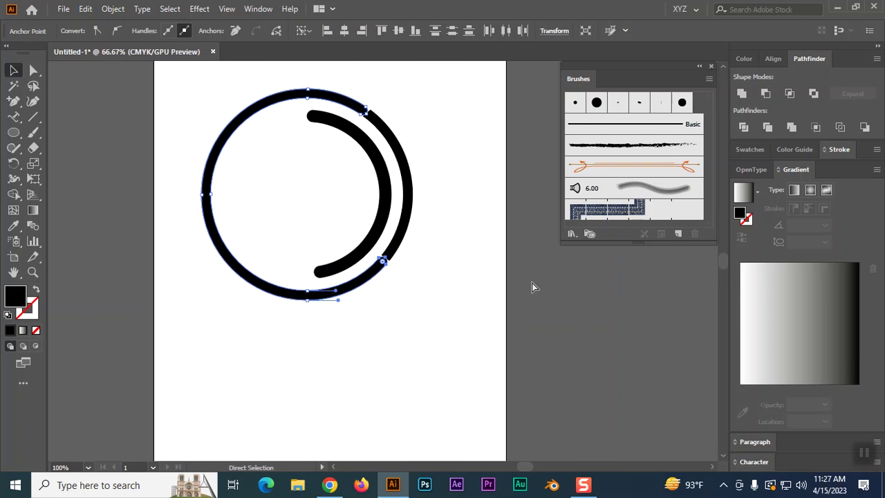
left_click_drag(468, 256, 440, 310)
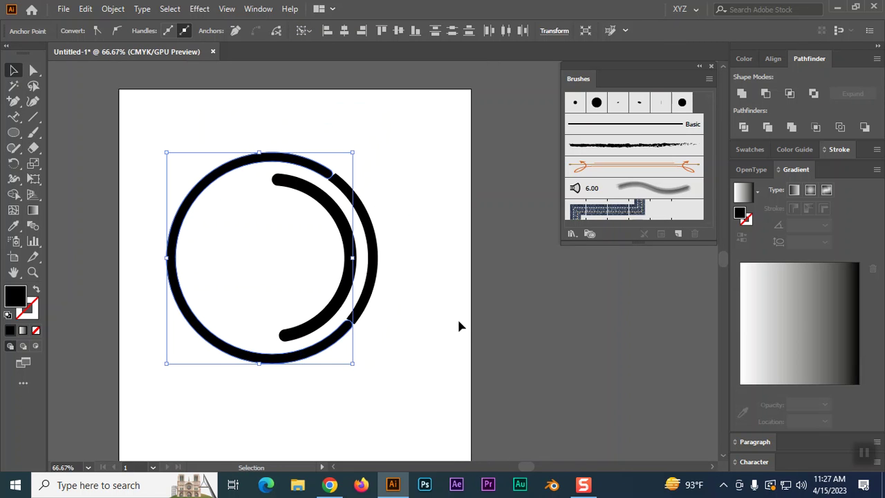
Step: Drag a copy of the inner arc to the right, discarding a trial circle
left_click(351, 271)
left_click_drag(351, 271, 378, 261)
left_click(404, 270)
left_click(263, 161)
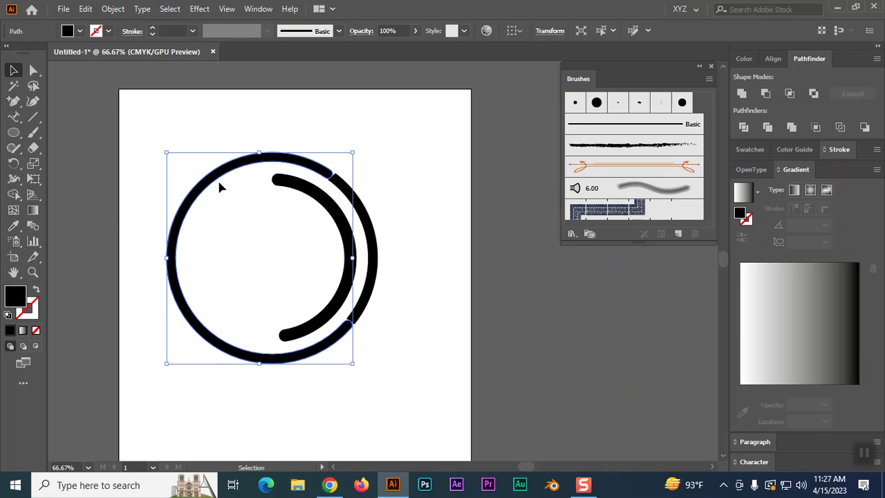
left_click(13, 133)
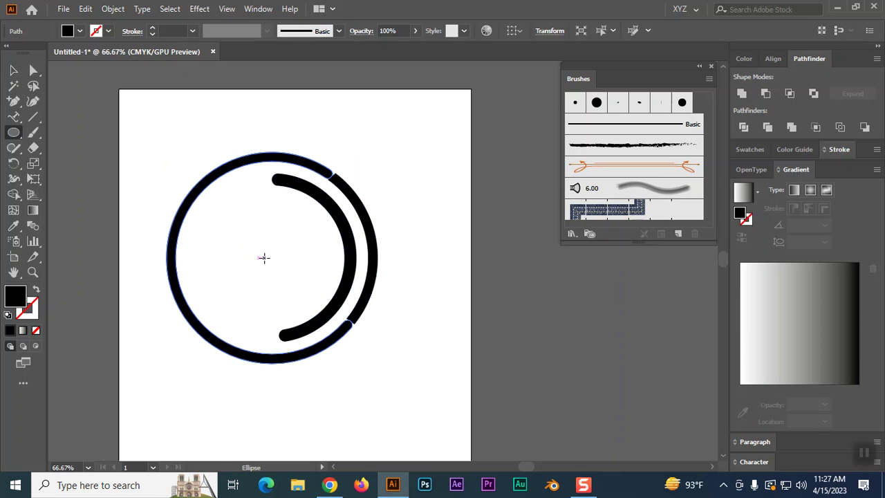
left_click_drag(266, 258, 384, 362)
key("ctrl+z")
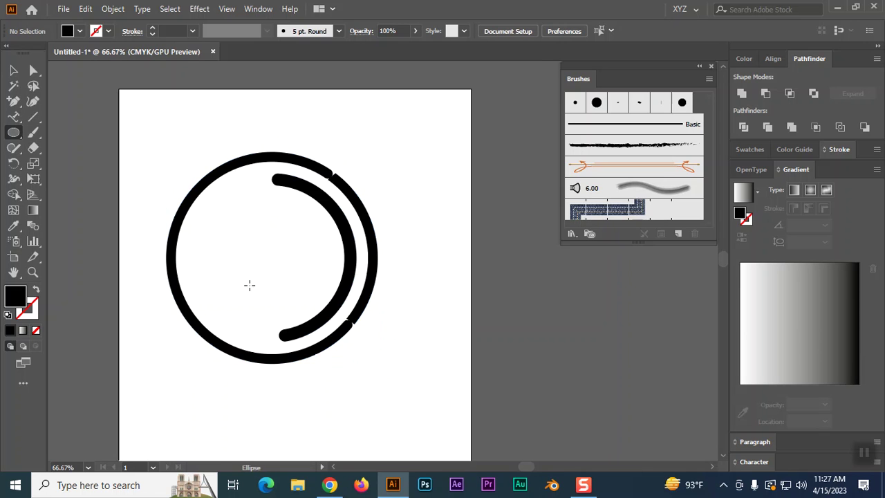
left_click(13, 71)
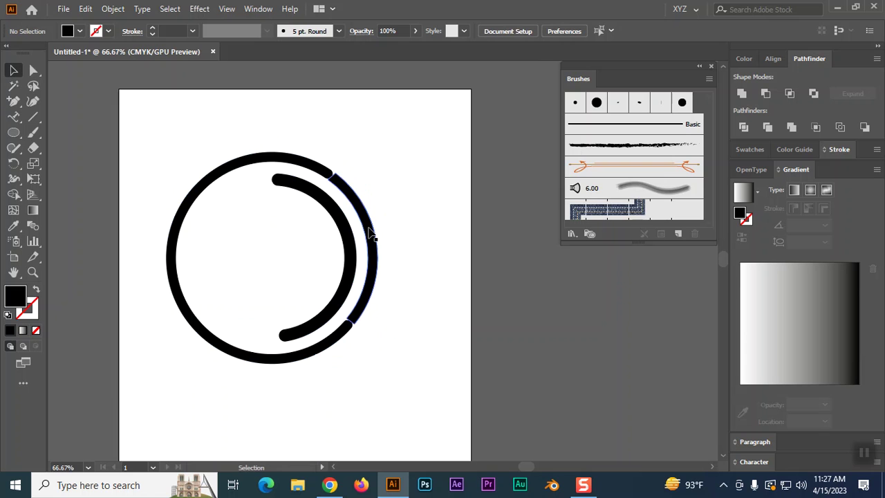
Step: Copy the outer arc further right and draw a 0.46 × 0.89 in rectangle across both outer arcs
mouse_move(371, 235)
left_mouse_down()
mouse_move(378, 229)
mouse_move(374, 277)
mouse_move(392, 242)
mouse_move(393, 228)
mouse_move(379, 229)
mouse_move(385, 232)
left_mouse_up()
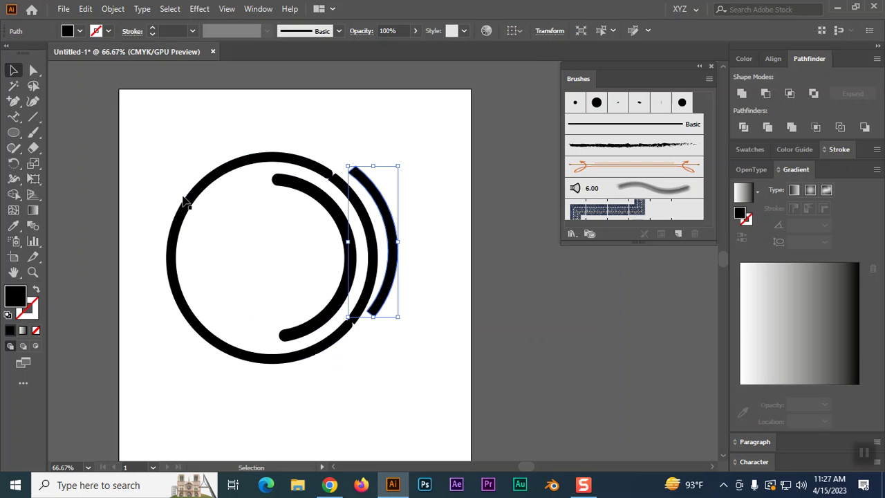
left_click(14, 134)
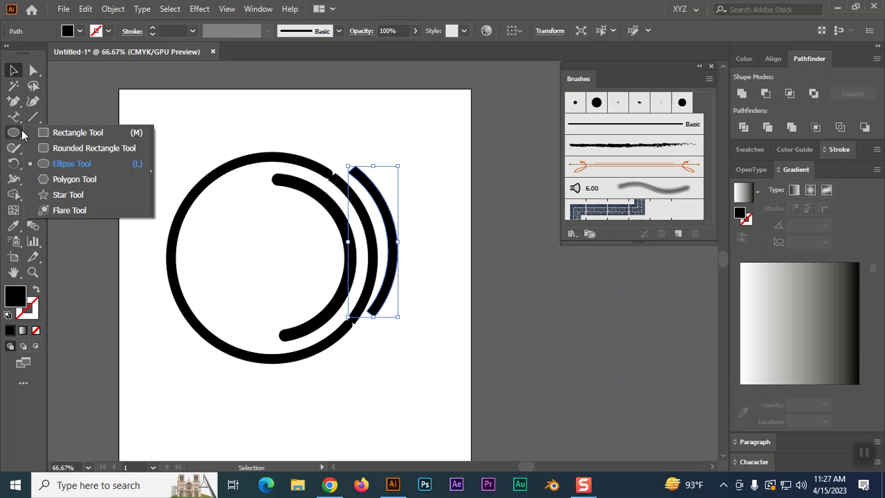
left_click(62, 133)
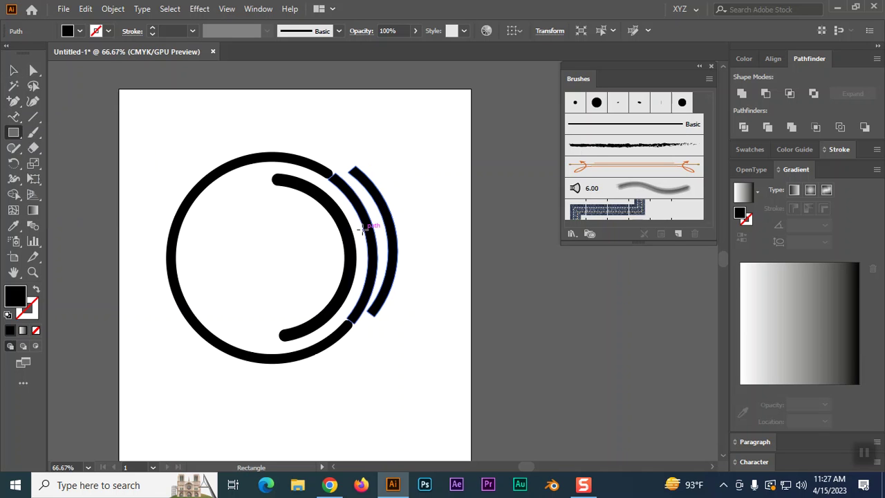
left_click_drag(366, 220, 380, 257)
key("v")
Step: Curve the small rectangle with the Curvature tool, then select all the badge artwork
left_click(33, 102)
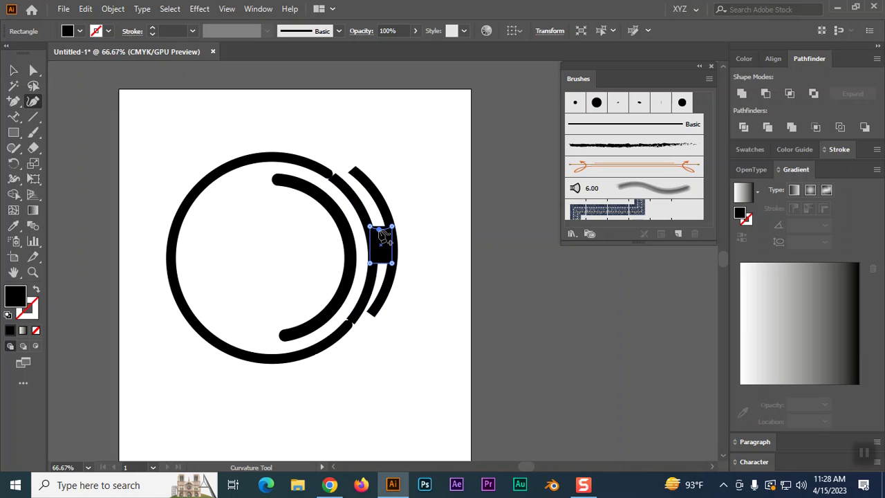
left_click(382, 263)
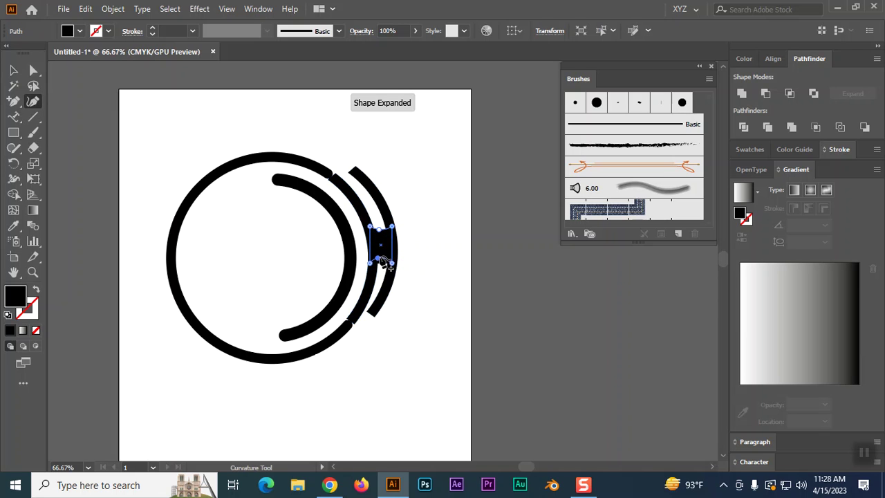
left_click(13, 70)
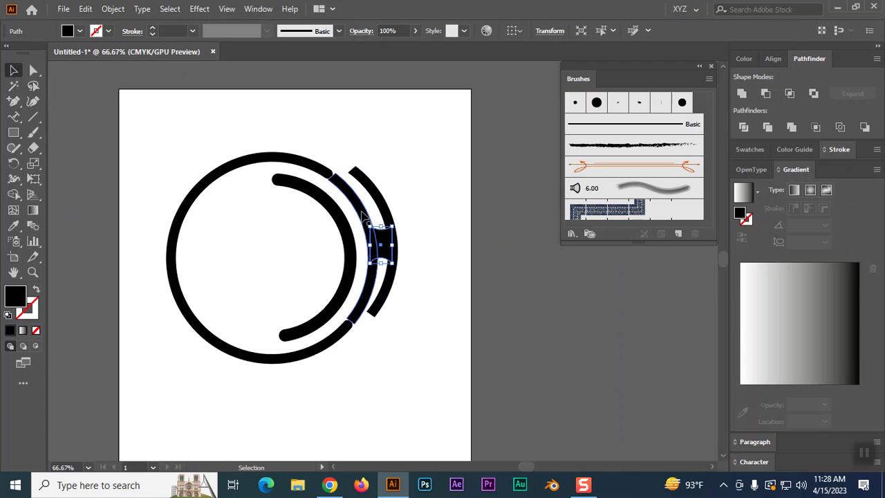
left_click(379, 208, "shift")
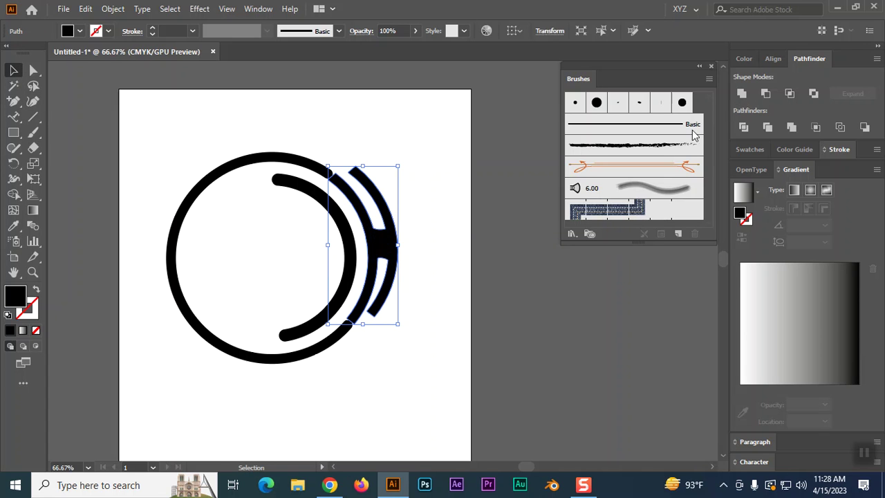
left_click(503, 286)
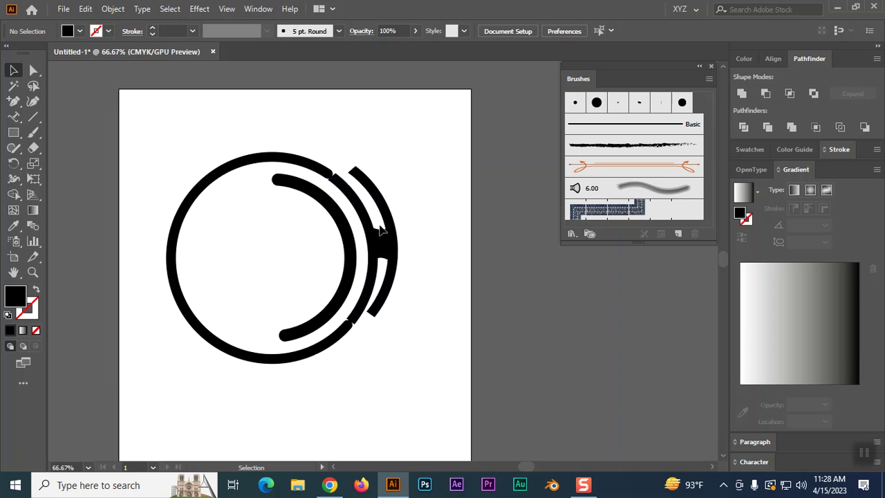
left_click(321, 161)
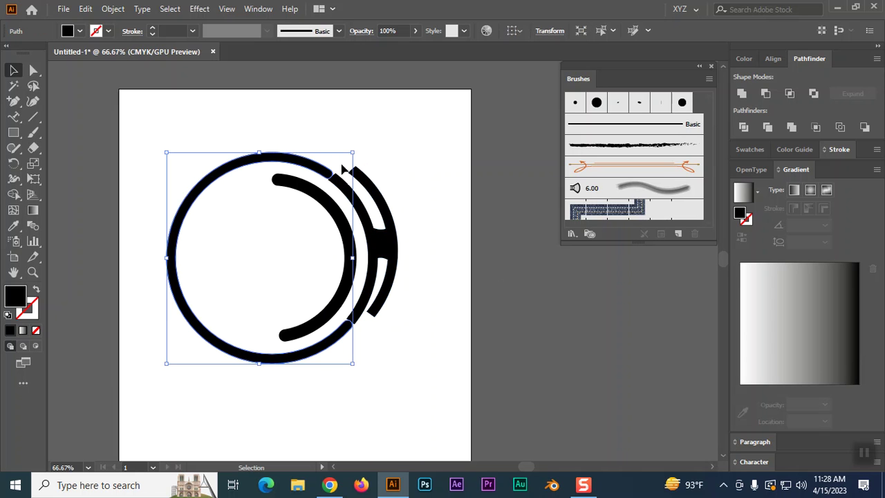
left_click(351, 253)
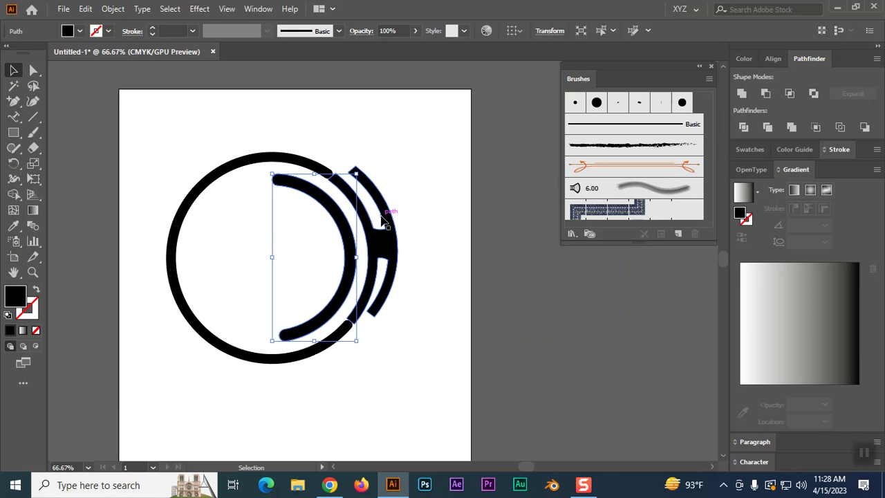
left_click(183, 112)
key("ctrl+a")
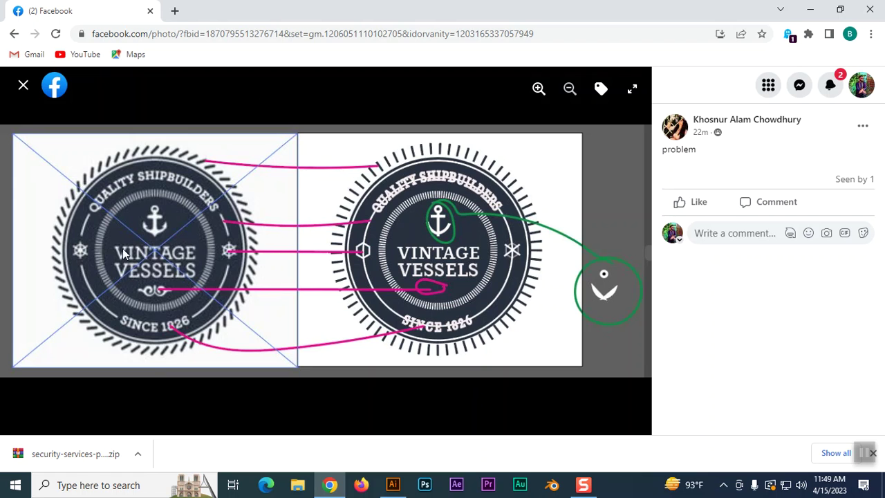
Step: Copy the 'Vintage Vessels' badge photo via its context menu and return to Illustrator
right_click(143, 209)
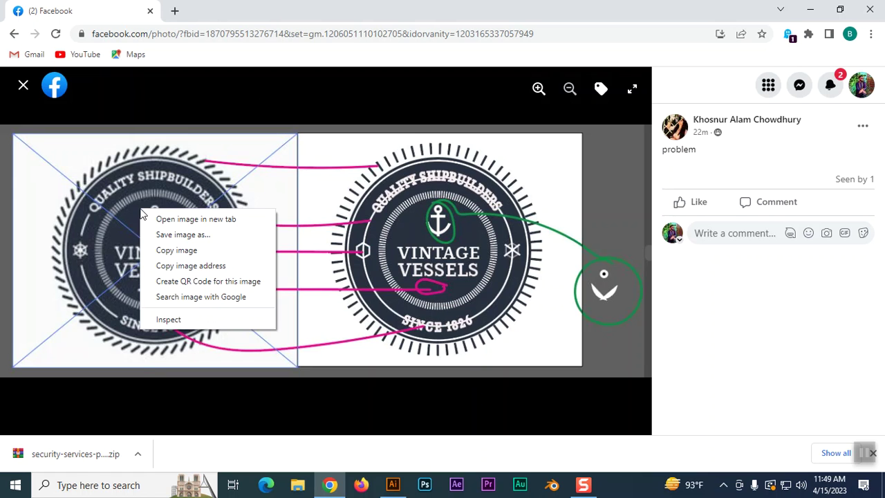
left_click(186, 252)
left_click(396, 489)
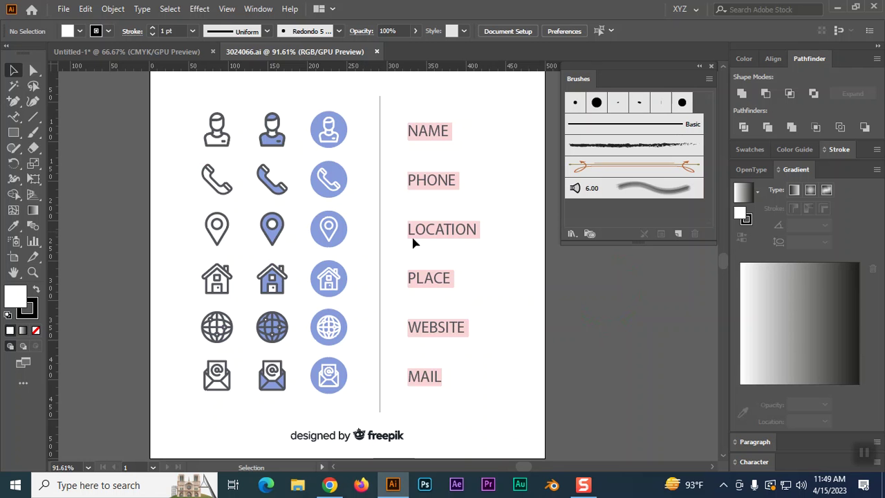
Step: Paste the copied badge image into Untitled-1 and move it up and left
left_click(146, 51)
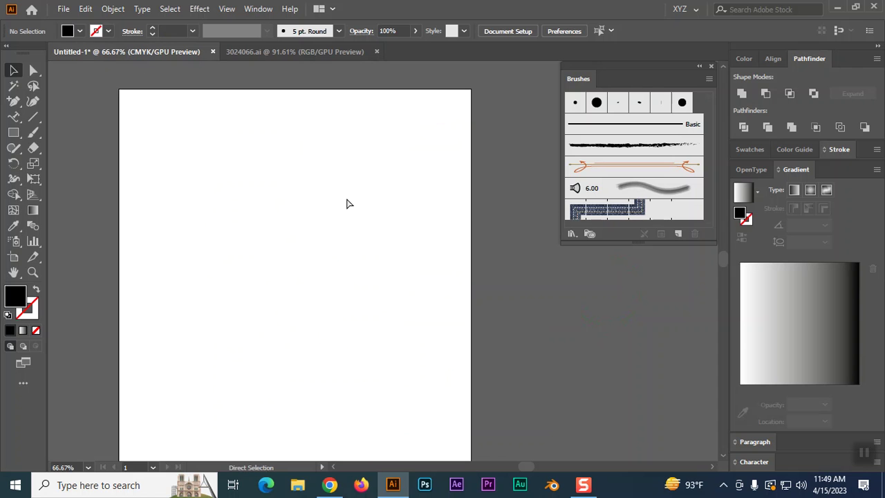
key("ctrl+v")
left_click_drag(321, 202, 265, 182)
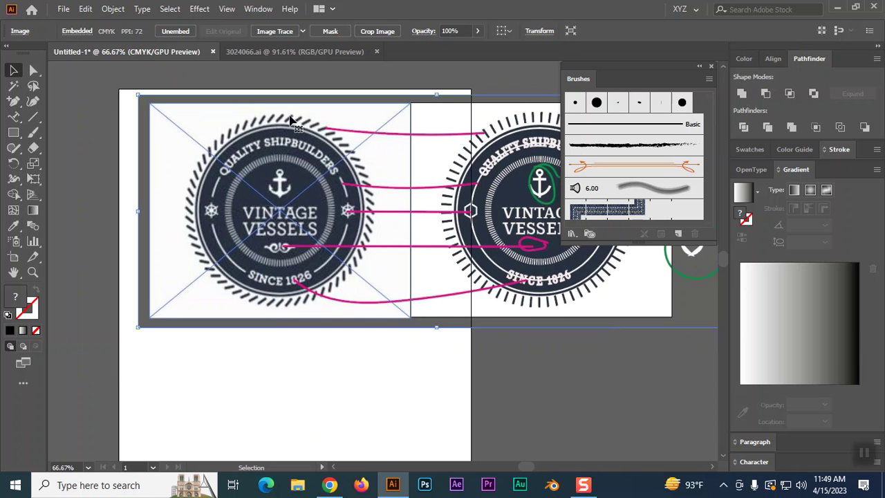
left_click_drag(359, 176, 360, 125)
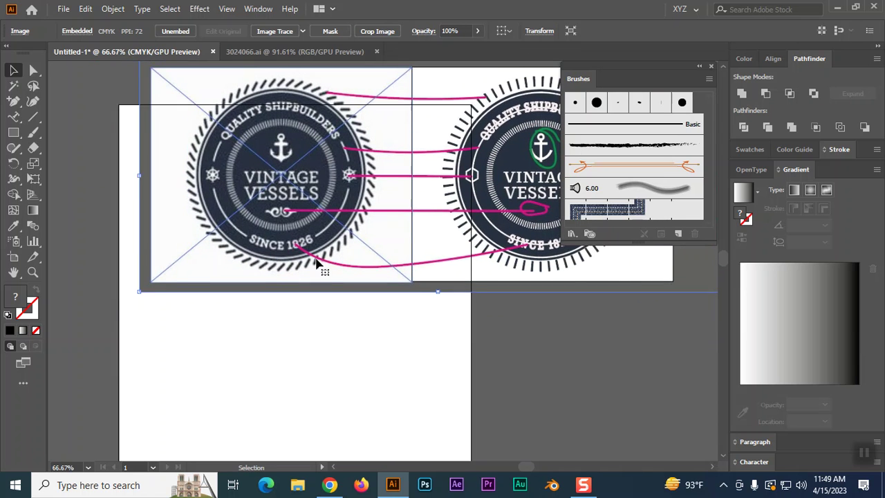
Step: Draw a circle below the badge image with the Ellipse Tool
scroll(322, 273, "up", 2)
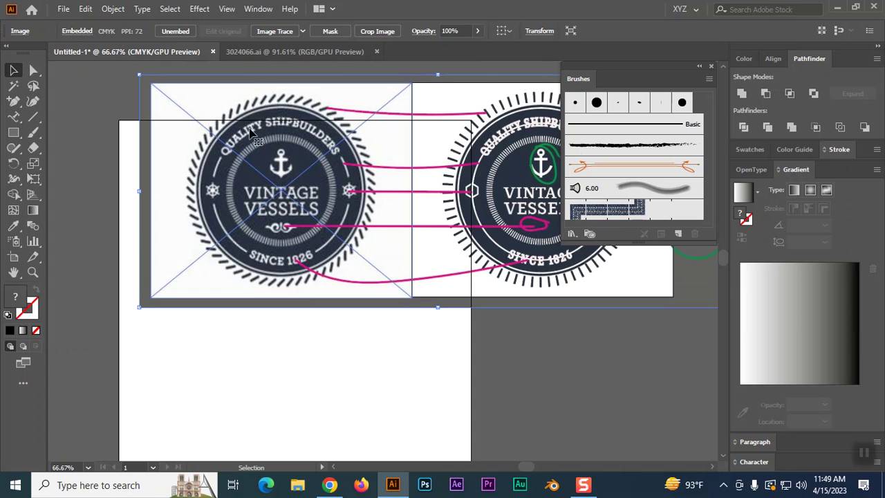
left_click(13, 132)
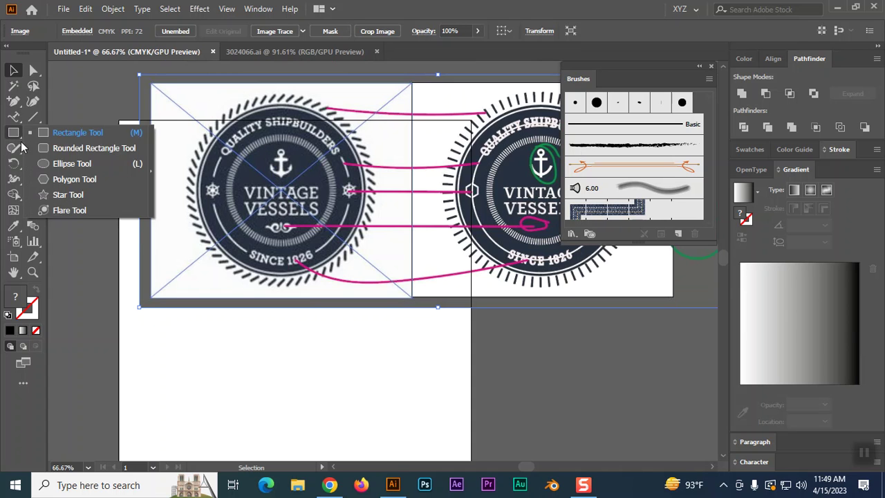
left_click(53, 168)
left_click_drag(309, 377, 397, 416)
Step: Make the circle an unfilled outline and try placeholder text along its edge
scroll(398, 415, "down", 3)
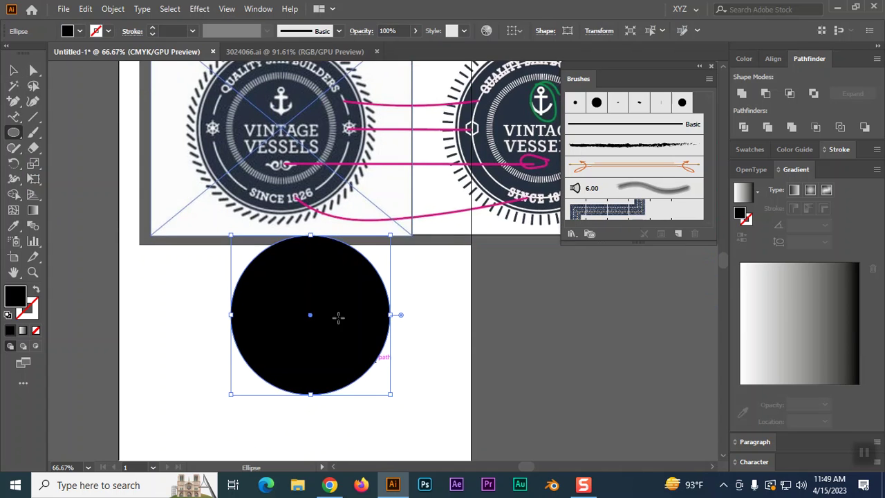
left_click(36, 289)
left_click(14, 117)
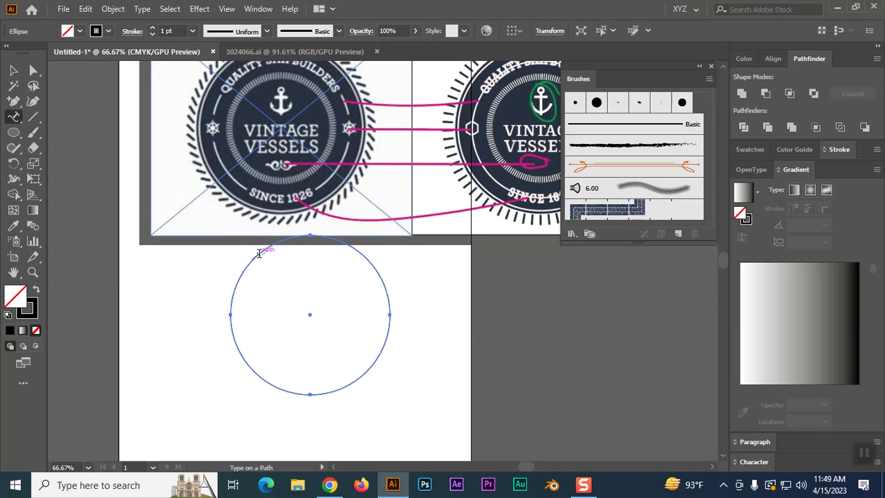
left_click(257, 254)
key("Escape")
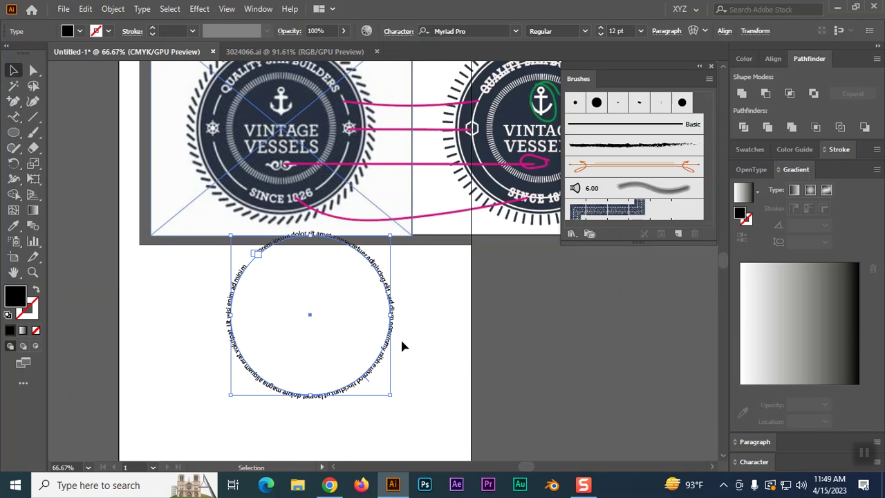
left_click(401, 343)
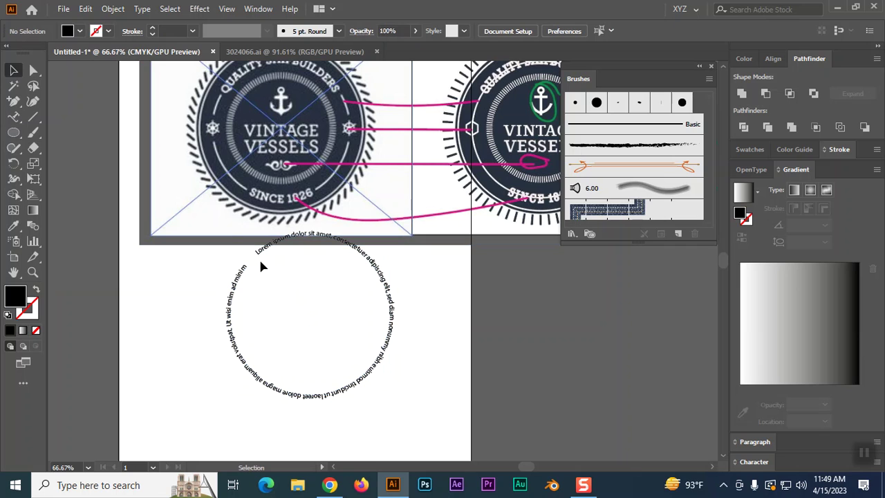
Step: Undo the placeholder path text, leaving the plain circle selected
left_click(15, 132)
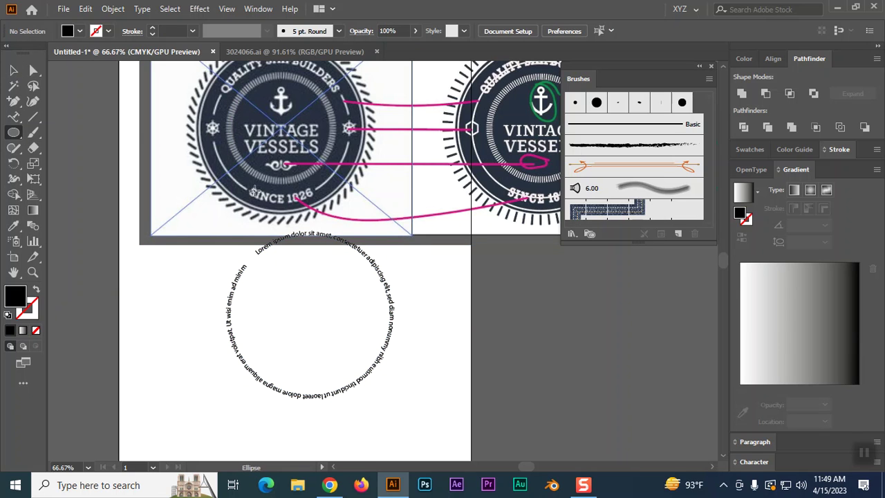
left_click(12, 69)
left_click(274, 246)
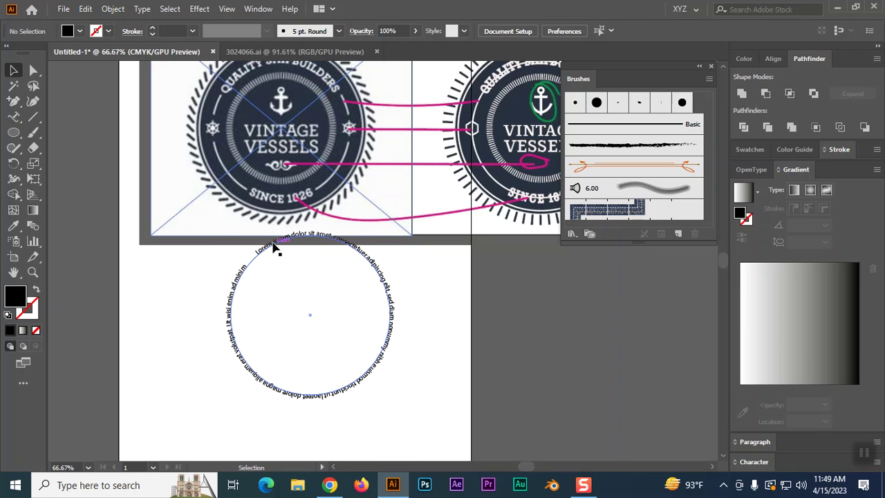
key("ctrl+z")
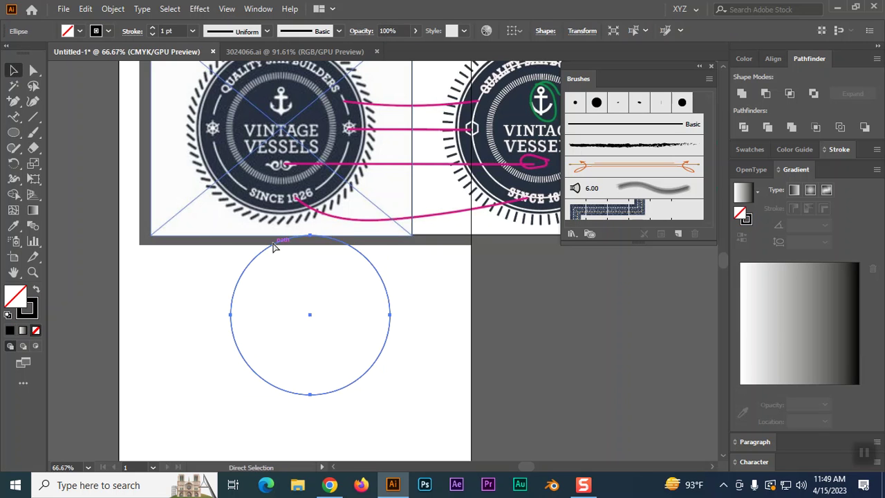
left_click(434, 296)
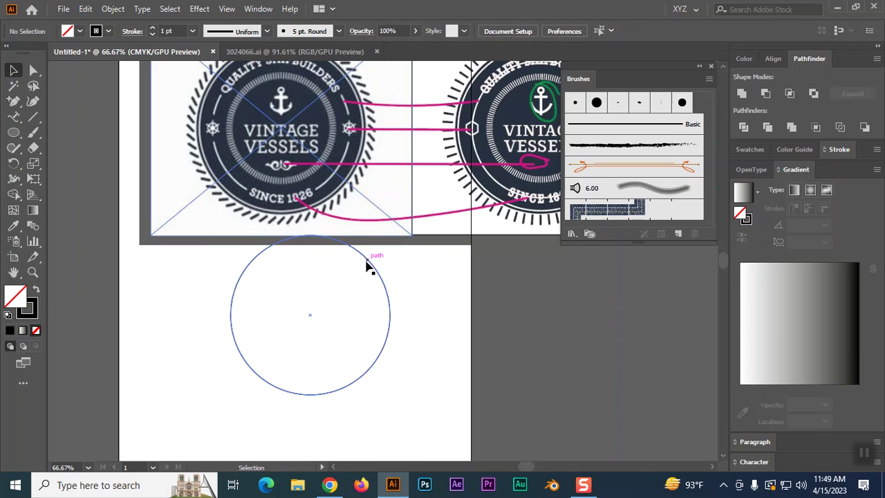
left_click(366, 267)
Step: View the document at actual size (100%) and deselect the circle
key("v")
key("a")
key("v")
key("ctrl+1")
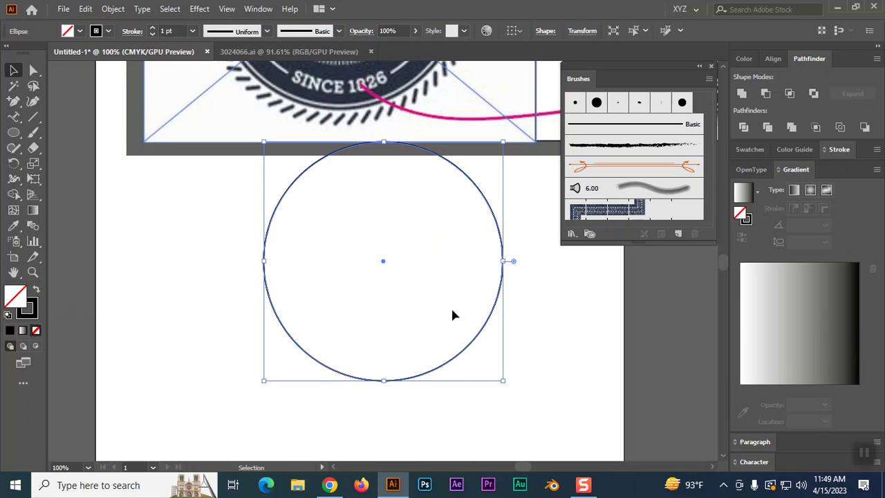
key("a")
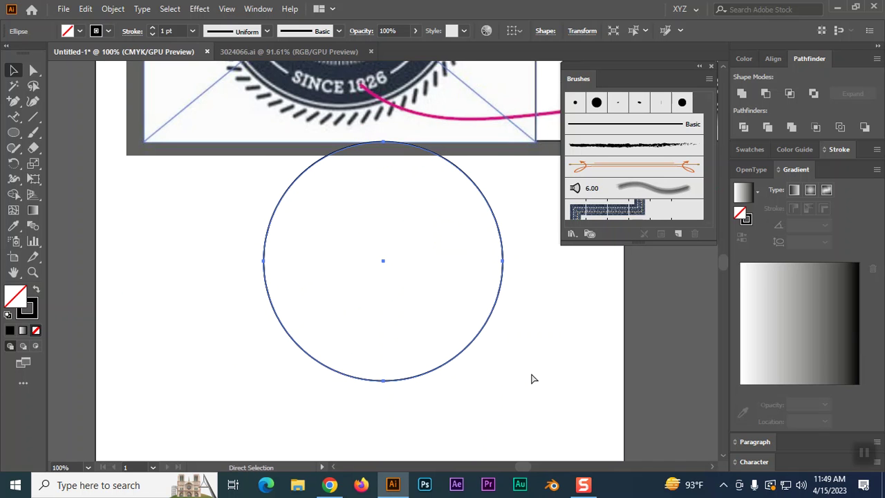
left_click(533, 379)
key("v")
scroll(456, 366, "up", 2)
Step: Run placeholder text along the circle's edge and raise its size to 18 pt
left_click(328, 237)
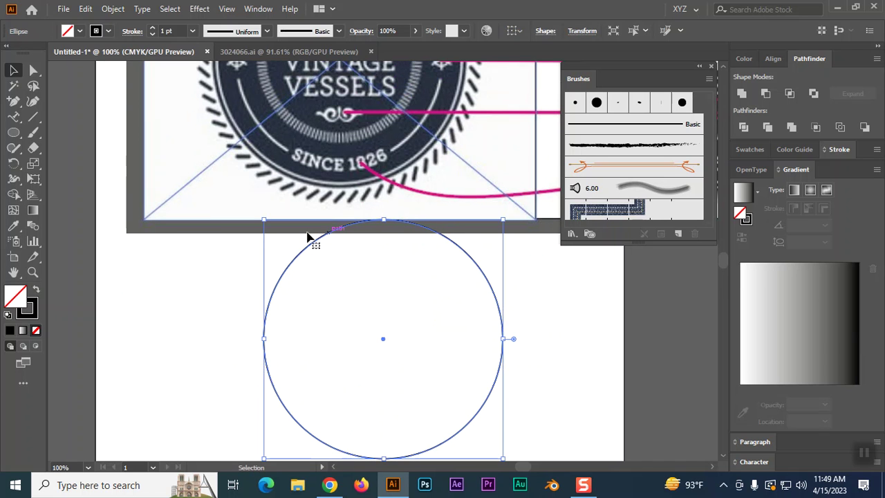
left_click(14, 117)
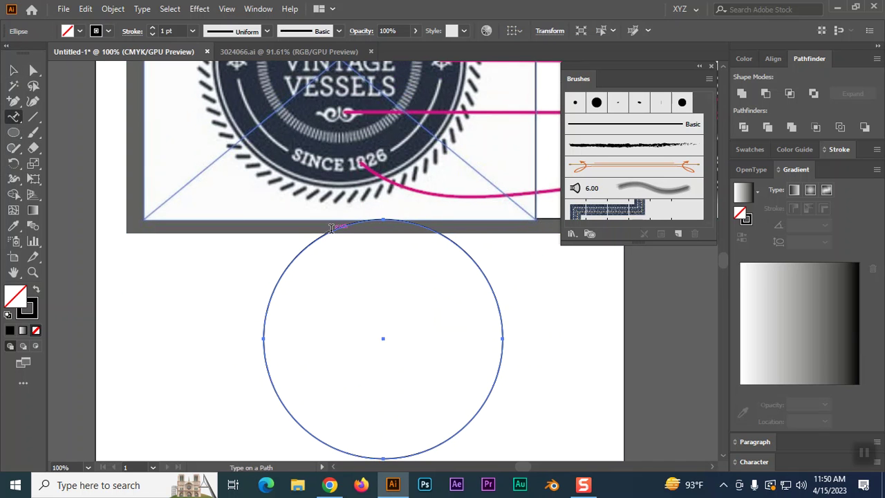
left_click(332, 228)
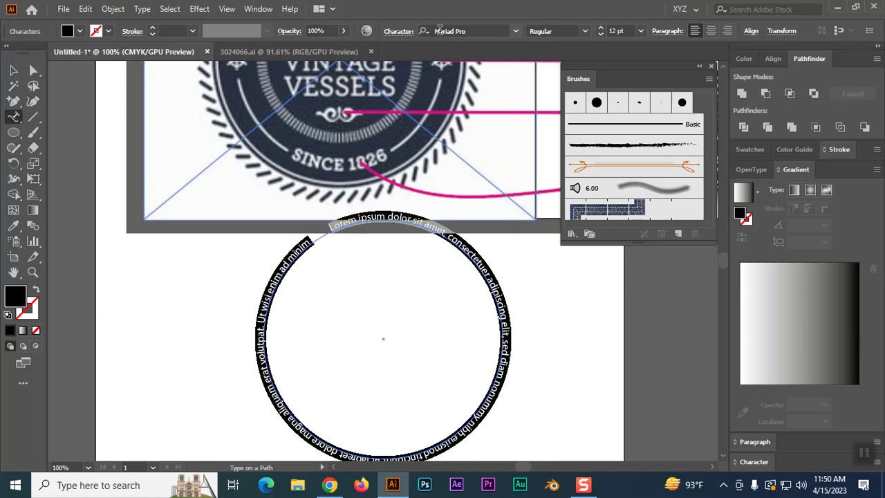
left_click(600, 31)
left_click(600, 31)
left_click(600, 31)
left_click(600, 32)
left_click(600, 31)
left_click(600, 31)
left_click(13, 71)
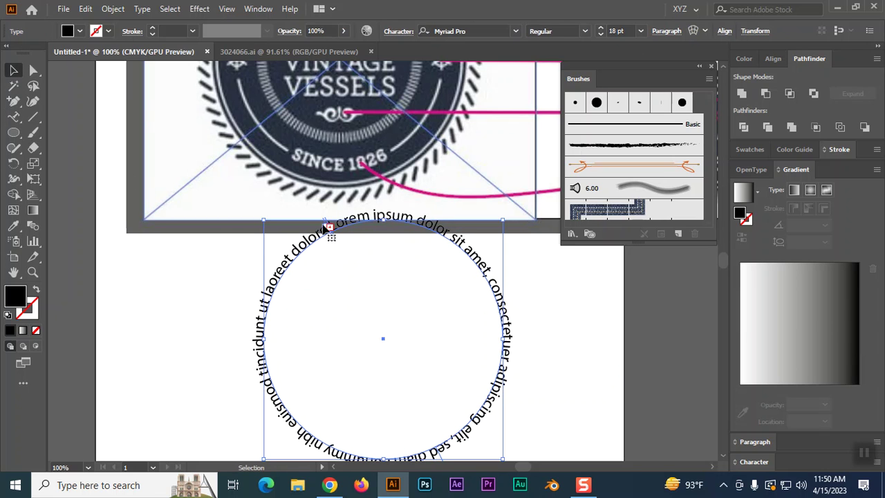
Step: Trim the top path text to 'Lorem ipsum dolor'
left_click_drag(325, 225, 474, 319)
left_click_drag(454, 251, 458, 239)
scroll(500, 363, "down", 1)
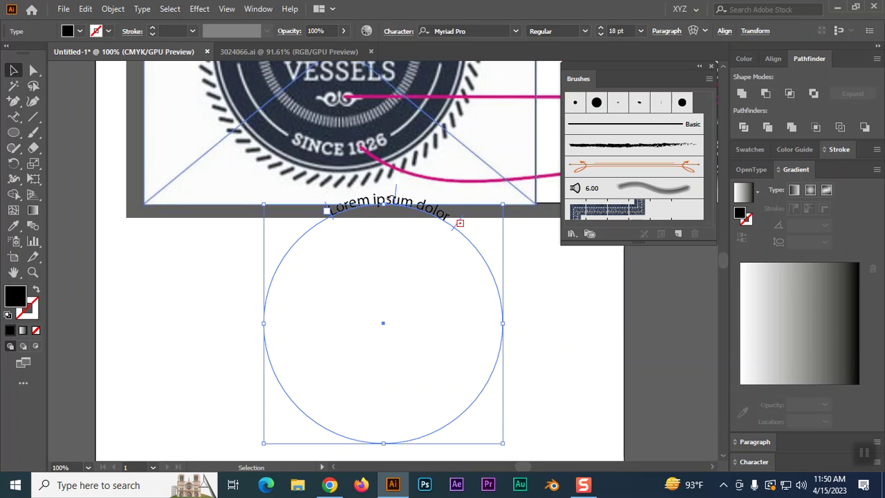
Step: Copy the text around the circle's bottom, extended to 'Lorem ipsum dolor sit'
left_click_drag(392, 199, 385, 464)
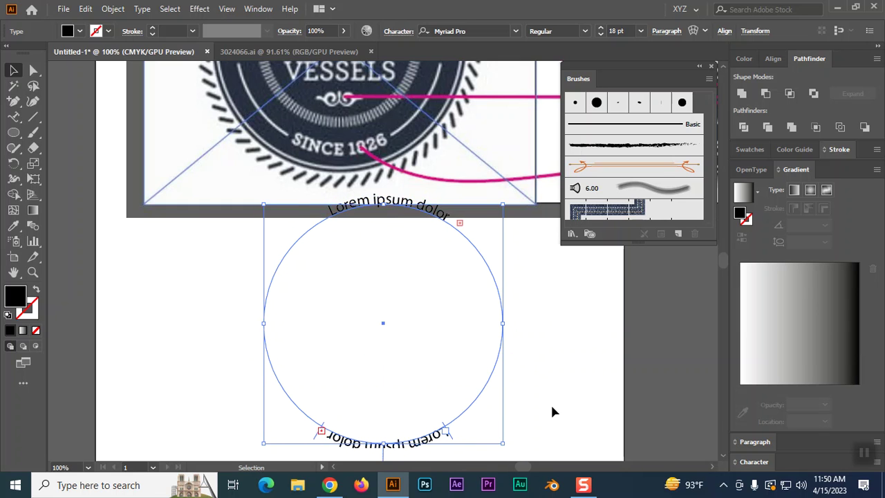
scroll(603, 31, "up", 5)
scroll(599, 34, "down", 2)
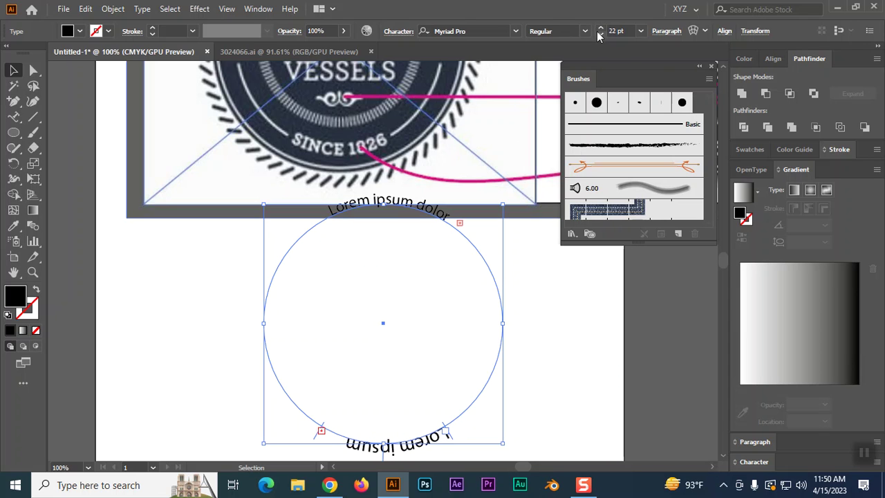
left_click_drag(331, 429, 280, 415)
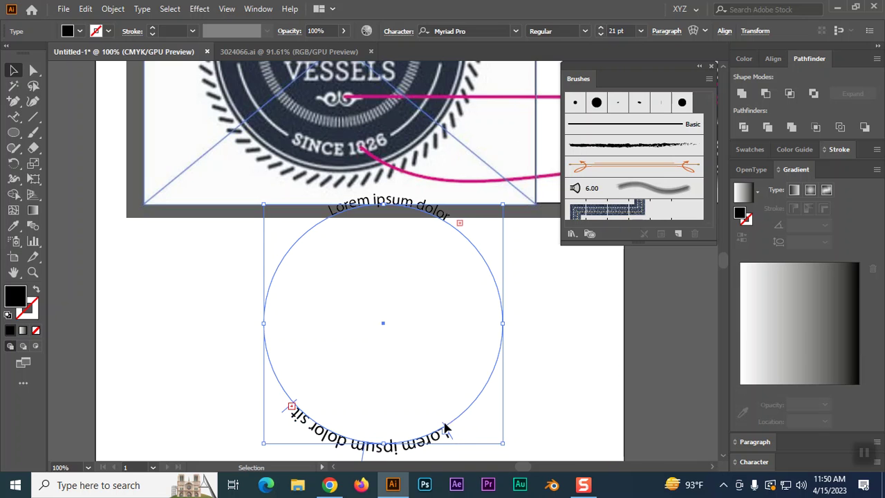
left_click_drag(447, 426, 450, 423)
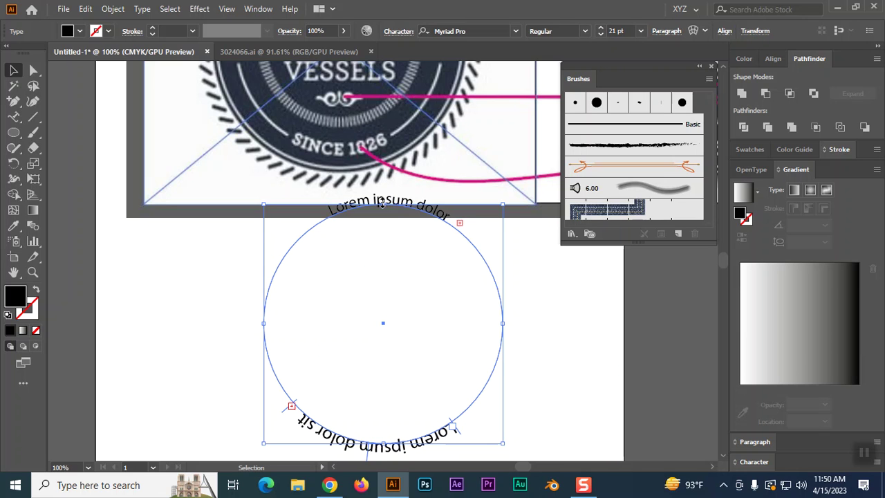
Step: Reselect the top 'Lorem ipsum dolor' text
left_click(561, 336)
left_click(427, 221)
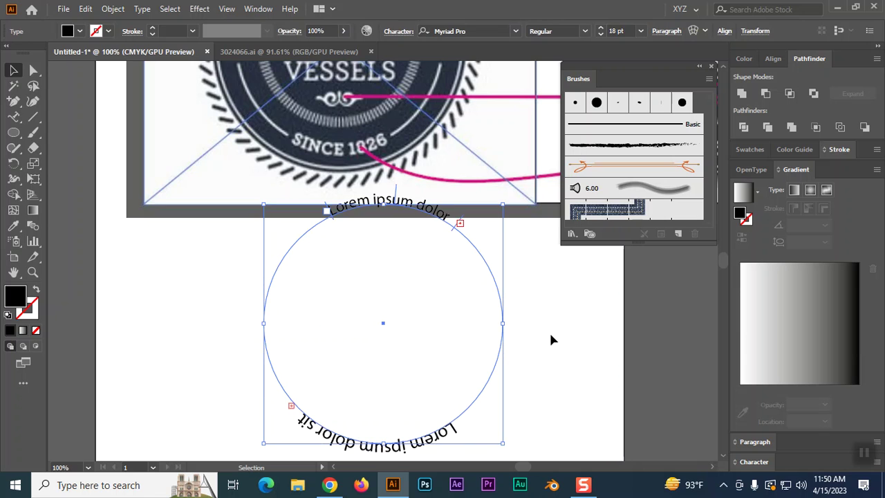
key("ctrl")
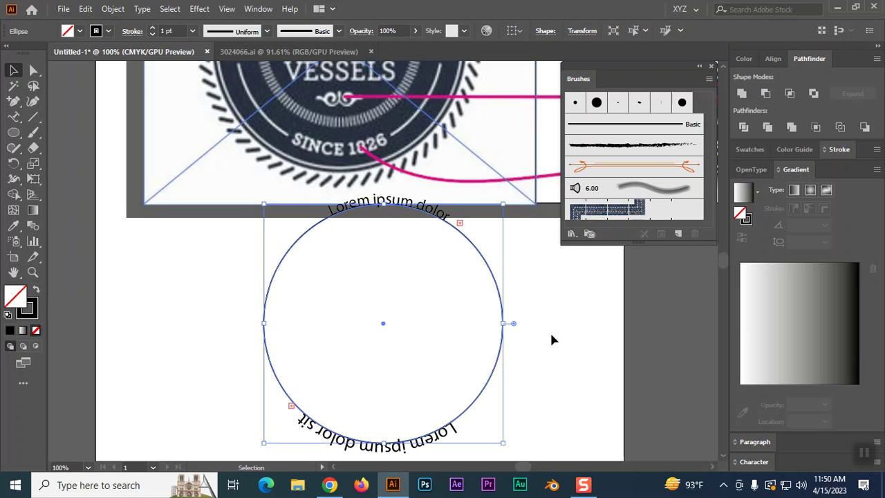
Step: Select and deselect the top path text, badge image and circle in turn
left_click(194, 272)
left_click(399, 206)
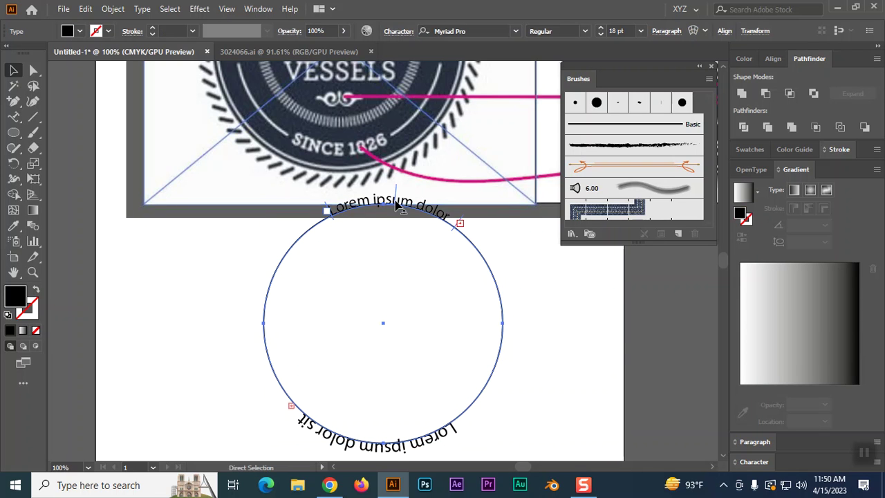
scroll(399, 206, "down", 1)
scroll(399, 206, "left", 1)
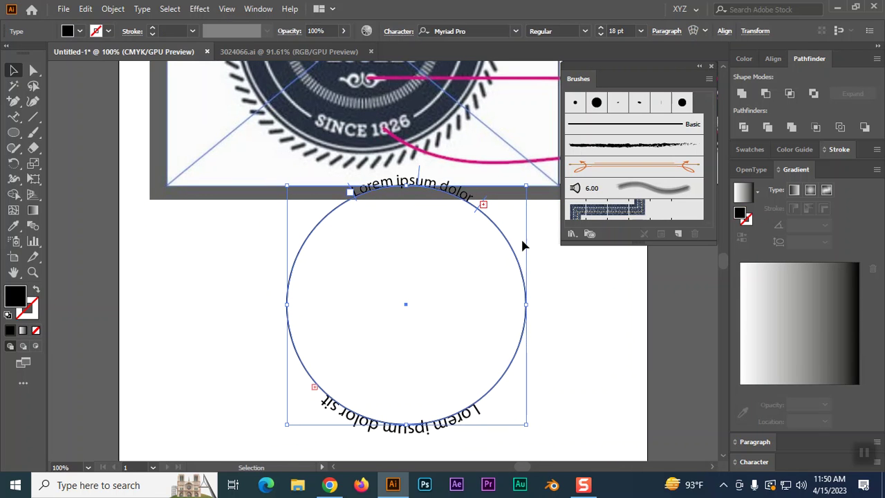
left_click(496, 229)
left_click(457, 190)
left_click(463, 200)
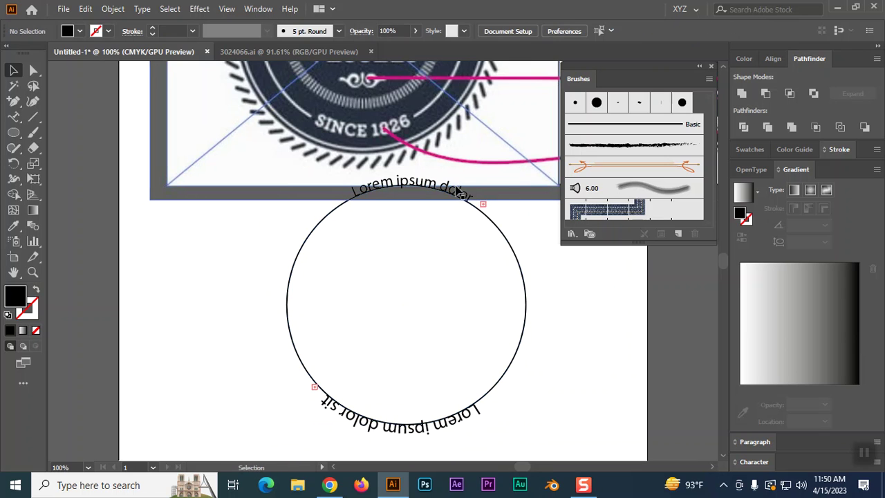
left_click(446, 192)
left_click(329, 222)
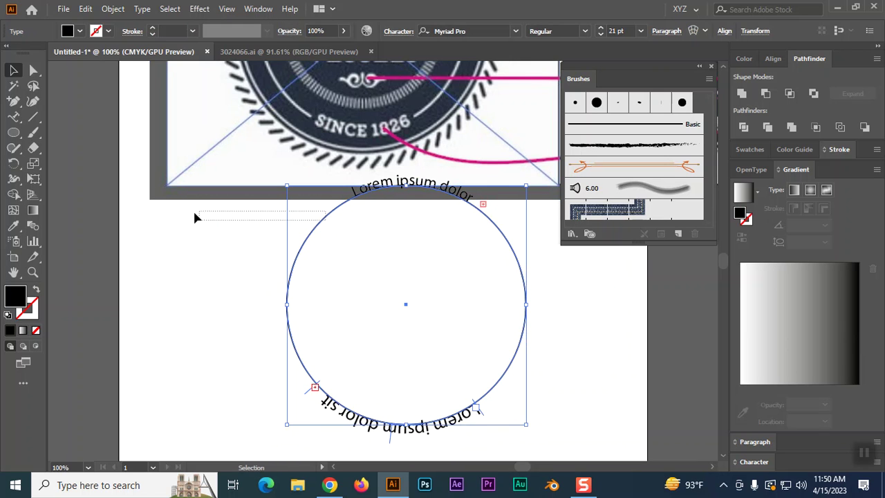
Step: Move the circle and bottom text left, then undo the move
left_click_drag(194, 218, 195, 218)
left_click_drag(308, 244, 193, 243)
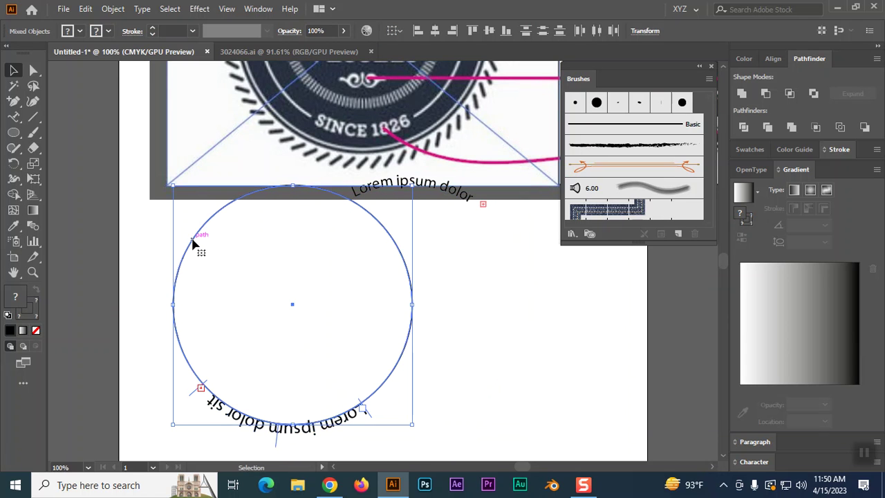
key("ctrl+z")
left_click(560, 314)
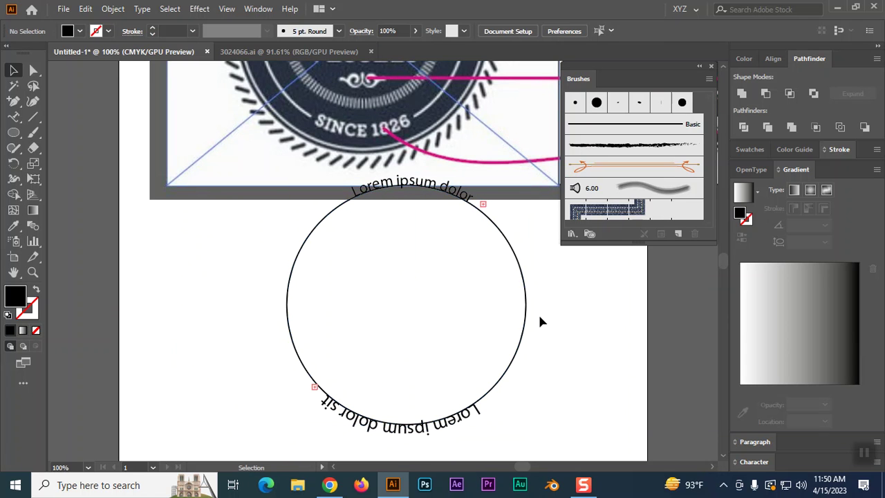
key("ctrl+z")
left_click(593, 337)
key("ctrl+z")
Step: Clear the curved texts from the selection and select the circle alone
left_click(561, 296)
left_click(452, 192)
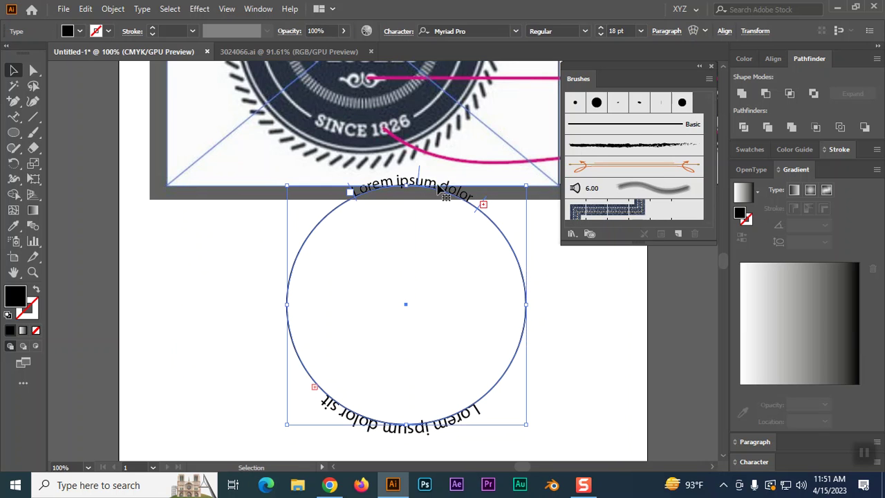
key("ctrl+shift+a")
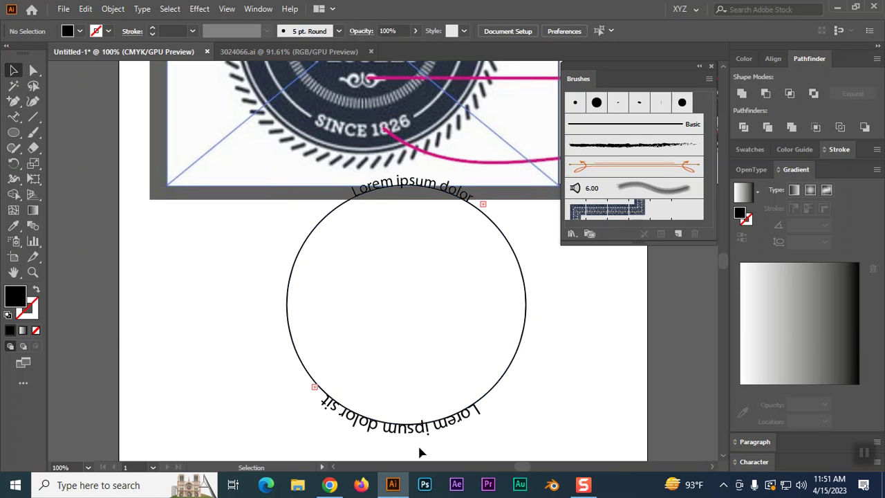
left_click(415, 435)
key("ctrl+shift+a")
left_click(290, 280)
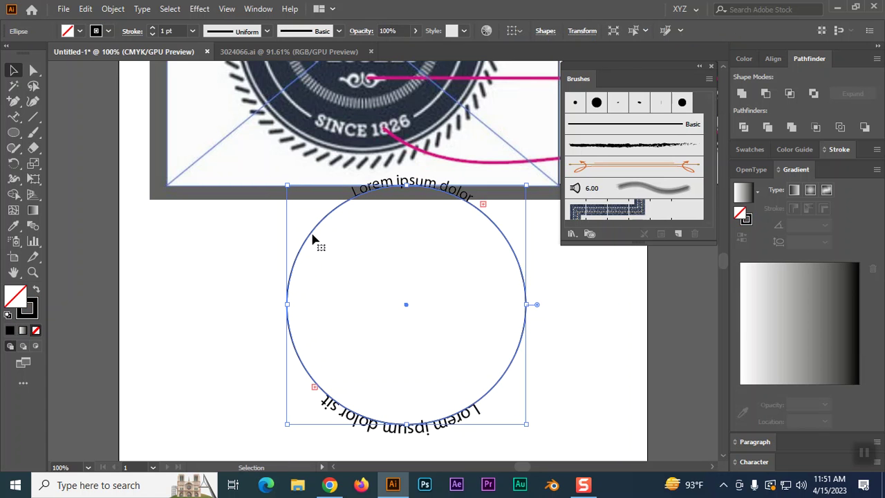
Step: Click near the circle with the Add Anchor Point Tool, triggering the on-path warning
scroll(327, 224, "up", 5)
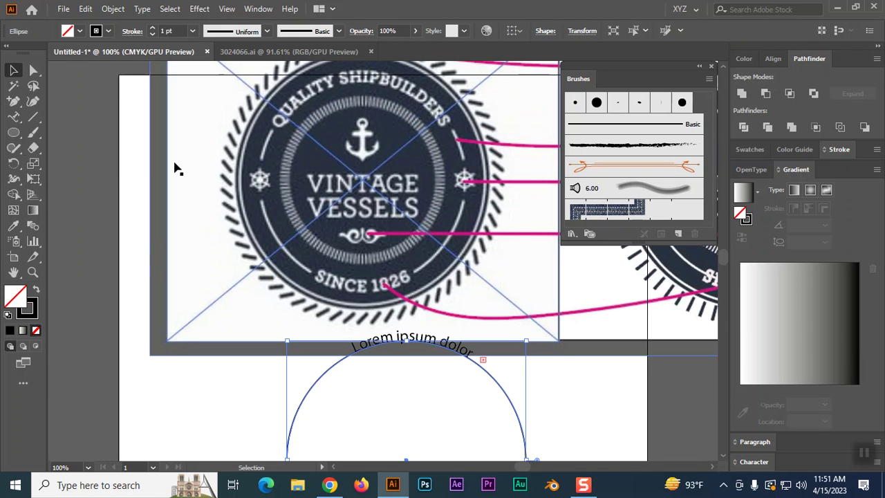
left_click_drag(13, 100, 55, 114)
scroll(289, 332, "down", 3)
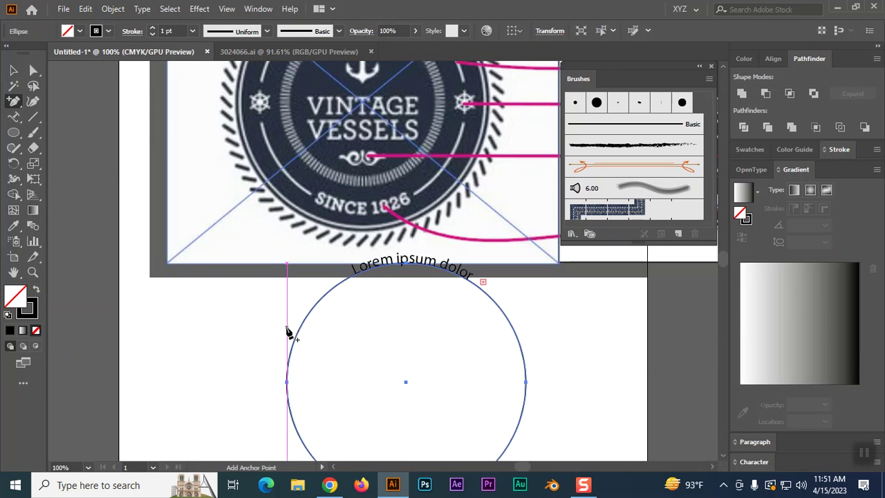
left_click(345, 283)
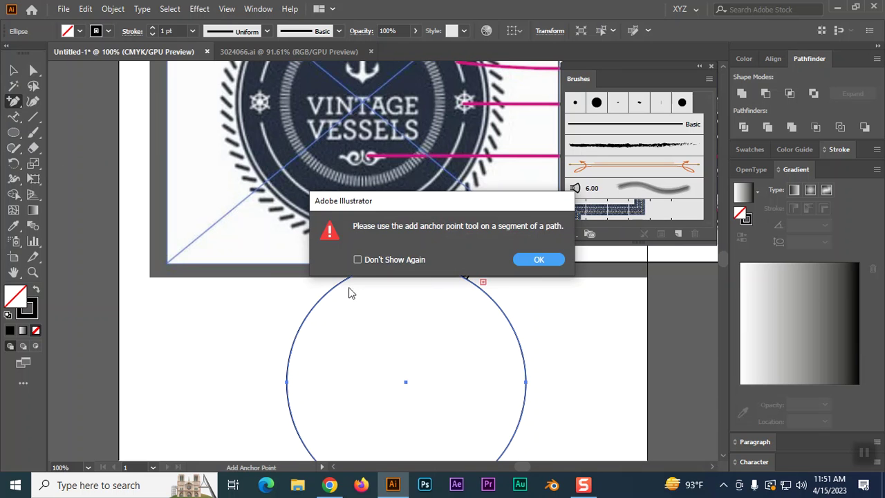
Step: Dismiss the anchor-point warnings and undo an accidental circle move
left_click(539, 260)
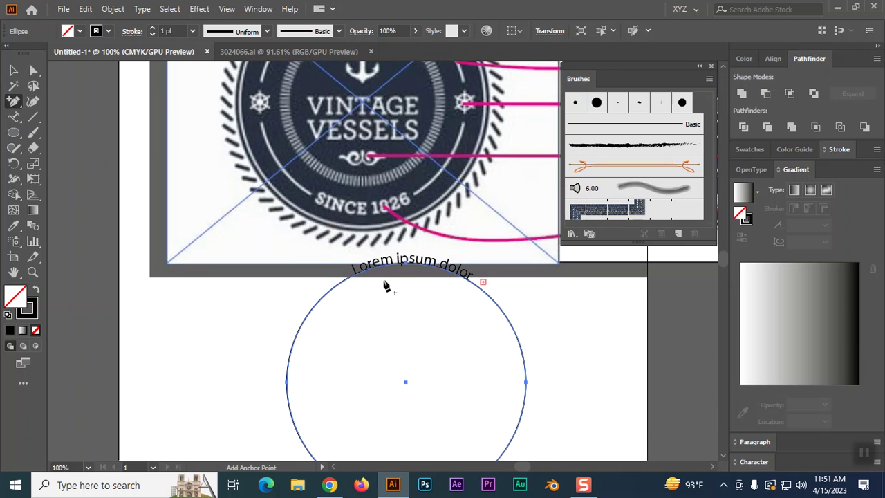
left_click(339, 287)
left_click(553, 260)
key("v")
left_click(329, 372)
left_click_drag(323, 300, 345, 313)
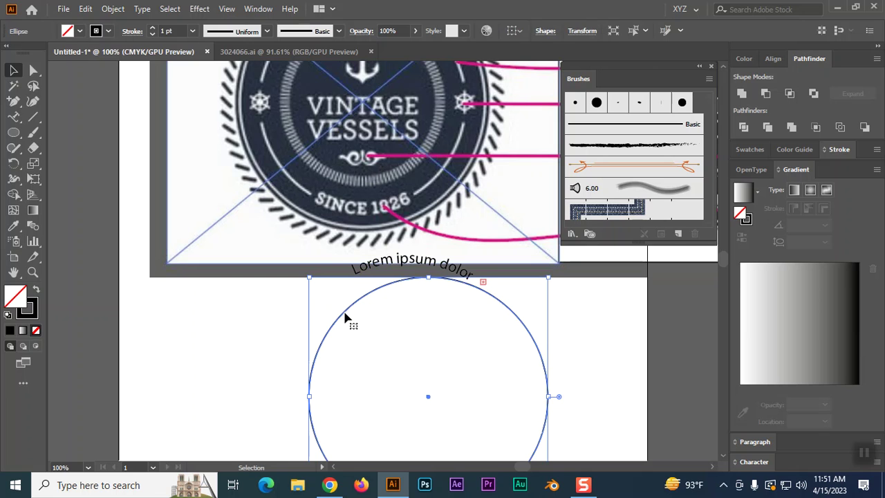
key("ctrl+z")
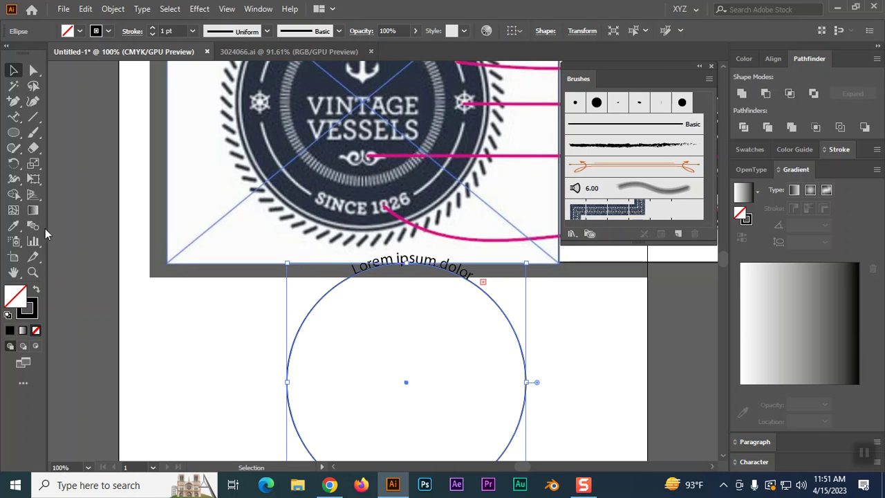
Step: Bring the stroke to front and retry adding an anchor point, dismissing the warning
left_click(34, 313)
left_click_drag(14, 103, 42, 117)
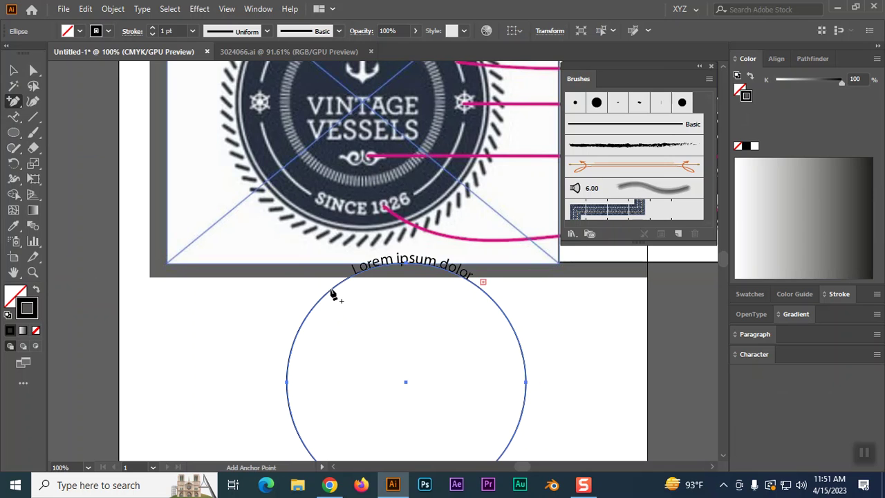
left_click(333, 294)
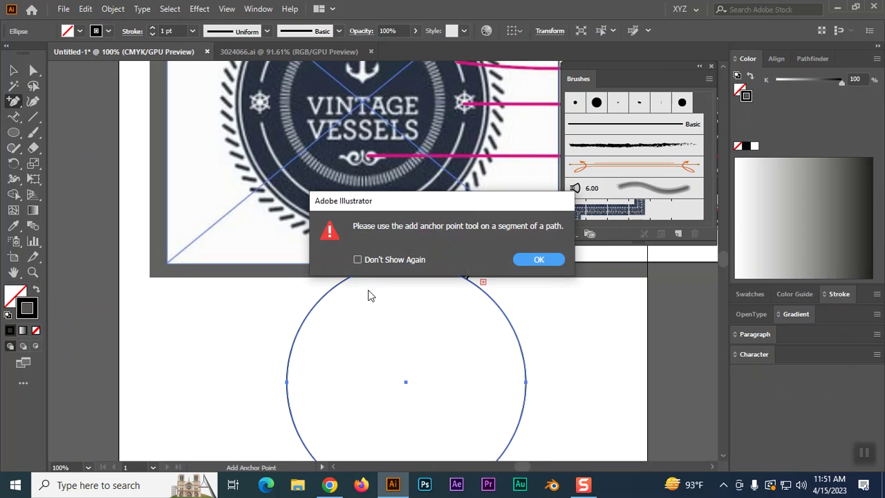
left_click(538, 260)
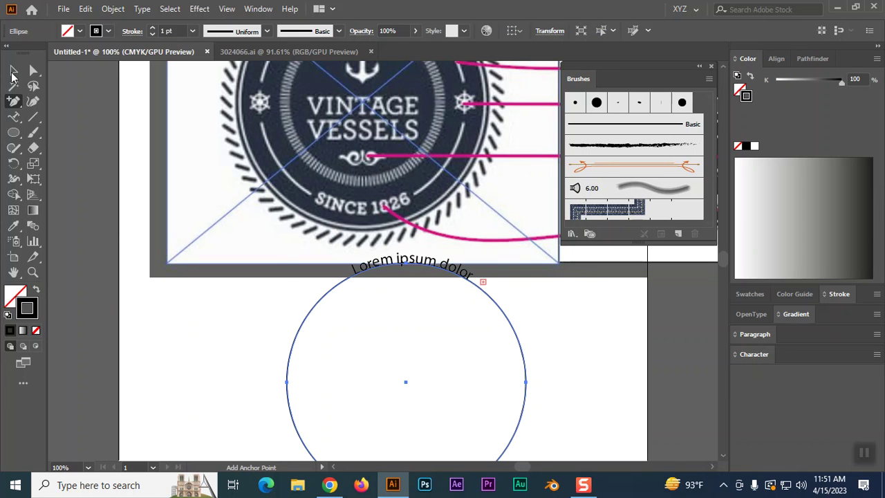
Step: Move the badge image up clear of the circle, then reselect the circle for anchor points
left_click(13, 71)
left_click(557, 369)
left_click(453, 269)
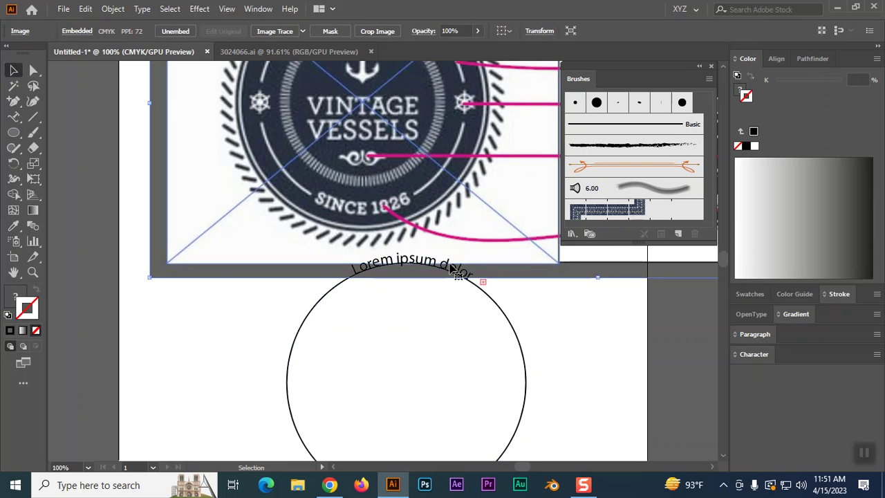
left_click_drag(450, 267, 436, 214)
left_click(450, 268)
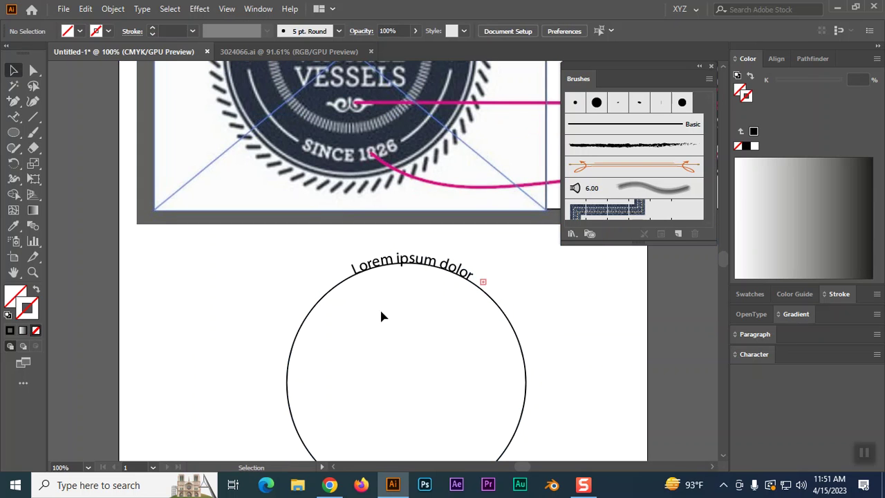
left_click(335, 292)
left_click_drag(14, 101, 28, 116)
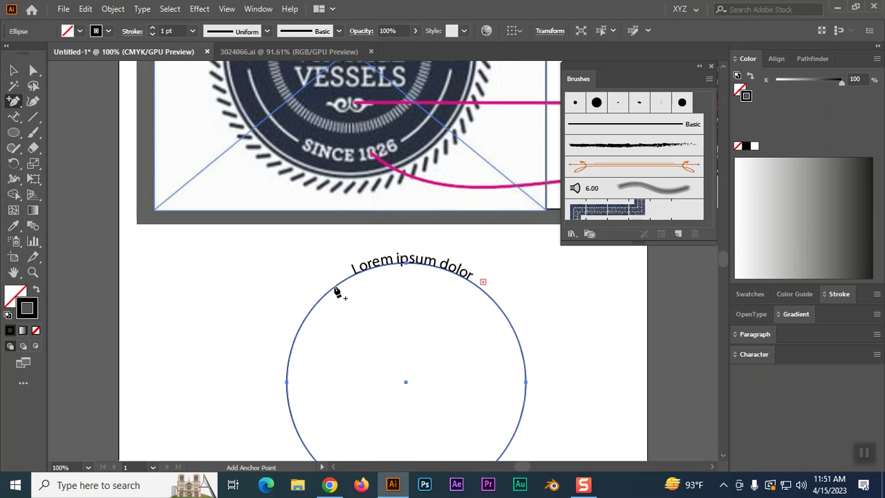
Step: Add anchor points on the circle's upper-left, right and lower-left edges
left_click(333, 285)
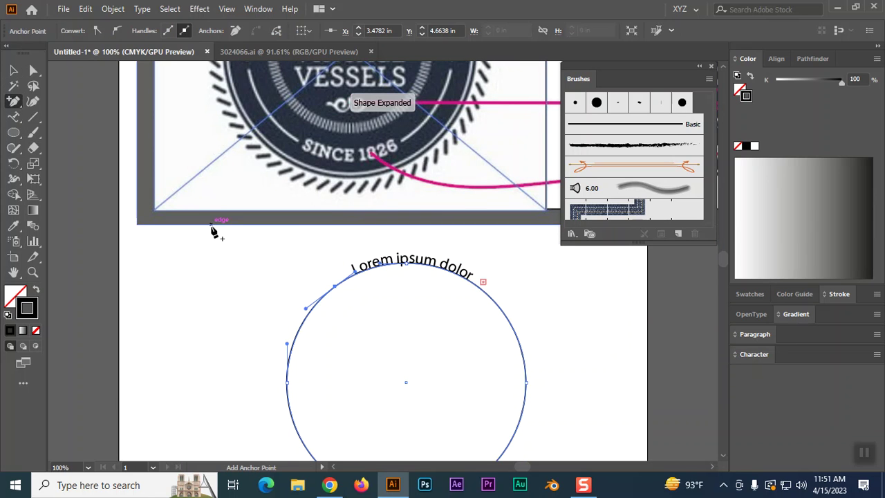
left_click(211, 224)
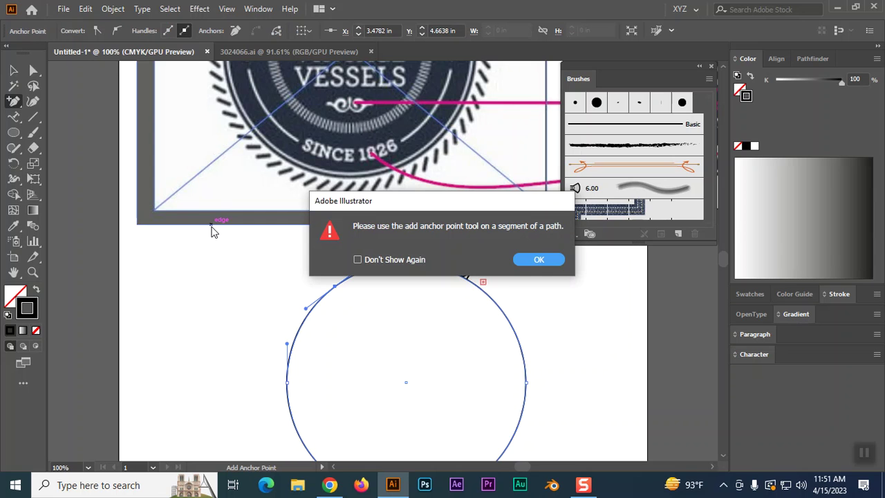
left_click(534, 263)
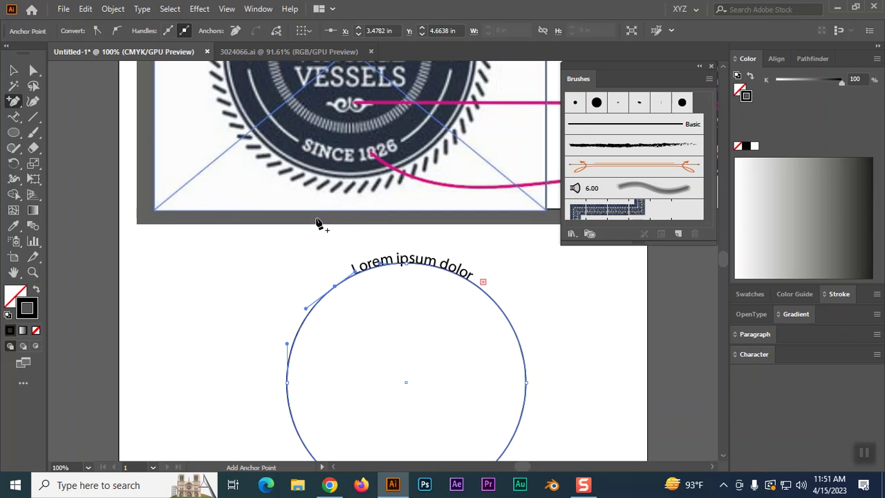
left_click(497, 306)
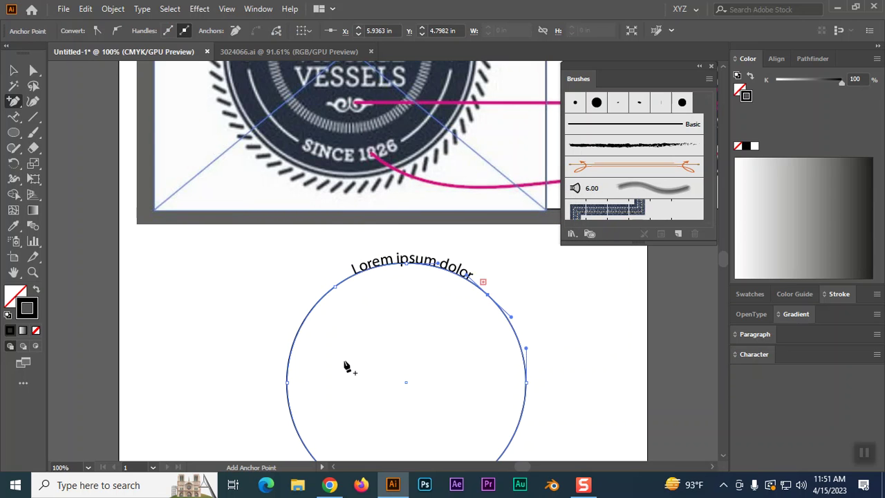
scroll(346, 366, "down", 1)
left_click(298, 393)
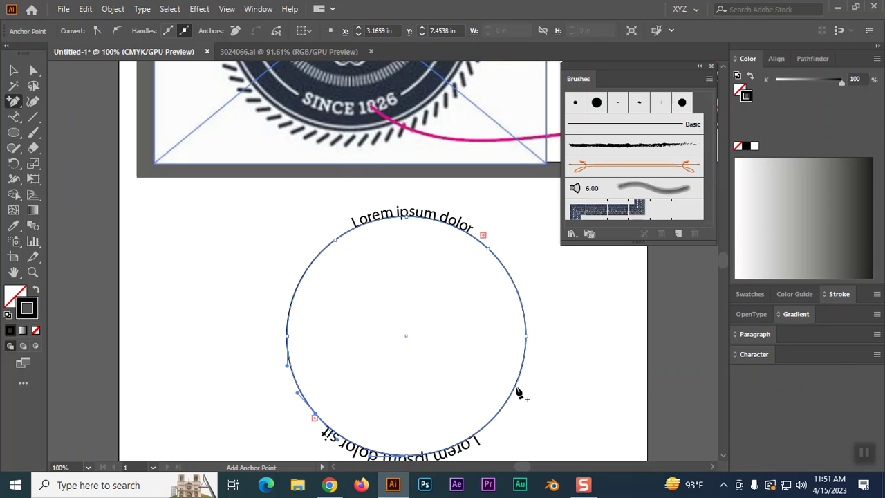
left_click(488, 428)
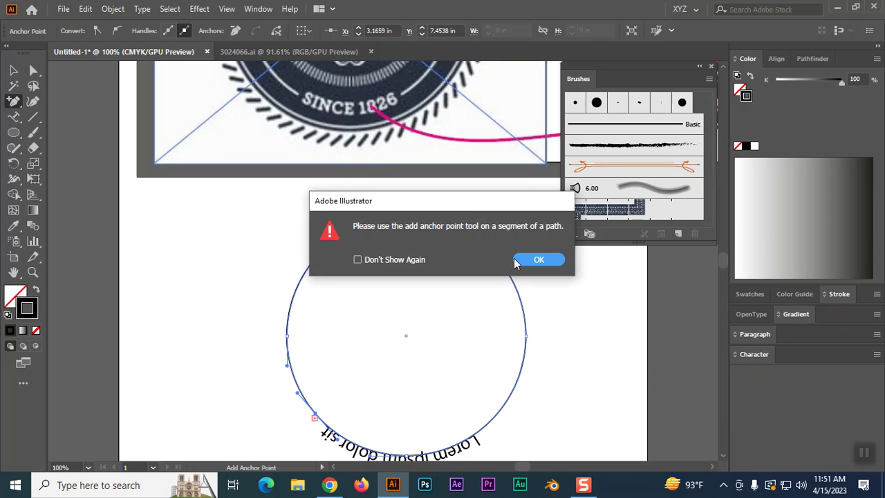
left_click(532, 261)
Step: Add anchor points on the circle's lower-right arc
left_click(494, 424)
left_click(557, 268)
left_click(510, 401)
key("Return")
left_click(518, 386)
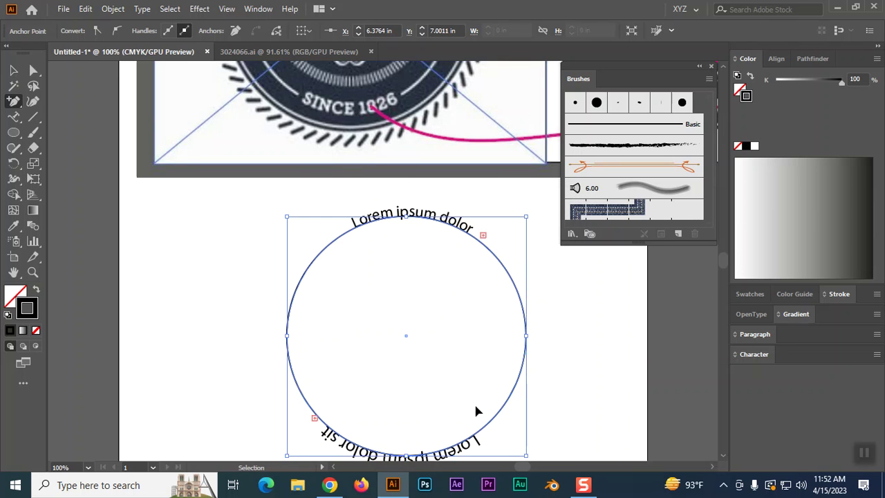
key("ctrl+z")
left_click(494, 418)
Step: Delete the lower-right circle segment with Direct Selection
key("a")
left_click(340, 423)
left_click(322, 429)
left_click(499, 440)
left_click(491, 430)
key("Delete")
Step: Delete the short segment and the arc beneath the top text
left_click(482, 240)
key("Delete")
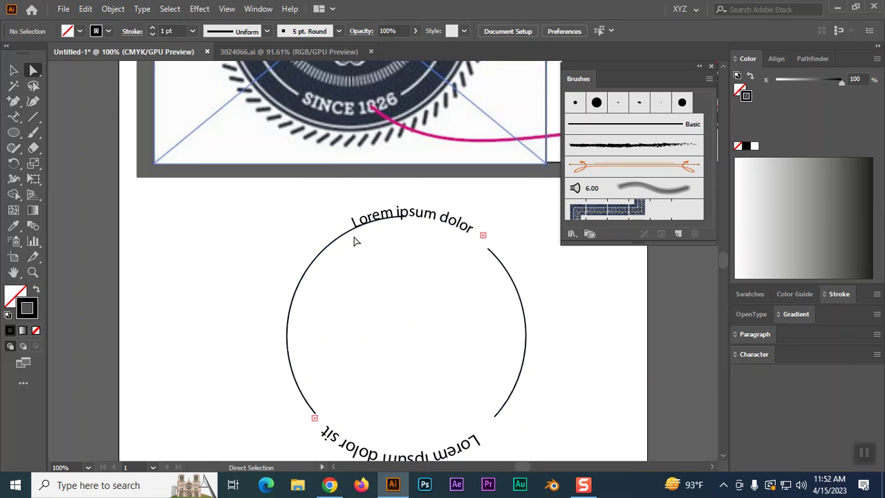
left_click(408, 225)
key("Delete")
scroll(401, 349, "down", 3)
scroll(498, 326, "up", 8)
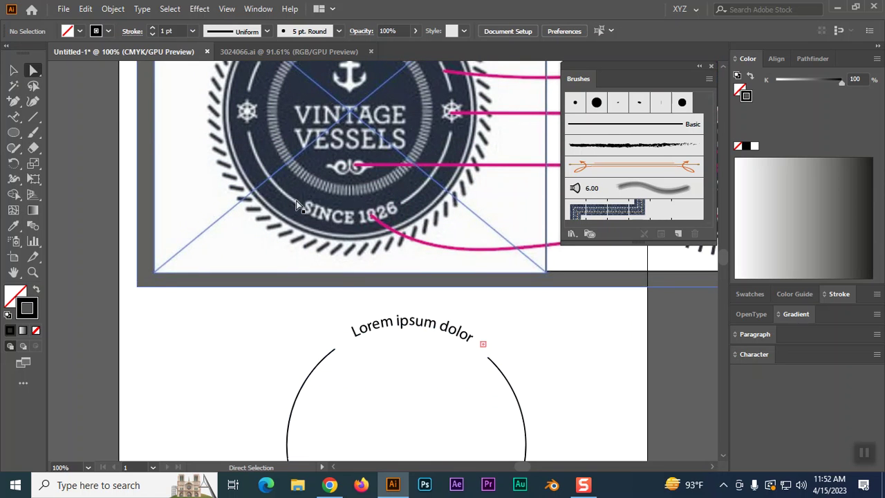
scroll(461, 190, "up", 3)
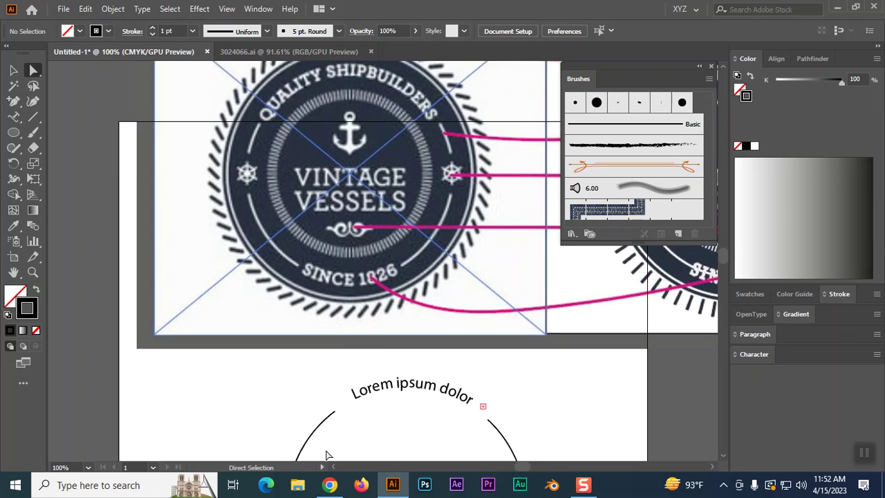
scroll(318, 442, "down", 4)
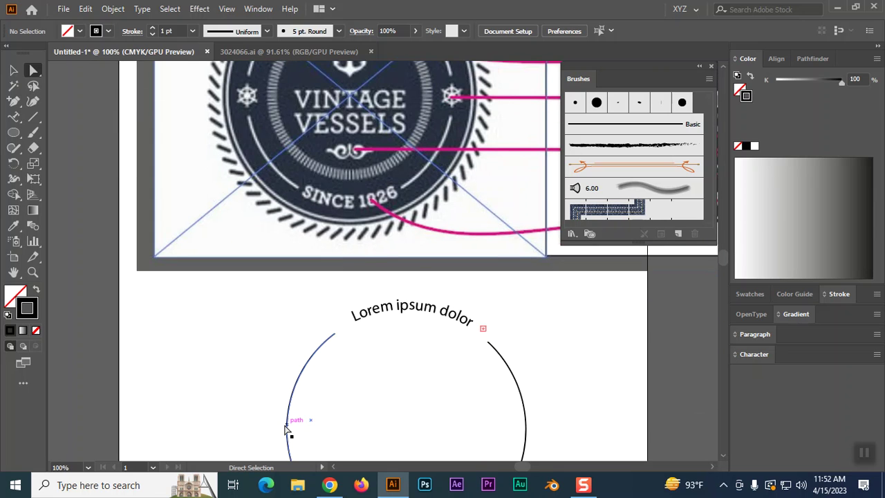
scroll(287, 430, "down", 7)
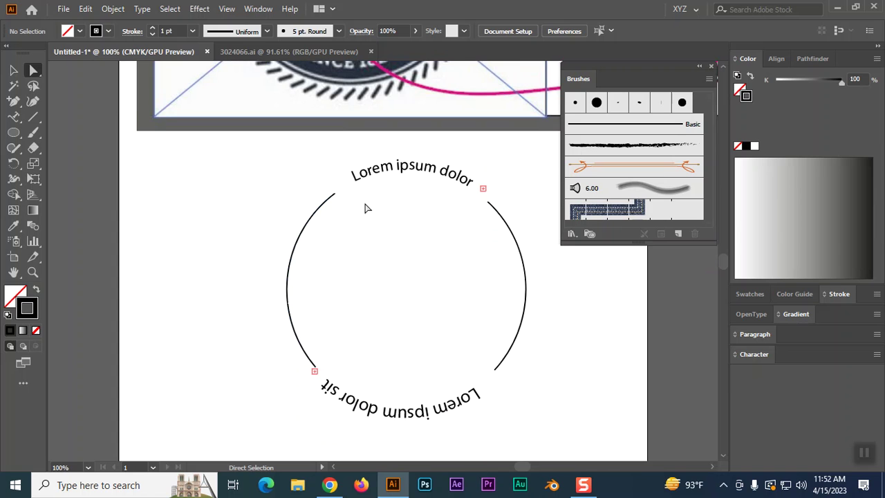
Step: Reselect the circle path with the Selection tool
key("ctrl+a")
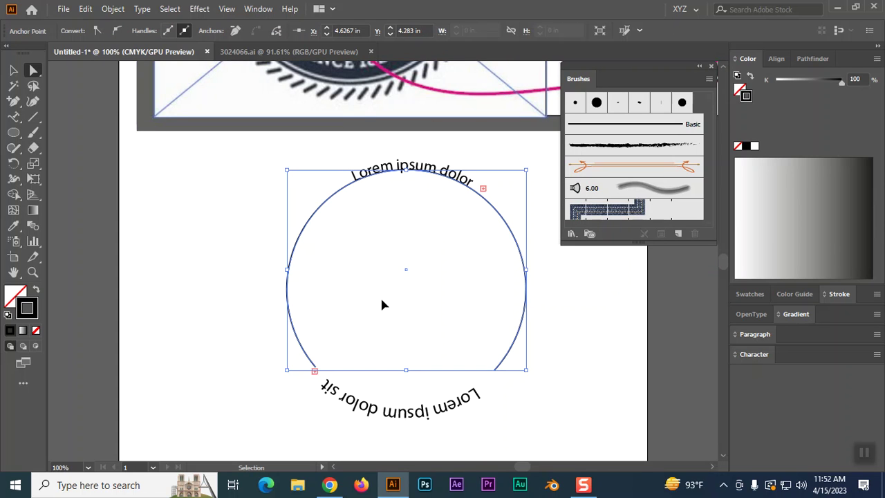
left_click(384, 304)
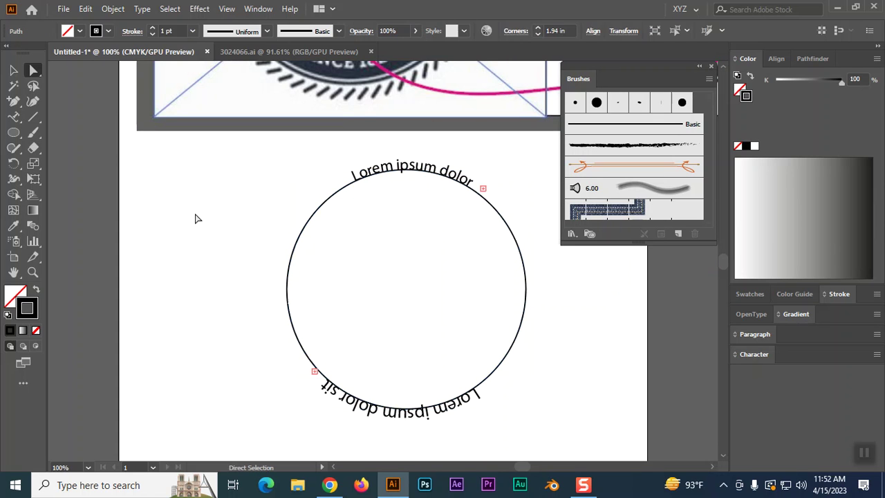
left_click(14, 70)
left_click(333, 196)
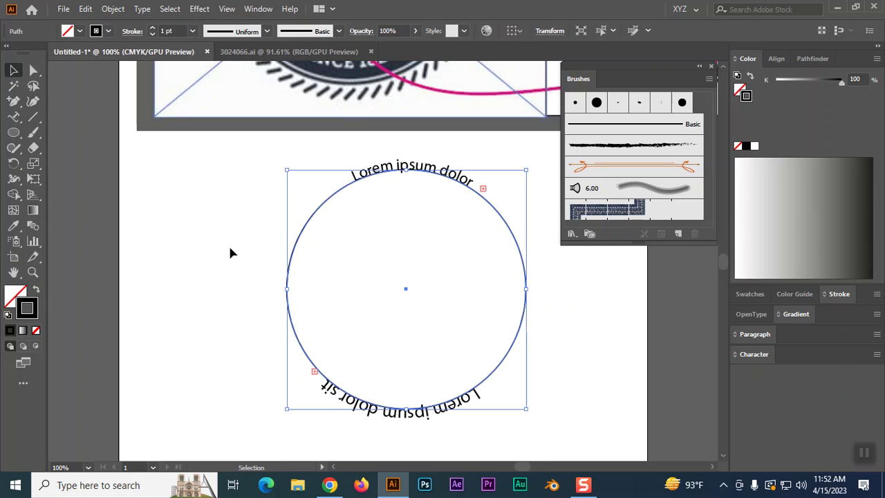
Step: Draw a tall rectangle over the circle
left_click_drag(21, 138, 65, 132)
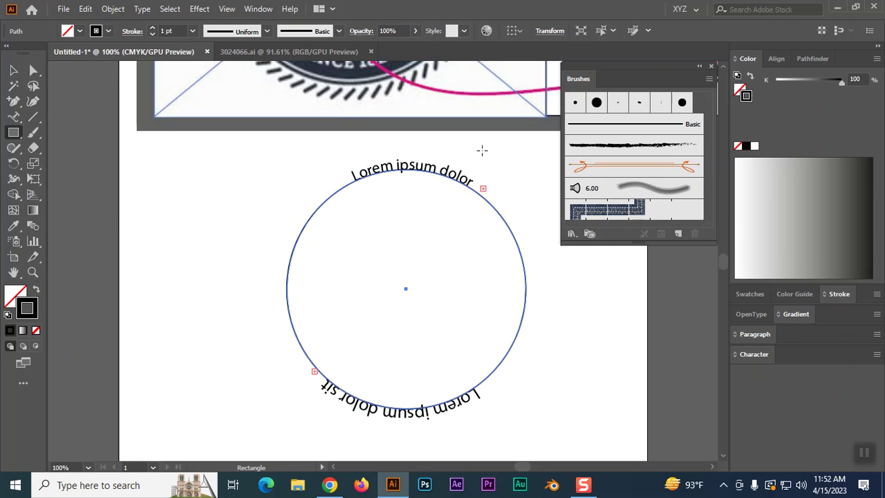
left_click_drag(343, 132, 480, 349)
scroll(480, 364, "up", 5)
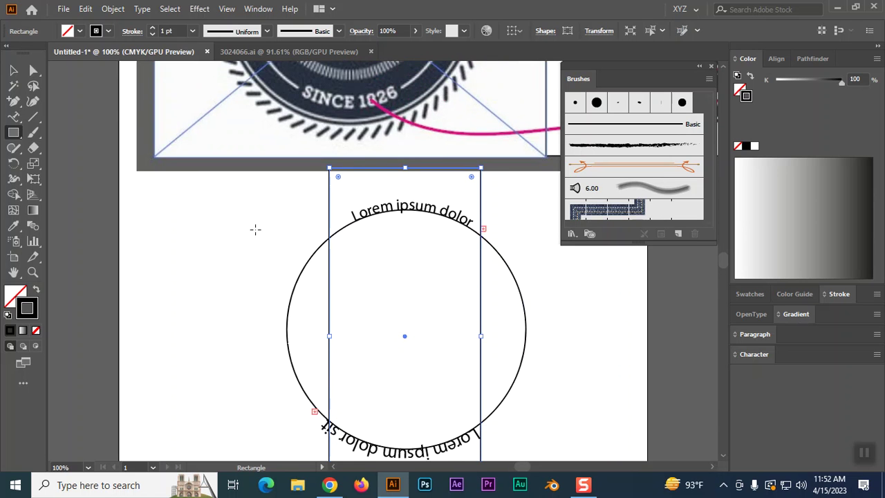
scroll(273, 235, "up", 3)
scroll(283, 185, "up", 2)
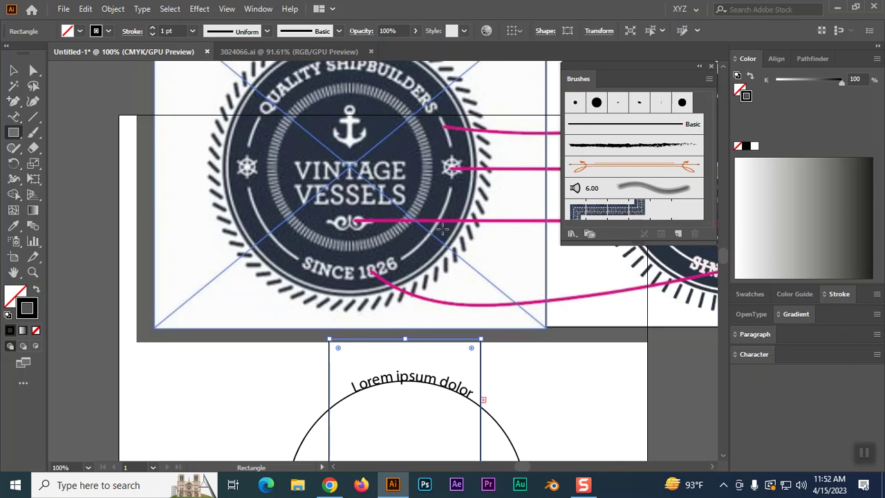
scroll(256, 208, "down", 6)
Step: Draw a wide horizontal bar across the circle, nudging its top edge lower
left_click_drag(260, 257, 556, 303)
key("v")
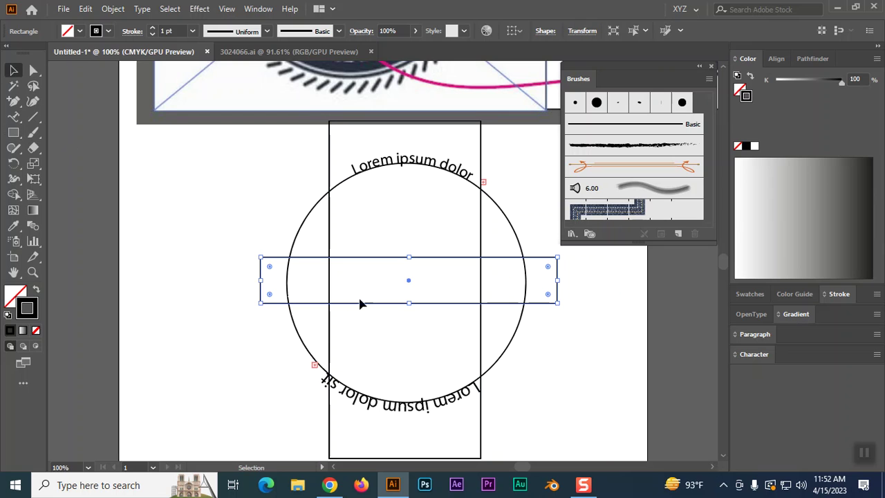
left_click_drag(411, 259, 411, 261)
left_click(121, 266)
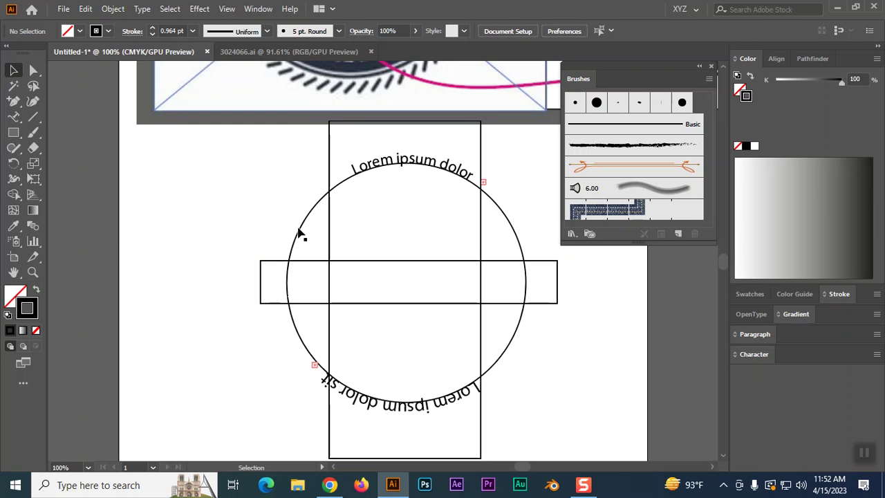
Step: Select the circle with both rectangles and apply Pathfinder Divide
left_click(302, 234)
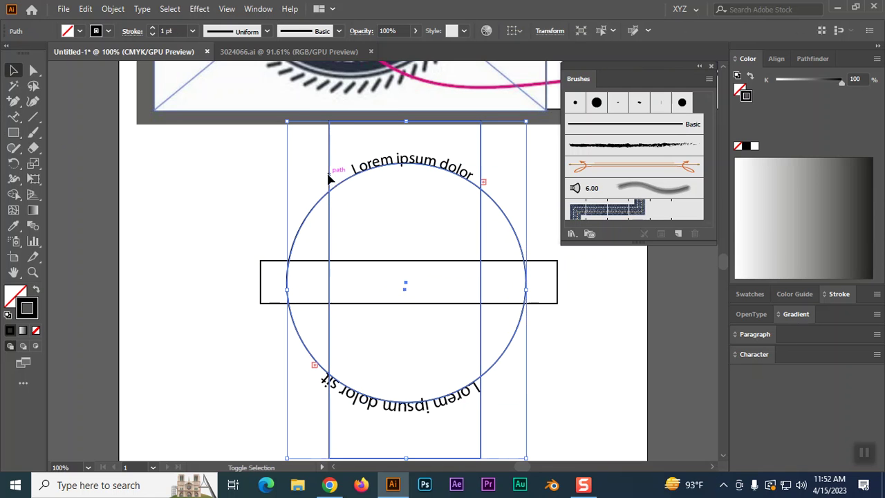
left_click(281, 260, "shift")
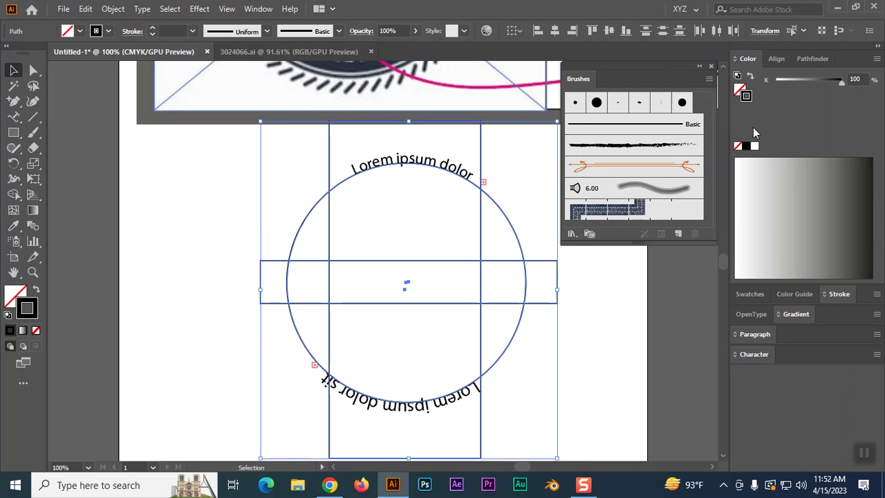
left_click(815, 58)
left_click(743, 128)
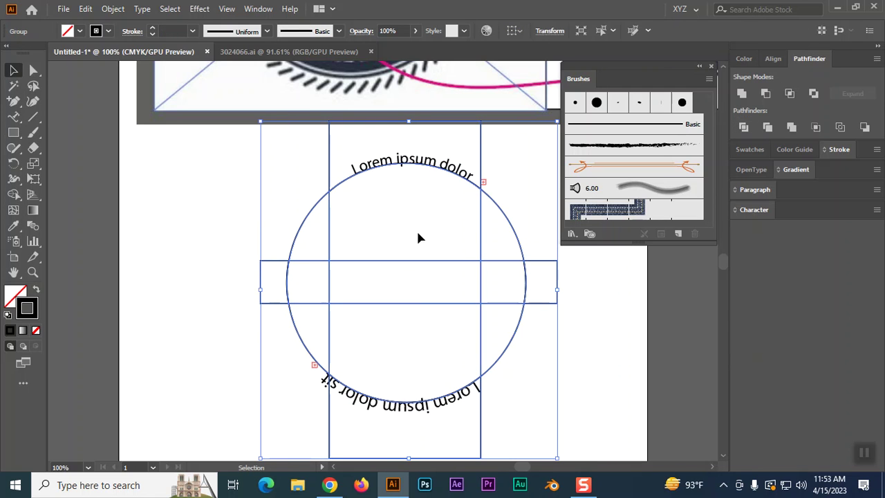
Step: Ungroup the divided circle and delete the rectangle piece above it and the top cap piece
right_click(418, 233)
left_click(468, 339)
left_click(638, 372)
left_click(481, 122)
key("Delete")
left_click(472, 187)
key("Delete")
Step: Delete the left-side fragments: the bar's left end, the top-left cap and the left-edge piece
left_click(262, 292)
key("Delete")
left_click(298, 239)
key("Delete")
left_click(320, 266)
key("Delete")
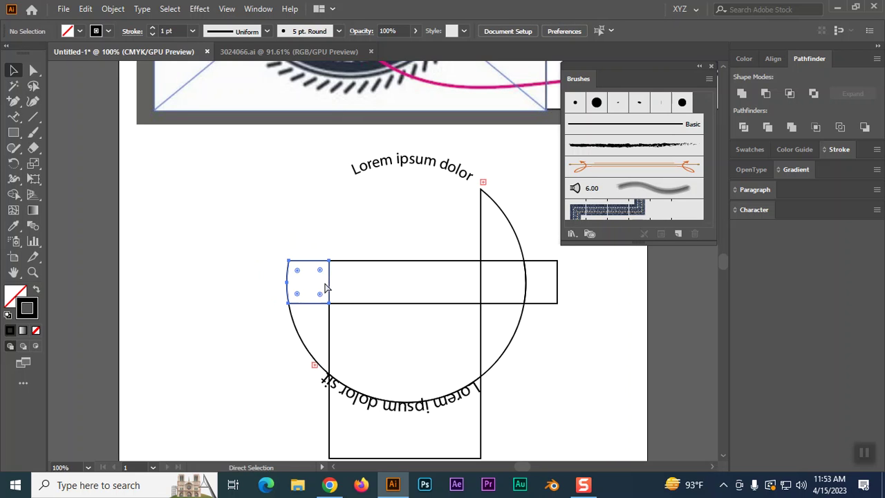
left_click(325, 289)
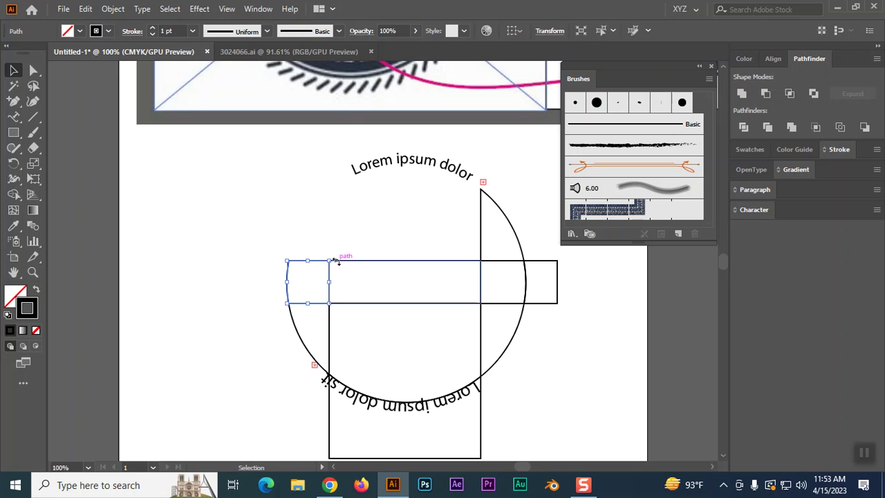
left_click(367, 263)
left_click(302, 266)
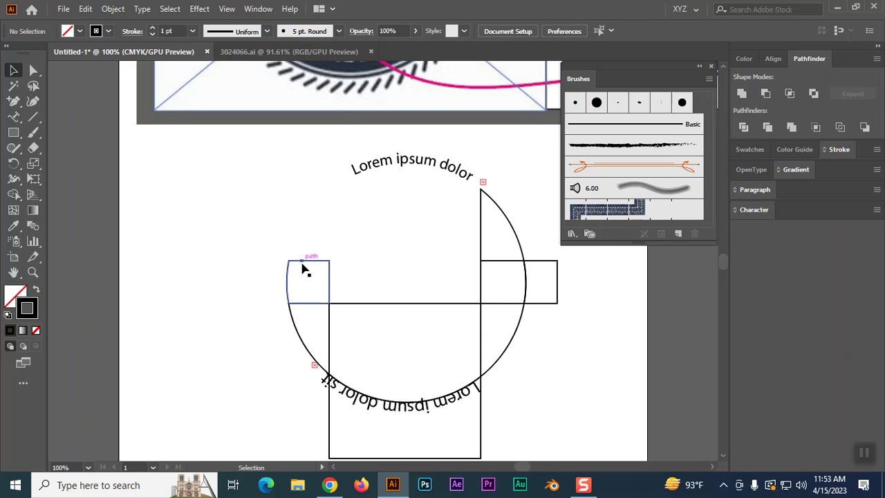
key("ctrl+z")
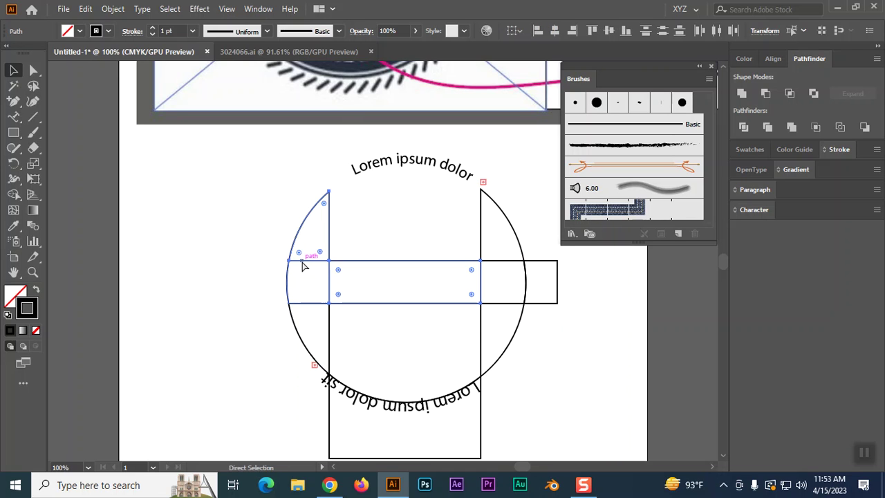
left_click(632, 332)
Step: Delete the bar's right end, the right-edge piece, the middle band pieces and the bottom rectangle piece
left_click(558, 278)
key("Delete")
left_click(527, 282)
key("Delete")
left_click(484, 285)
key("Delete")
left_click(329, 283)
key("Delete")
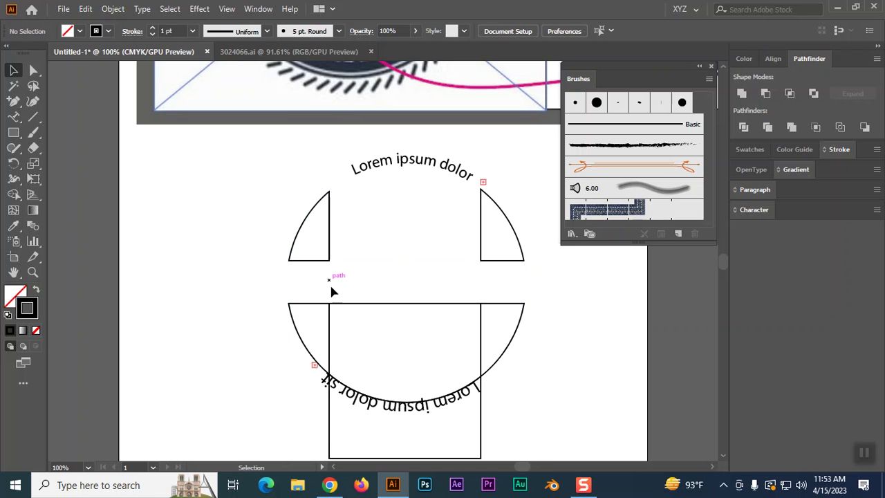
left_click(362, 419)
key("Delete")
left_click(374, 401)
key("Delete")
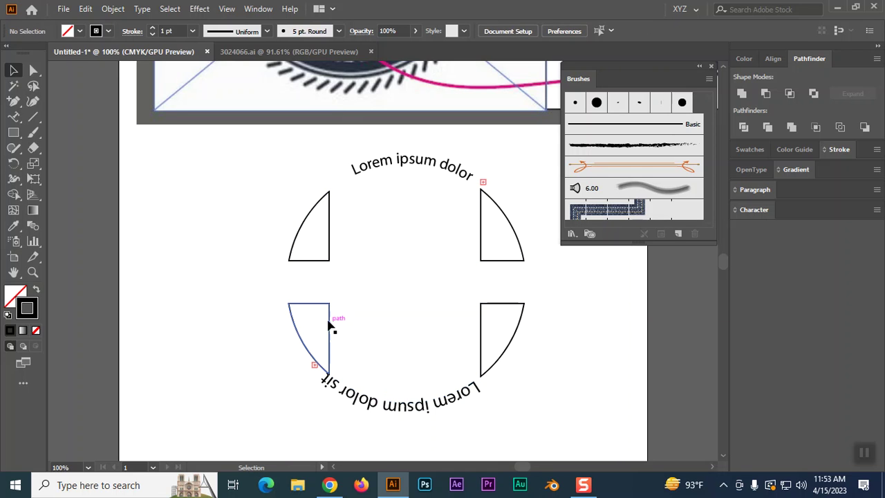
Step: With Direct Selection, delete each quarter's corner anchor so only four plain arcs remain
key("a")
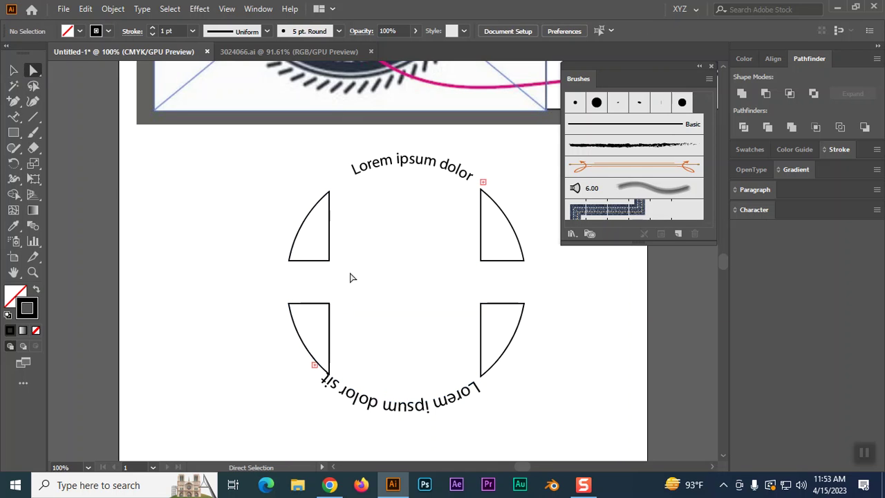
left_click(331, 262)
key("Delete")
left_click(479, 261)
key("Delete")
left_click(480, 303)
key("Delete")
left_click(329, 304)
key("Delete")
left_click(555, 296)
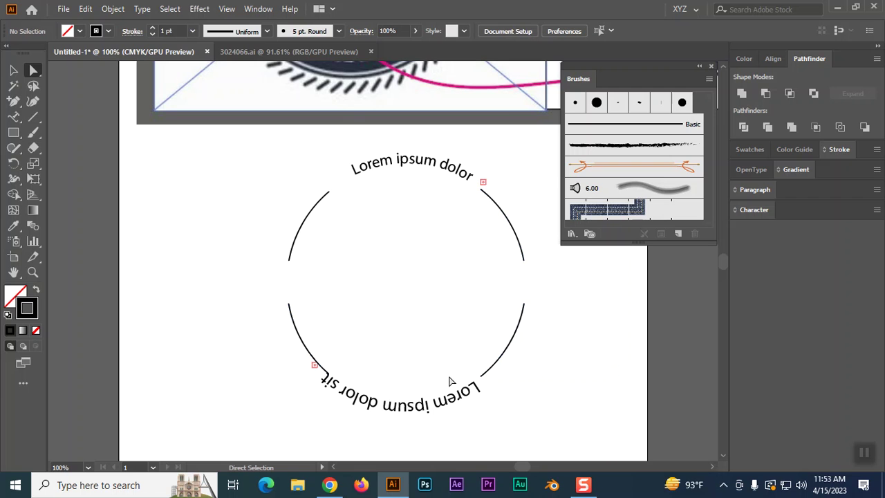
Step: Draw a small circle beside the curved text and give it a 2 pt stroke
scroll(488, 346, "up", 5)
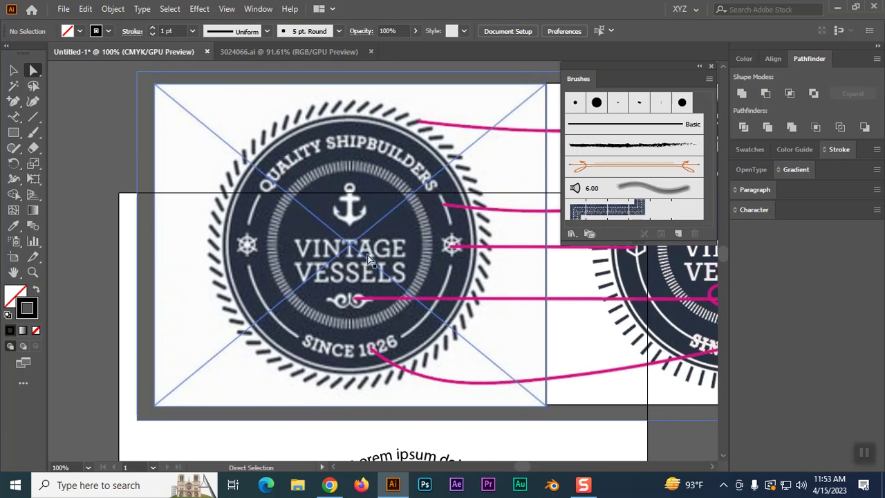
scroll(268, 266, "down", 1)
left_click_drag(14, 132, 52, 165)
scroll(200, 249, "down", 1)
left_click_drag(266, 356, 272, 364)
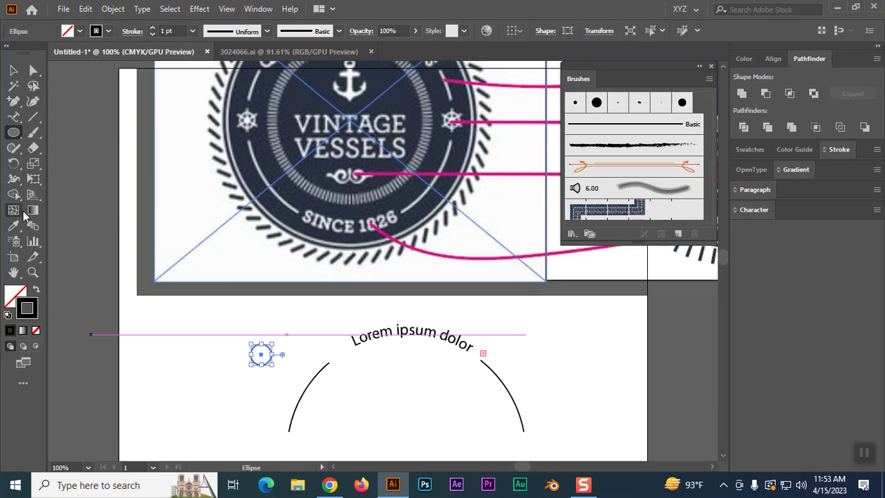
left_click(152, 28)
Step: Draw a vertical line through the small circle
left_click(33, 118)
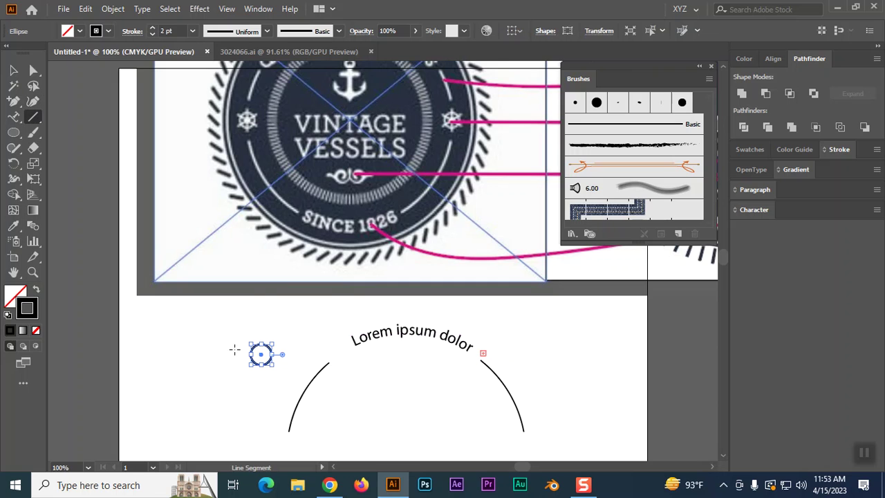
left_click_drag(260, 329, 261, 377)
left_click(13, 69)
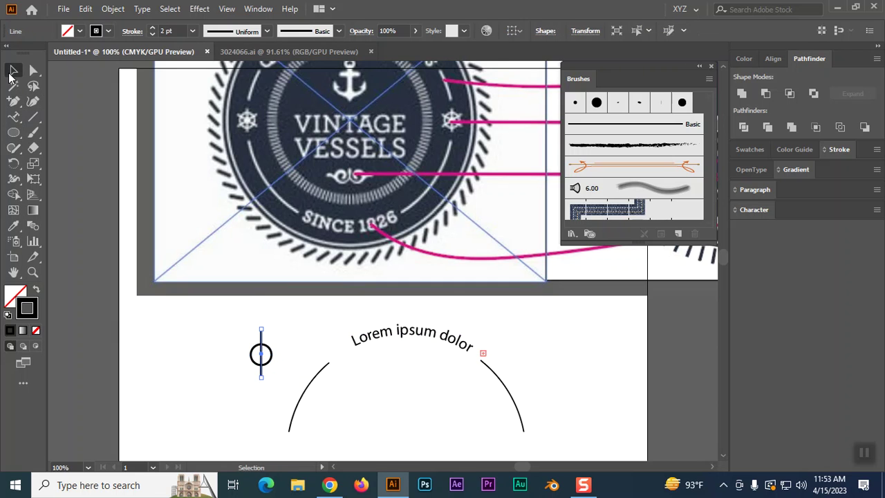
key("ctrl+plus")
key("ctrl+plus")
key("ctrl+plus")
key("a")
key("v")
Step: Rotate copies of the line into horizontal and both diagonal spokes
left_click_drag(385, 183, 455, 266)
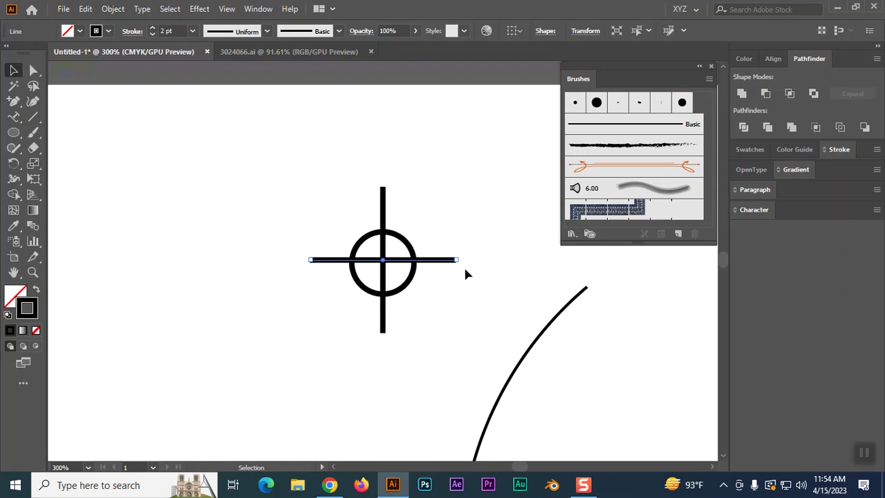
key("a")
key("v")
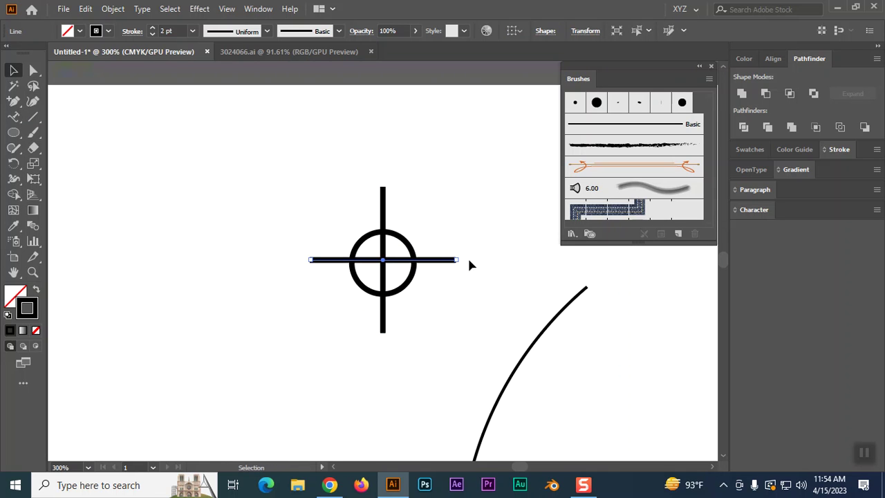
left_click_drag(462, 257, 446, 321)
left_click(385, 194)
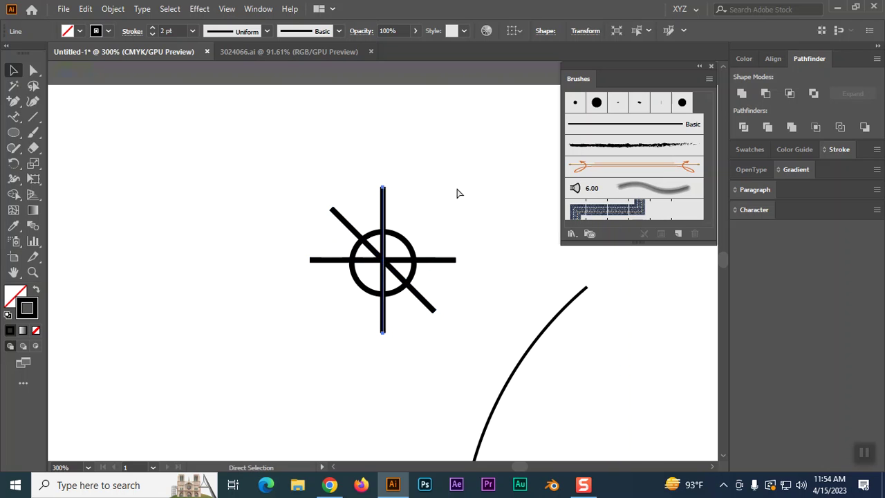
key("Delete")
key("ctrl+z")
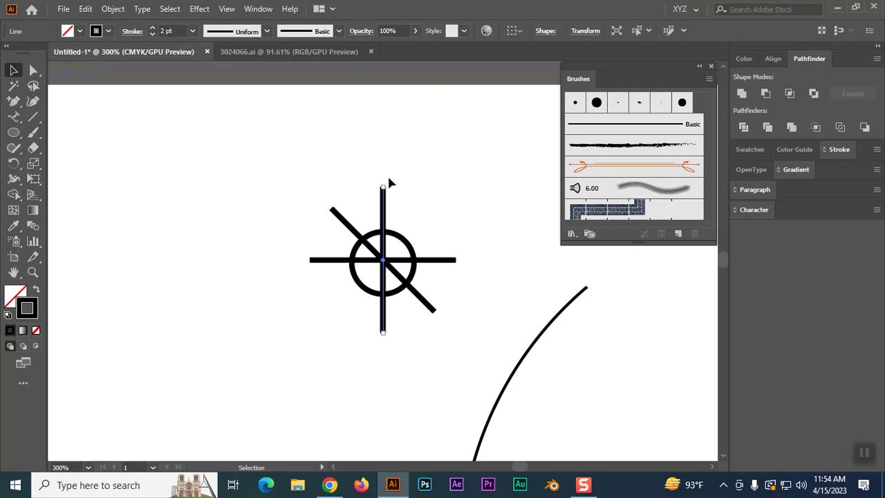
left_click_drag(385, 182, 437, 198)
key("ctrl+shift+a")
Step: Compare the finished wheel ornament with the reference badge photo in the browser
key("ctrl+1")
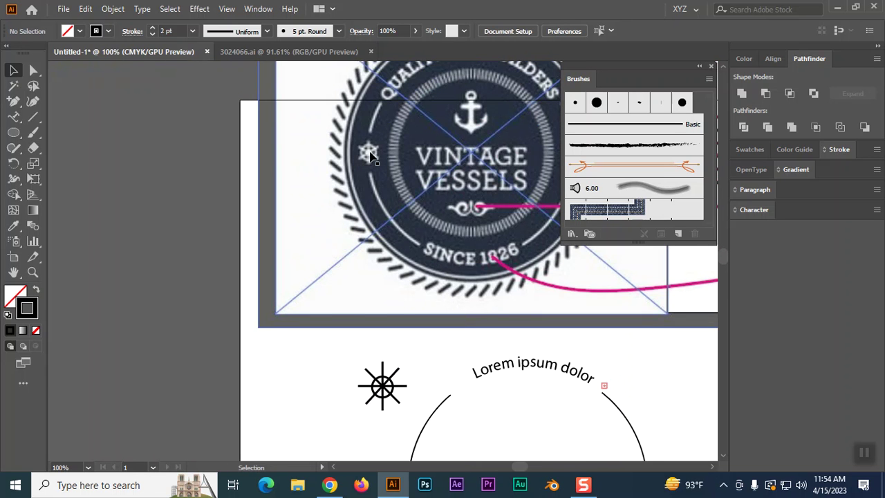
key("ctrl+equal")
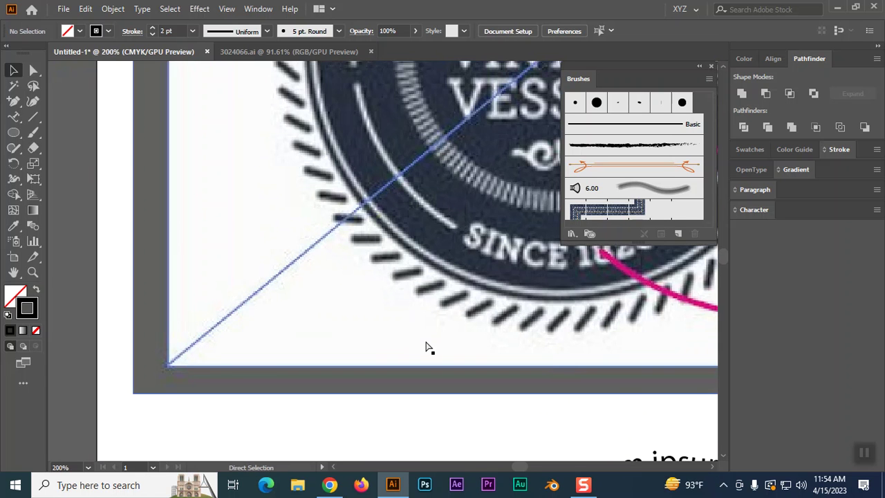
left_click_drag(425, 341, 452, 152)
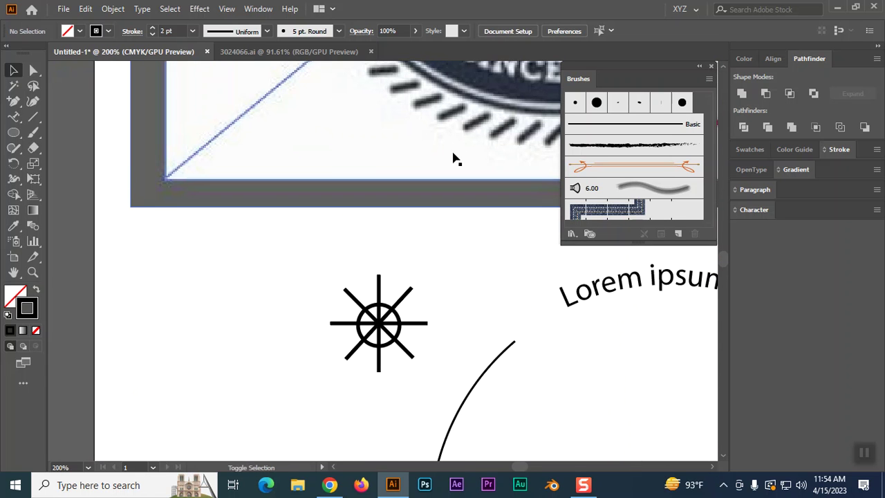
scroll(475, 294, "up", 10)
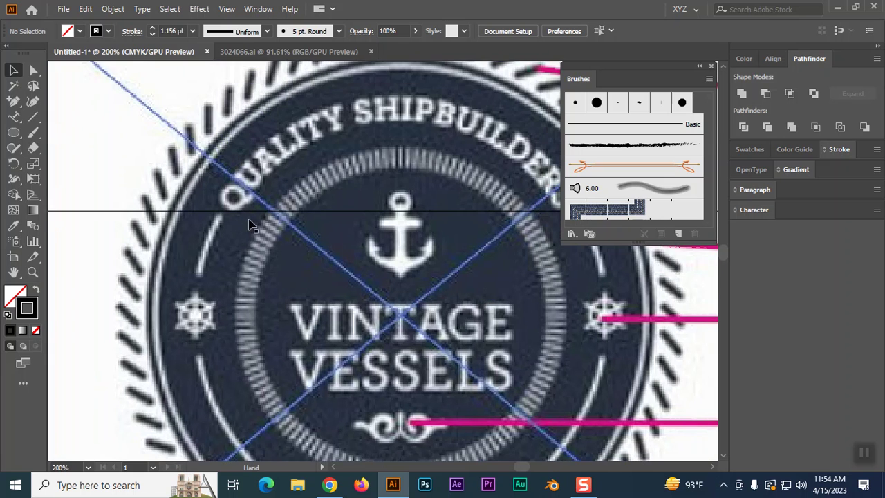
left_click_drag(478, 271, 387, 191)
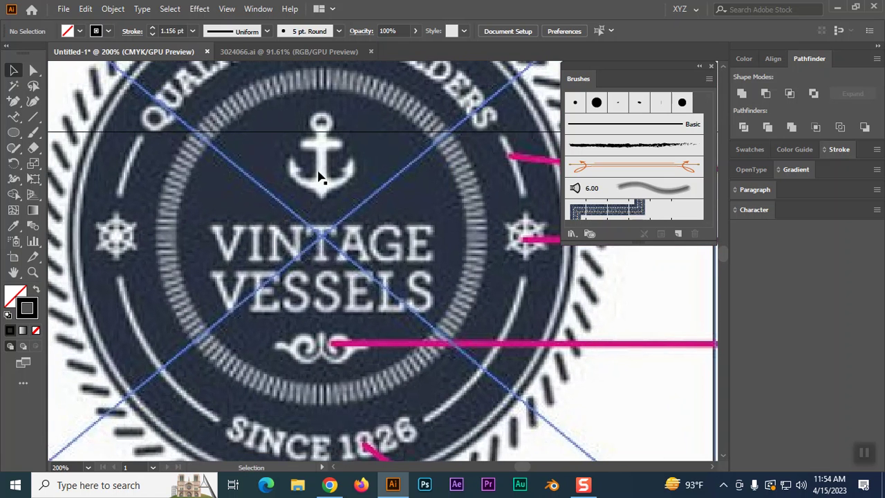
left_click(329, 485)
key("alt+Tab")
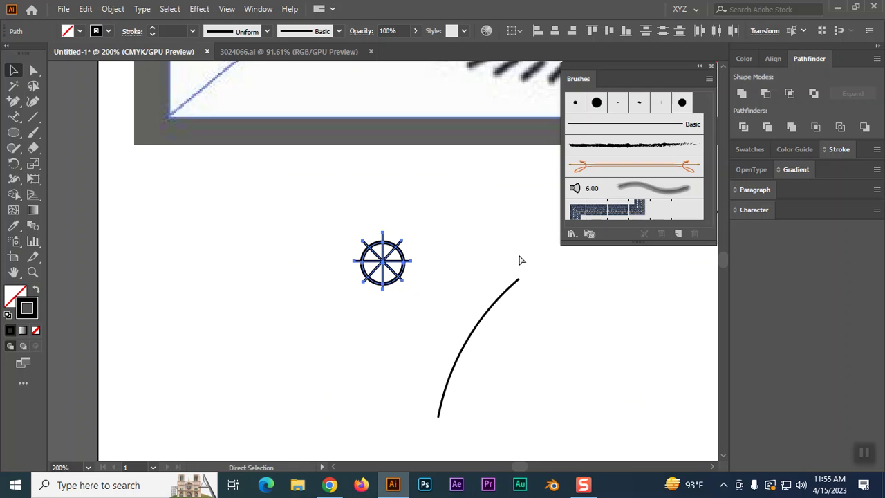
Step: Outline the wheel's strokes and unite all its parts into one compound path
key("ctrl+equal")
key("ctrl+equal")
key("ctrl+equal")
key("v")
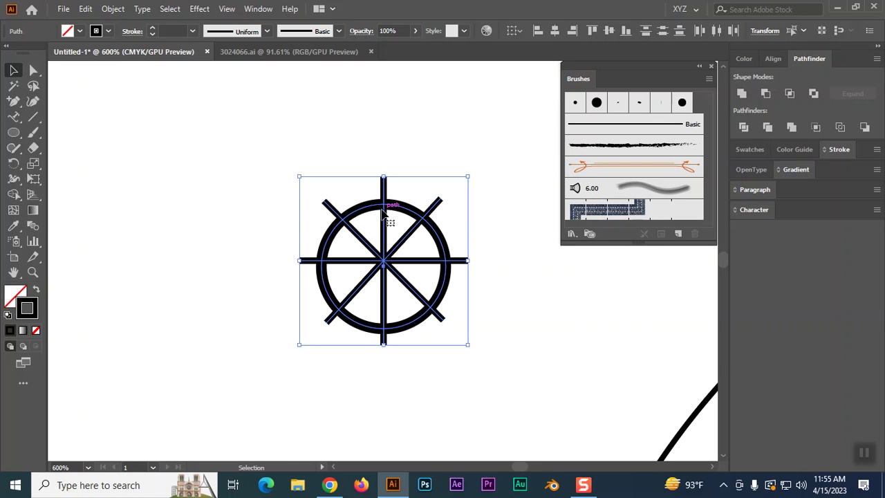
left_click(113, 9)
mouse_move(197, 317)
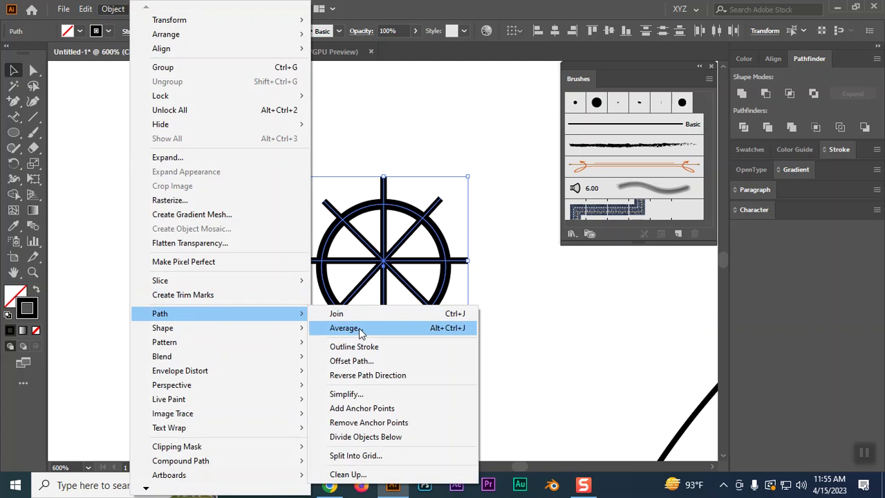
left_click(366, 349)
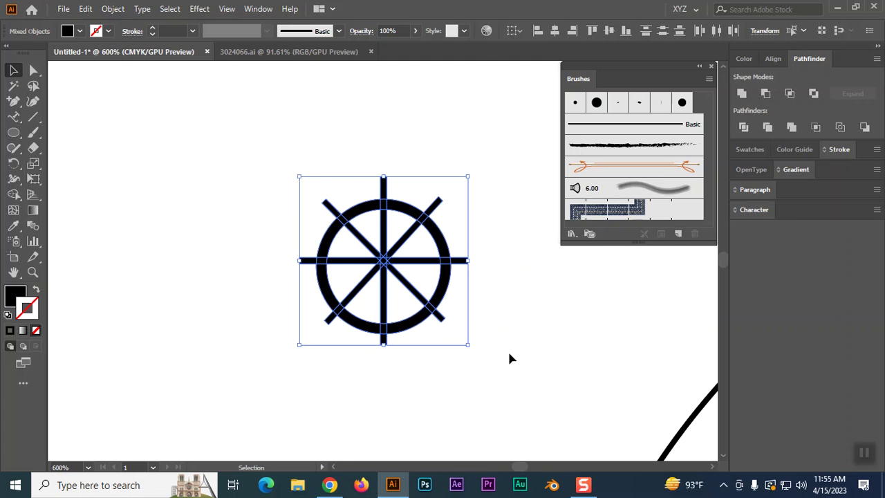
left_click(741, 92)
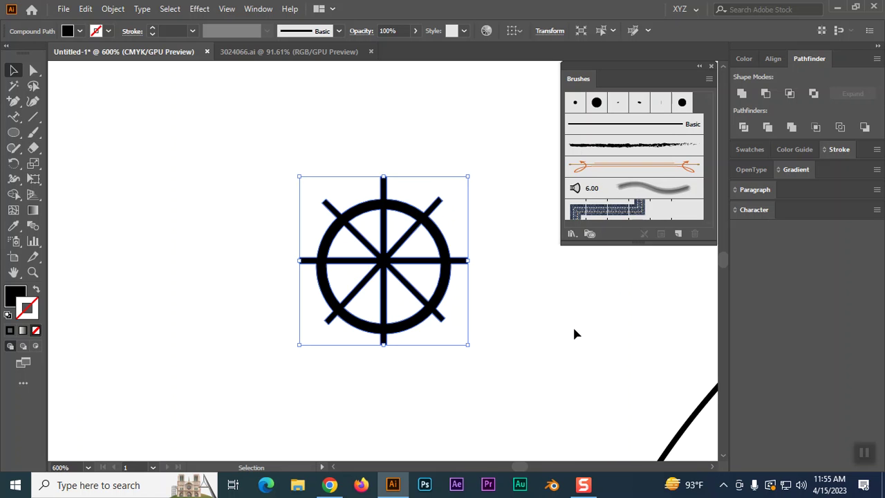
Step: Zoom out to fit the whole artboard, then go to the web browser
key("a")
key("ctrl+0")
key("v")
scroll(574, 334, "up", 3)
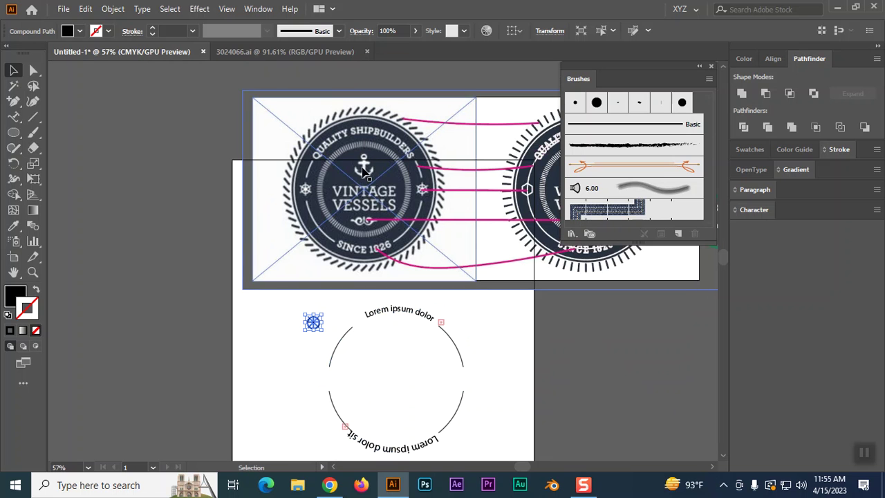
left_click(329, 484)
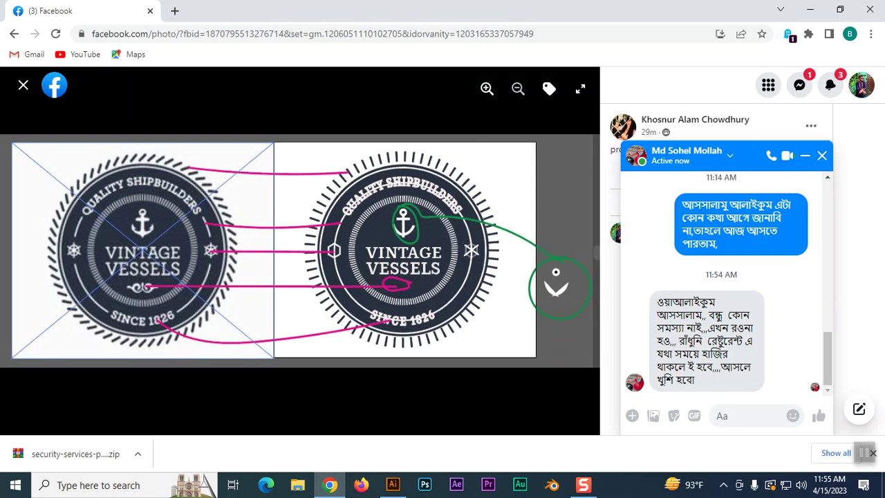
Step: Rerun the 'flyer design' image search and preview the marketing, healthcare and Business Flyer examples
left_click(175, 11)
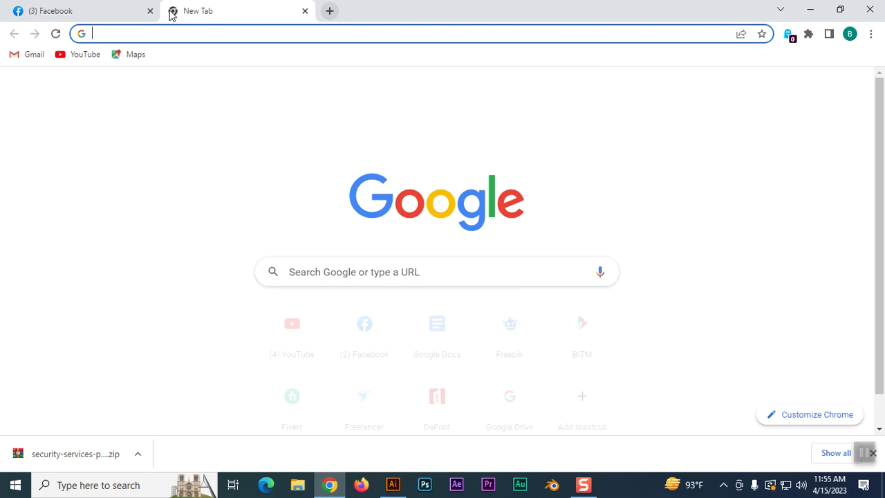
left_click(387, 277)
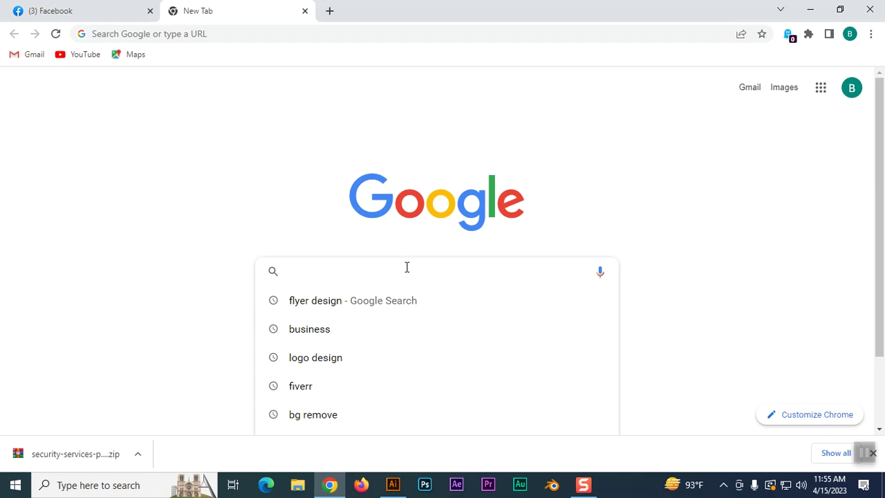
left_click(360, 302)
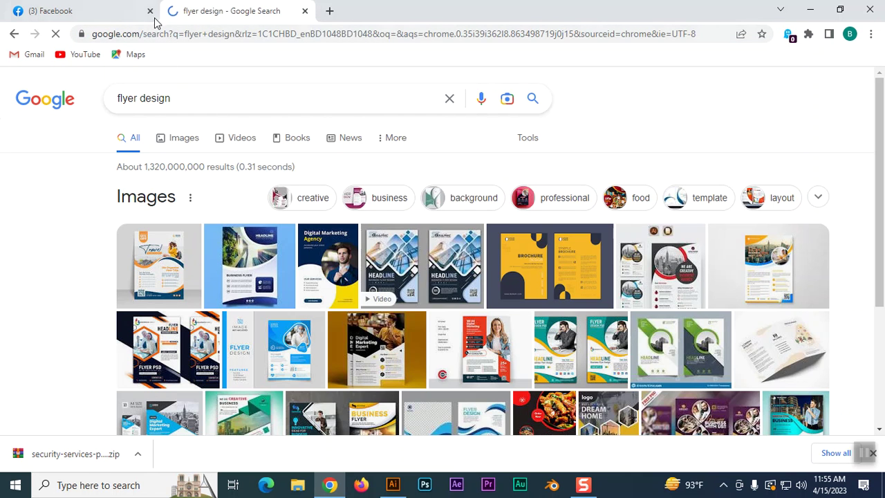
scroll(671, 118, "down", 2)
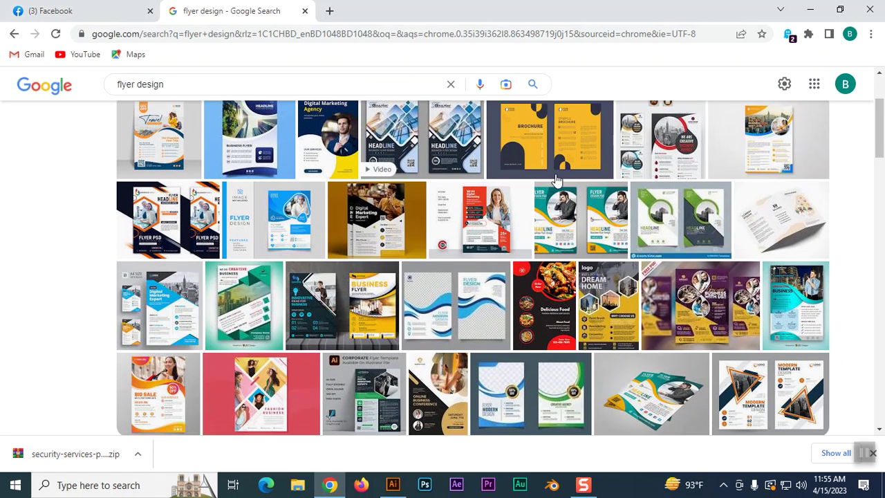
left_click(399, 223)
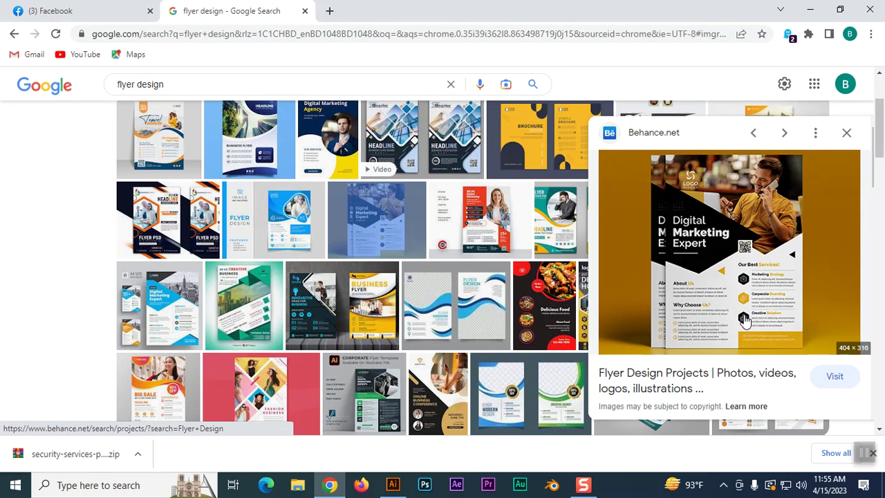
left_click(284, 219)
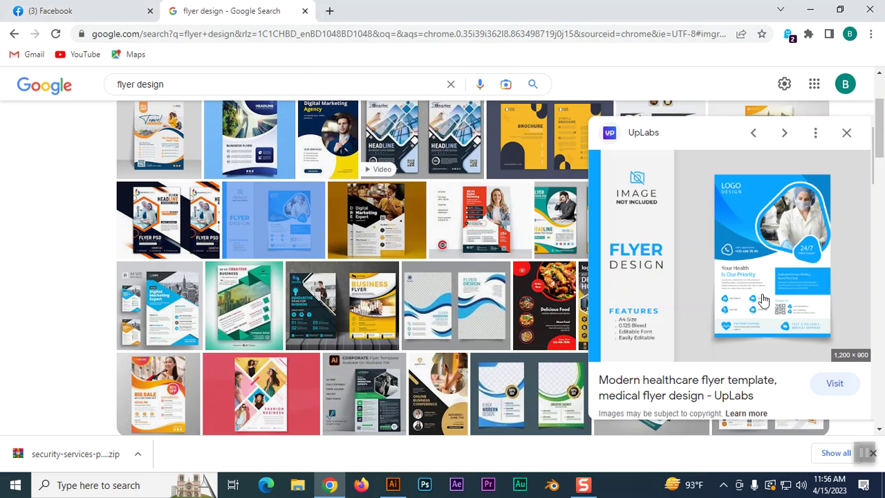
scroll(387, 250, "down", 2)
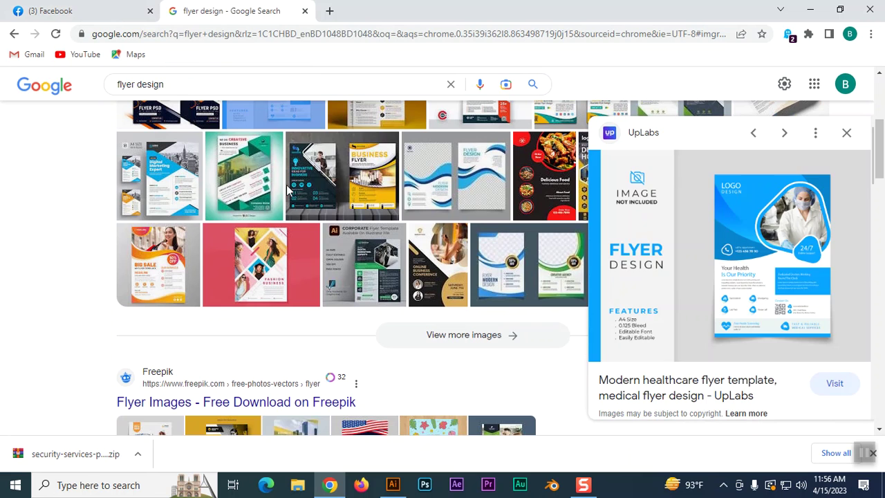
left_click(308, 185)
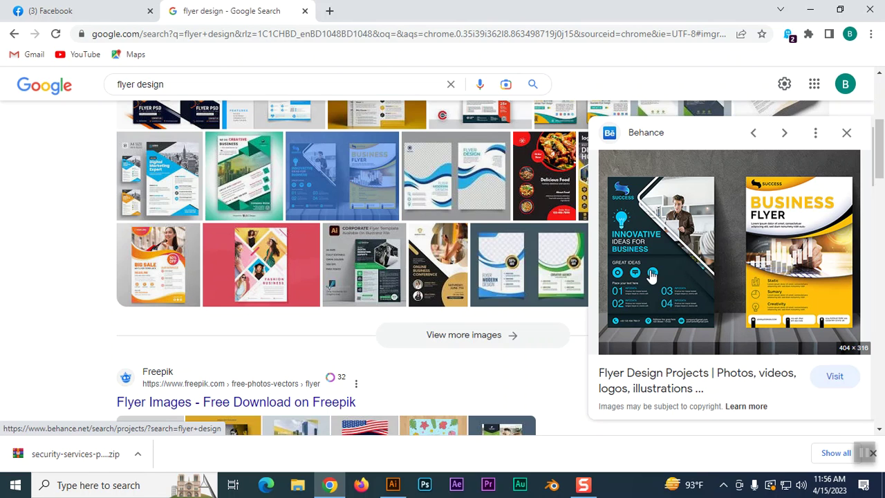
Step: Glance back at the Illustrator badge, then start a fresh Google tab
left_click(393, 485)
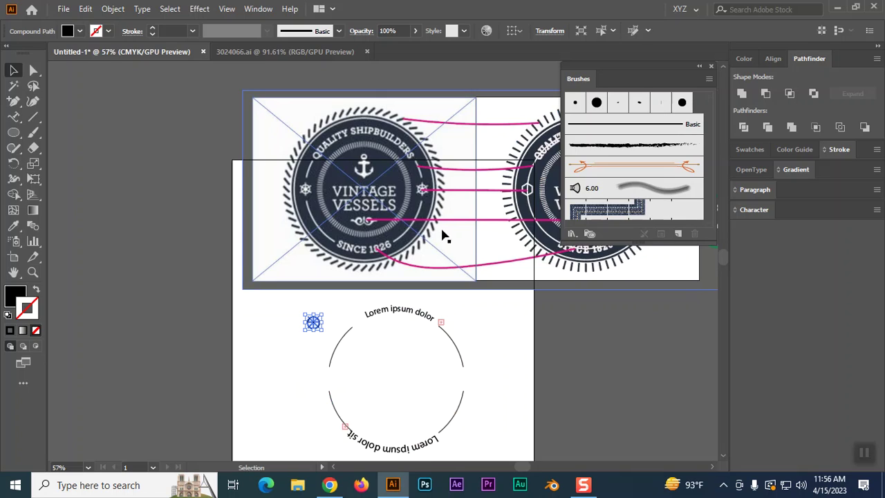
left_click(329, 485)
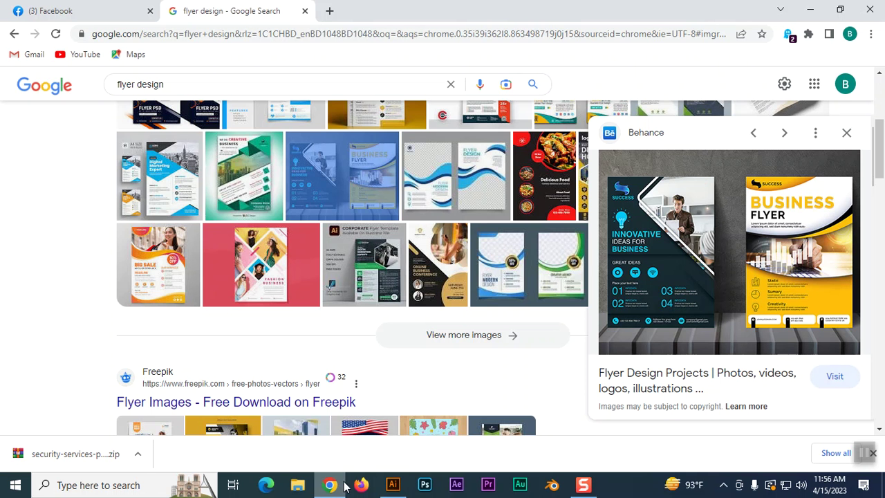
left_click(330, 11)
left_click(425, 272)
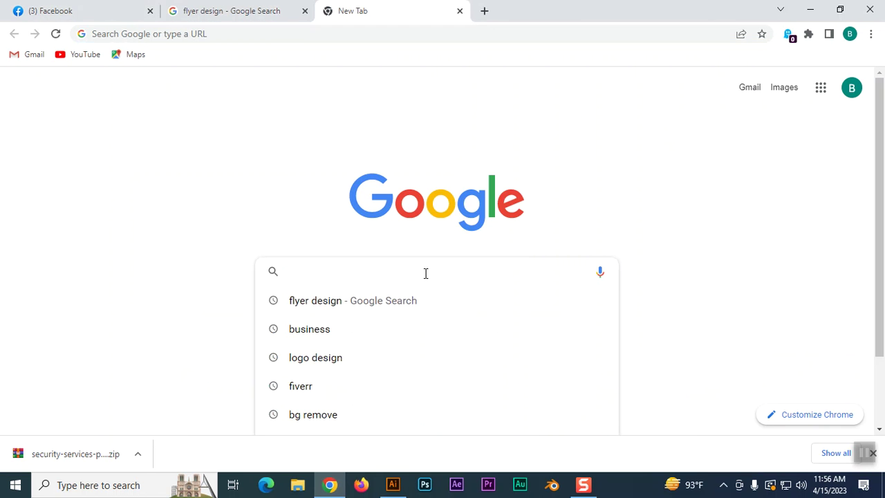
Step: Open Freepik and search for 'Medical ico'
left_click(733, 337)
left_click(523, 344)
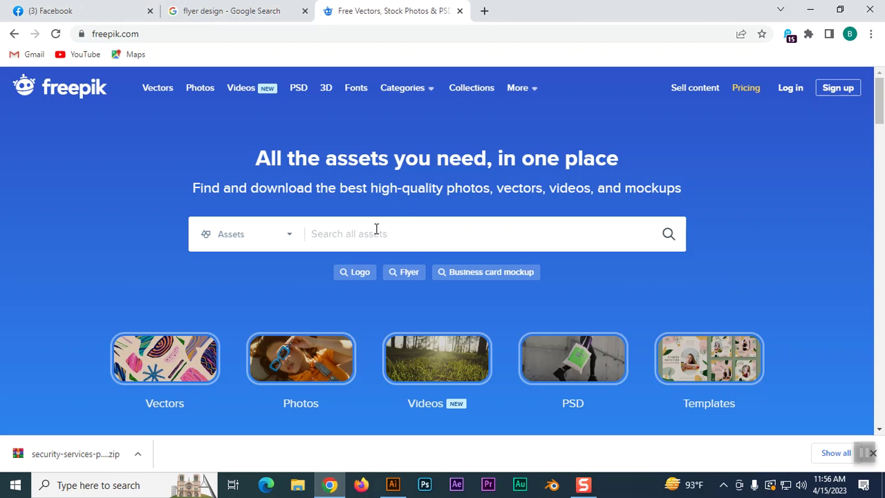
left_click(376, 229)
type("Me")
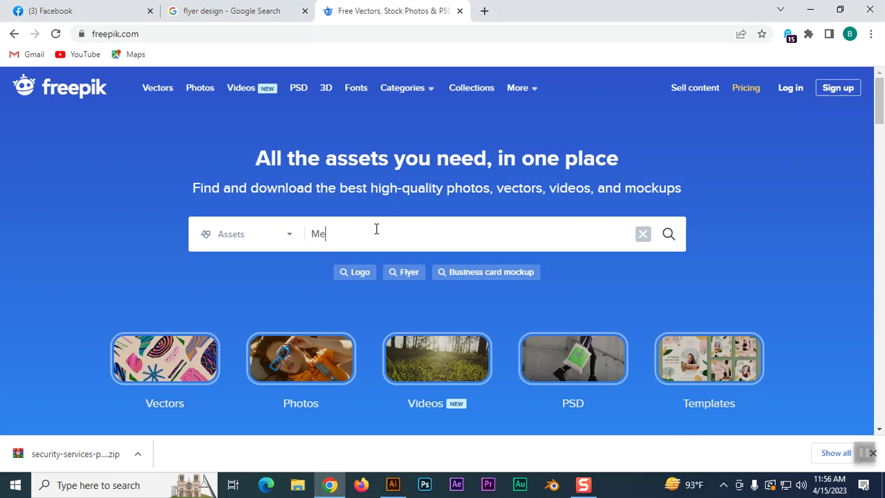
type("dical icon")
key("Return")
Step: Narrow the query to just 'icon' and filter the results to Free and Vectors
scroll(490, 276, "down", 3)
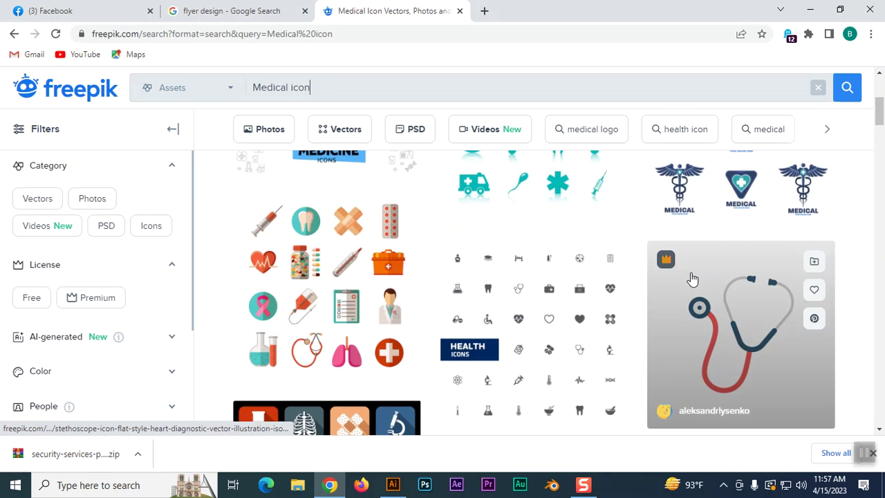
scroll(441, 292, "up", 5)
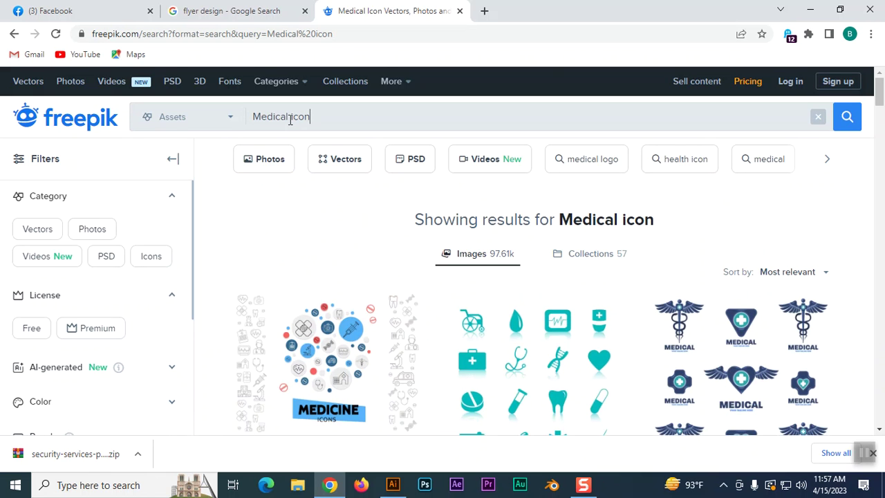
left_click_drag(289, 117, 170, 120)
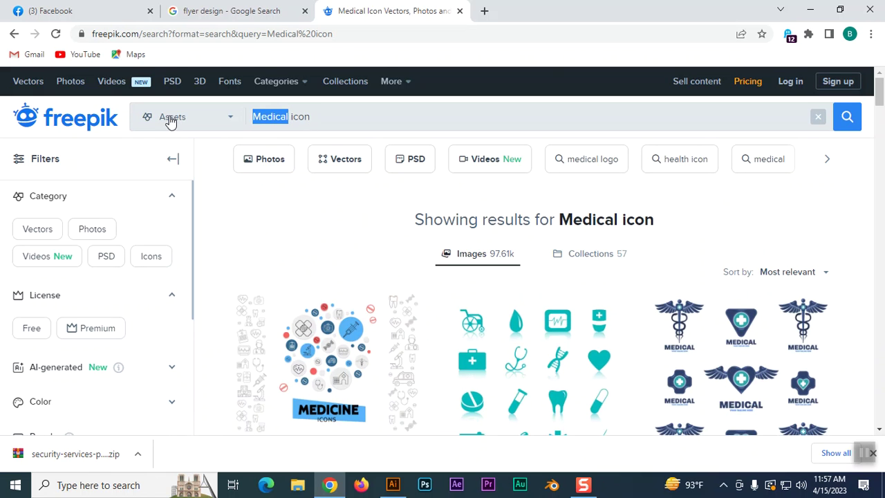
key("BackSpace")
key("Return")
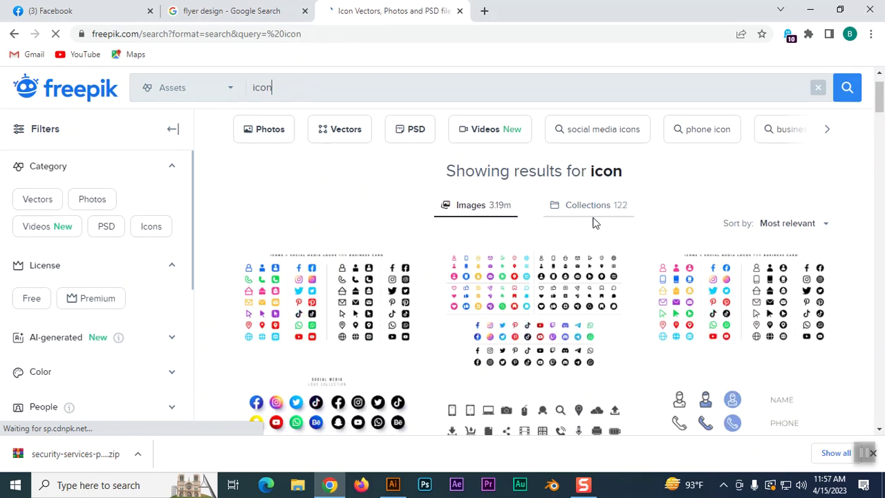
scroll(594, 221, "down", 3)
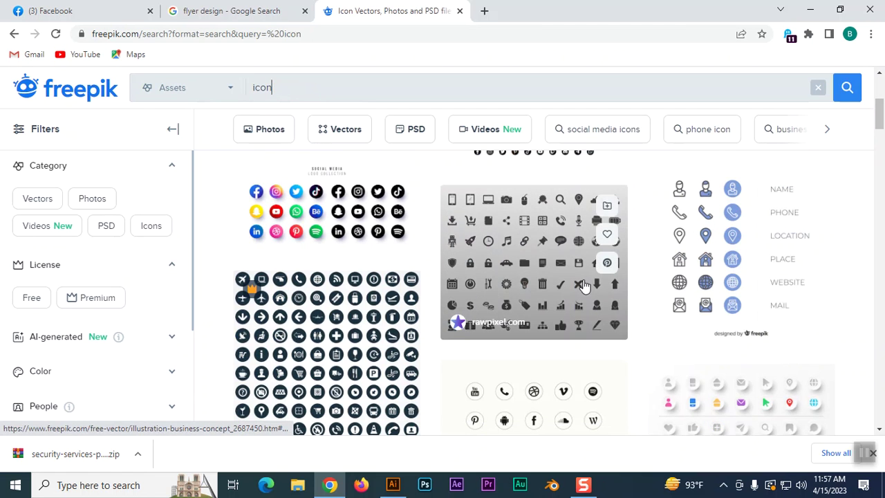
scroll(584, 285, "up", 5)
scroll(680, 291, "down", 2)
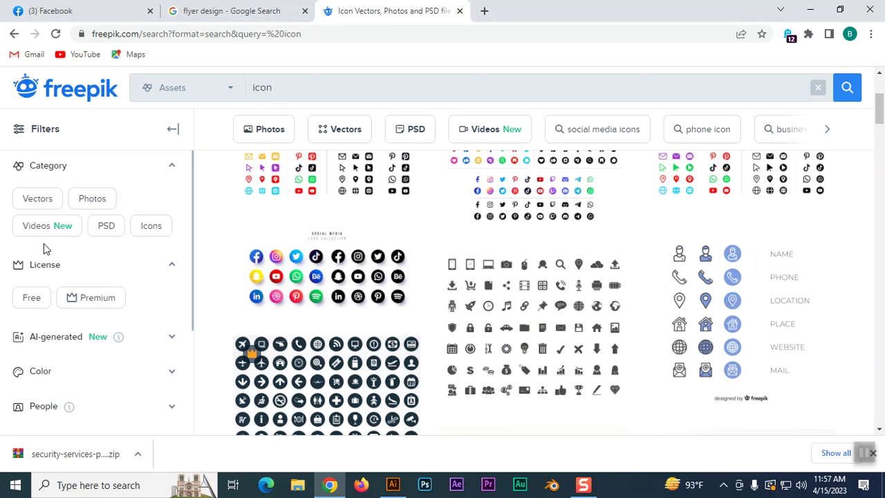
left_click(27, 298)
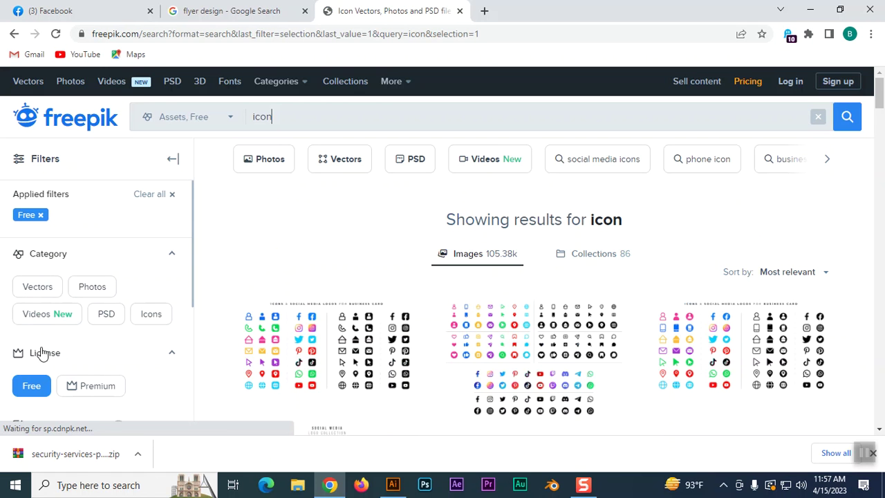
left_click(42, 287)
scroll(606, 279, "down", 3)
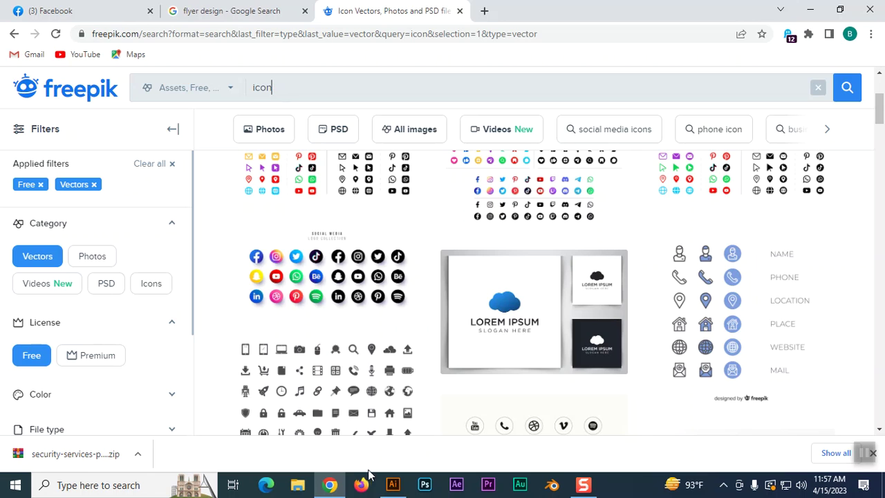
Step: Check the 3024066.ai document in Illustrator, then open the business concept icon set's page
left_click(392, 488)
left_click(262, 50)
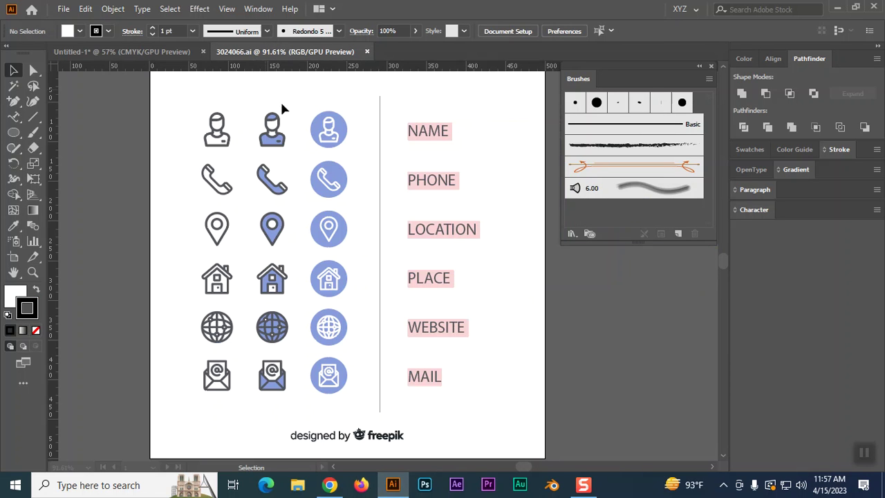
left_click(330, 485)
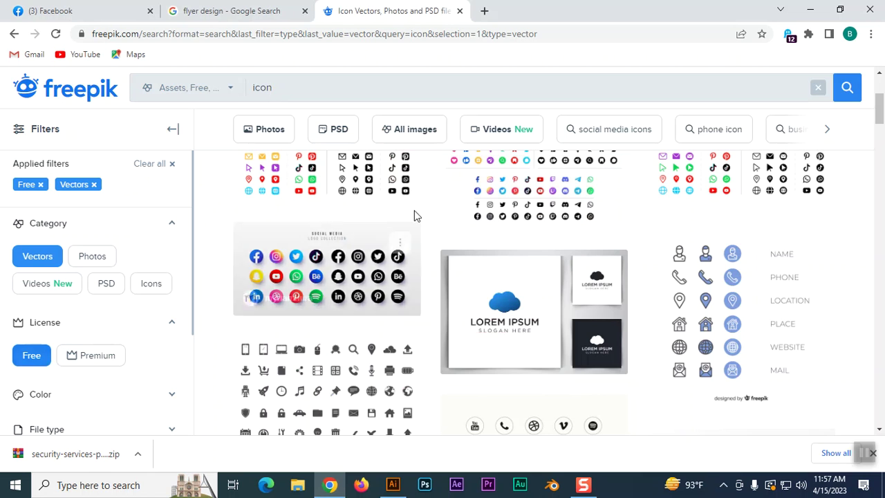
scroll(640, 280, "down", 3)
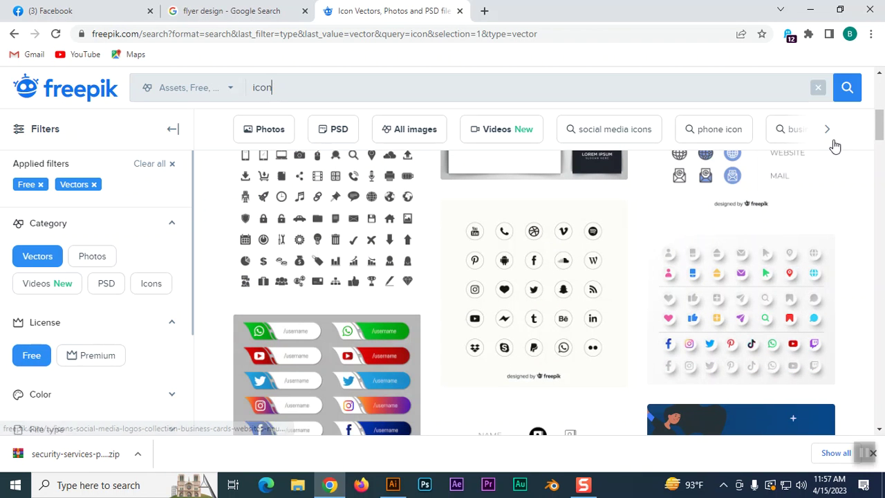
left_click(322, 202)
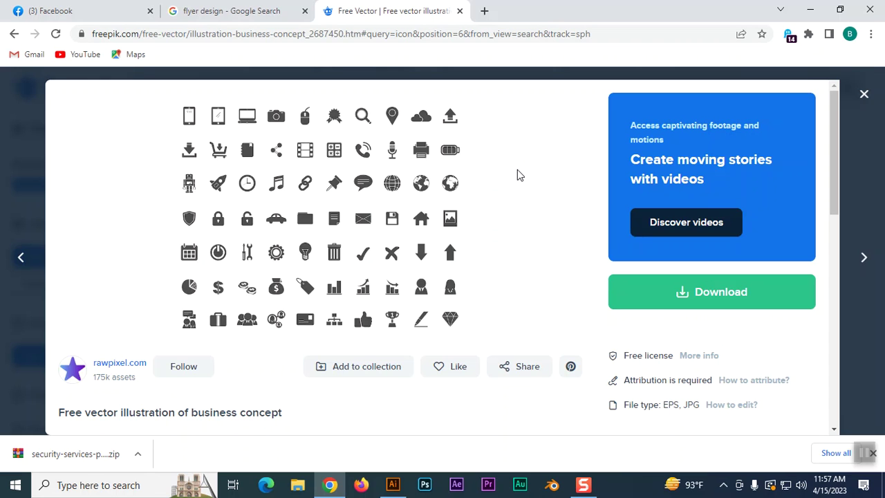
Step: Download the free business concept icon set from Freepik as illustration-business-concept.zip
left_click(485, 12)
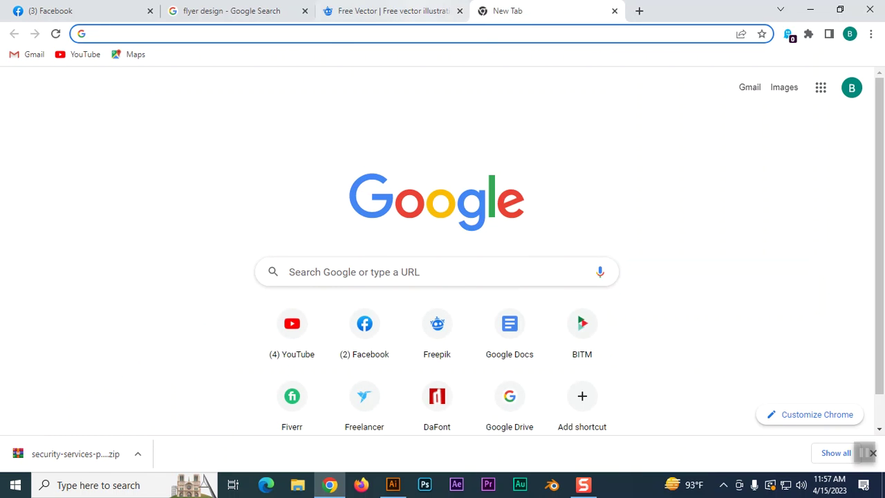
left_click(391, 11)
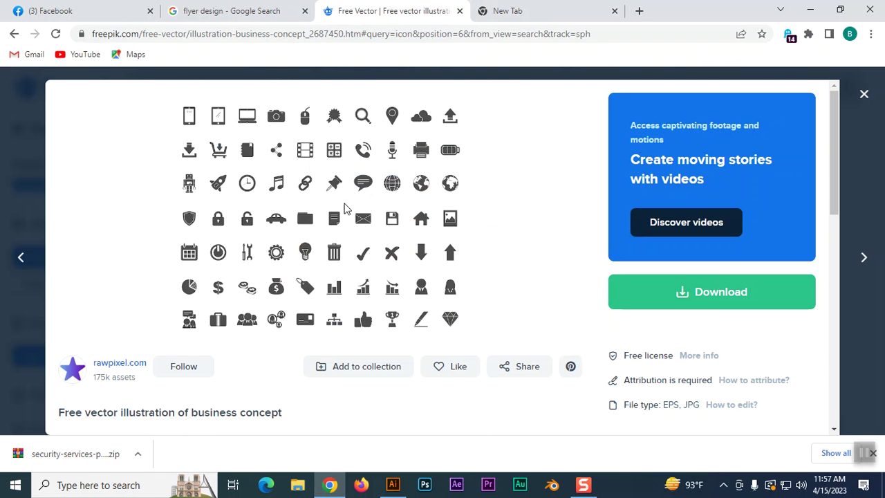
left_click(395, 484)
left_click(710, 296)
scroll(726, 276, "down", 4)
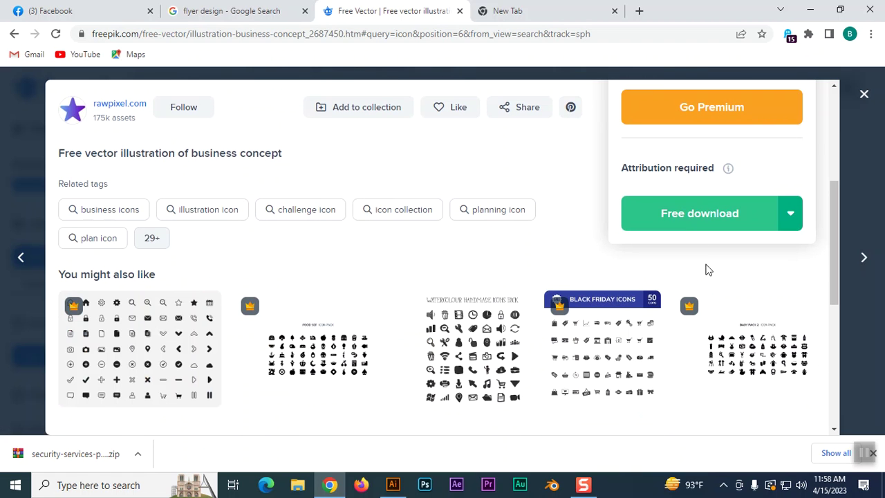
left_click(699, 214)
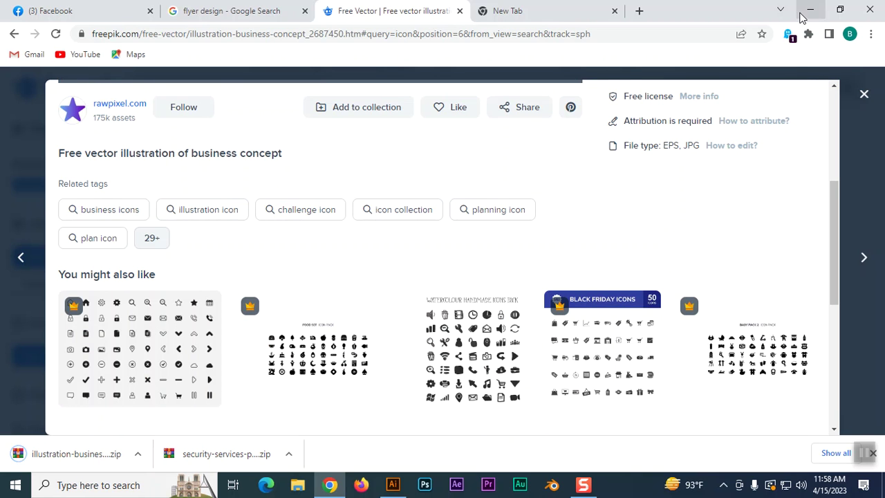
left_click(809, 11)
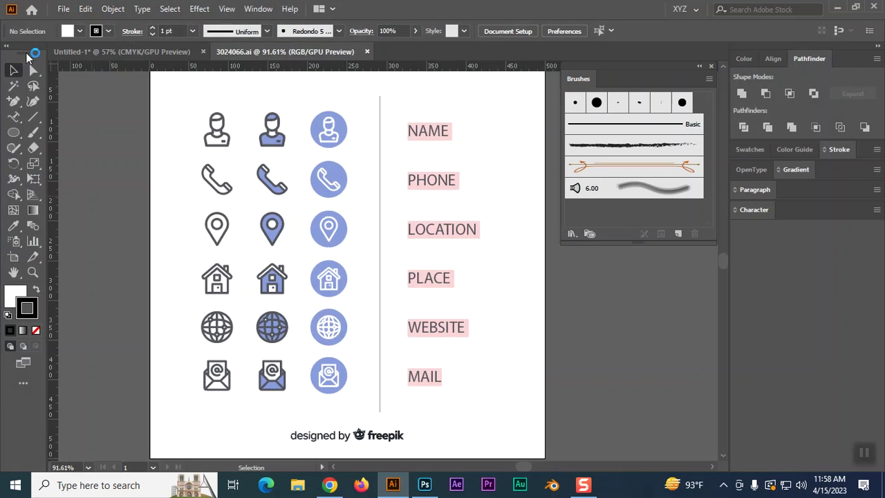
Step: Extract illustration-business-concept.zip from Downloads and open 9271.eps, keeping 9-slice scaling
left_click(63, 8)
left_click(76, 51)
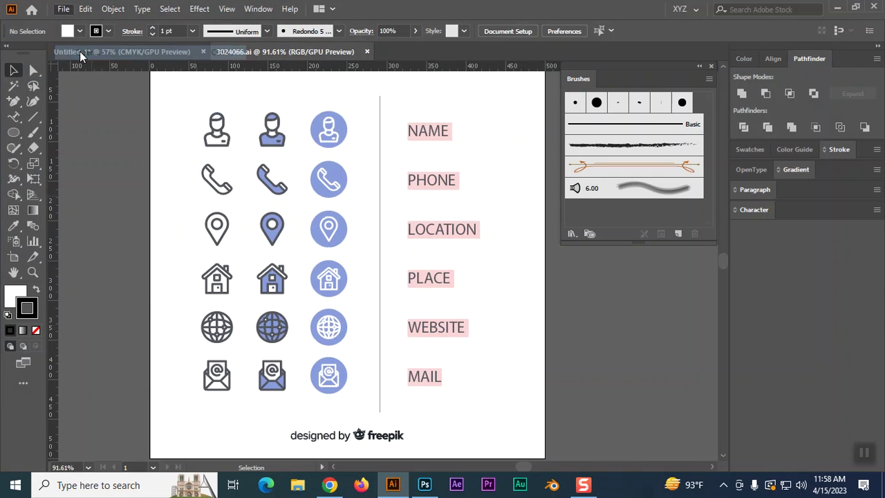
left_click(55, 141)
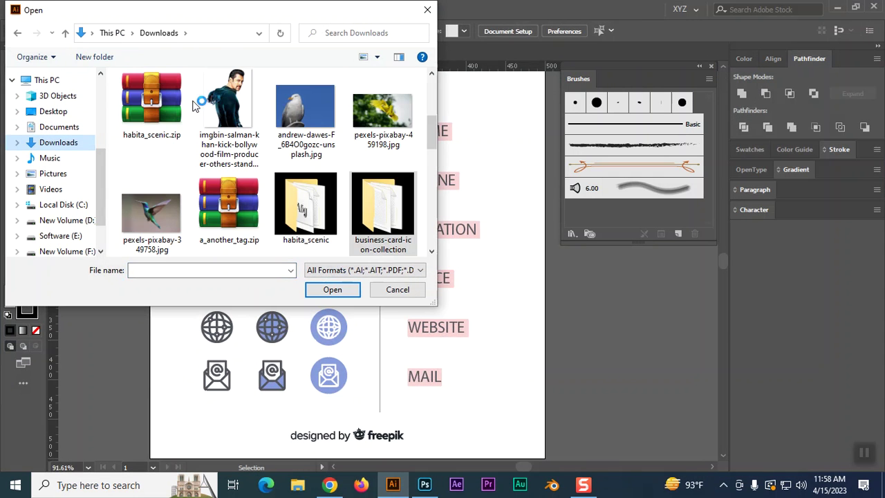
left_click(160, 125)
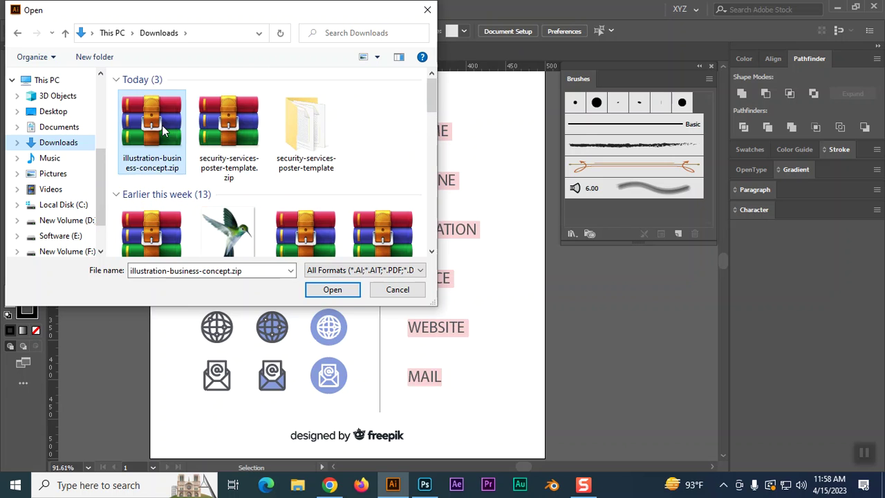
right_click(161, 125)
key("Escape")
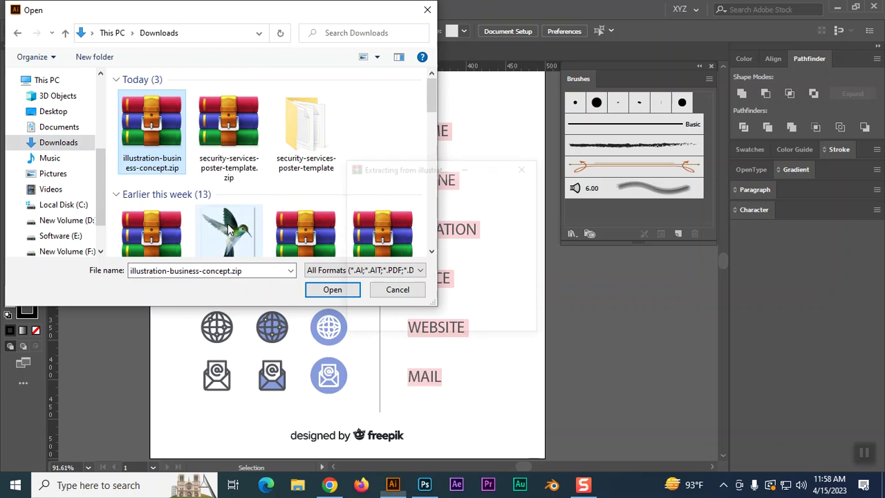
double_click(394, 145)
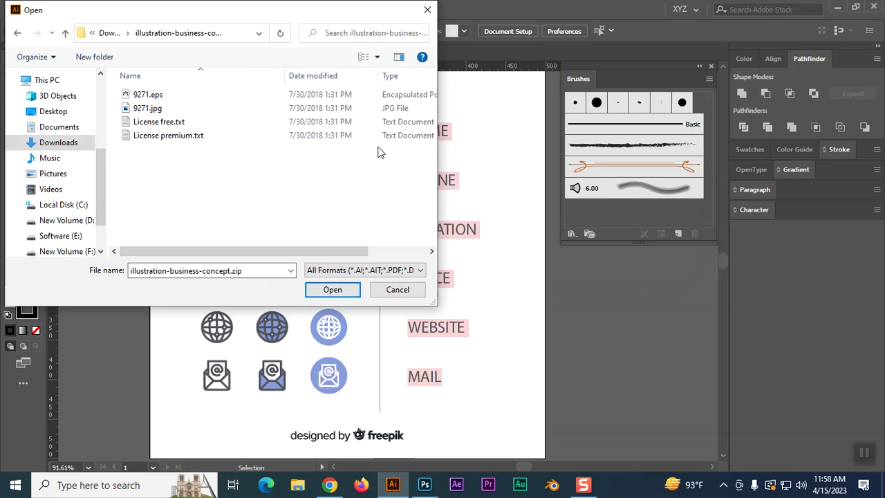
left_click(147, 94)
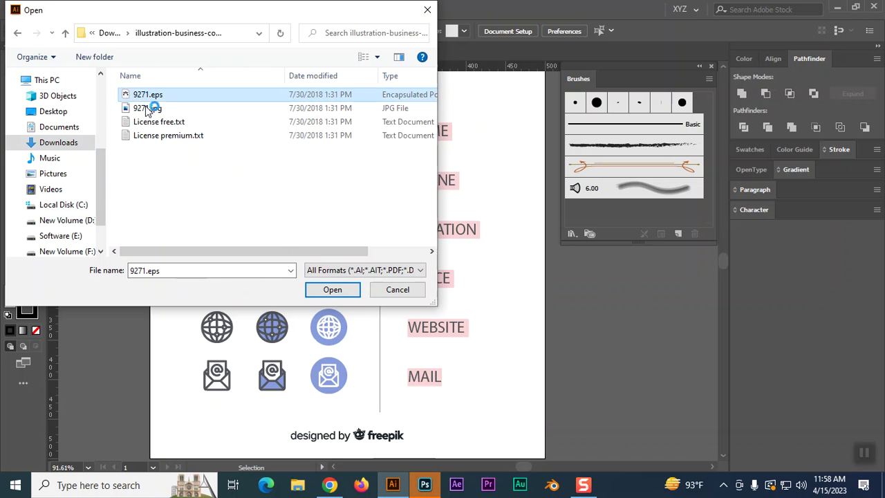
left_click(335, 291)
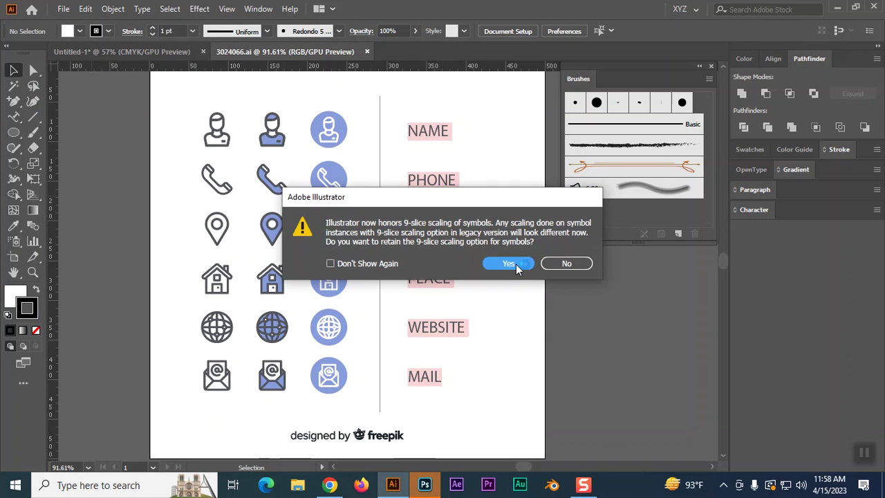
left_click(515, 265)
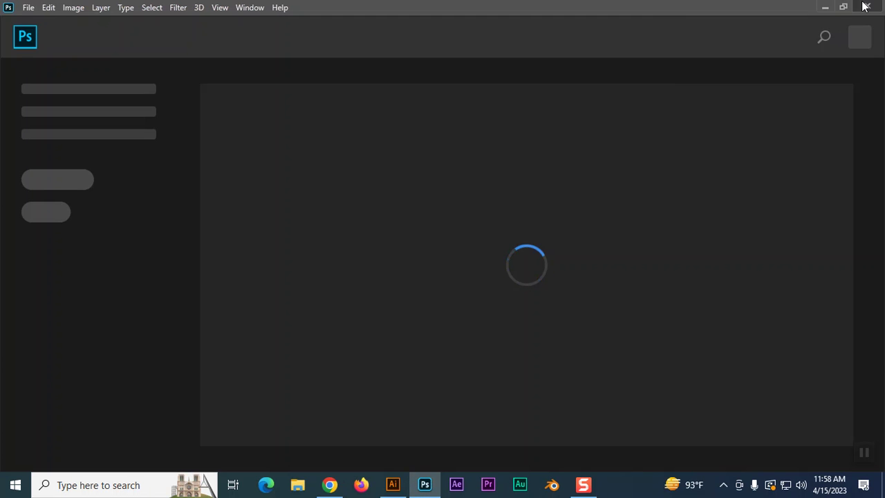
key("alt+Tab")
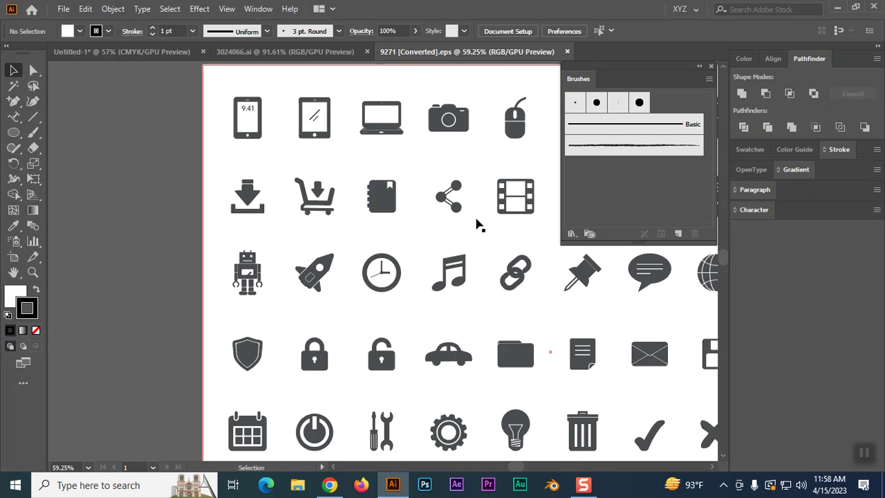
Step: Select the pushpin icon and change its fill colour to bright red
left_click_drag(499, 260, 274, 120)
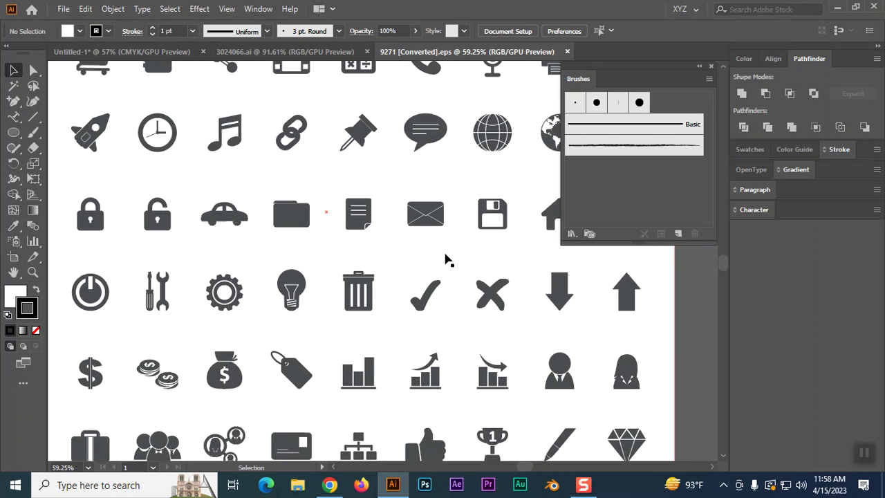
left_click(365, 137)
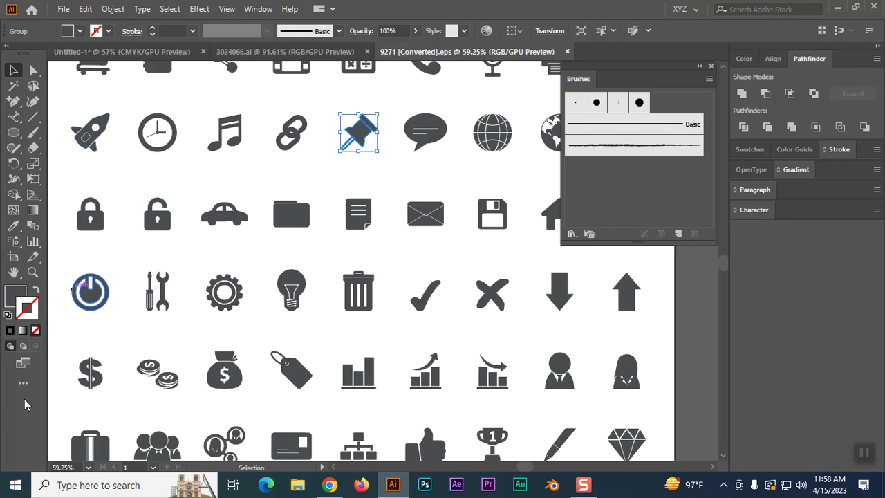
double_click(14, 297)
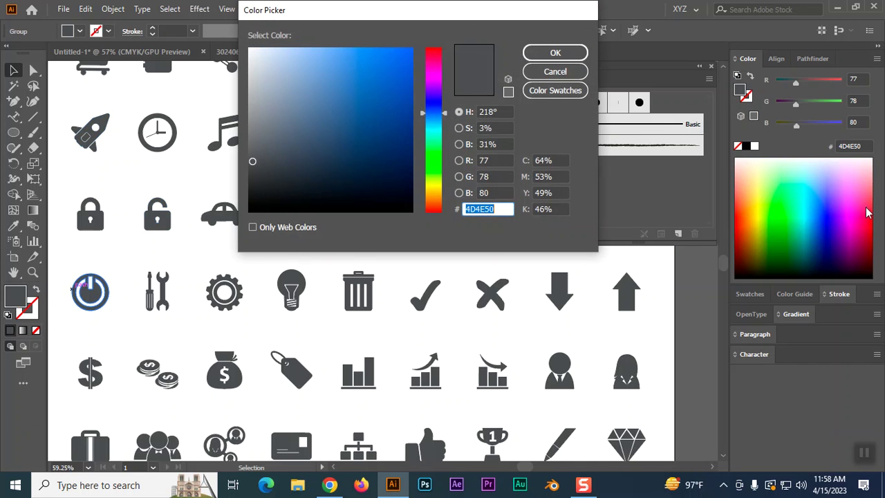
left_click_drag(434, 61, 423, 50)
left_click(406, 53)
left_click(555, 53)
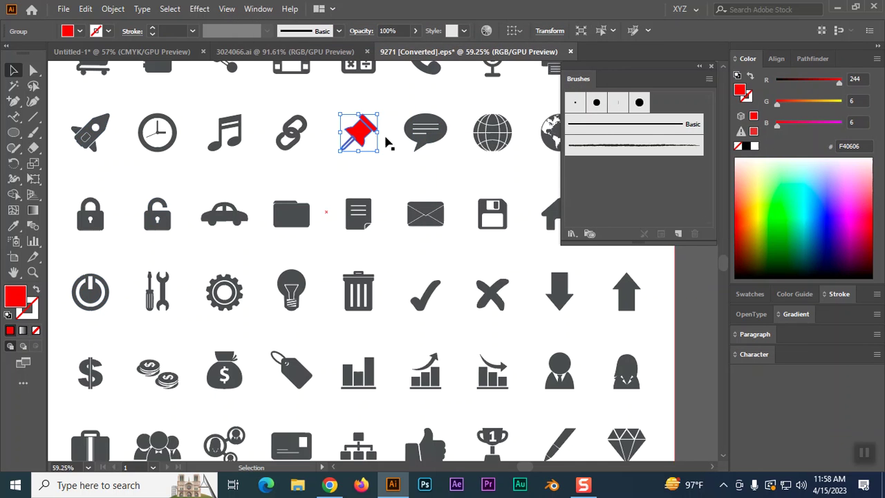
Step: Check the speech bubble, notebook and background rectangle, then return to the Freepik page
left_click(406, 170)
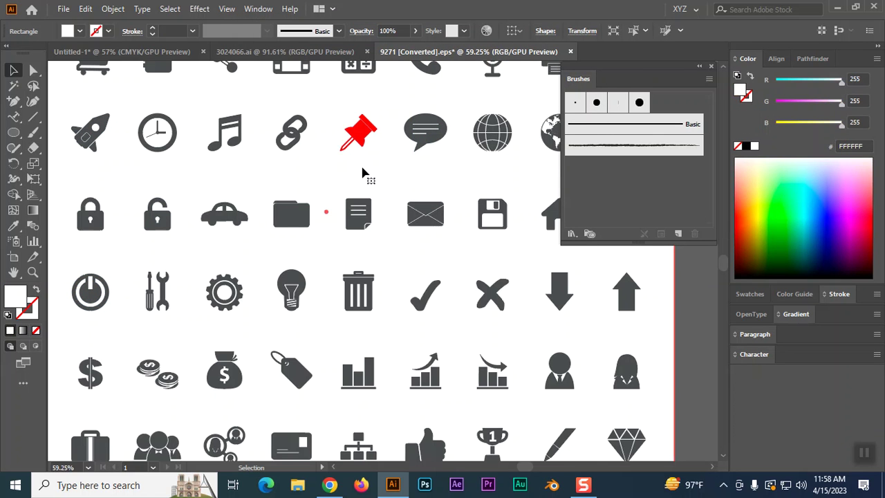
scroll(377, 181, "up", 1)
left_click(411, 191)
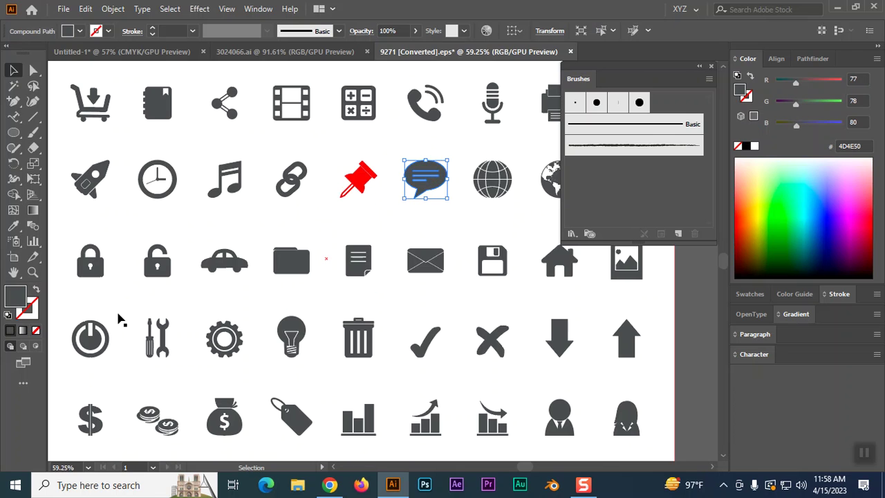
left_click_drag(207, 129, 143, 88)
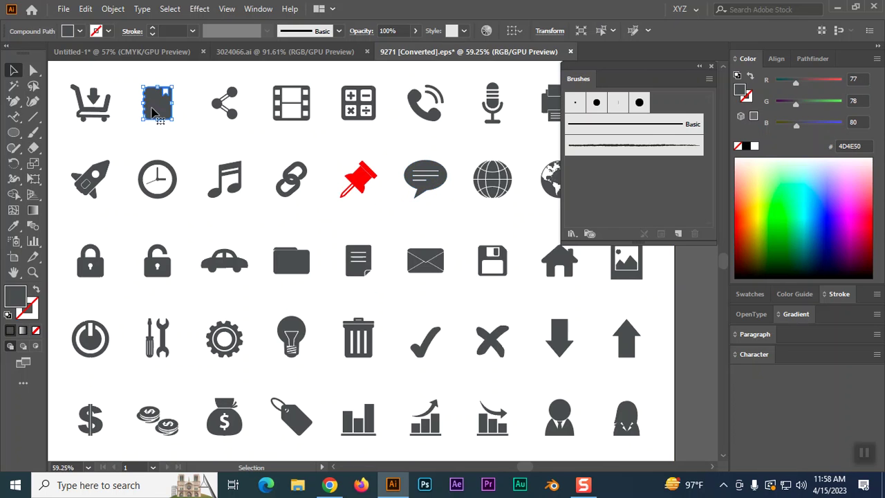
left_click(196, 140)
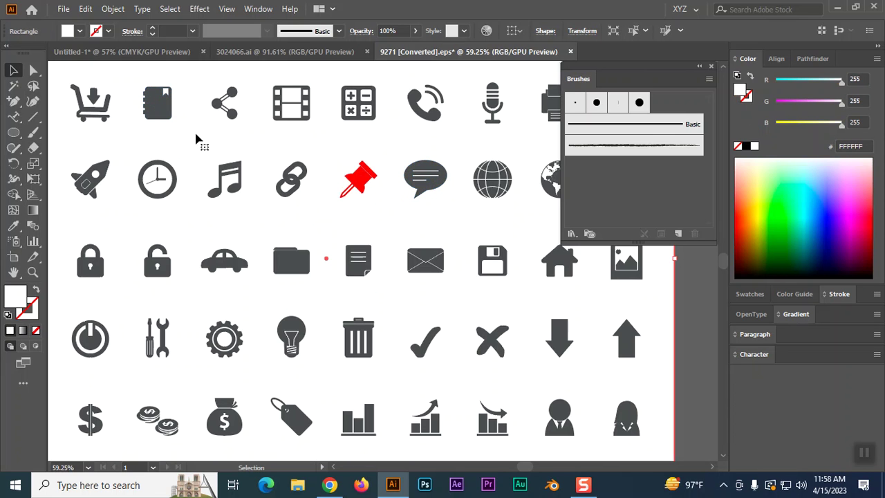
scroll(316, 300, "down", 3)
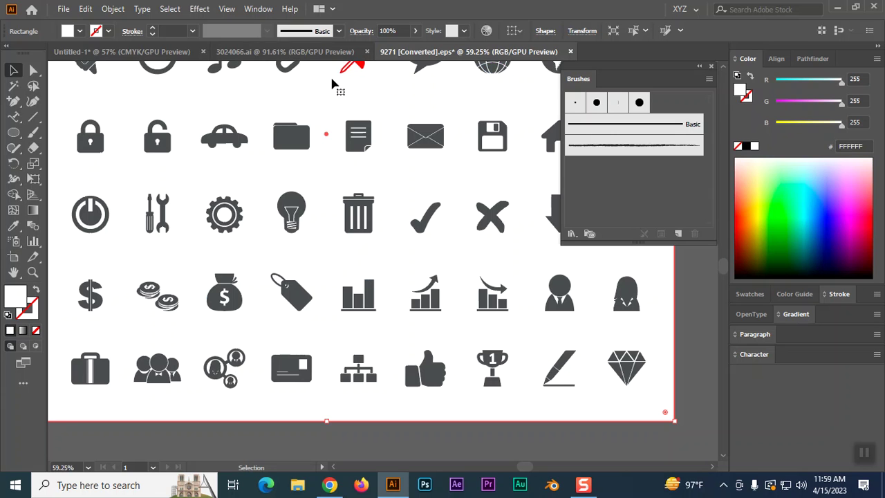
left_click(331, 485)
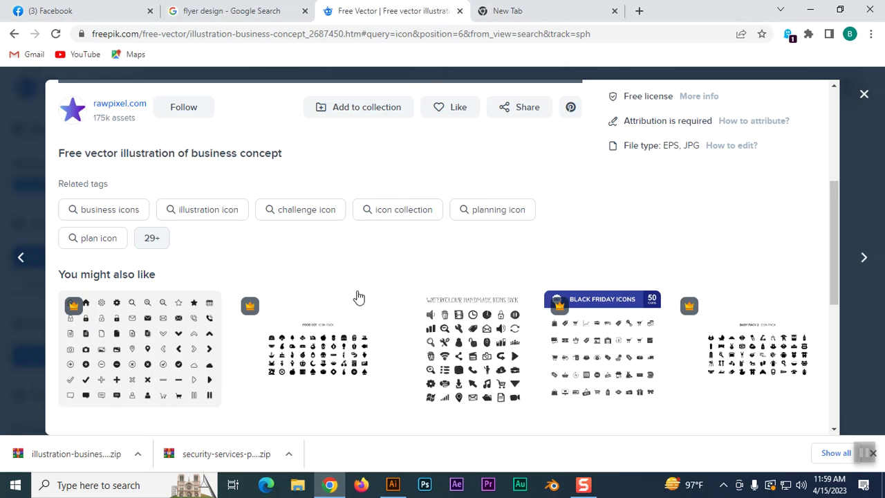
Step: Close the icon set preview, scroll through more icon results, and switch to the Google new tab
left_click(864, 97)
scroll(433, 288, "down", 4)
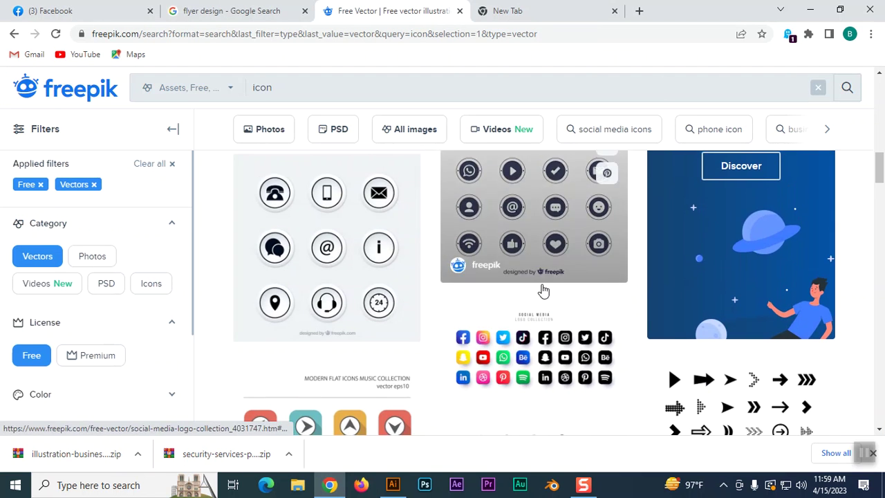
scroll(477, 301, "down", 5)
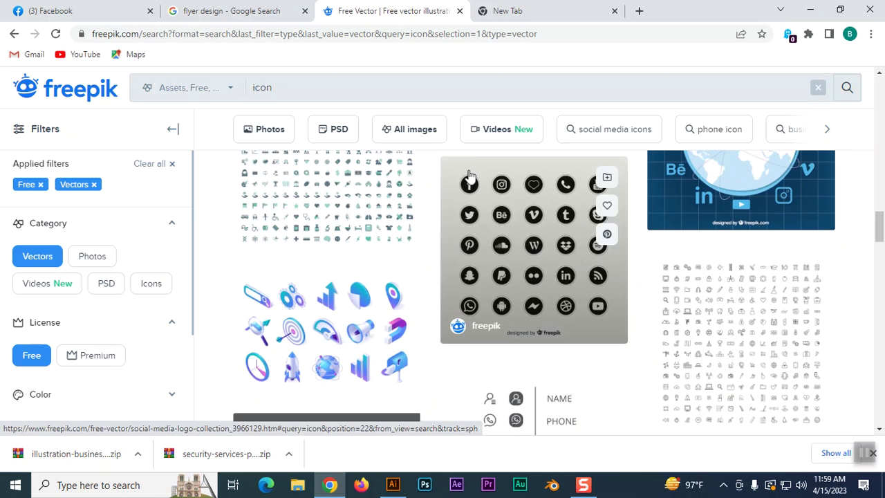
left_click(533, 12)
left_click(662, 220)
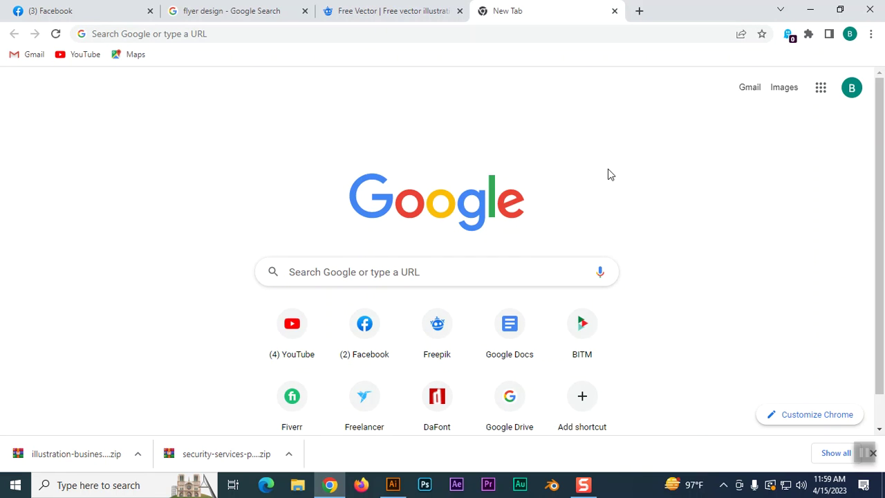
Step: Search Google Images for 'refrigerator icon'
left_click(375, 270)
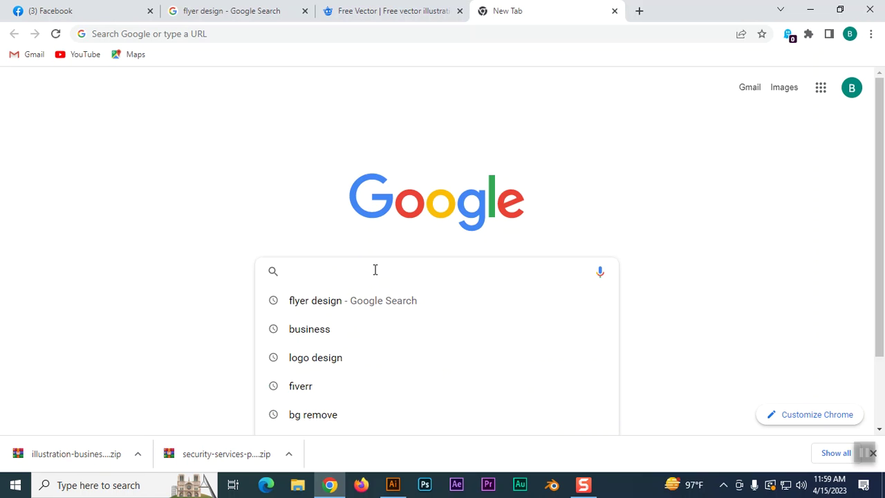
type("Re")
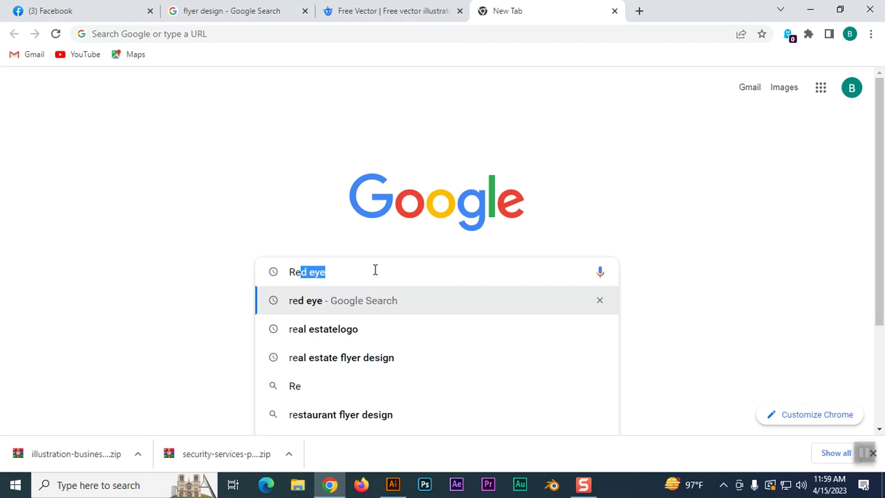
type("fri")
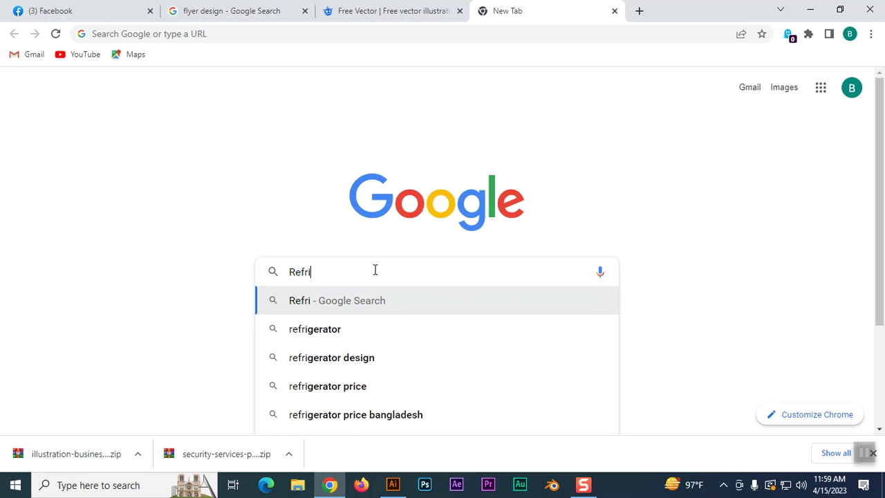
left_click(338, 335)
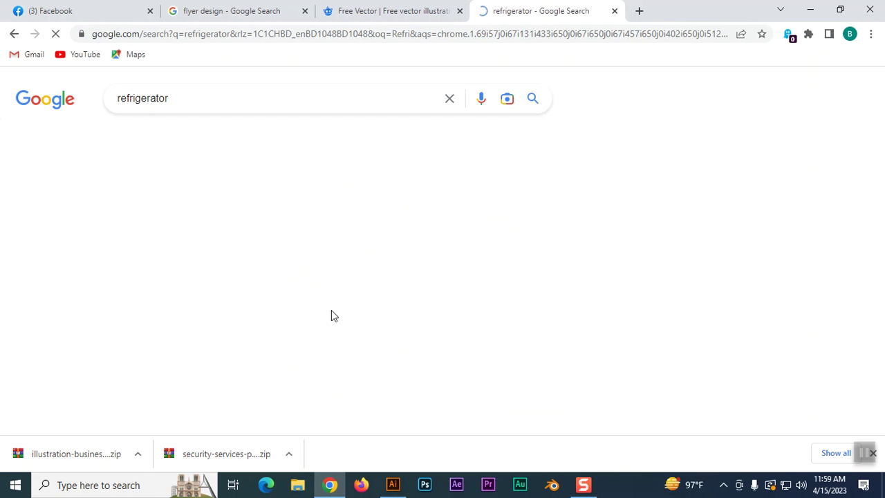
left_click(184, 103)
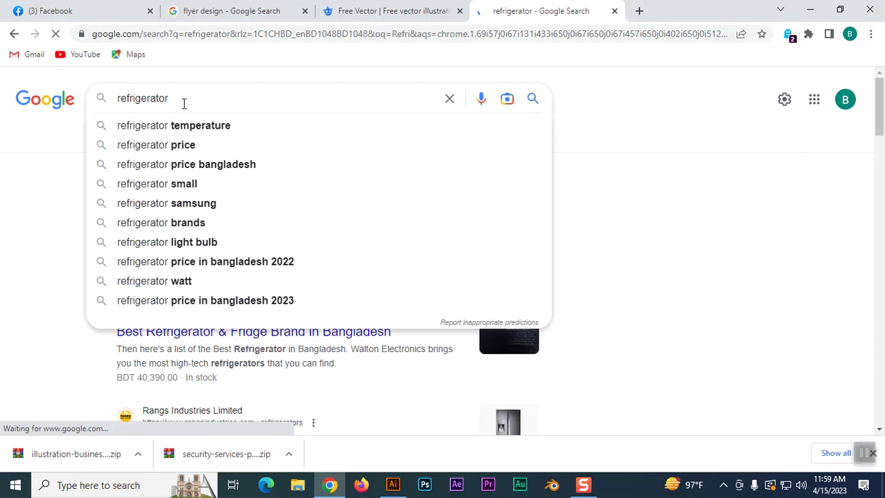
type("icon")
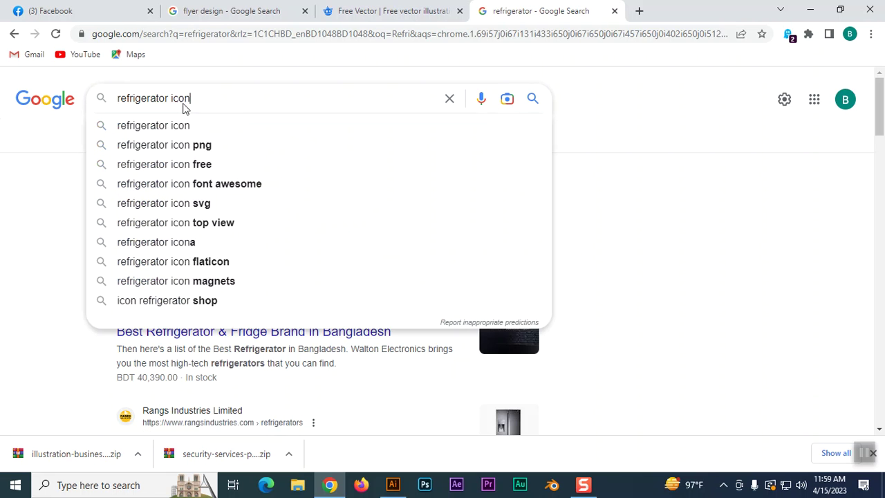
key("Return")
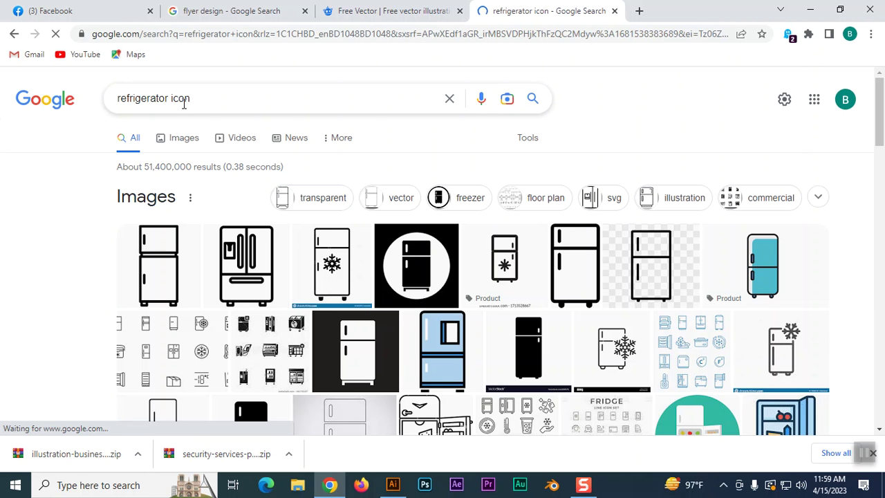
left_click(179, 138)
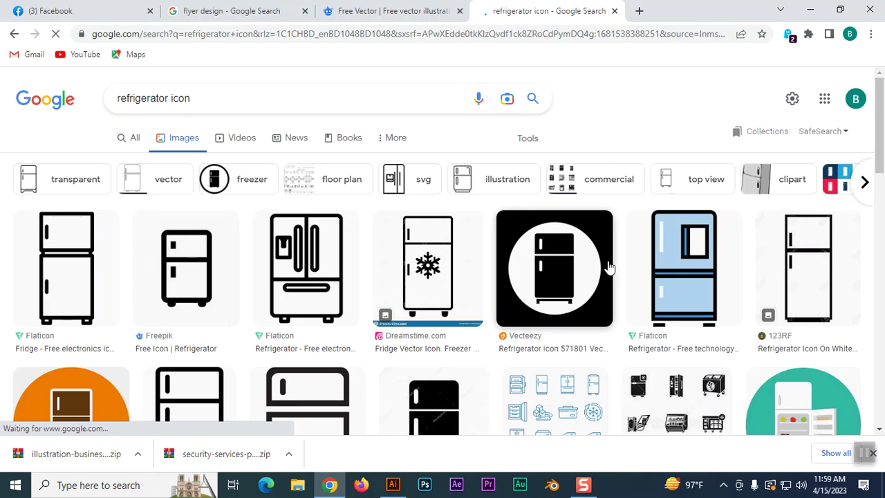
Step: Open the Depositphotos fridge icon result and copy its image
scroll(573, 260, "down", 3)
scroll(216, 301, "down", 2)
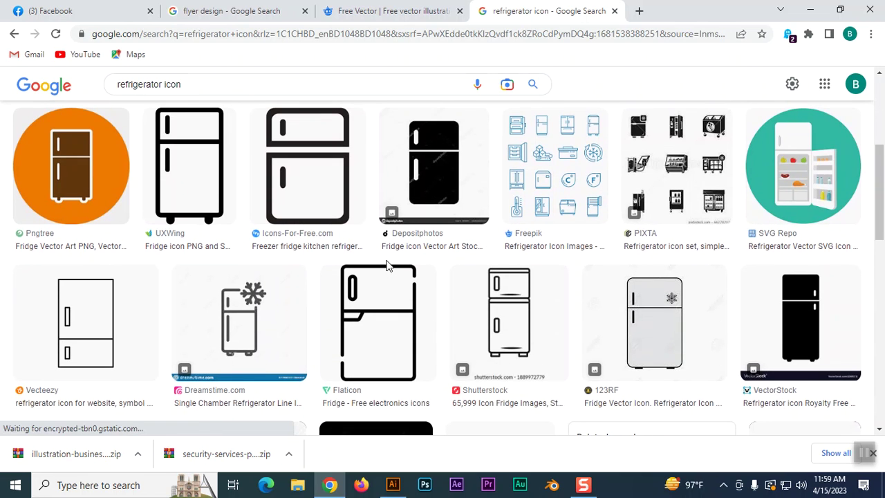
left_click(444, 173)
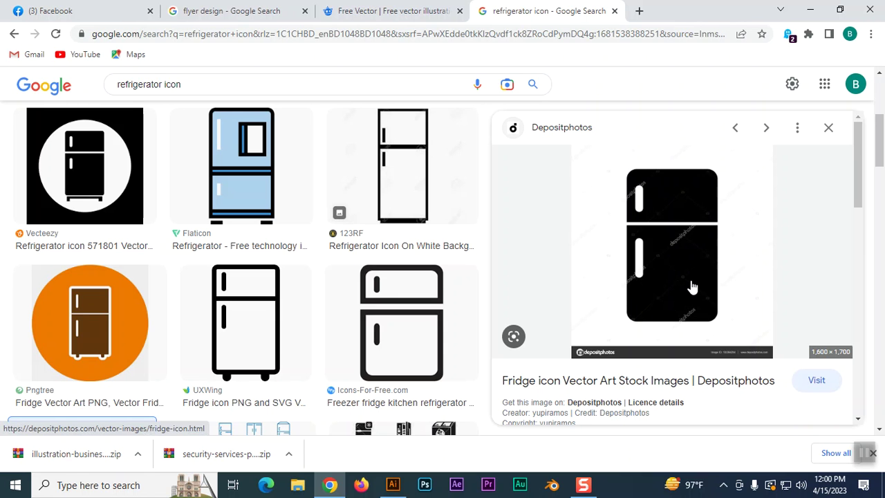
right_click(668, 217)
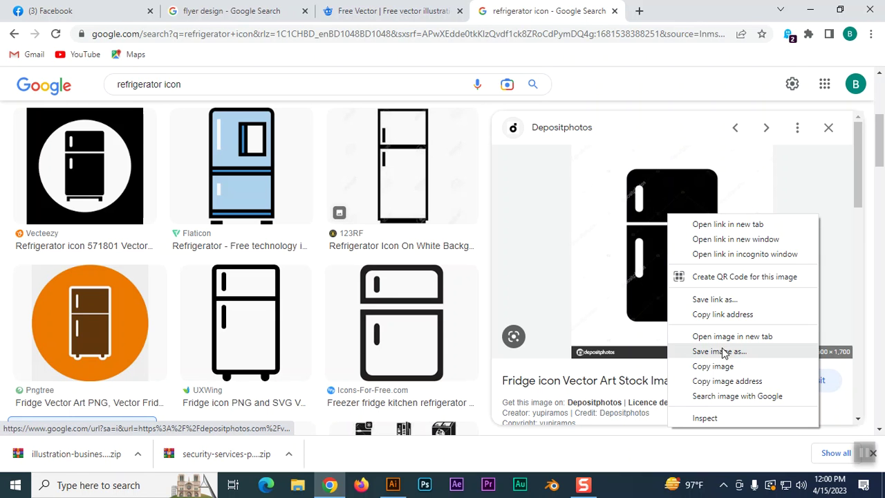
left_click(713, 367)
left_click(398, 486)
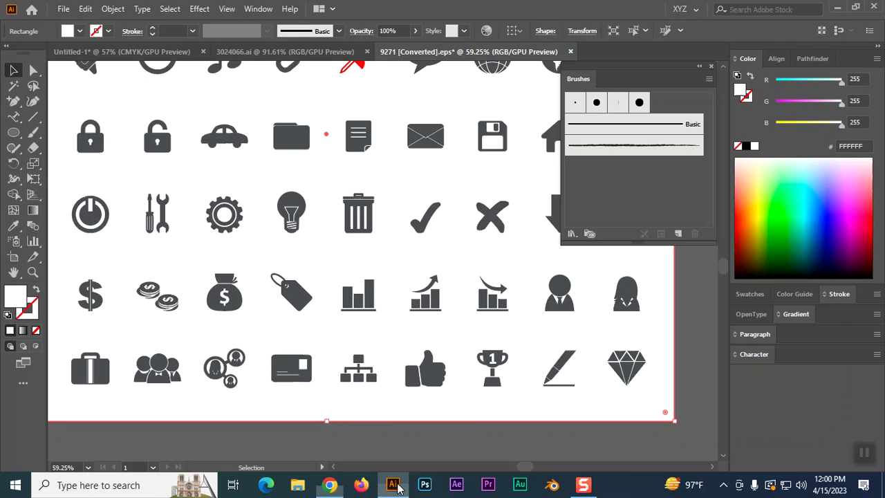
Step: In the vintage badge document, move the wheel ornament and arcs aside and paste the fridge image
left_click(311, 52)
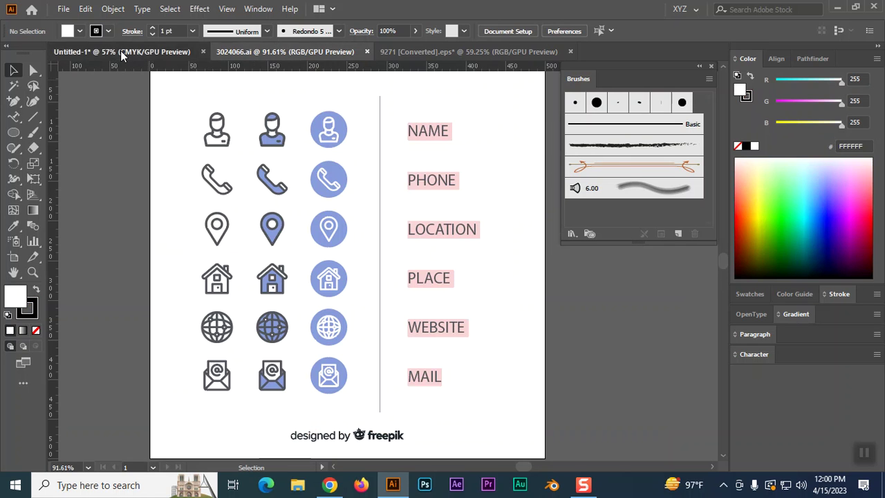
left_click(120, 51)
key("ctrl+v")
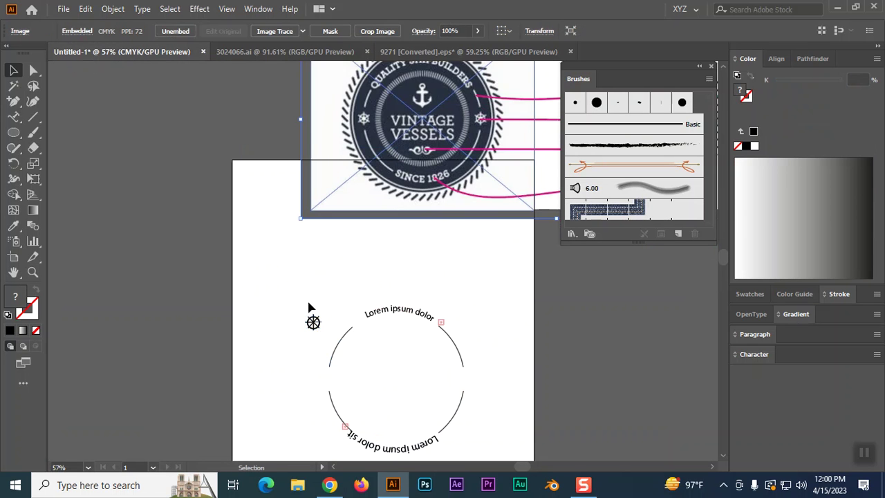
scroll(346, 291, "down", 4)
left_click_drag(273, 152, 331, 222)
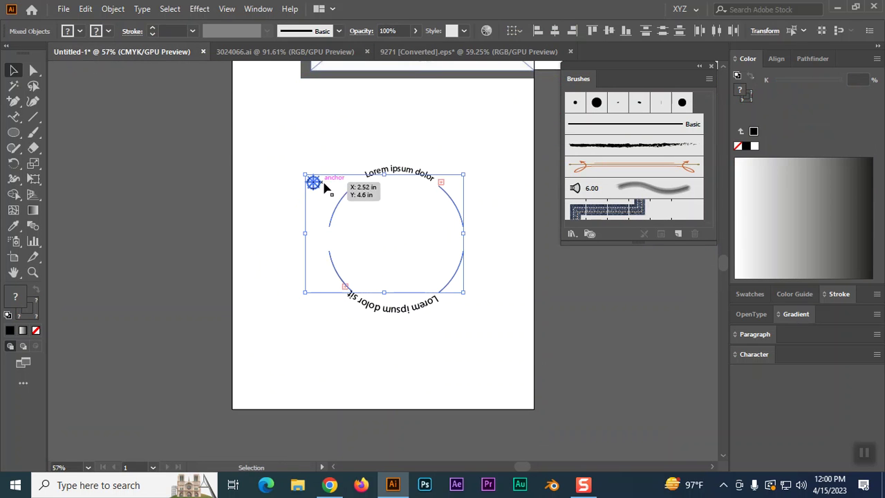
left_click_drag(326, 187, 668, 339)
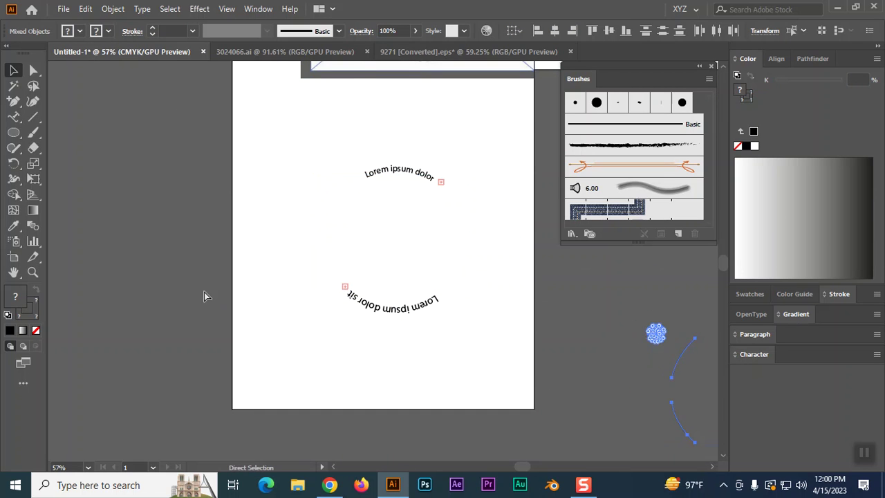
key("ctrl+v")
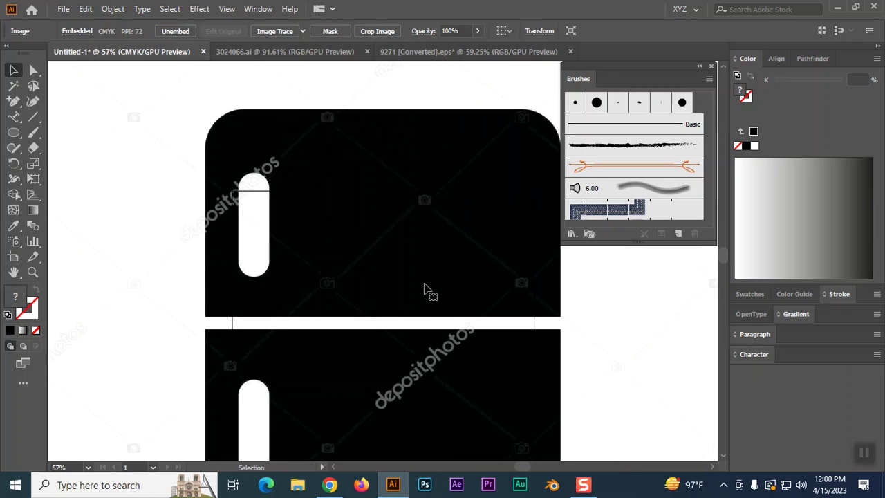
Step: Zoom out, then draw a test rectangle over the fridge and delete it
key("ctrl+minus")
scroll(424, 287, "down", 4)
scroll(426, 291, "up", 2)
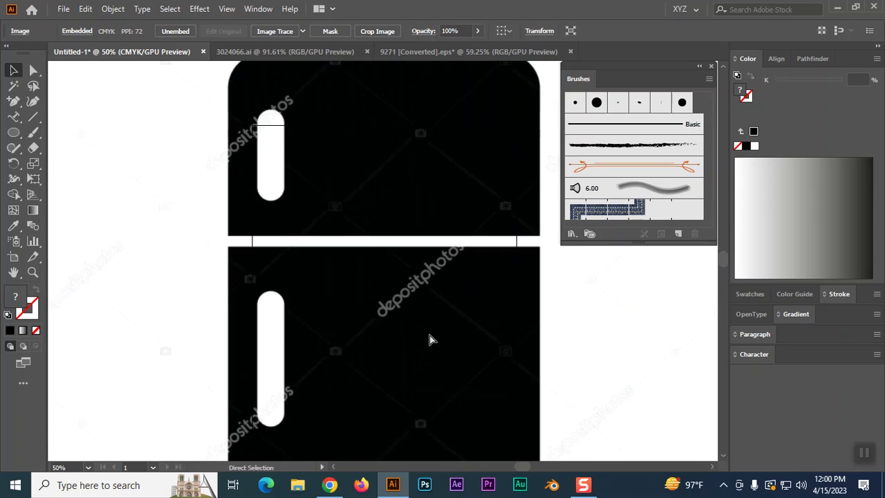
key("ctrl+minus")
key("ctrl+minus")
scroll(431, 339, "up", 2)
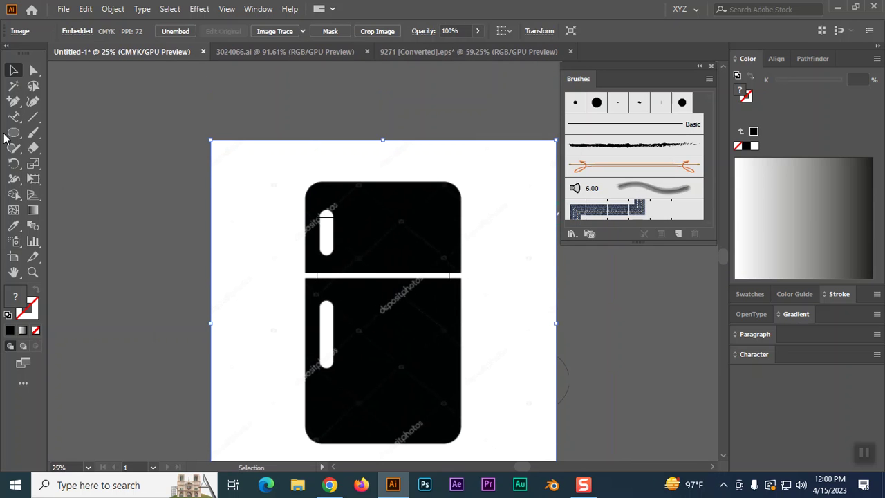
left_click_drag(13, 133, 70, 132)
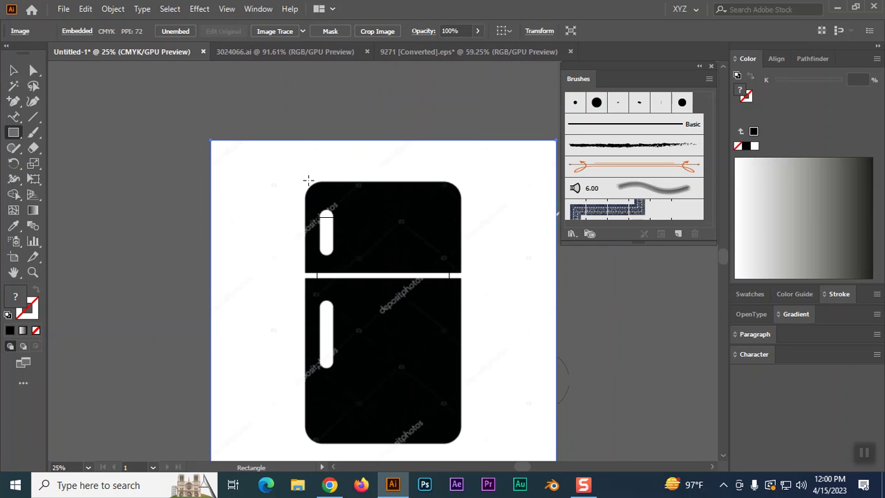
left_click_drag(302, 182, 460, 443)
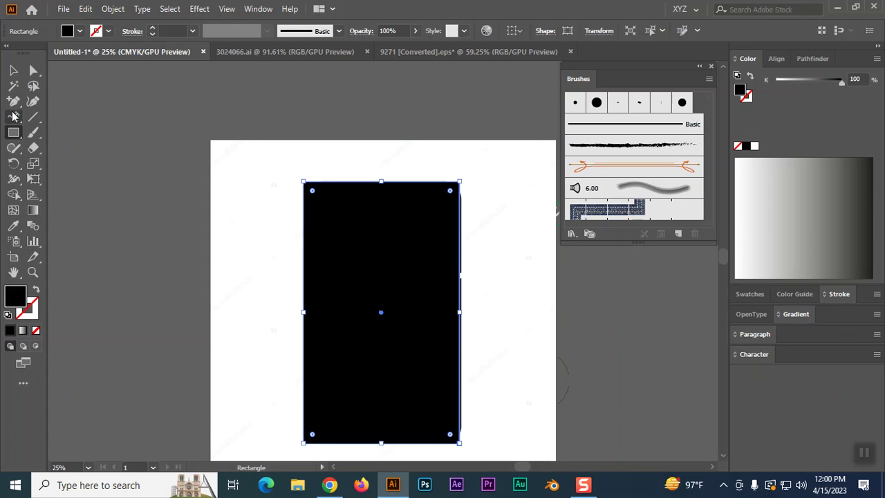
left_click(13, 71)
key("Delete")
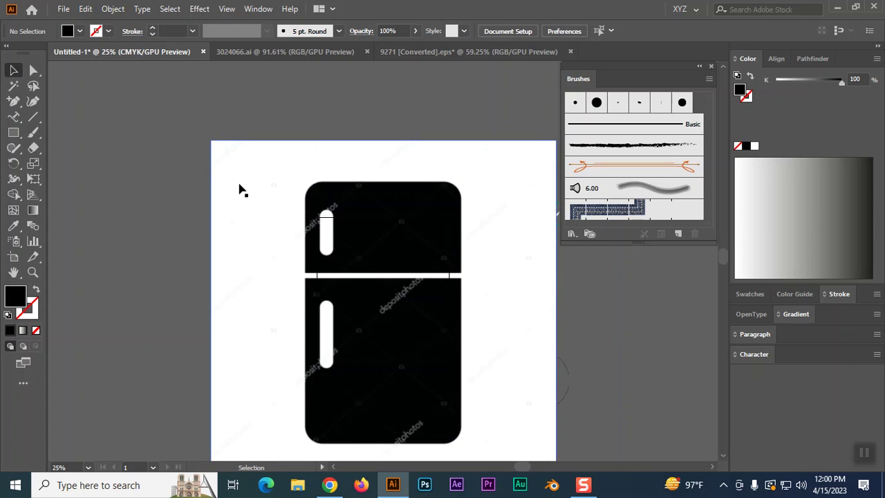
Step: Move the fridge image slightly to the left
left_click(388, 250)
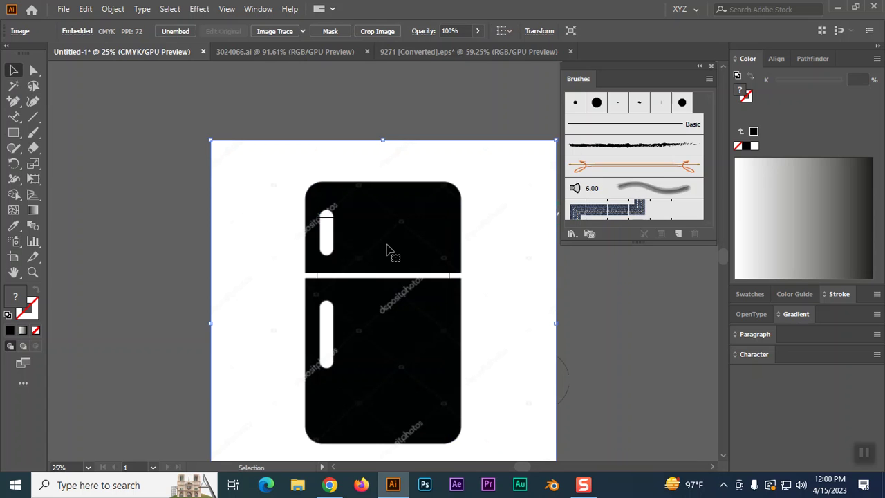
scroll(397, 276, "down", 3)
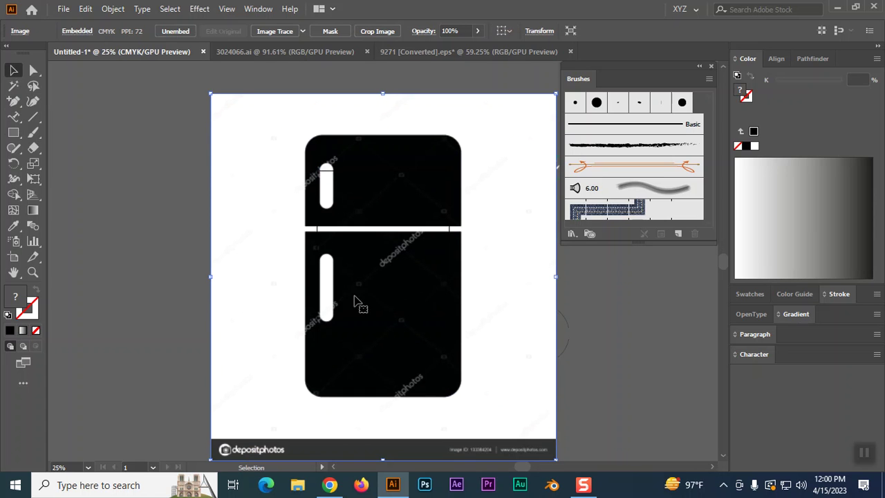
left_click_drag(525, 292, 491, 274)
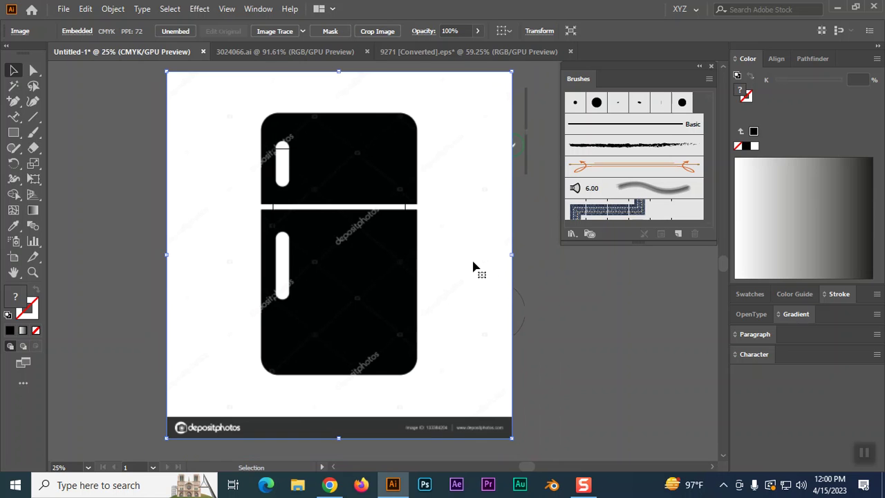
left_click_drag(470, 328, 396, 280)
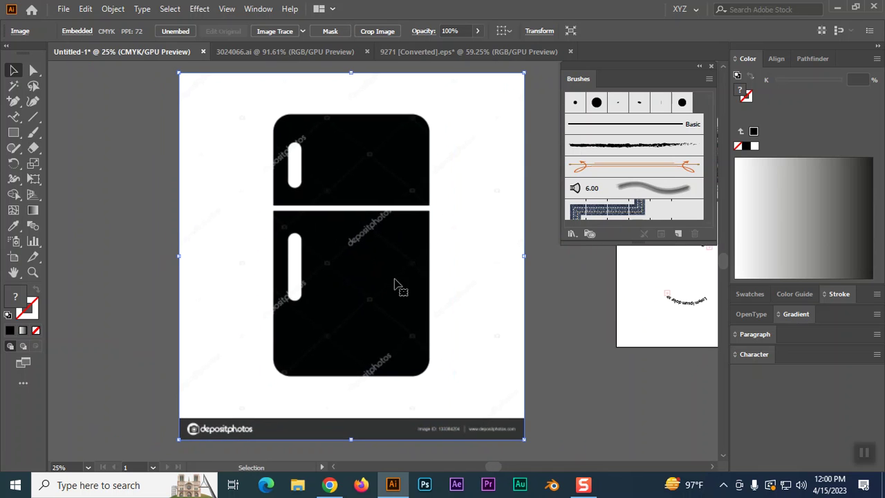
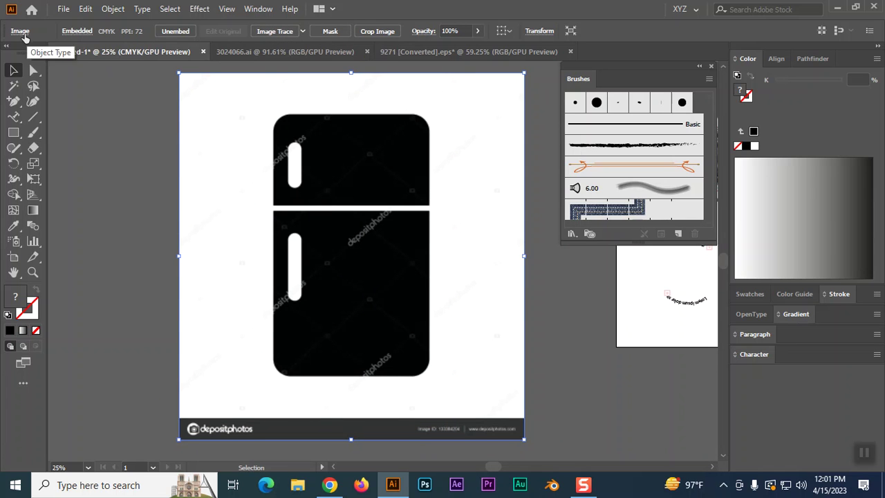
Step: Image Trace the fridge photo, expand the tracing and ungroup the resulting shapes
left_click(279, 32)
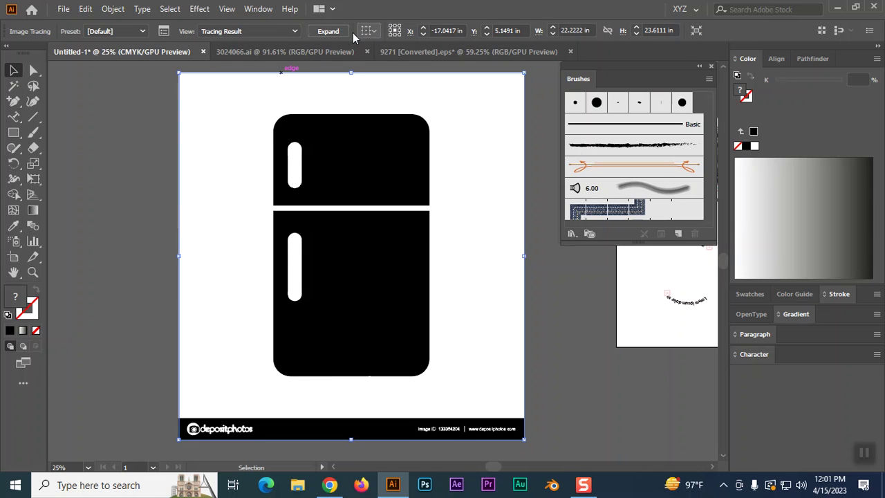
left_click(332, 34)
right_click(333, 184)
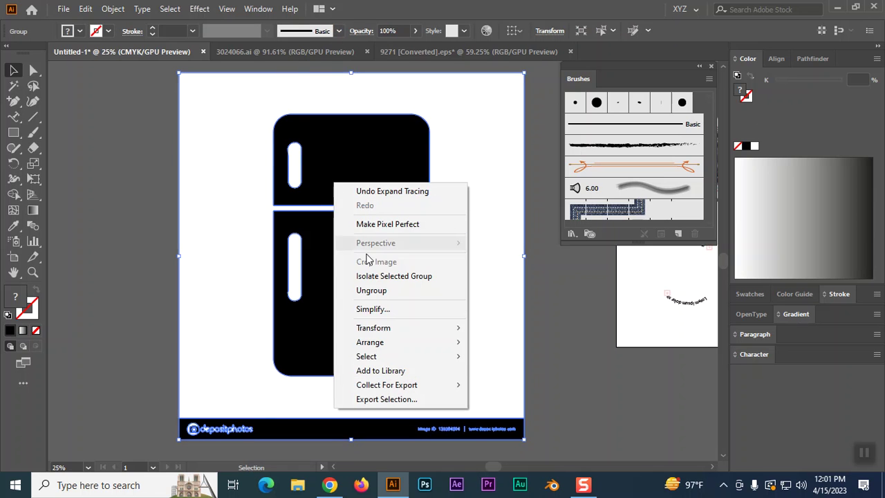
left_click(371, 293)
Step: Move both fridge doors off the artboard and delete the watermarked background image
left_click(498, 298)
left_click(427, 253)
left_click(396, 191, "shift")
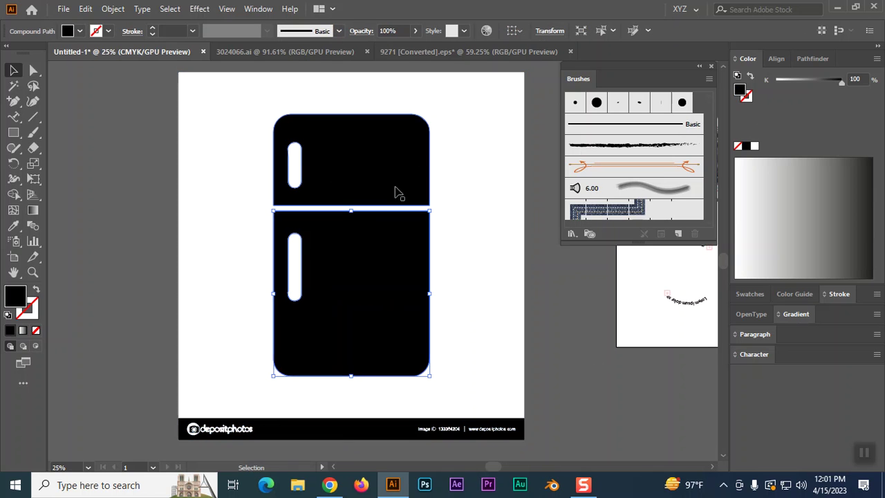
scroll(397, 191, "down", 3)
left_click_drag(396, 240, 213, 117)
left_click(463, 357)
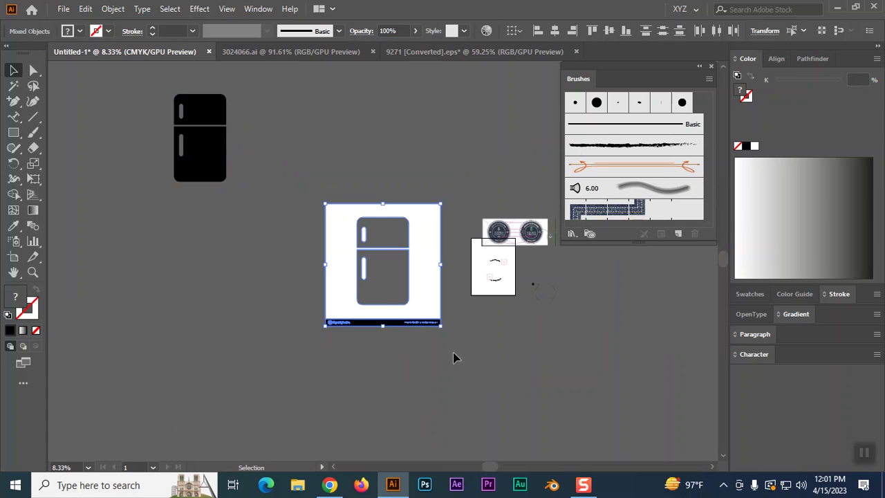
key("Delete")
Step: Fill the upper and lower fridge doors with colour #0660EF
left_click(208, 159)
key("a")
key("ctrl+plus")
key("ctrl+plus")
key("ctrl+plus")
key("v")
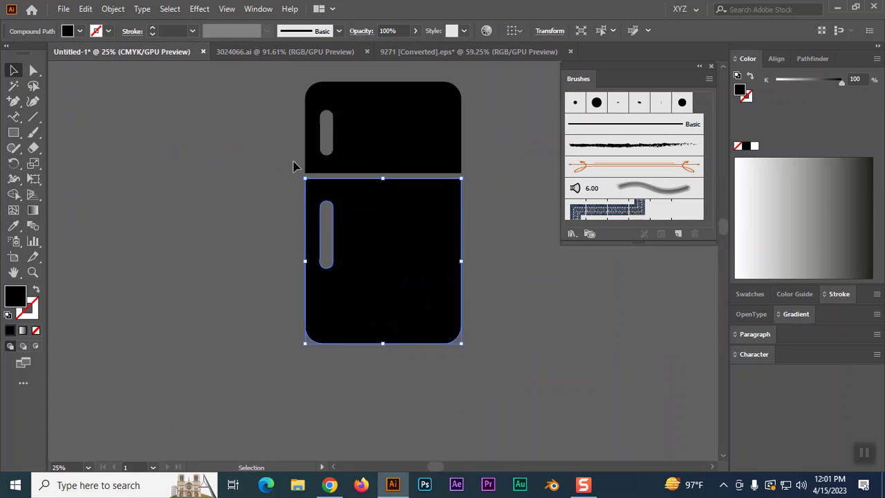
left_click(365, 166)
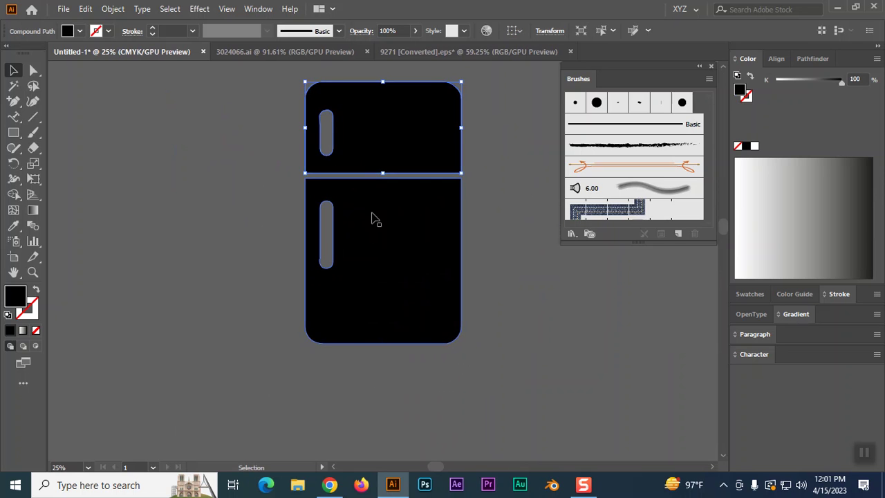
left_click(371, 220, "shift")
double_click(23, 293)
type("0660EF")
left_click(556, 57)
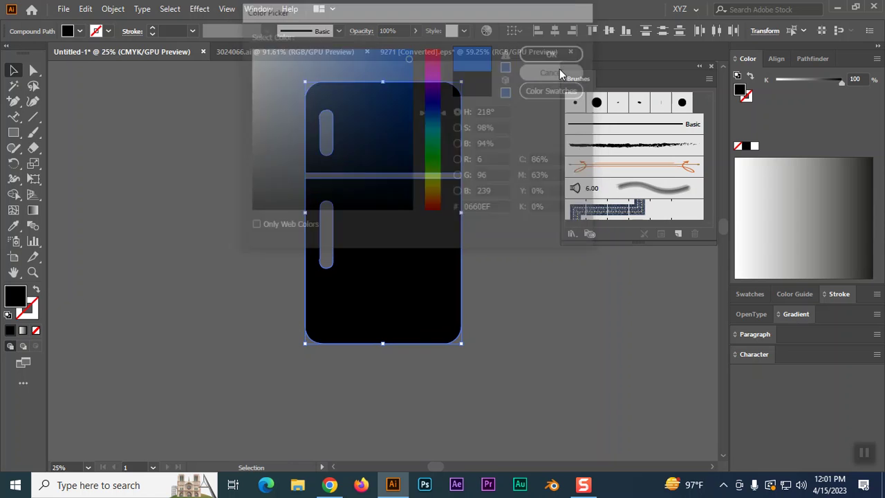
Step: Select the fridge's top door, then go to the fridge image results in the browser
key("ctrl+a")
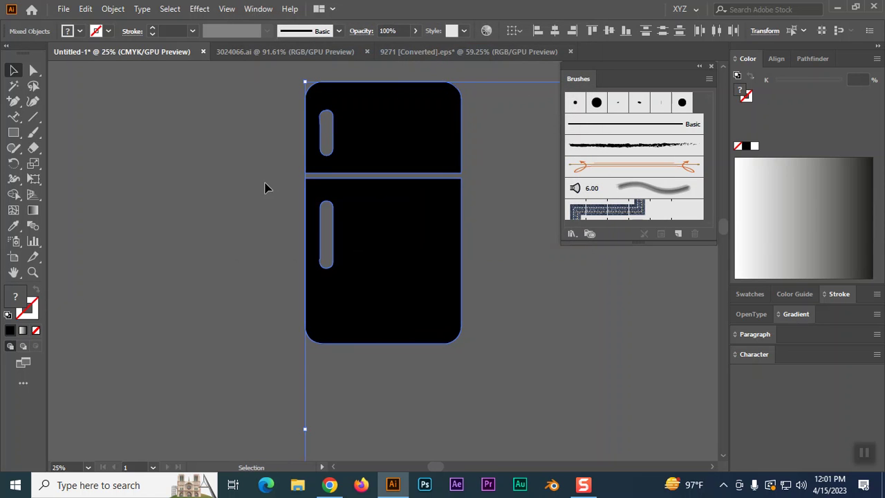
left_click(255, 187)
left_click(386, 158)
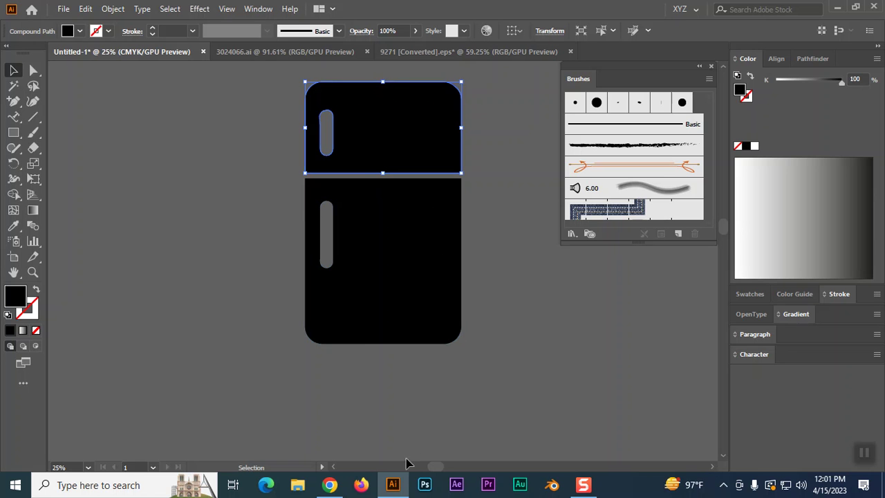
left_click(330, 484)
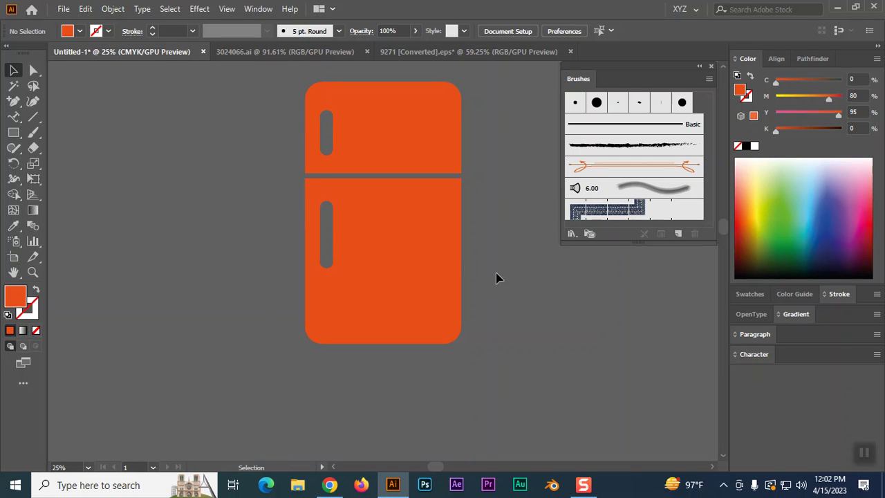
Step: Copy the Dreamstime snowflake freezer fridge image from the results and return to Illustrator
scroll(512, 269, "up", 2)
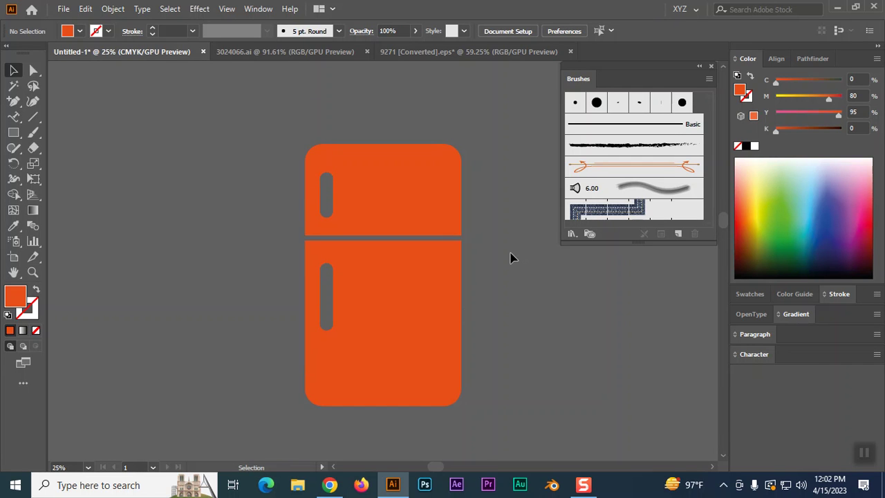
scroll(510, 258, "down", 3)
left_click(330, 484)
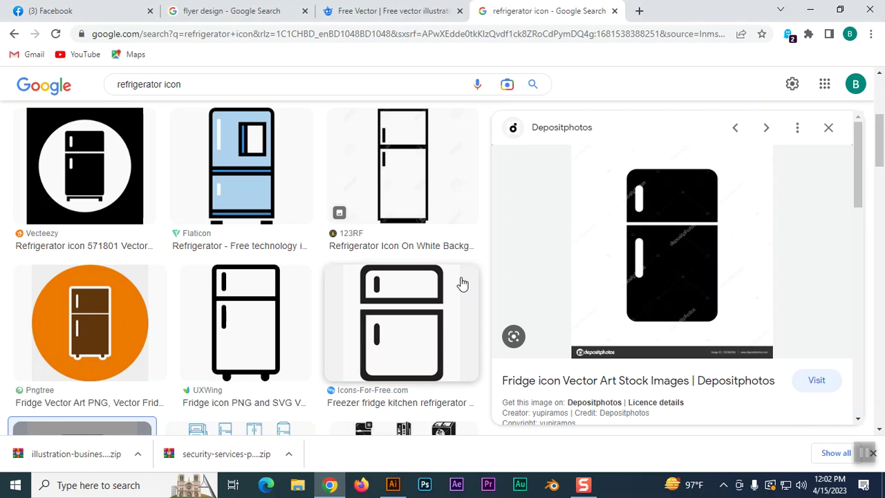
scroll(443, 291, "up", 3)
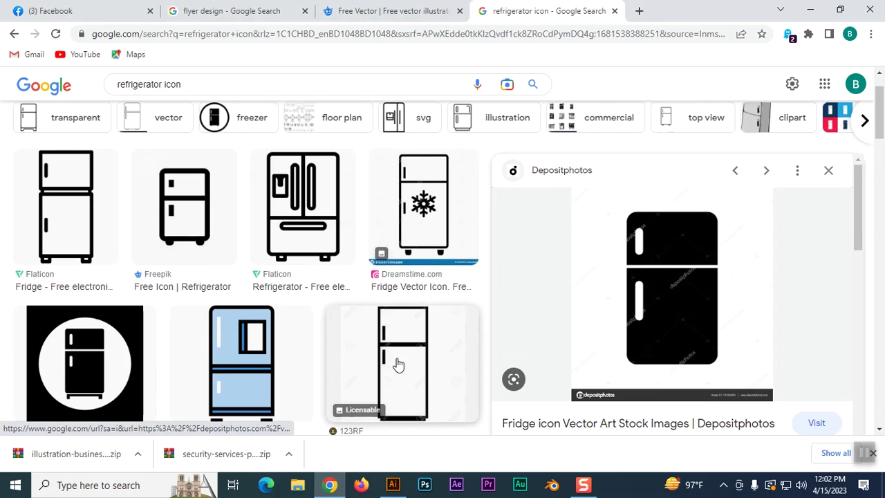
left_click(435, 251)
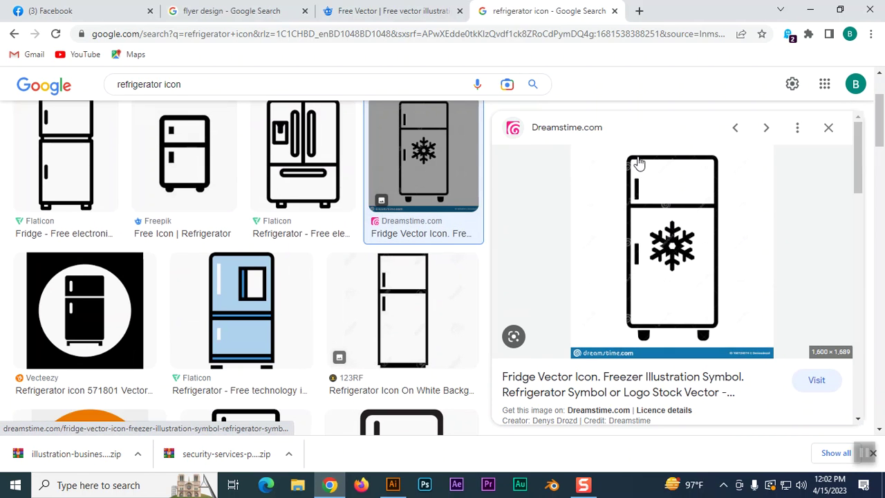
right_click(675, 266)
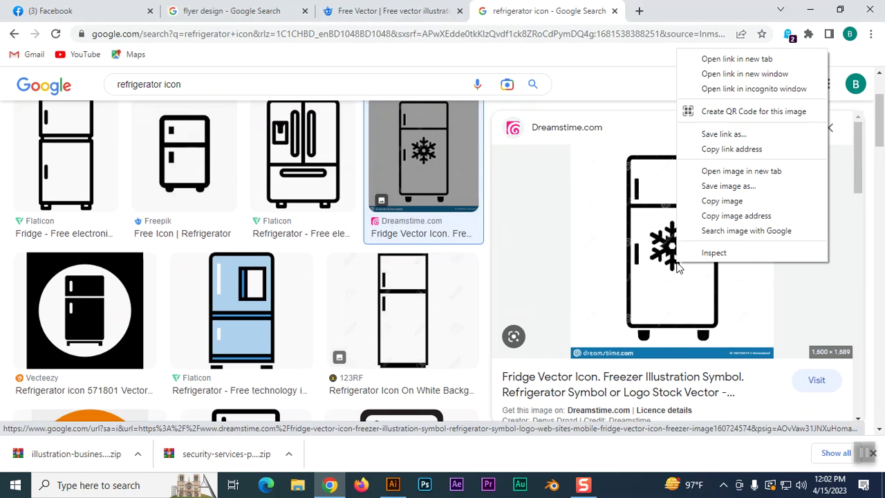
left_click(728, 212)
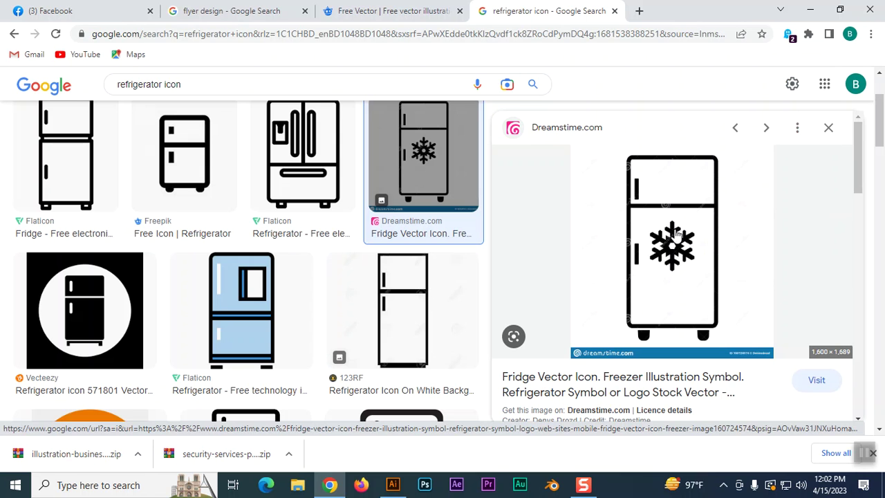
key("alt+Tab")
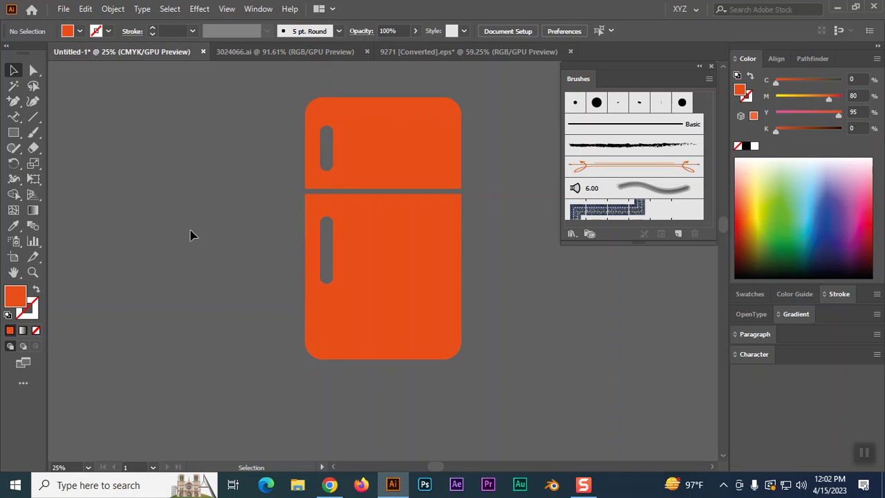
Step: Paste the snowflake fridge picture, then trace, expand and ungroup it
key("ctrl+v")
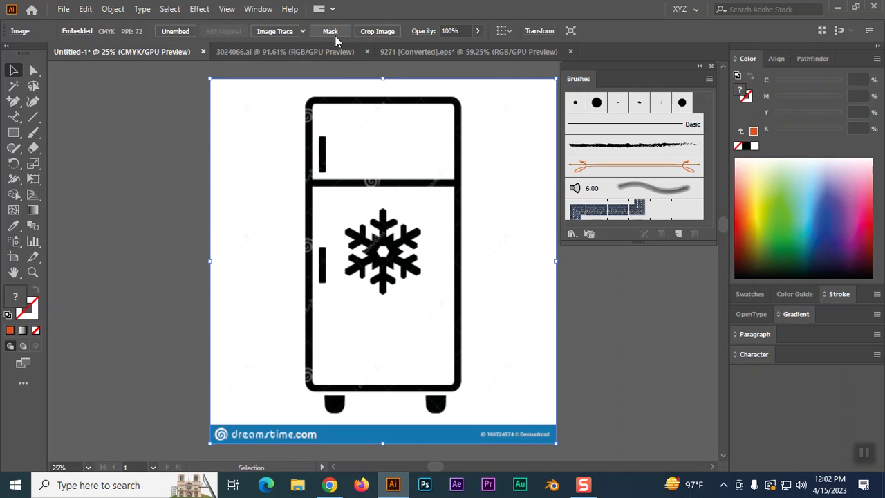
left_click(276, 32)
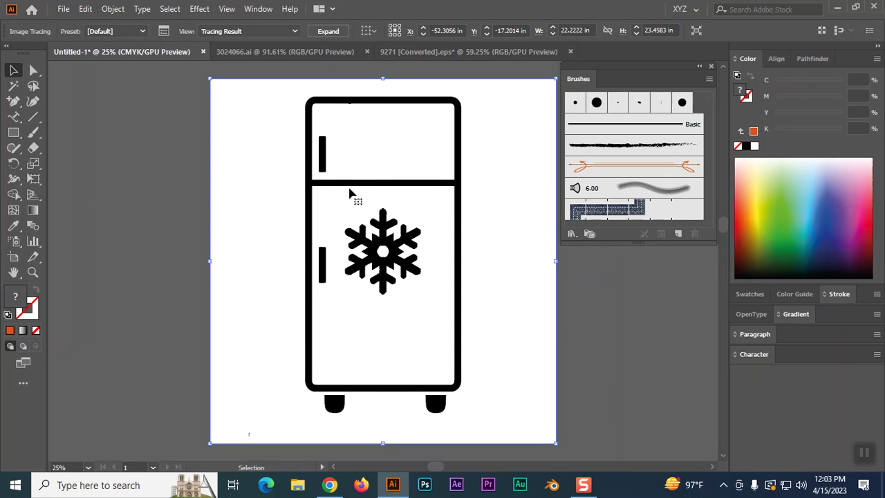
left_click(336, 31)
right_click(358, 211)
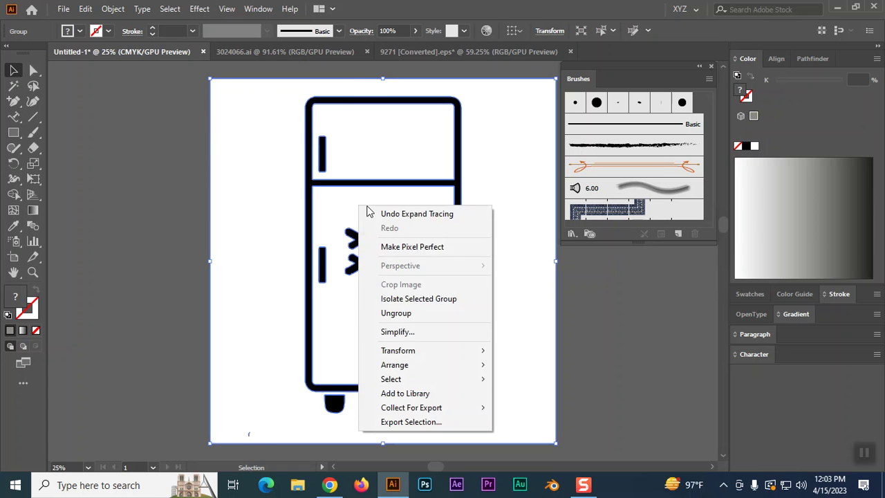
left_click(432, 314)
Step: Delete the white background shape and the white fills of both fridge doors
left_click(504, 320)
key("Delete")
left_click(430, 287)
key("Delete")
left_click(412, 141)
key("Delete")
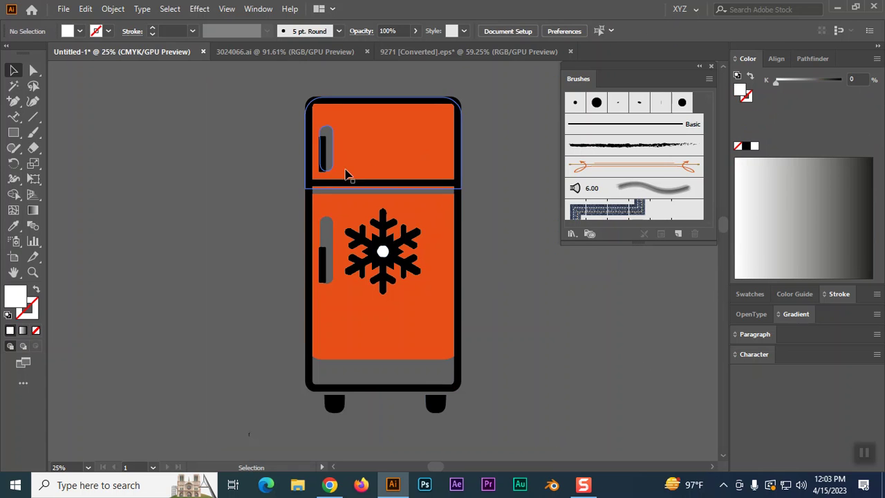
Step: Delete the fridge body and the two remaining feet, leaving the canvas empty
left_click(364, 208)
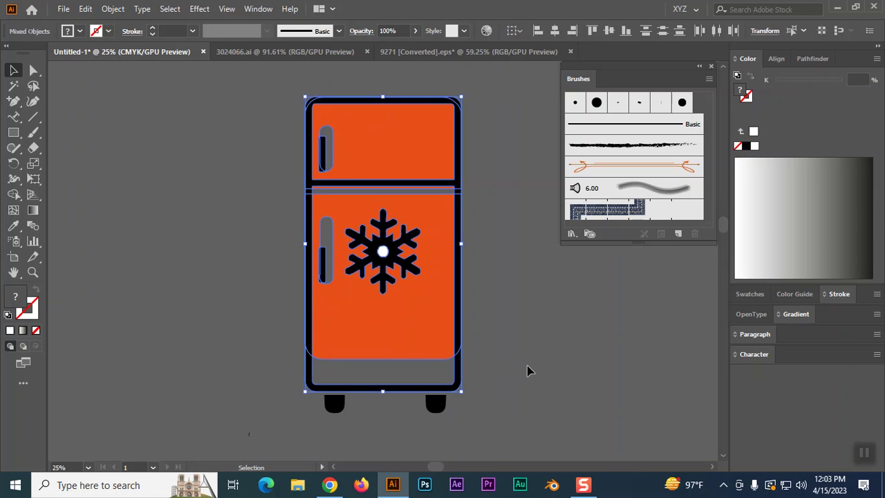
key("Delete")
left_click_drag(484, 433, 484, 434)
key("Delete")
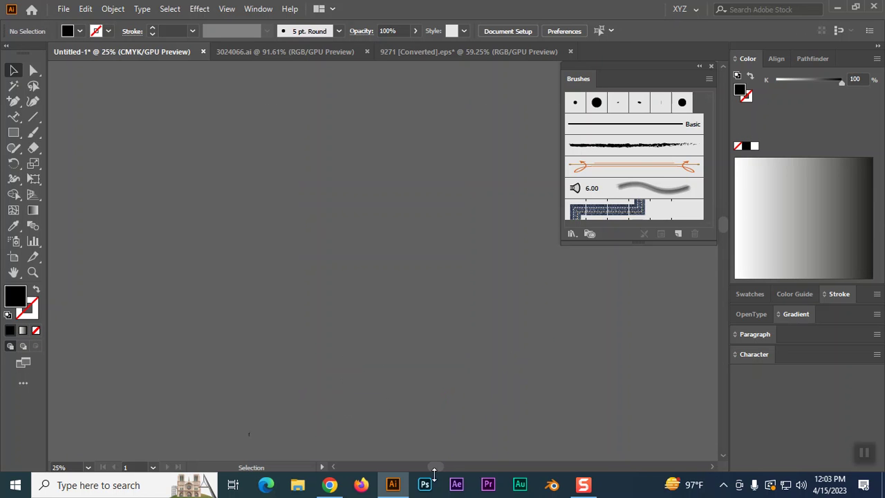
left_click(329, 485)
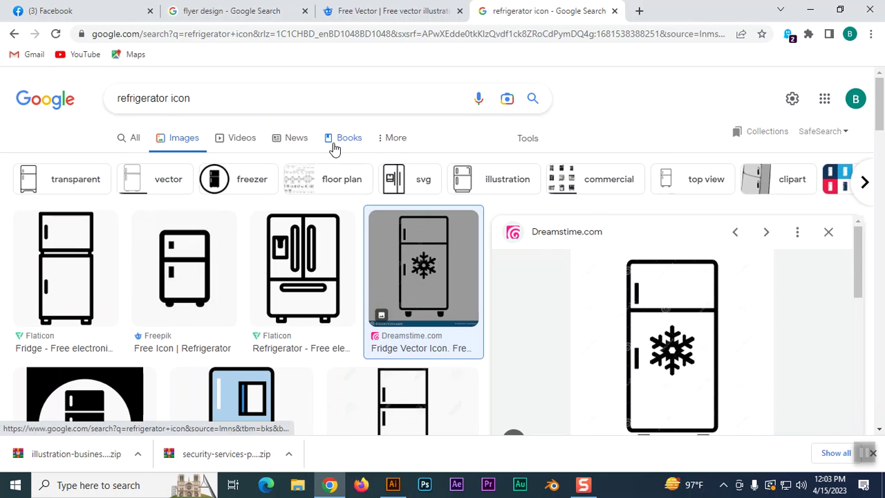
Step: Search Google Images for 'Fish clipart'
left_click(213, 97)
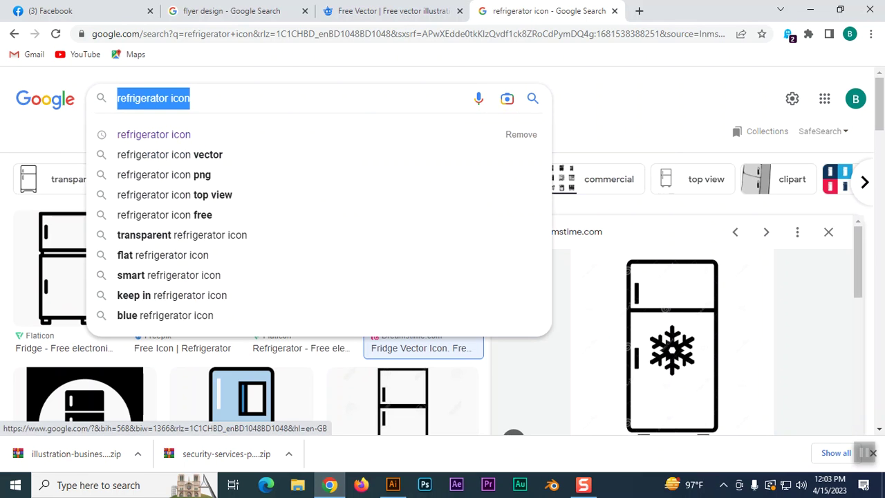
type("Fish ")
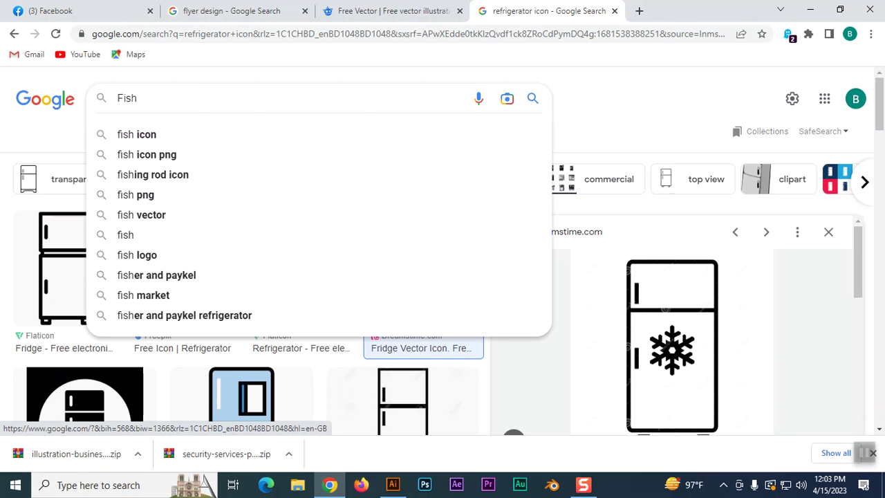
type("clipart")
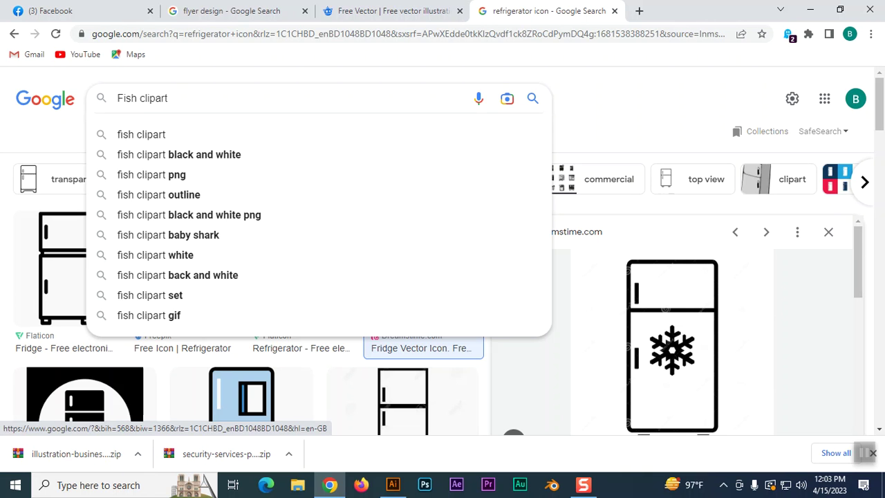
key("Return")
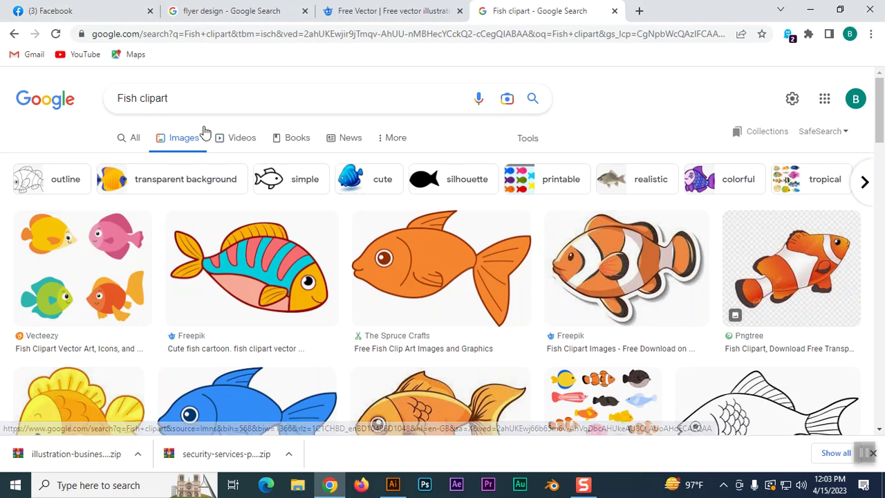
scroll(470, 205, "down", 2)
scroll(470, 205, "down", 2)
Step: Copy the black-and-white clownfish drawing and paste it into Illustrator
left_click(719, 233)
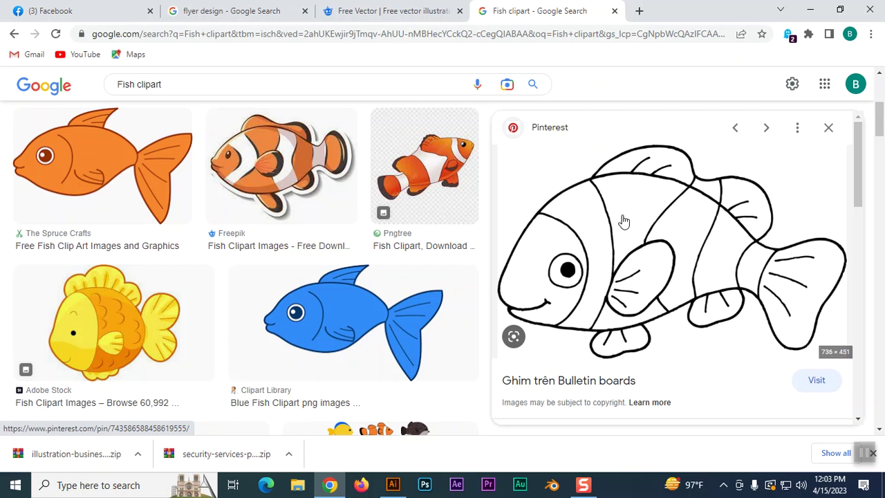
right_click(624, 221)
left_click(665, 368)
left_click(393, 484)
key("ctrl+v")
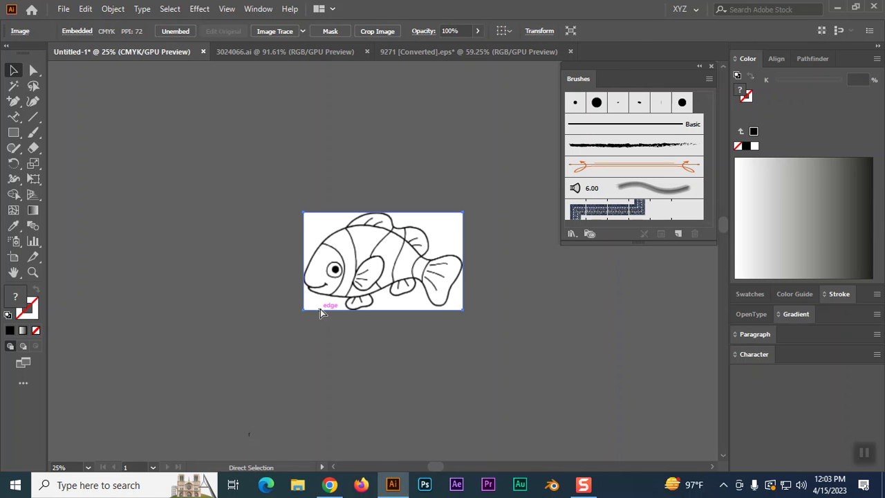
Step: Image Trace the clownfish, undo and retrace it, then delete the traced fish
key("ctrl+equal")
key("ctrl+equal")
key("ctrl+equal")
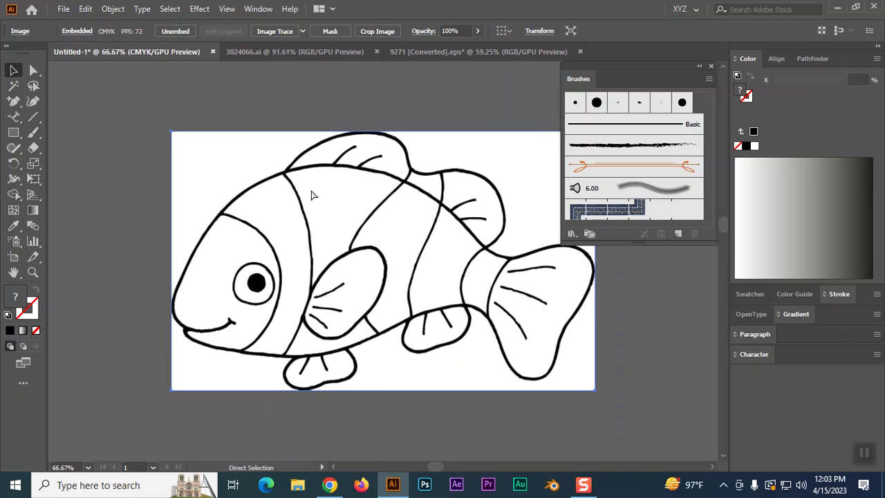
left_click(275, 31)
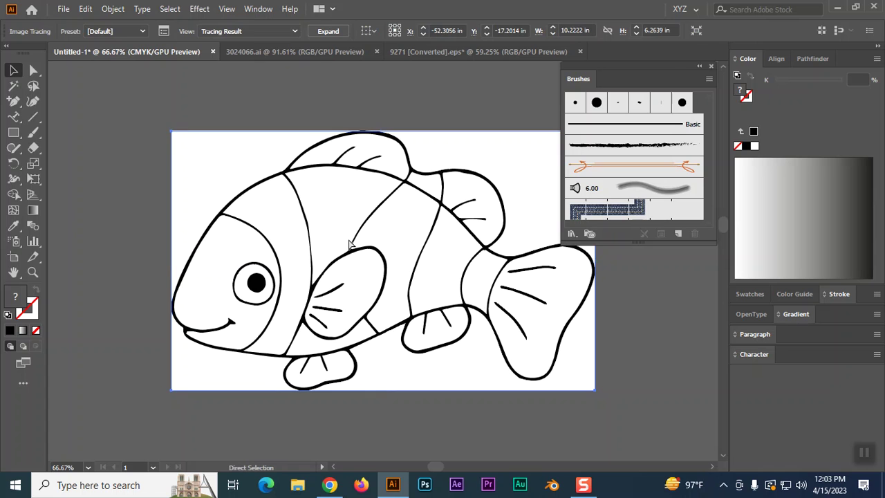
key("ctrl+z")
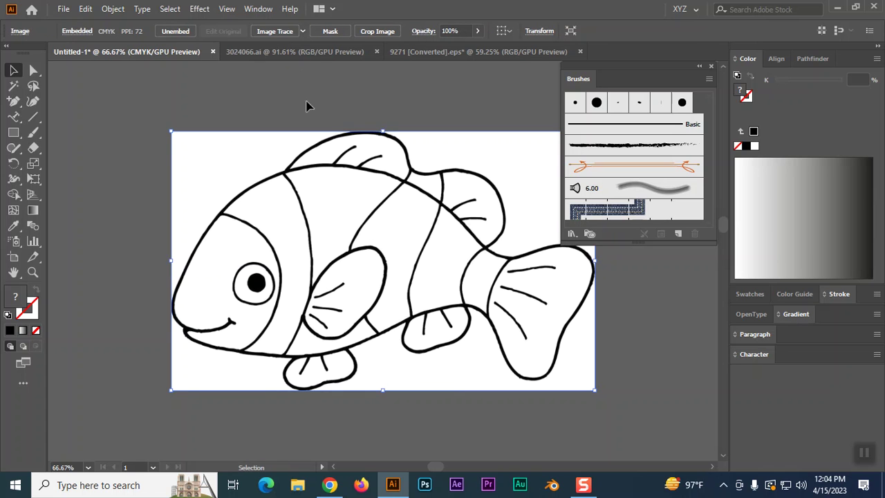
left_click(285, 33)
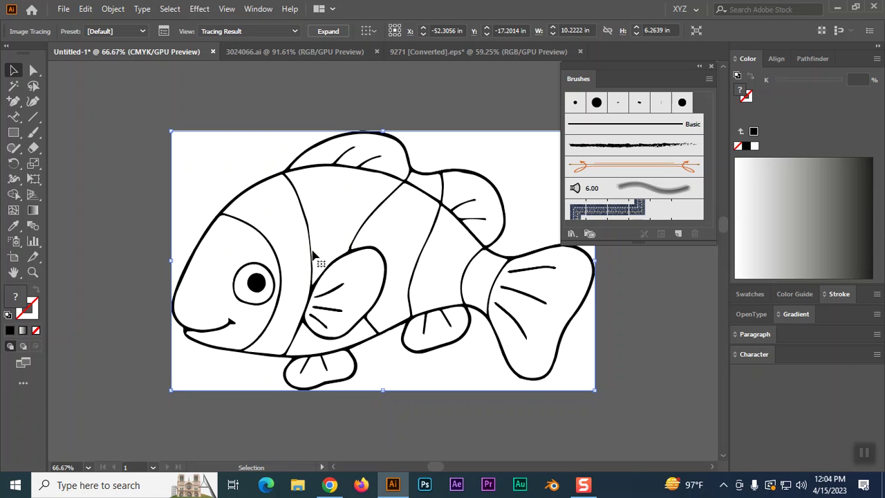
key("Delete")
Step: Copy the striped black-and-white cartoon fish from the Fish clipart results
left_click(329, 485)
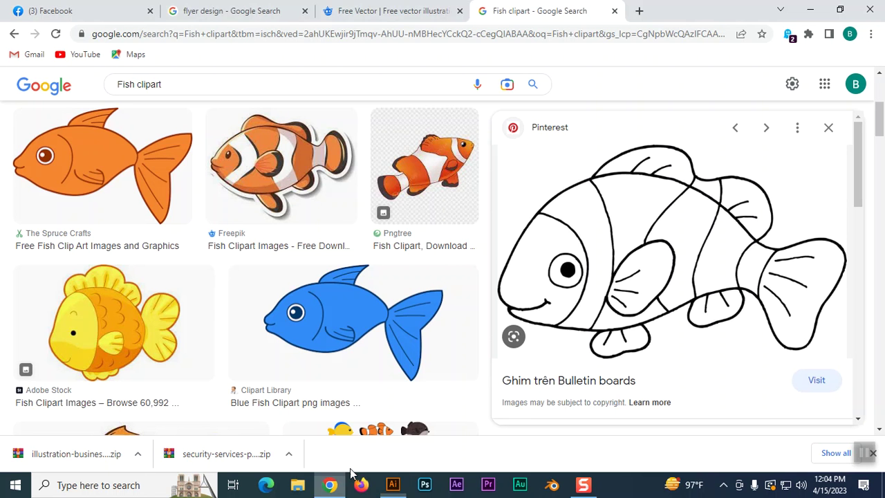
scroll(515, 331, "down", 5)
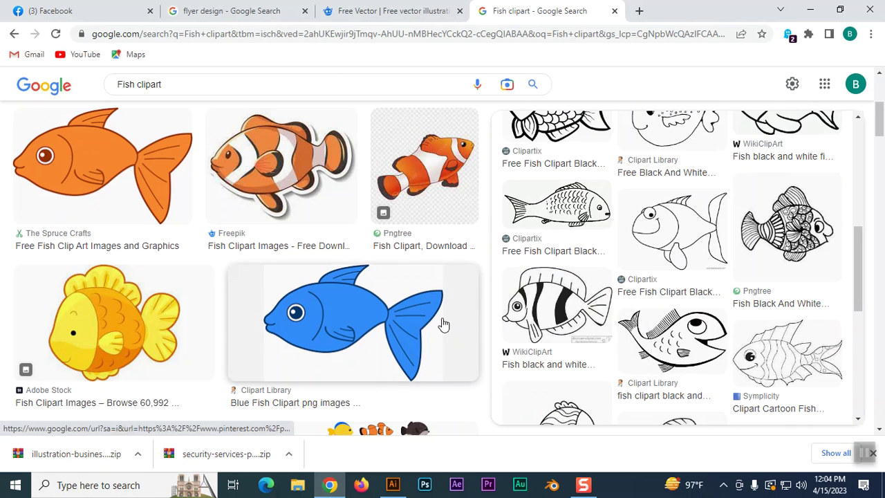
left_click(802, 365)
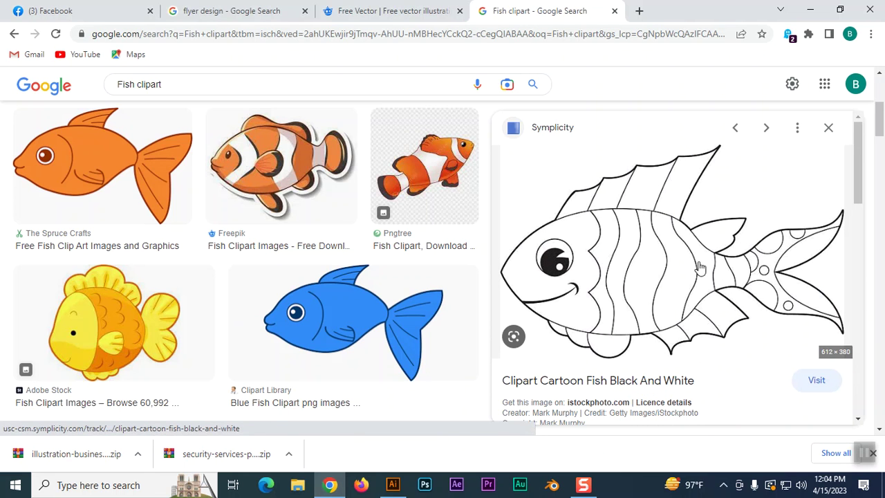
right_click(627, 278)
left_click(664, 216)
left_click(393, 485)
Step: Paste the striped cartoon fish, apply Image Trace, then delete the traced fish
key("ctrl+v")
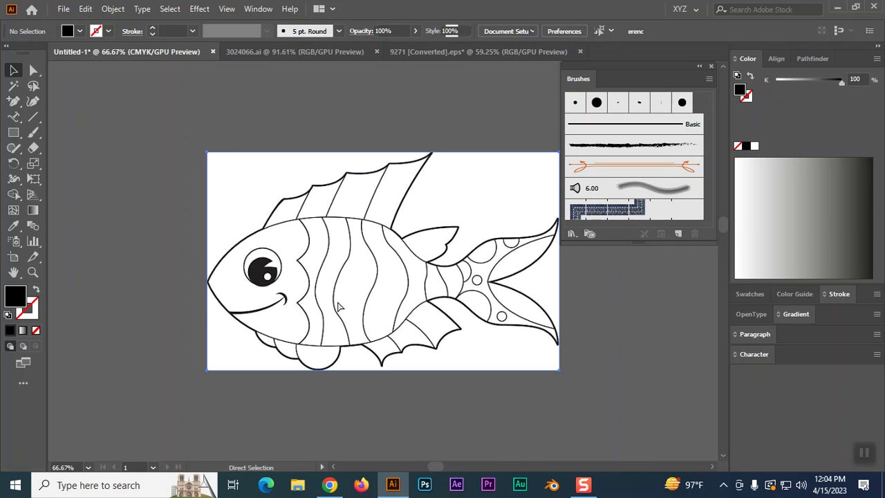
left_click(281, 35)
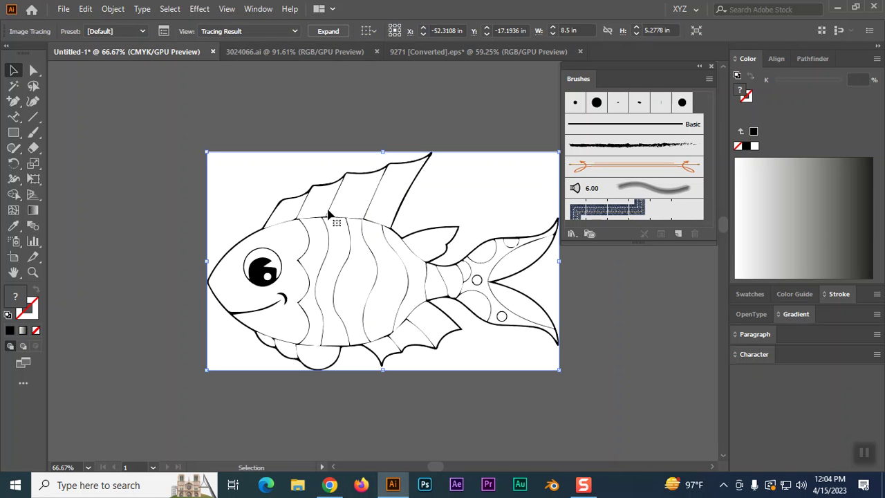
key("Delete")
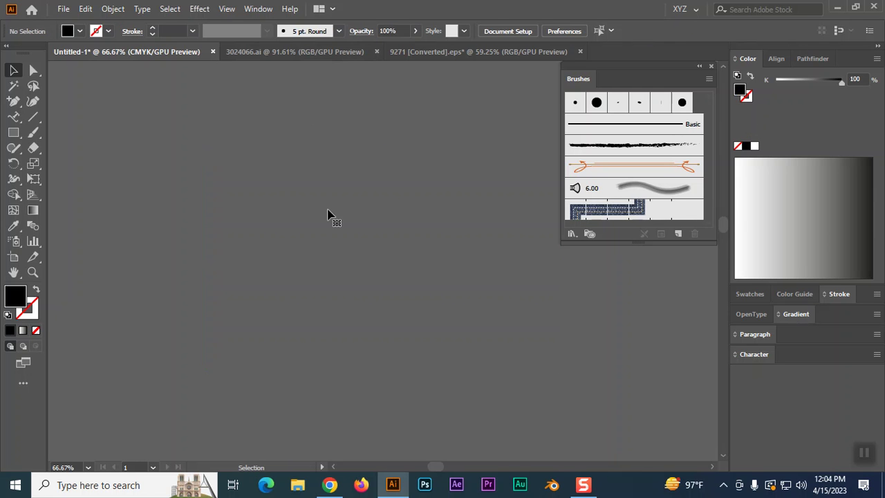
left_click(344, 486)
Step: Filter the fish results to silhouettes, then go back to the refrigerator icon results
scroll(267, 355, "down", 5)
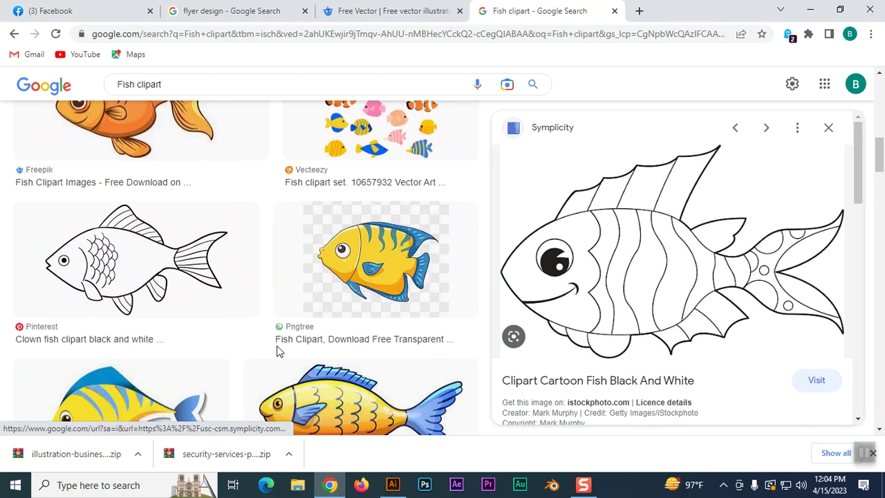
scroll(395, 317, "up", 5)
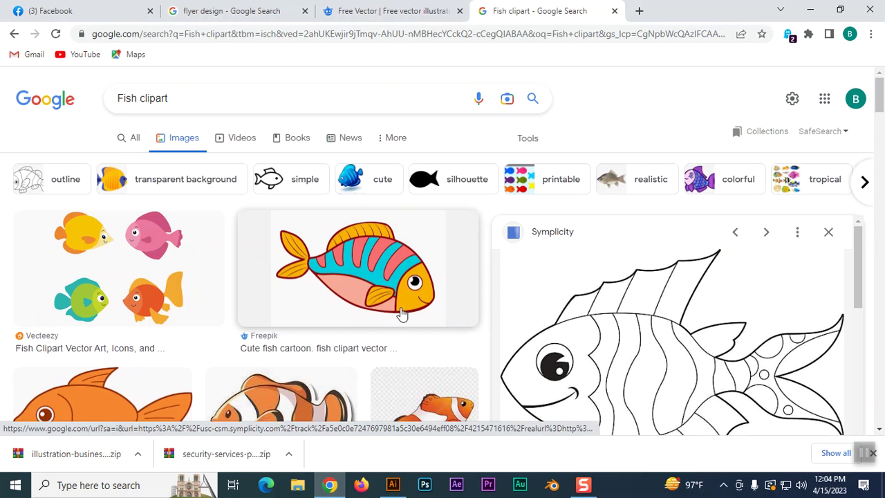
left_click(434, 184)
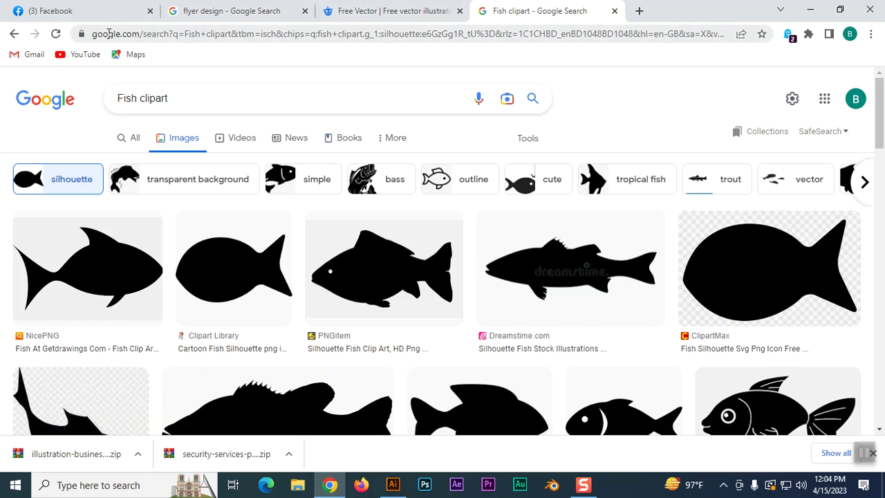
left_click(15, 34)
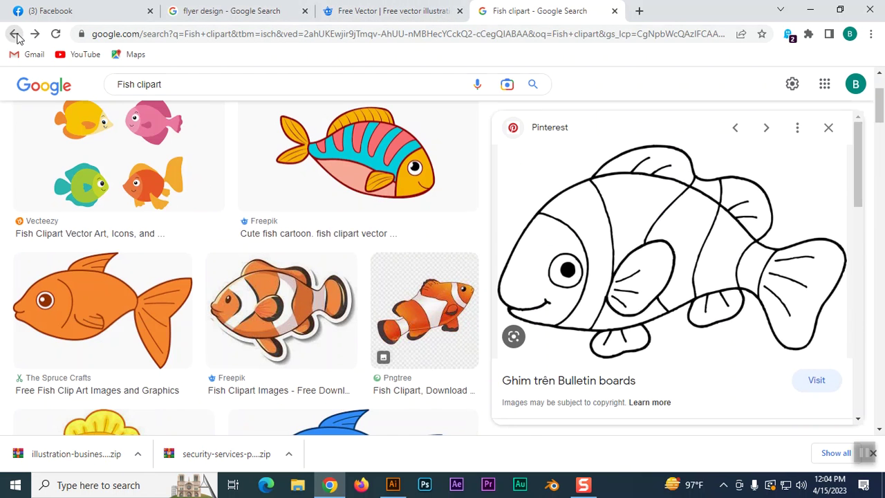
left_click(15, 35)
left_click(15, 35)
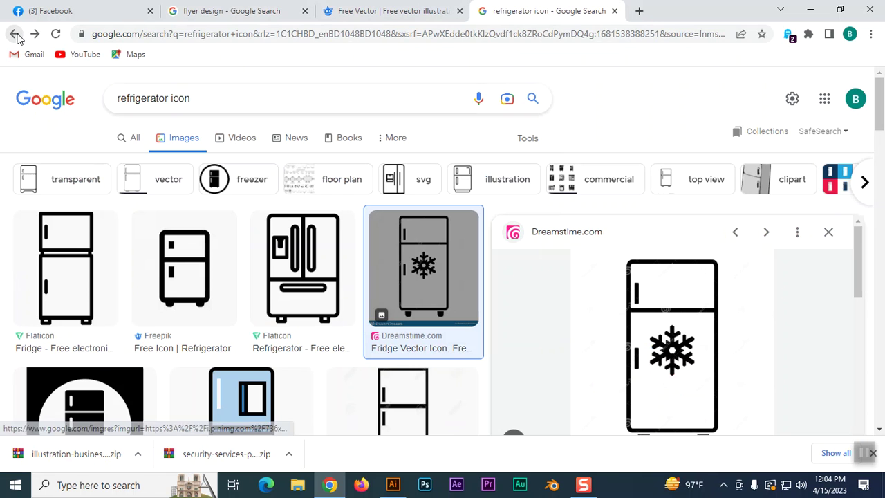
scroll(372, 327, "down", 4)
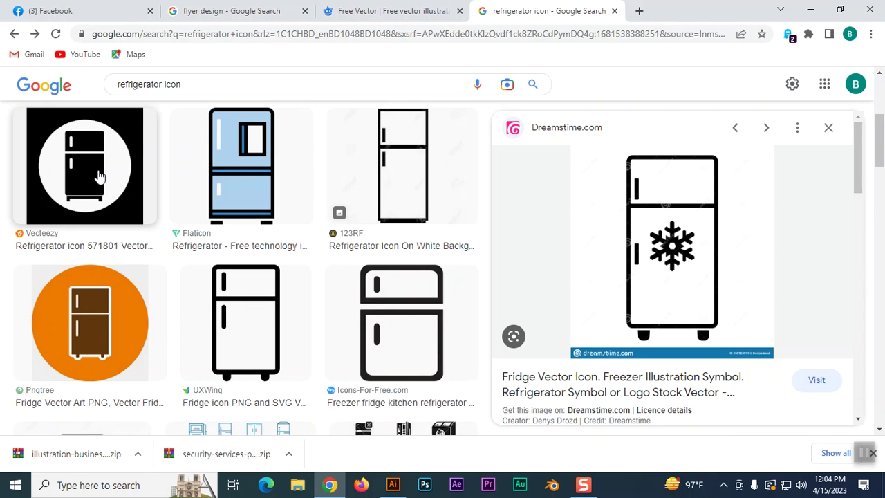
scroll(358, 333, "down", 5)
scroll(358, 333, "down", 2)
Step: Copy the grey 123RF snowflake fridge icon and paste it into Illustrator
left_click(242, 214)
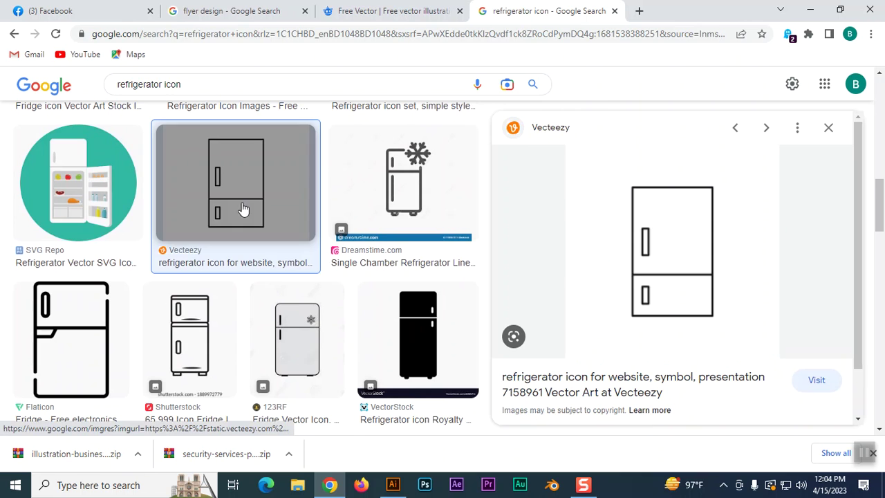
left_click(284, 336)
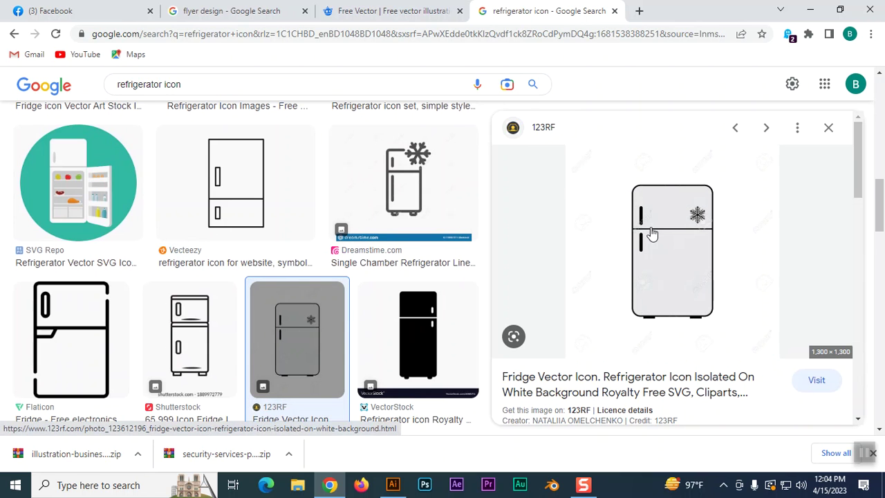
right_click(651, 234)
left_click(684, 383)
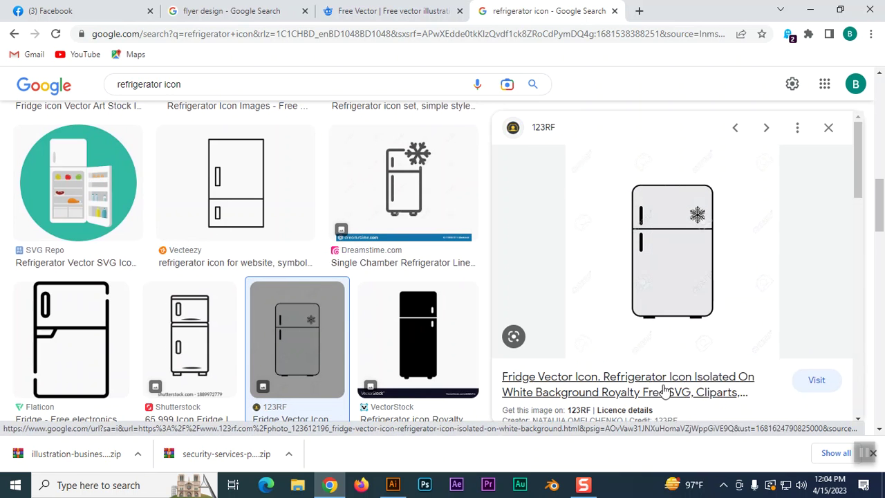
left_click(394, 485)
key("ctrl+v")
scroll(350, 331, "up", 3)
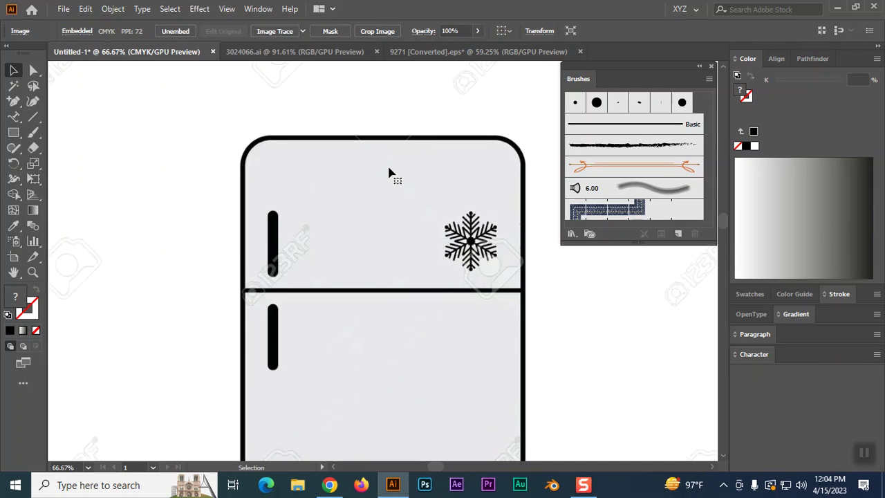
Step: Image Trace the pasted 123RF fridge icon, undo and redo the trace, then return to Chrome
left_click(283, 33)
scroll(443, 295, "down", 2)
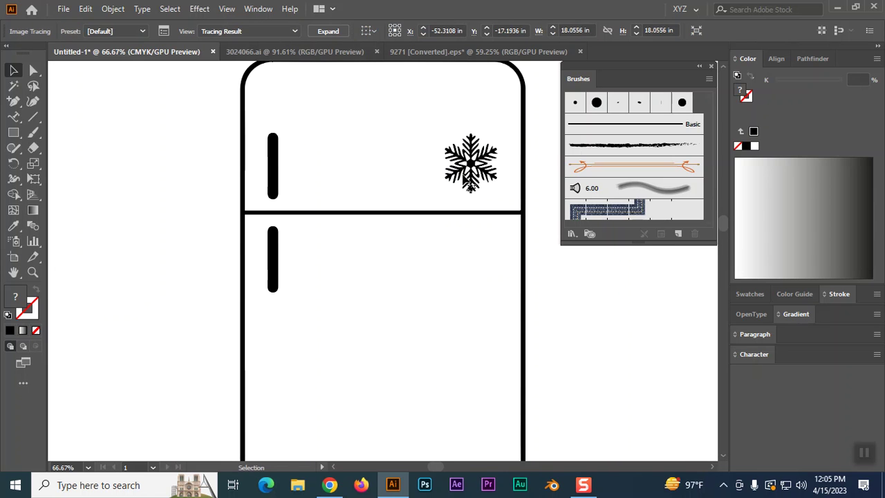
key("ctrl+z")
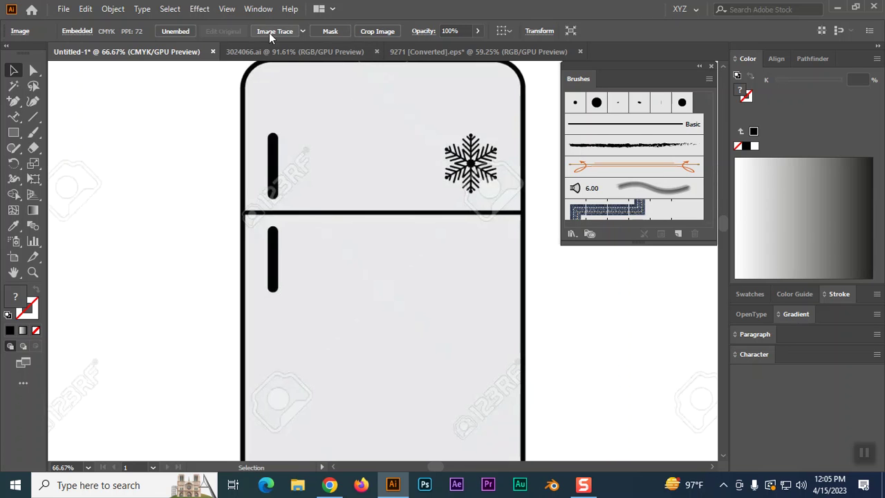
key("ctrl+shift+z")
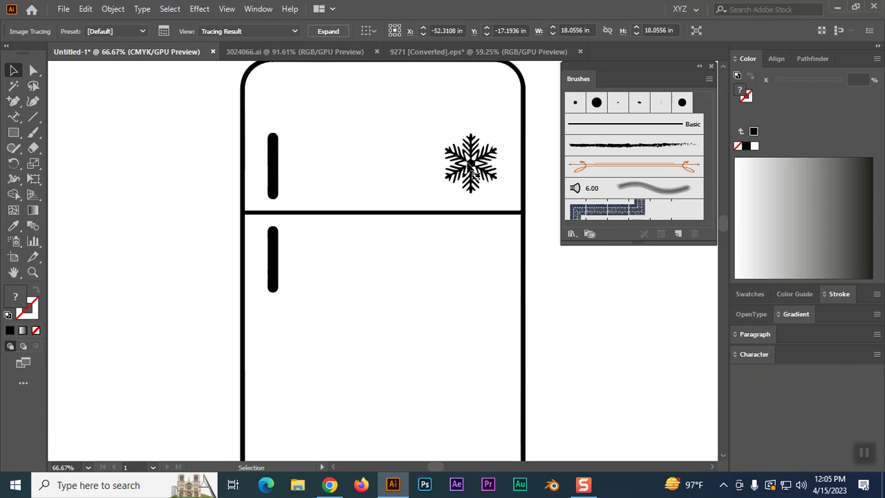
left_click(330, 484)
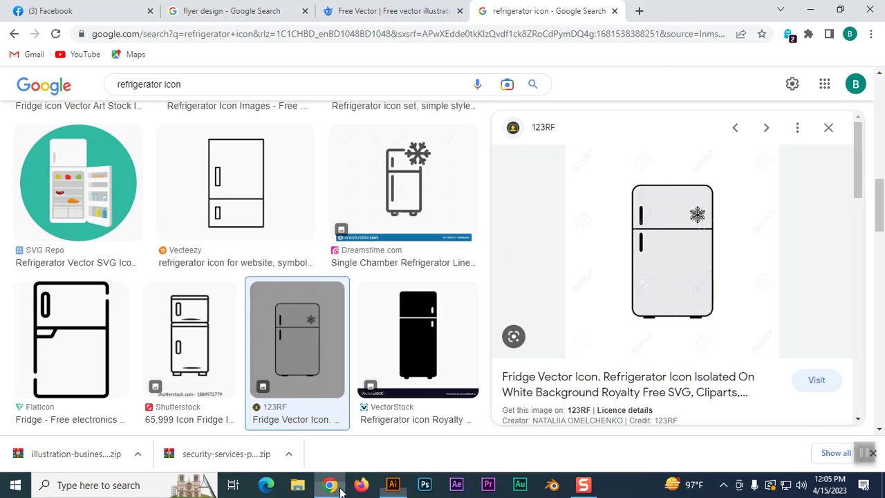
Step: Replace the refrigerator query with a Google Images search for 'Fox line art'
left_click(230, 85)
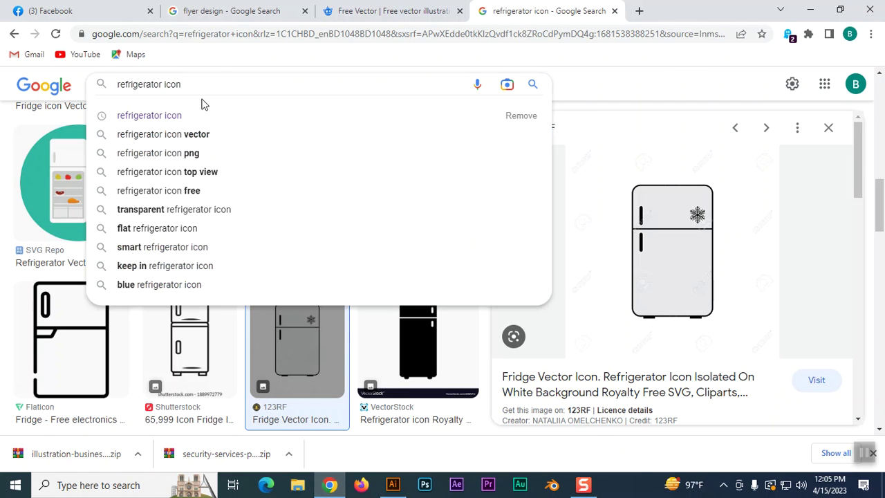
key("ctrl+a")
type("Fo")
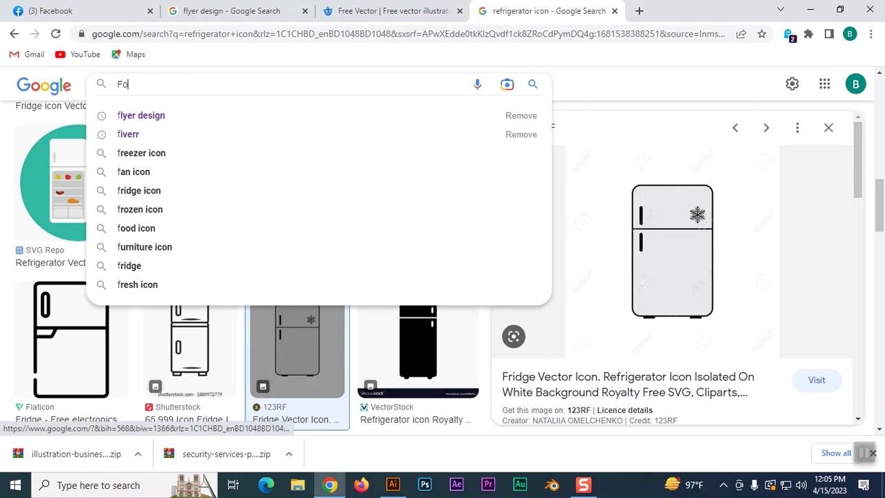
type("x")
key("Return")
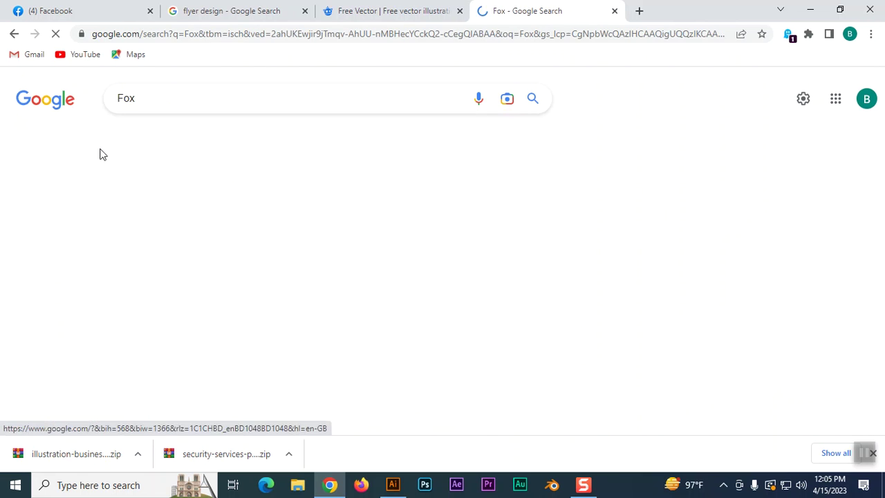
left_click(177, 93)
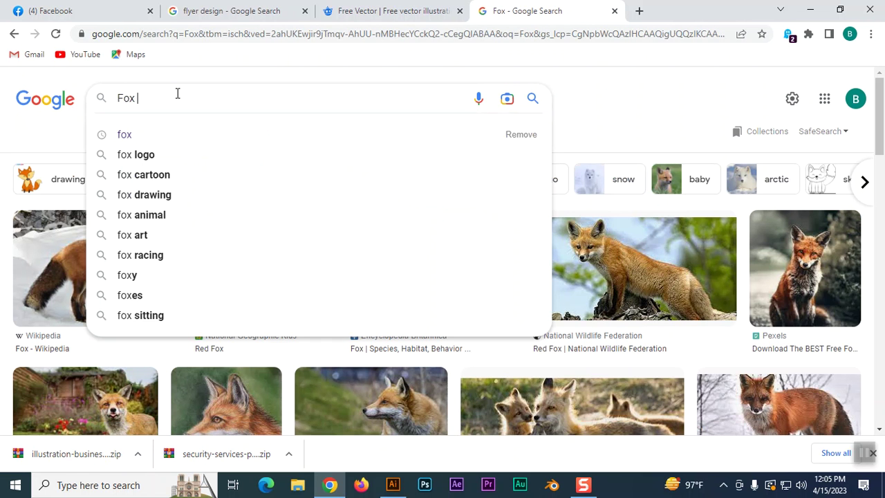
type("line")
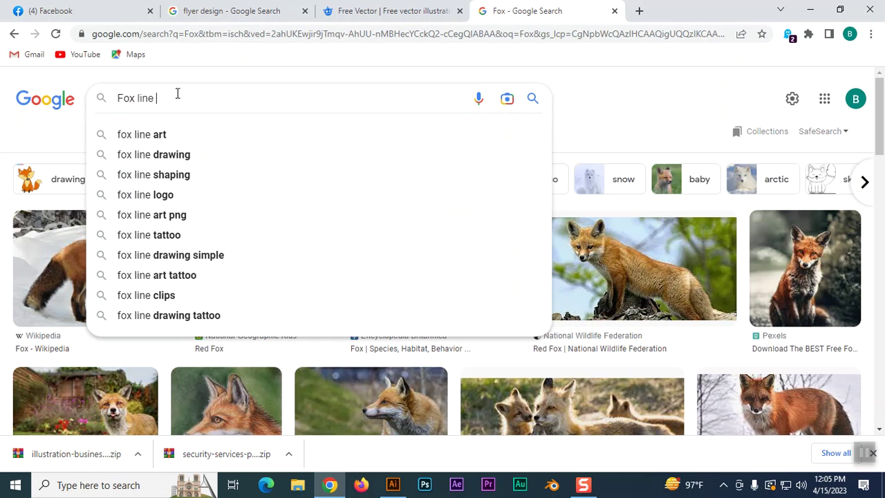
left_click(198, 135)
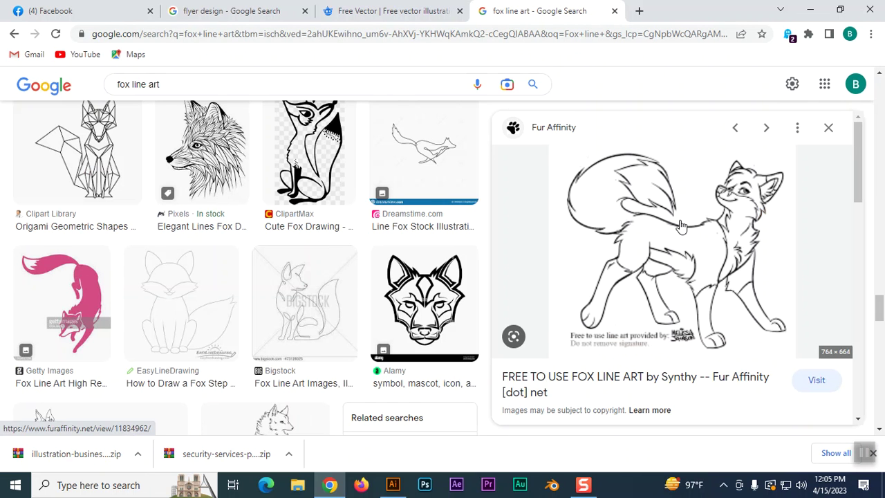
Step: Copy the previewed fox line drawing and return to Illustrator
right_click(681, 225)
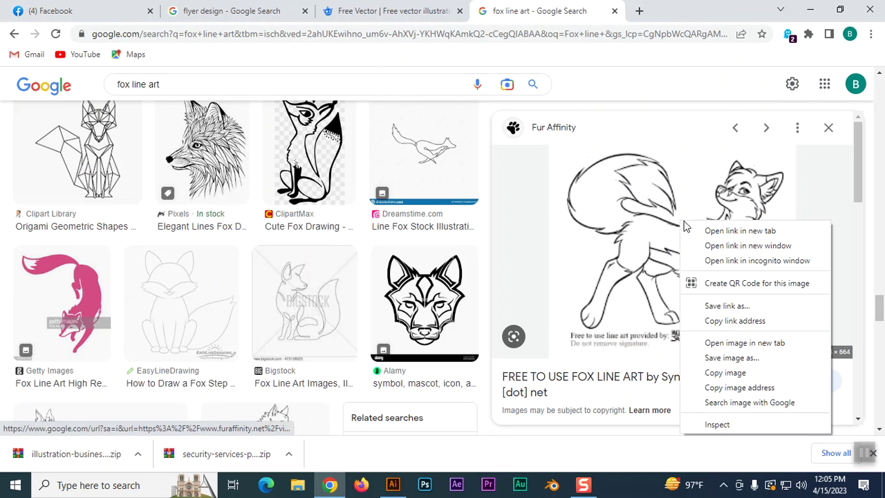
left_click(713, 371)
left_click(393, 485)
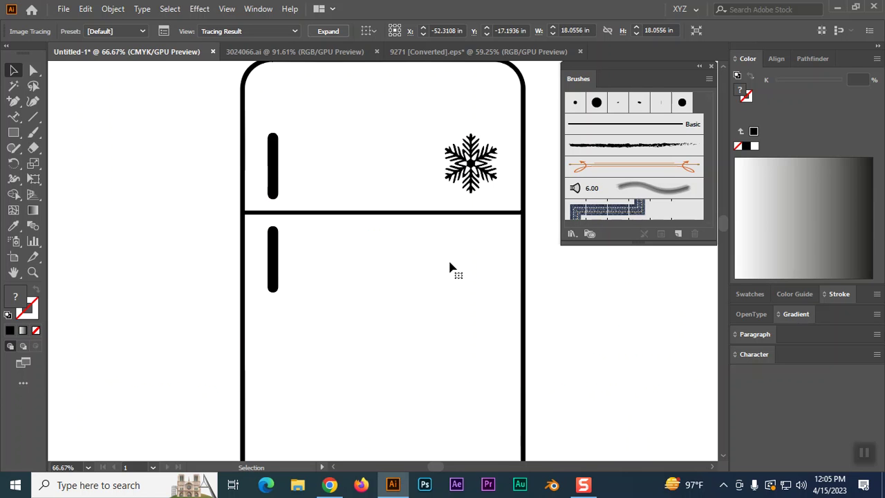
Step: Replace the mistakenly pasted fridge with the fox line art, enlarge it, and apply Image Trace
key("ctrl+v")
key("Delete")
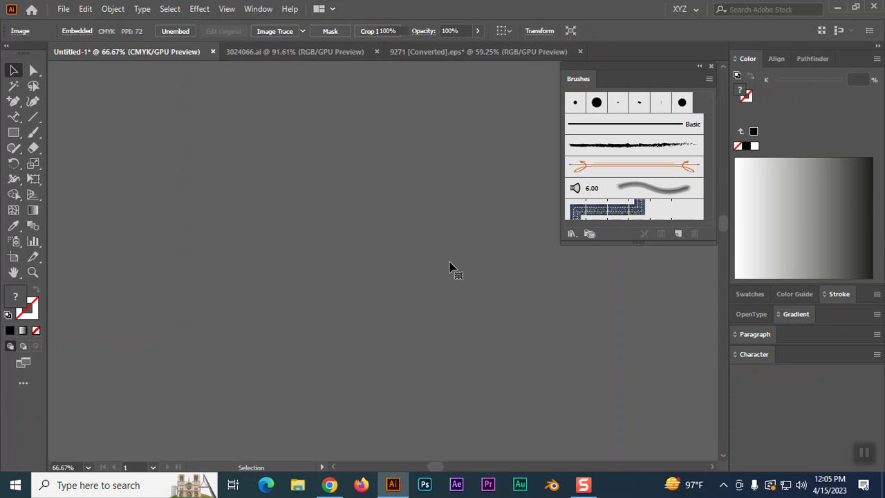
key("ctrl+v")
left_click_drag(452, 320, 523, 383)
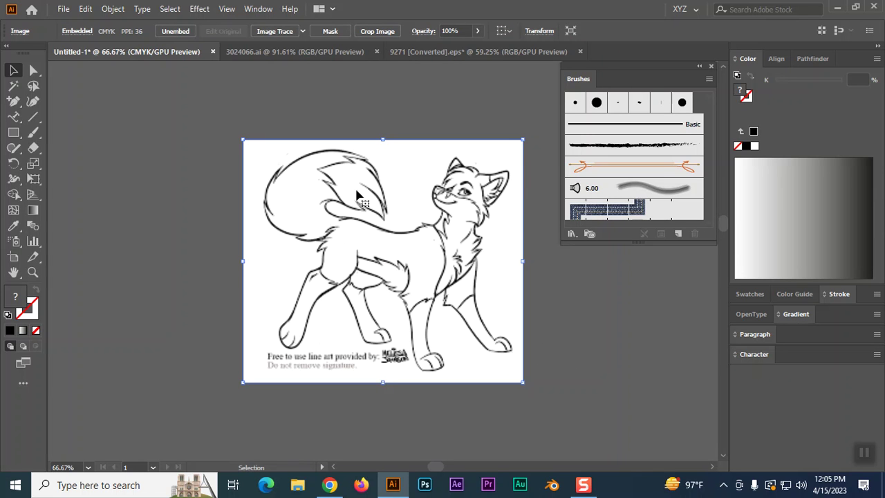
left_click(275, 31)
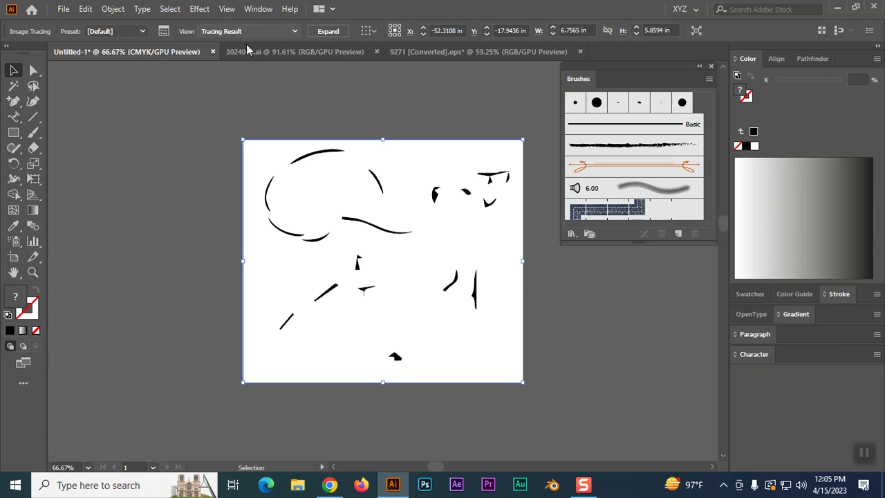
Step: Open the full Image Trace panel and move the Links, Properties and Brushes panels out of the way
left_click(164, 32)
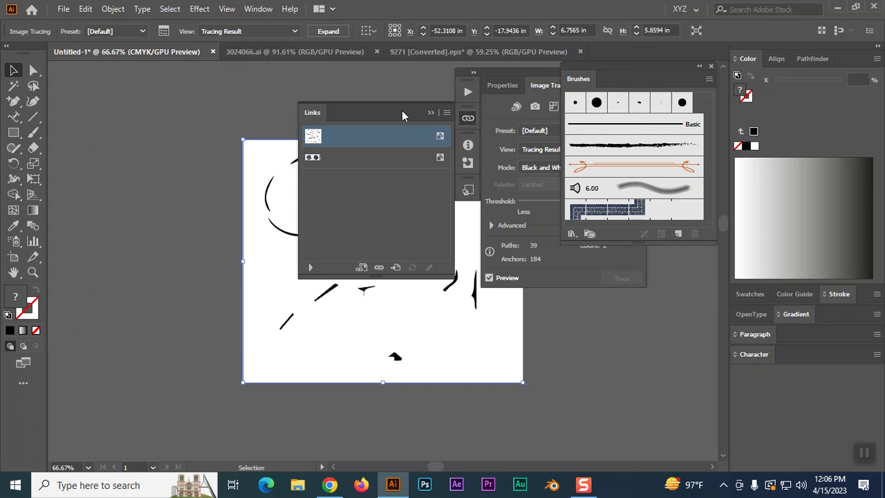
left_click_drag(401, 114, 233, 86)
mouse_move(546, 86)
left_mouse_down()
mouse_move(500, 118)
mouse_move(363, 168)
left_mouse_up()
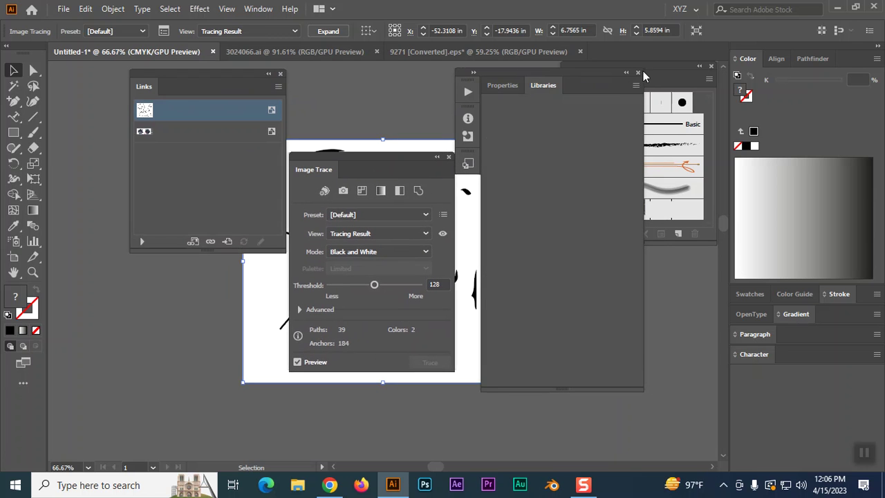
left_click(637, 73)
left_click(280, 74)
mouse_move(354, 163)
left_mouse_down()
mouse_move(614, 76)
mouse_move(458, 94)
left_mouse_up()
mouse_move(604, 73)
left_mouse_down()
mouse_move(731, 265)
mouse_move(800, 333)
mouse_move(791, 335)
left_mouse_up()
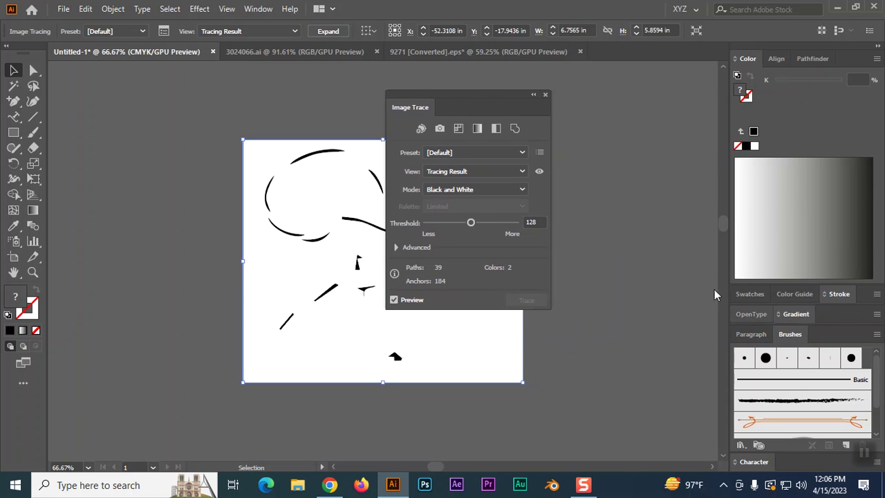
left_click_drag(482, 100, 618, 70)
Step: Set the fox trace to Threshold 132, Paths 46%, Corners 47% and Noise 29 px
mouse_move(605, 193)
left_mouse_down()
mouse_move(620, 195)
mouse_move(607, 196)
left_mouse_up()
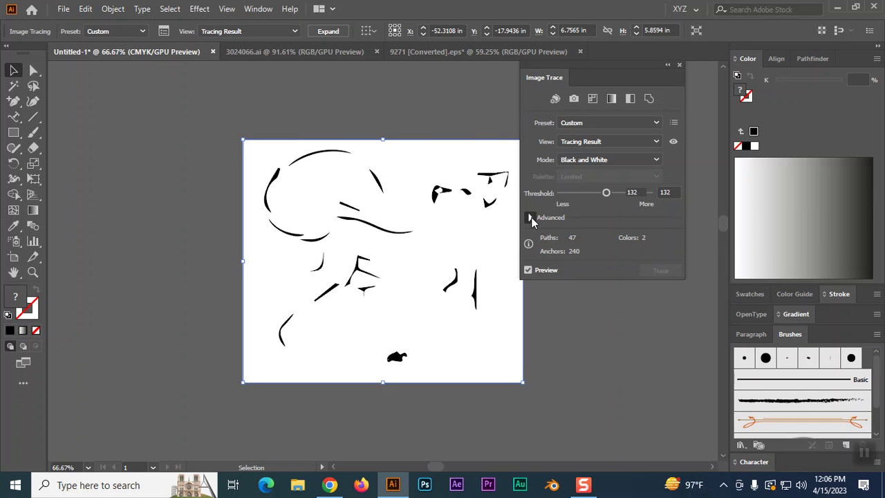
left_click(530, 217)
mouse_move(606, 237)
left_mouse_down()
mouse_move(624, 236)
mouse_move(580, 237)
left_mouse_up()
mouse_move(627, 259)
left_mouse_down()
mouse_move(587, 258)
mouse_move(626, 259)
left_mouse_up()
mouse_move(583, 284)
left_mouse_down()
mouse_move(621, 284)
mouse_move(586, 284)
left_mouse_up()
left_click_drag(598, 233, 602, 259)
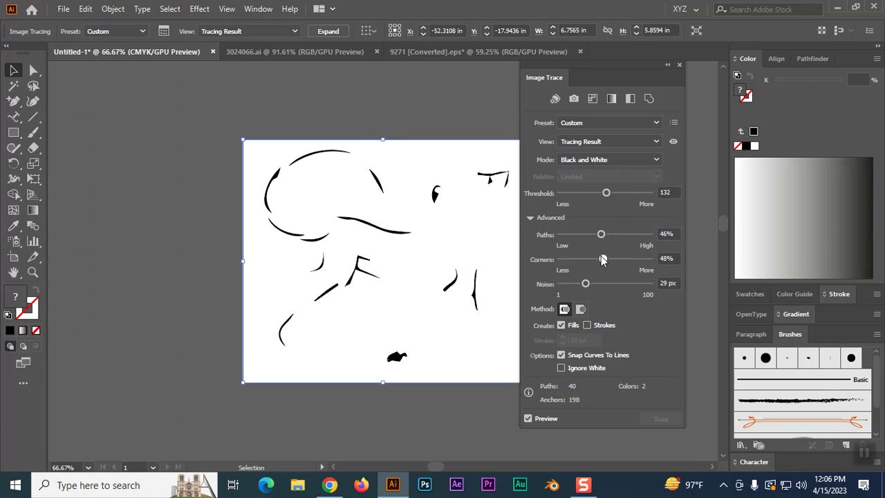
left_click(628, 122)
left_click(623, 132)
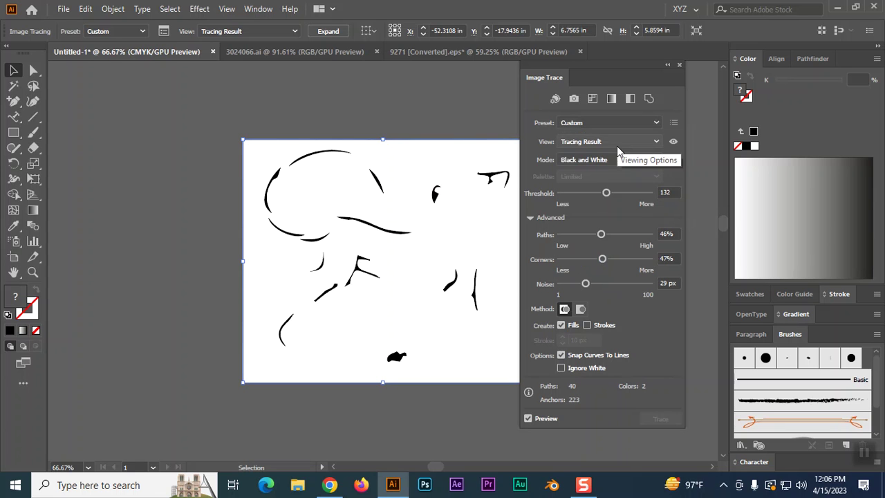
left_click(616, 142)
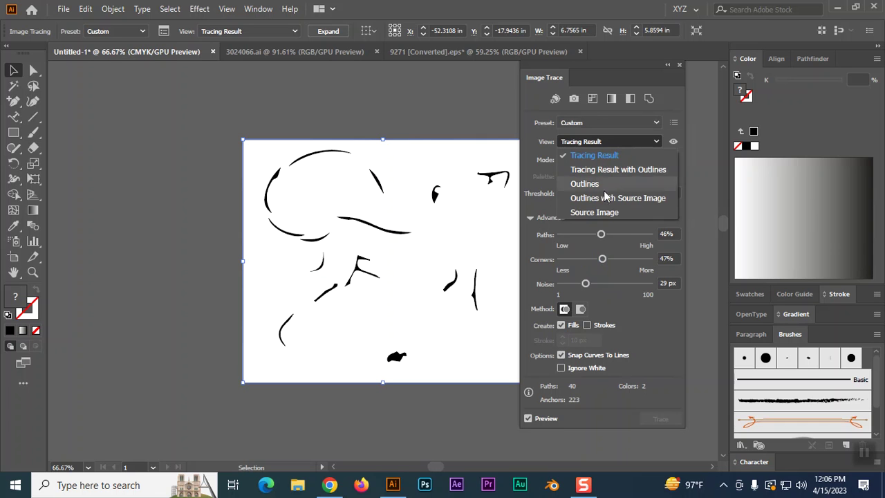
Step: Compare the trace in each View mode, including outlines and outlines with source, then return to Tracing Result
left_click(599, 212)
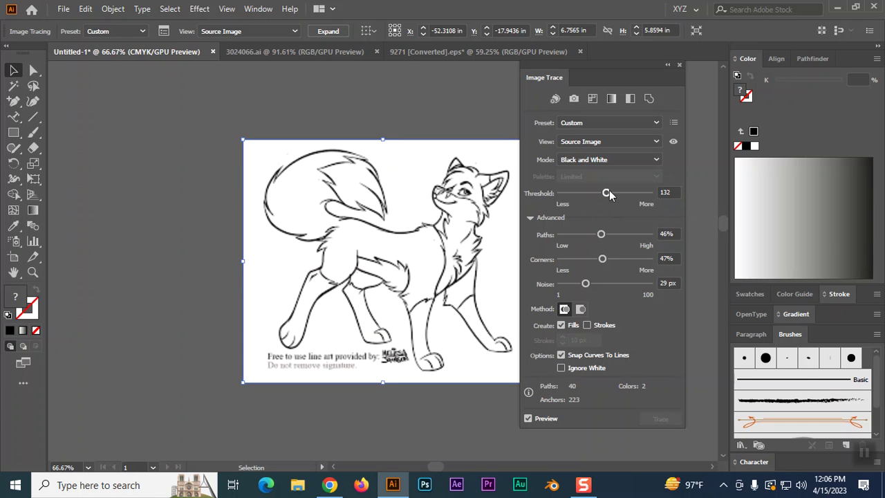
left_click_drag(588, 195, 606, 196)
left_click(604, 143)
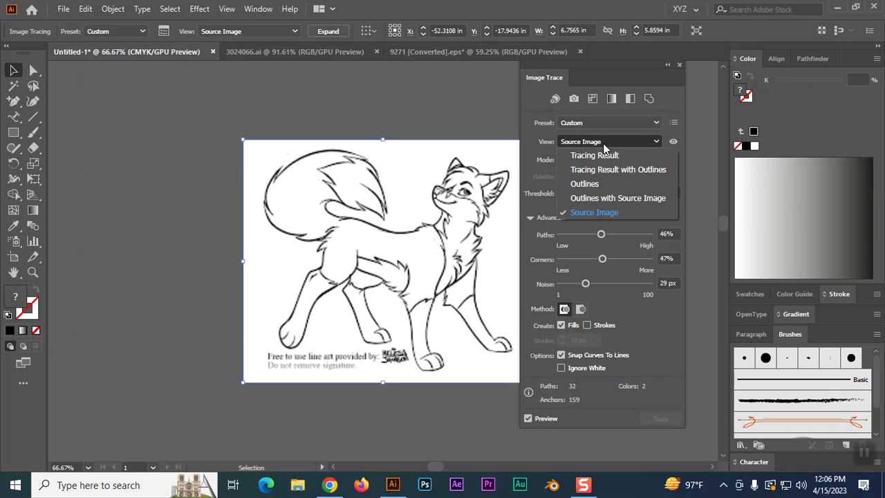
left_click(586, 186)
left_click(599, 143)
left_click(594, 156)
left_click(600, 142)
left_click(617, 169)
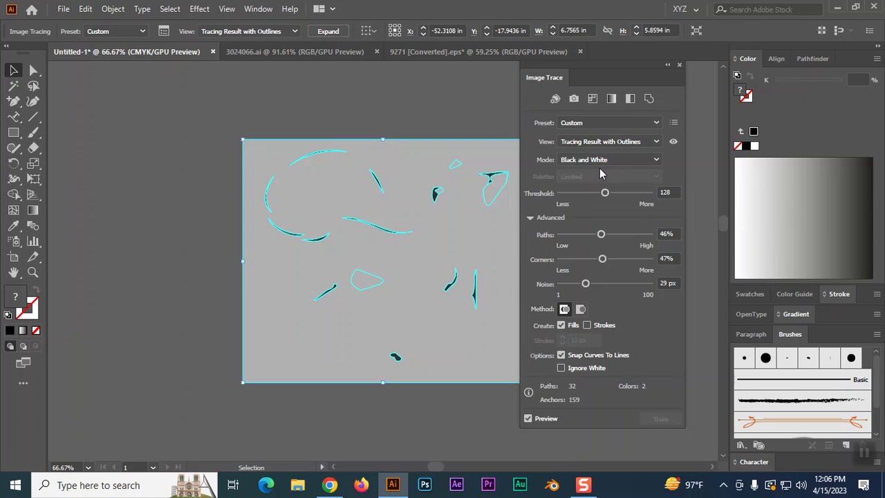
left_click(606, 145)
left_click(609, 198)
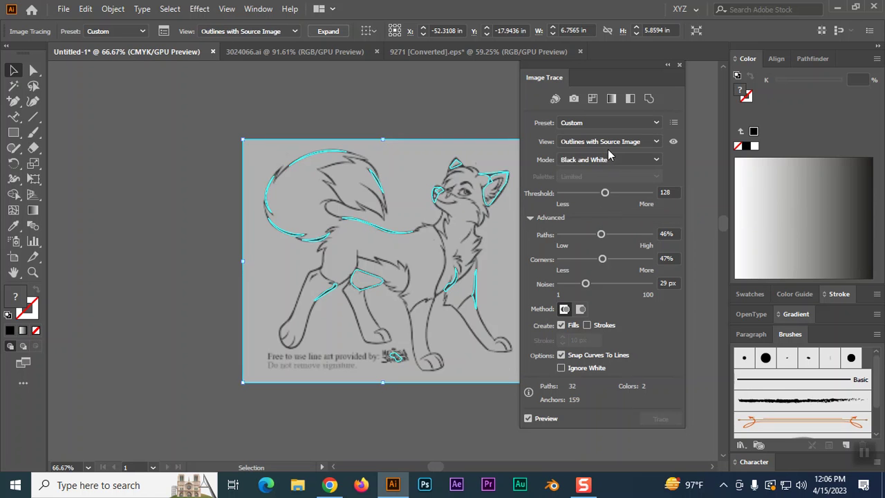
left_click(608, 145)
left_click(599, 149)
left_click(599, 147)
left_click(596, 155)
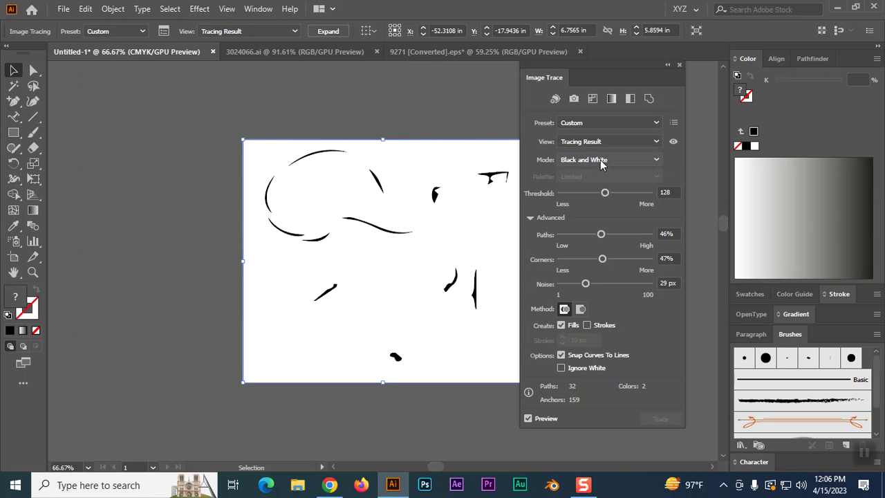
Step: Set Threshold 250, Paths 87%, Corners 100% and Noise 100 px, then switch to Chrome's fox results
mouse_move(600, 192)
left_mouse_down()
mouse_move(567, 192)
mouse_move(647, 193)
left_mouse_up()
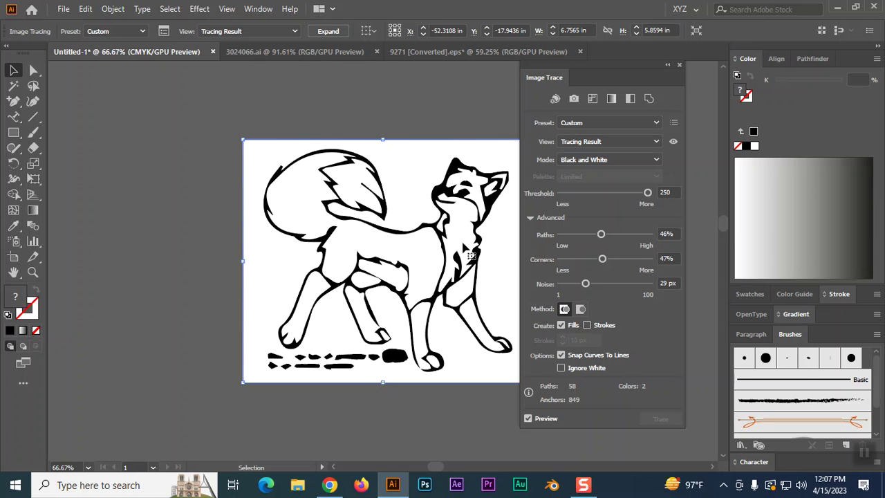
mouse_move(604, 236)
left_mouse_down()
mouse_move(629, 234)
mouse_move(558, 238)
mouse_move(640, 235)
left_mouse_up()
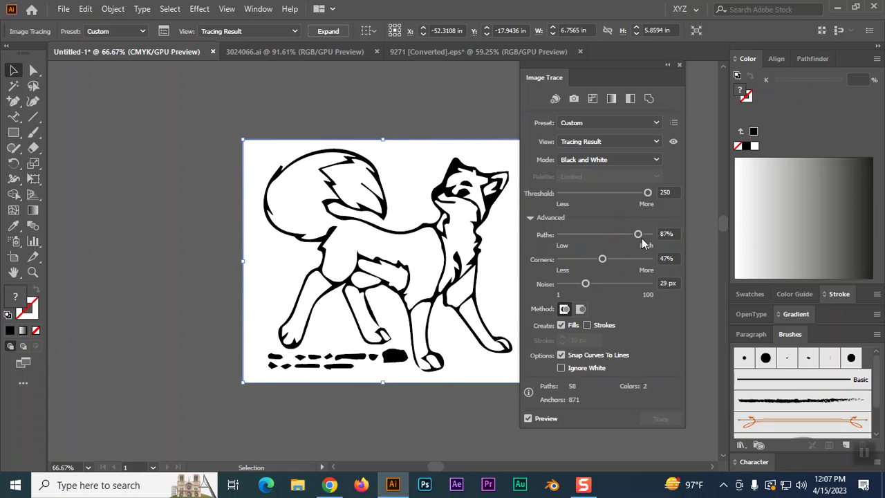
left_click_drag(603, 259, 650, 259)
left_click_drag(586, 283, 659, 285)
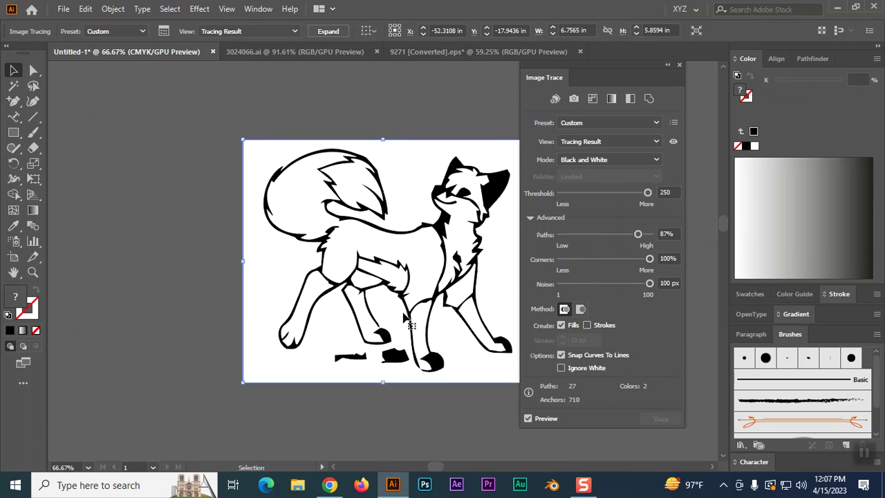
left_click(330, 485)
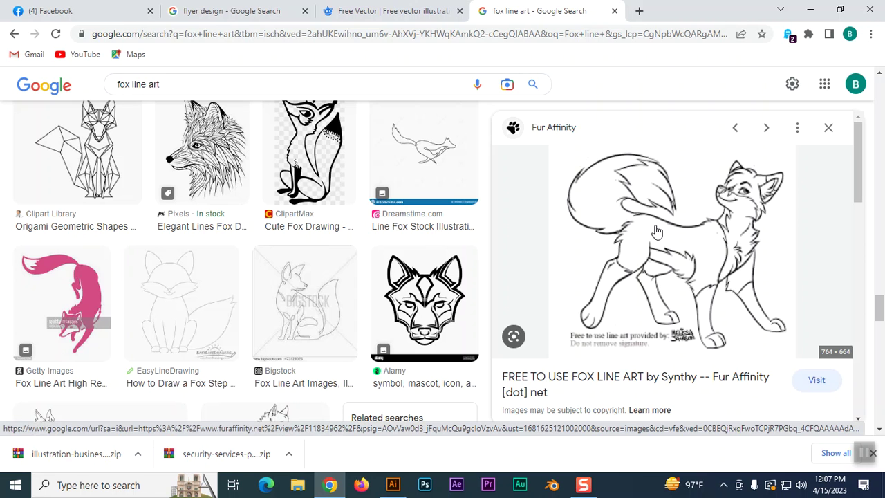
Step: Switch back to Illustrator and start opening an existing file
scroll(350, 237, "up", 5)
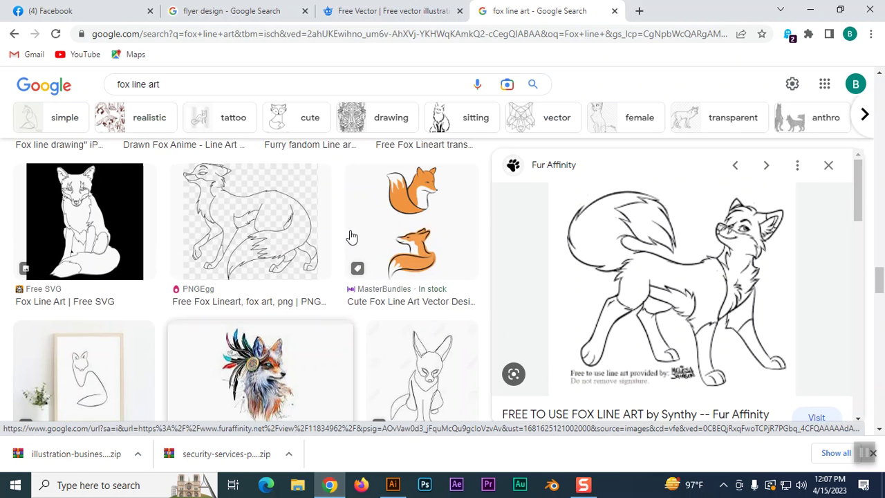
scroll(451, 405, "down", 3)
key("alt+Tab")
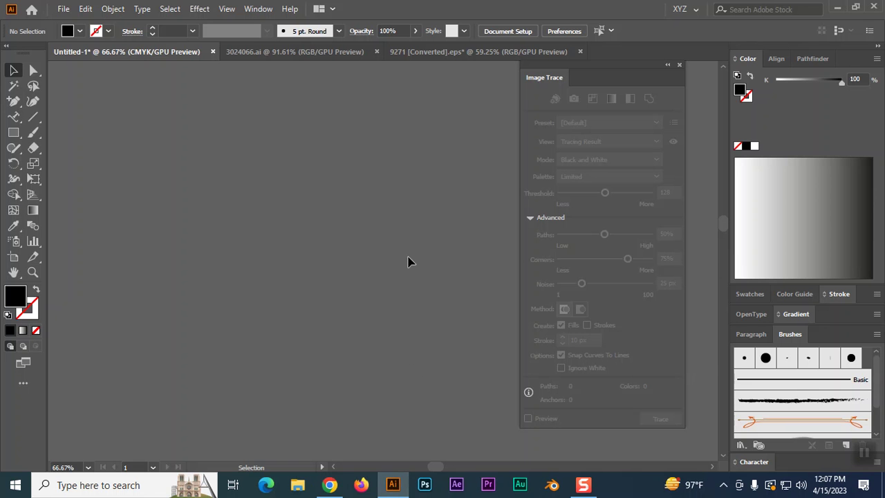
left_click(63, 9)
left_click(87, 53)
Step: Browse to Software (E:) > Desktop > Image and open 01.jpg
left_click(53, 111)
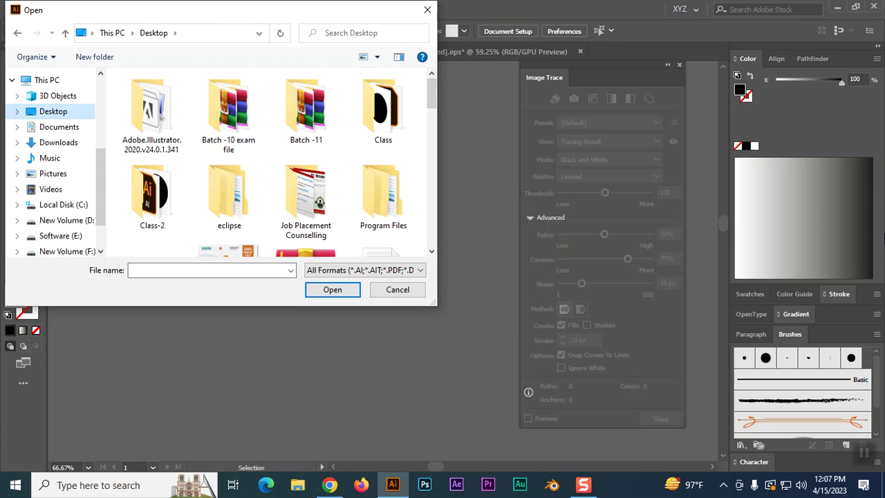
scroll(351, 180, "down", 15)
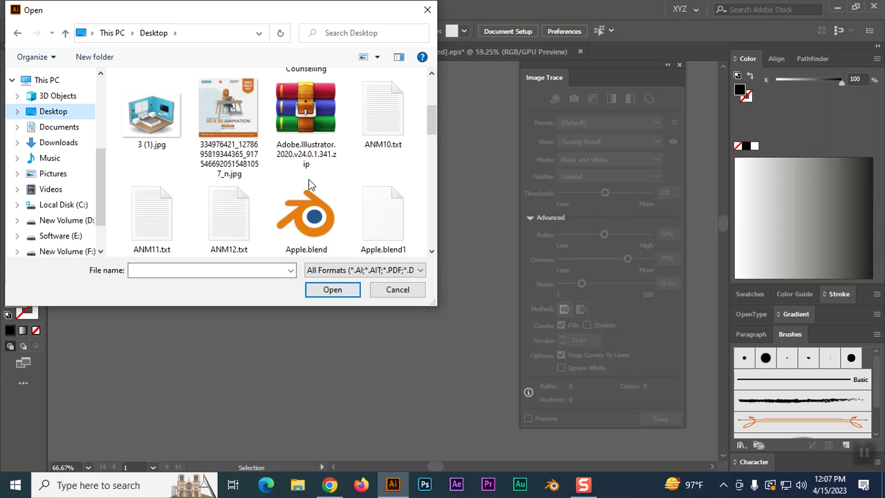
left_click(43, 237)
scroll(192, 188, "down", 3)
scroll(194, 188, "down", 2)
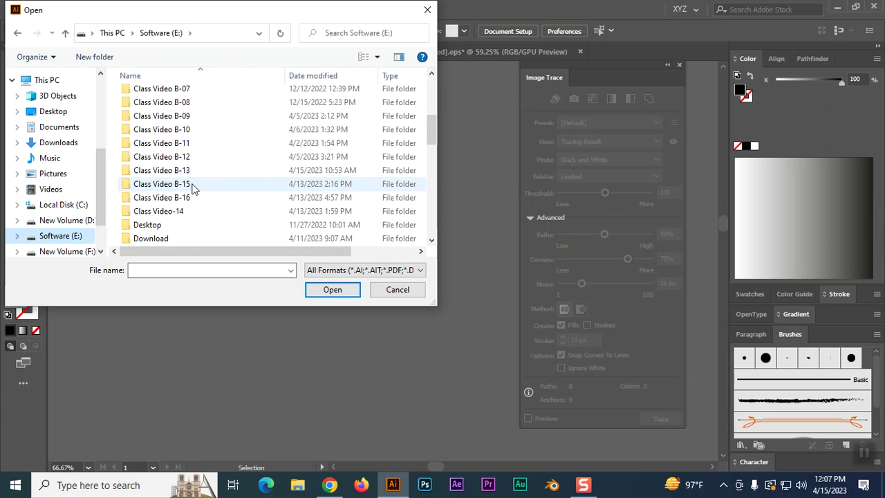
double_click(151, 225)
scroll(252, 174, "down", 2)
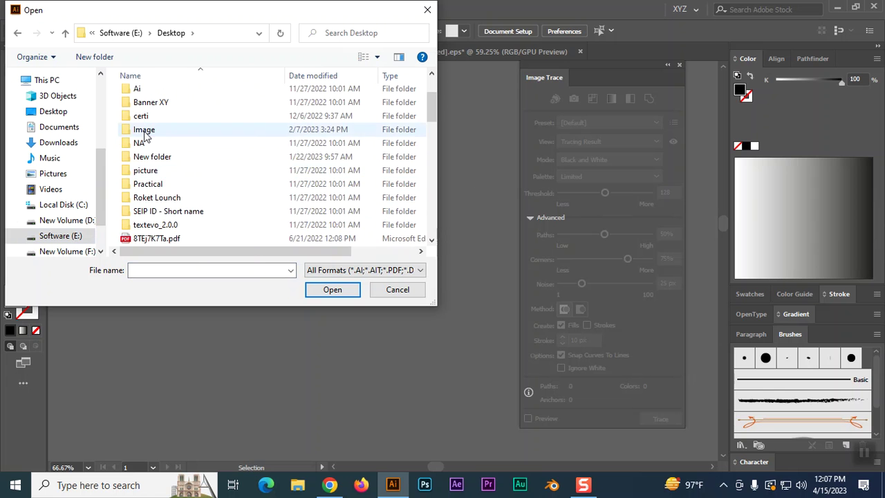
double_click(145, 131)
left_click(173, 181)
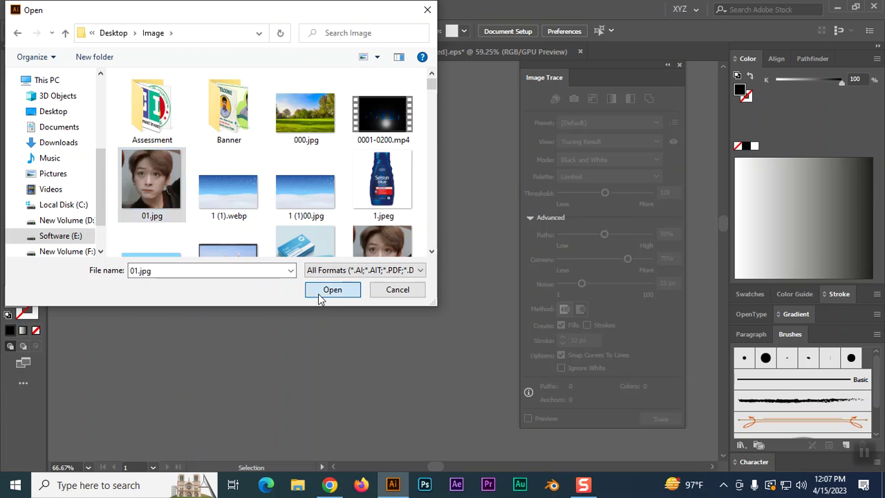
left_click(319, 294)
scroll(359, 237, "down", 4)
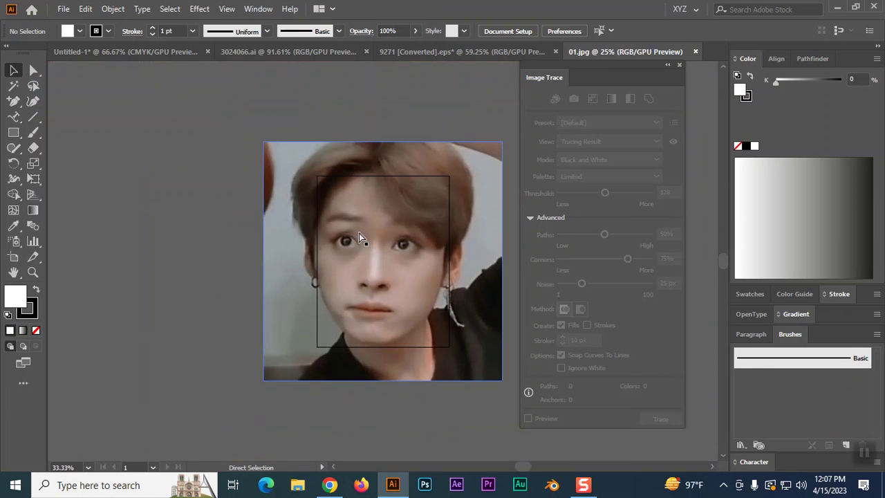
Step: Scale the placed photo to fit the artboard, zoom in, and close the tracing settings panel
left_click(333, 177)
left_click_drag(263, 141, 331, 209)
key("ctrl+plus")
key("ctrl+plus")
key("ctrl+plus")
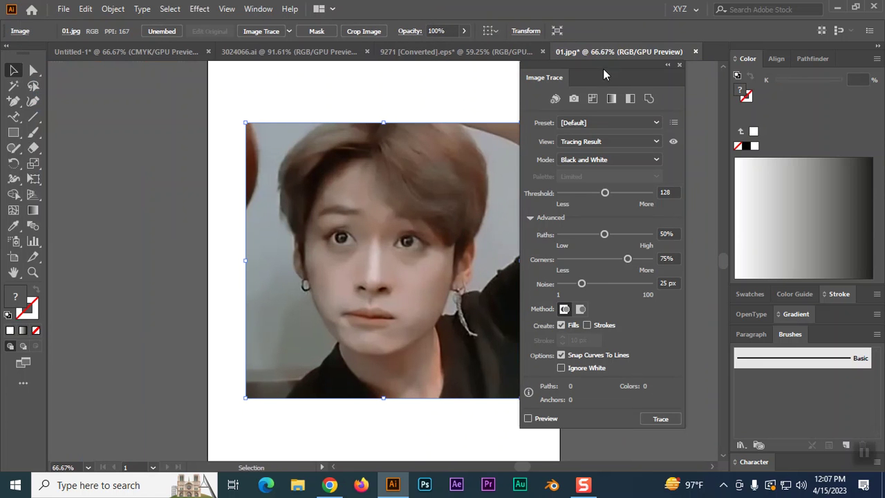
left_click_drag(605, 68, 681, 71)
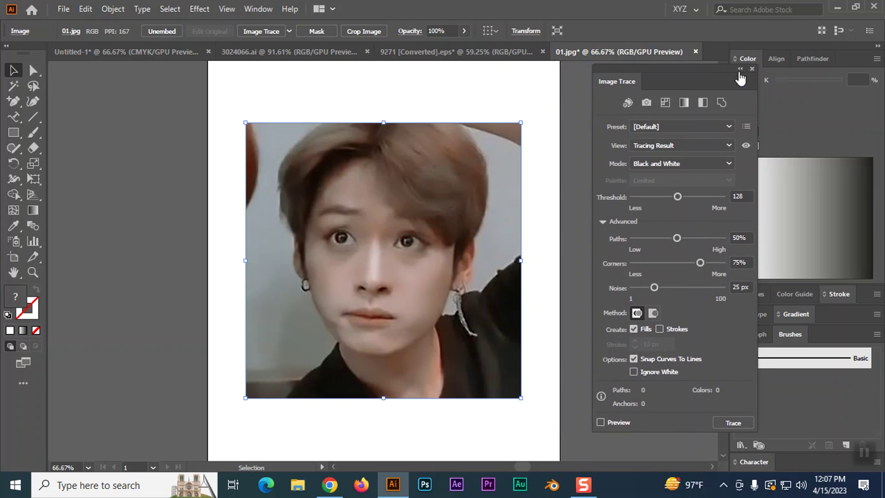
left_click(750, 66)
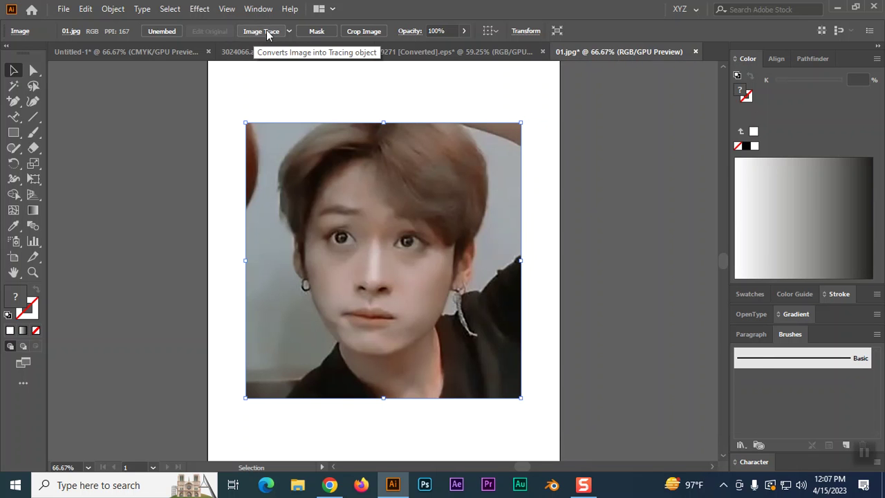
Step: Trace the photo with the High Fidelity Photo preset and expand it into vector paths
left_click(289, 31)
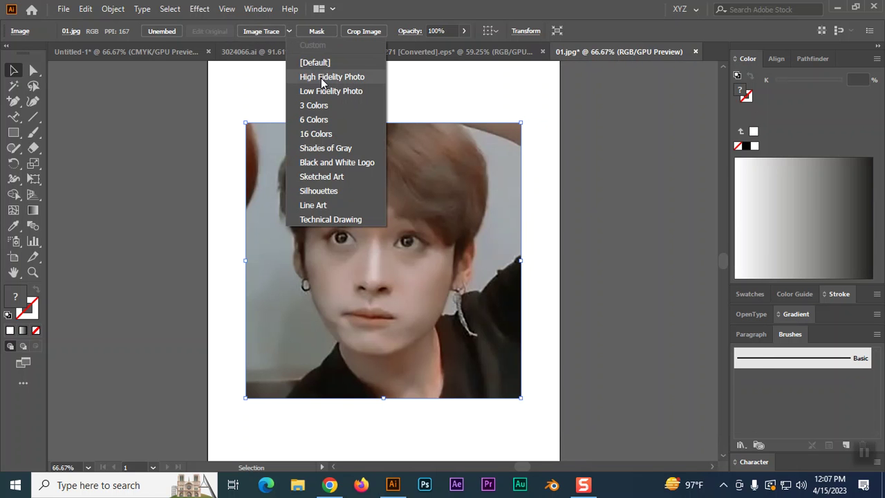
left_click(329, 77)
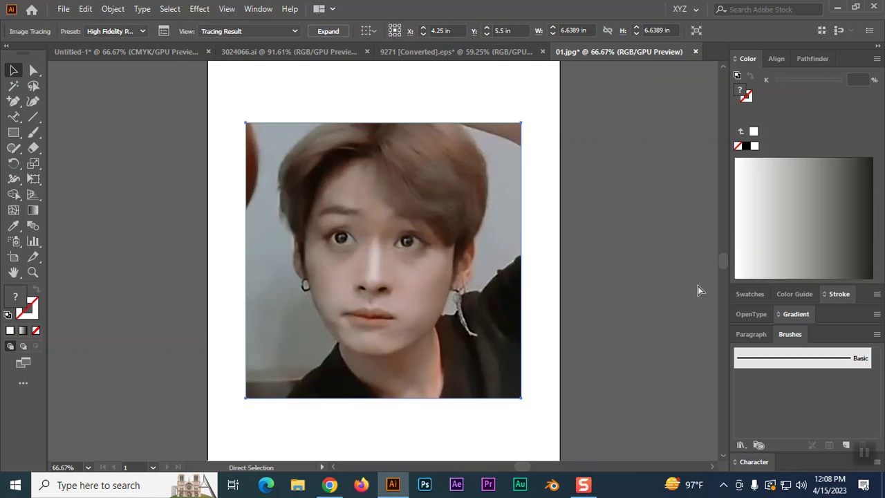
key("ctrl+1")
key("ctrl+minus")
left_click(327, 31)
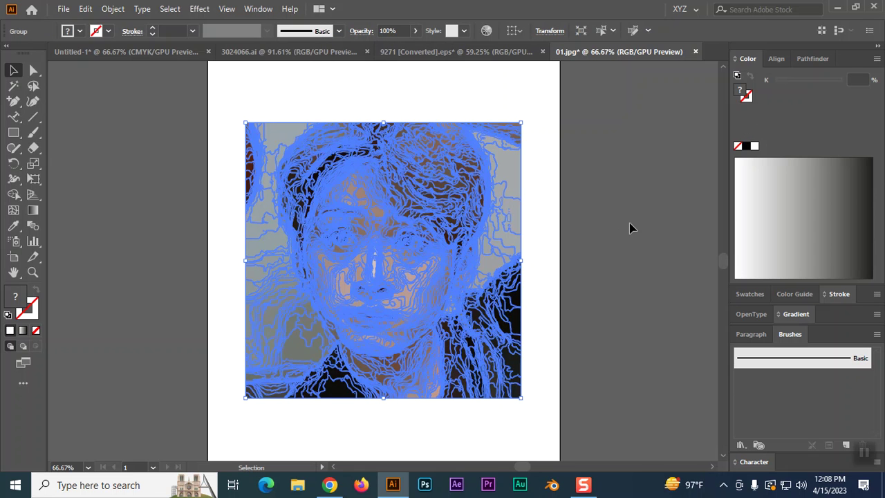
Step: Delete the traced vector group after comparing it with the original photo, then switch to Chrome
key("Delete")
key("ctrl+z")
key("Delete")
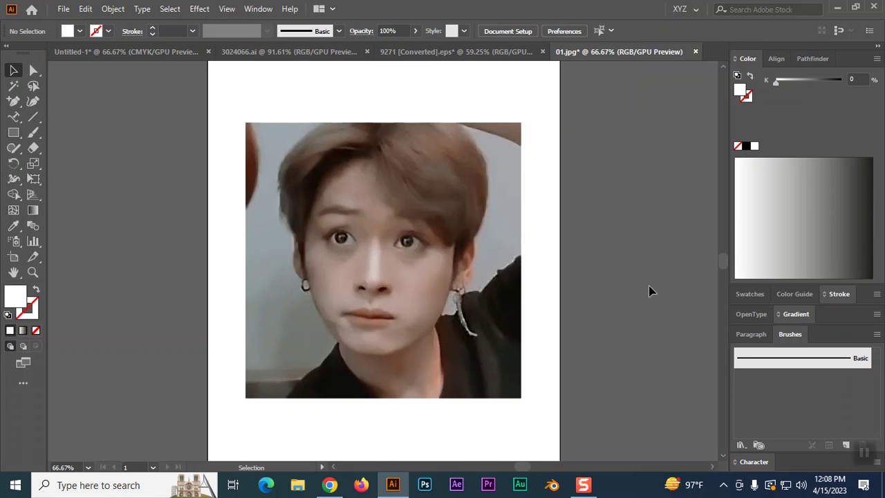
key("ctrl+z")
key("Delete")
key("ctrl+equal")
key("ctrl+equal")
key("ctrl+equal")
key("ctrl+equal")
key("ctrl+equal")
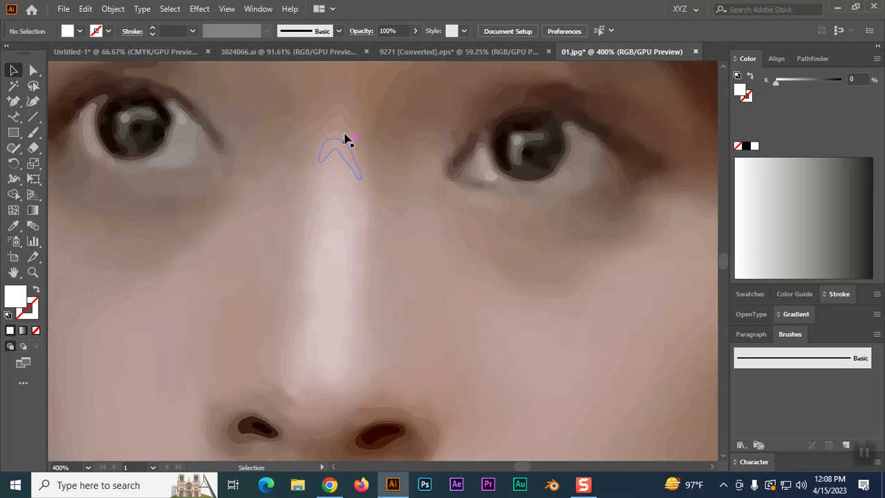
scroll(355, 83, "up", 5)
key("ctrl+minus")
key("ctrl+minus")
key("ctrl+minus")
key("ctrl+minus")
key("ctrl+minus")
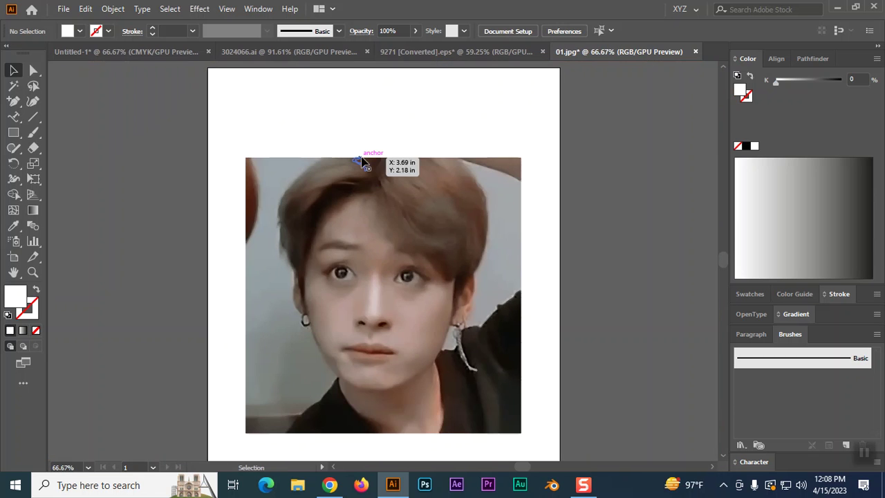
scroll(619, 264, "down", 2)
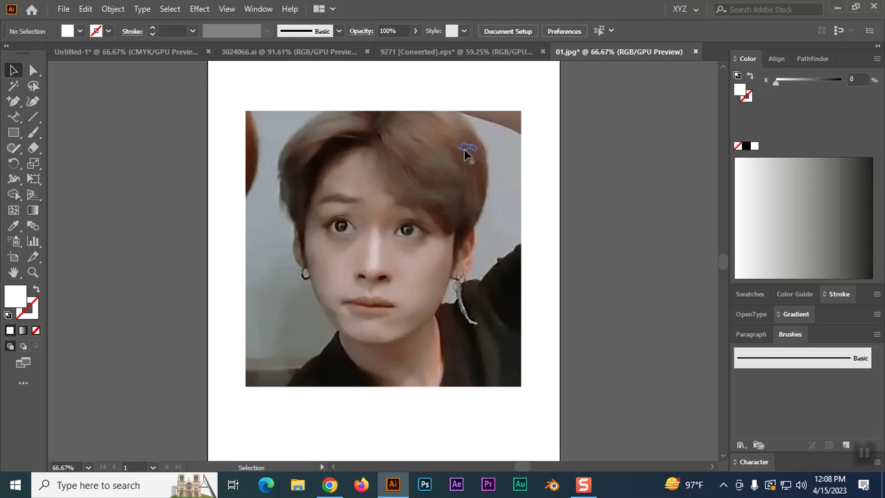
left_click(333, 485)
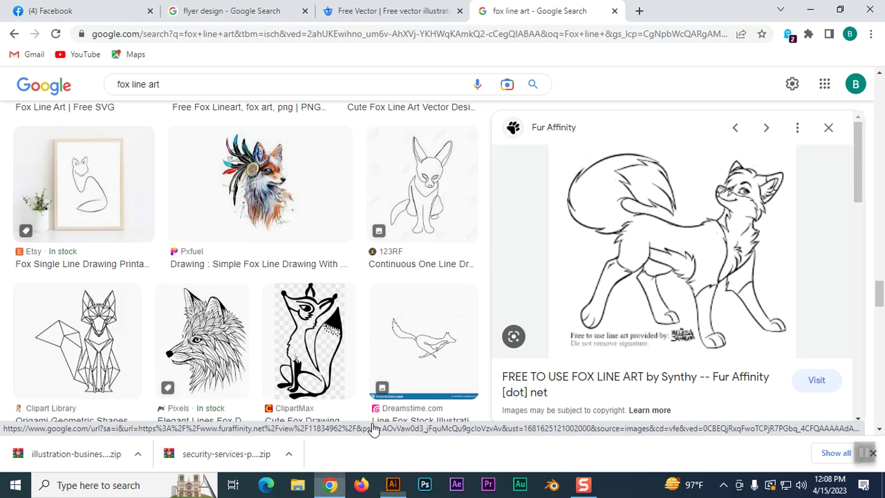
Step: Search Google for 'Illustration' in a new tab and show the Images results
left_click(637, 11)
left_click(427, 275)
type("I")
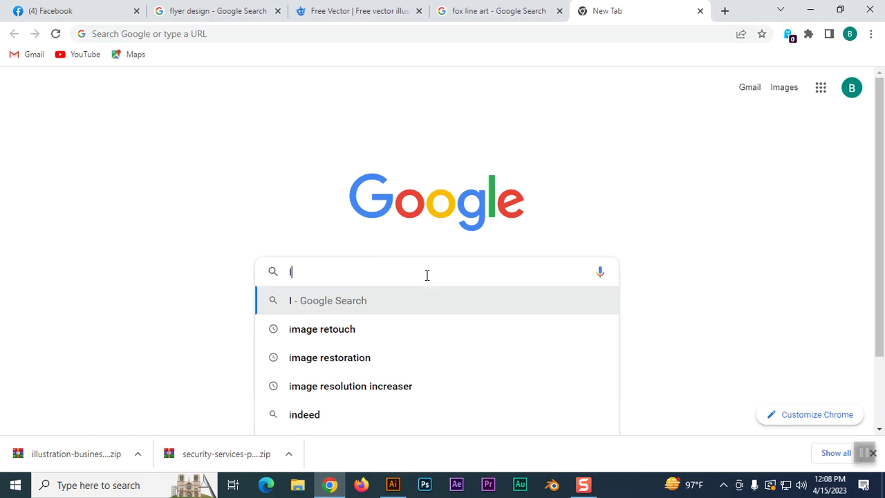
type("llustration")
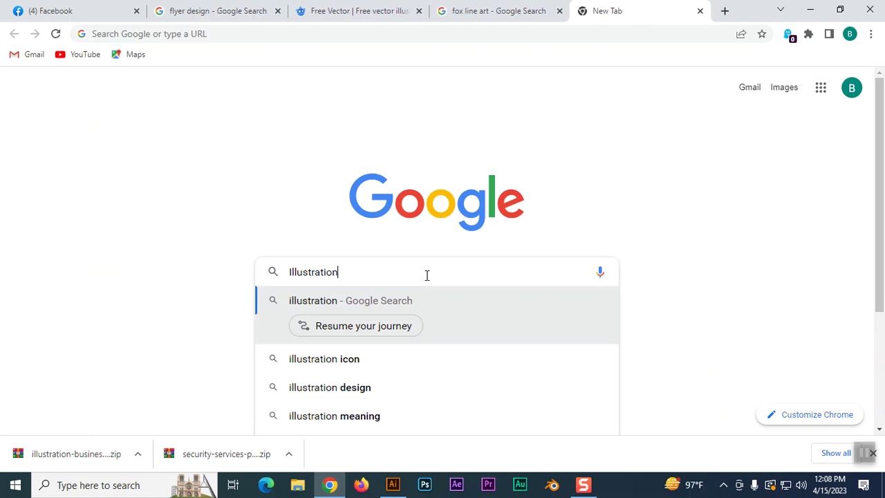
key("Return")
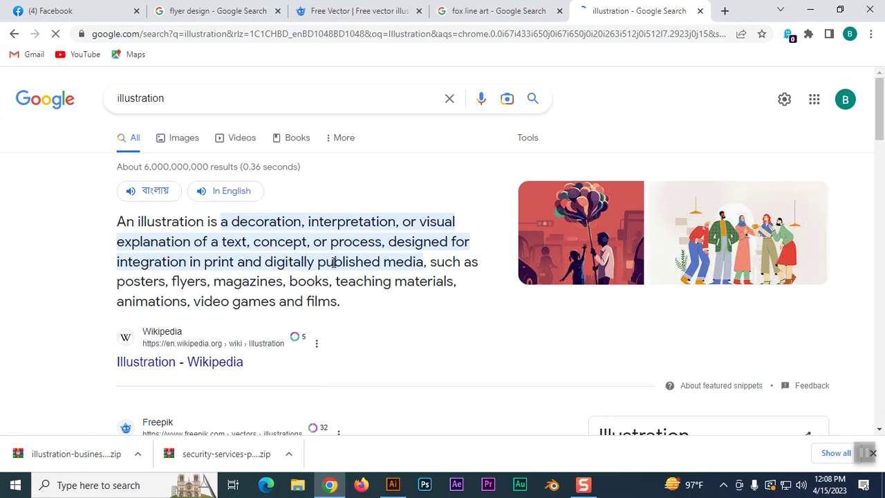
left_click(168, 146)
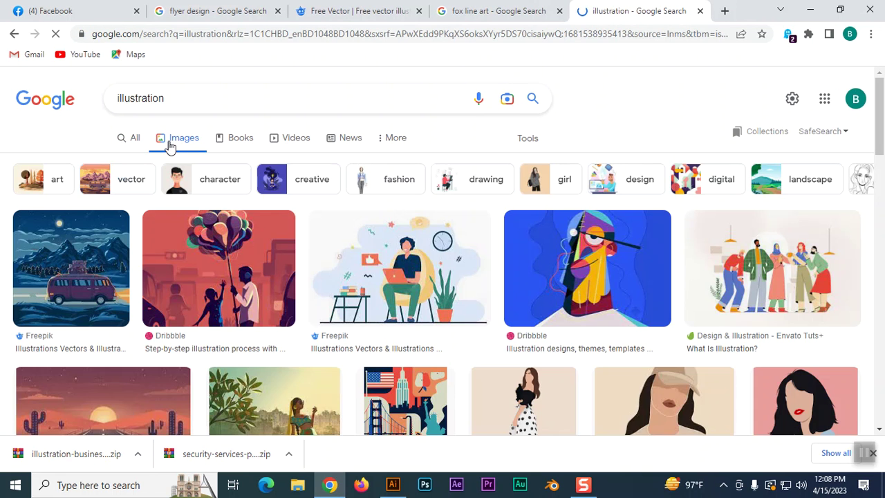
Step: Preview the flat vector portrait and a related Pinterest portrait illustration, then return to Illustrator
scroll(333, 295, "down", 5)
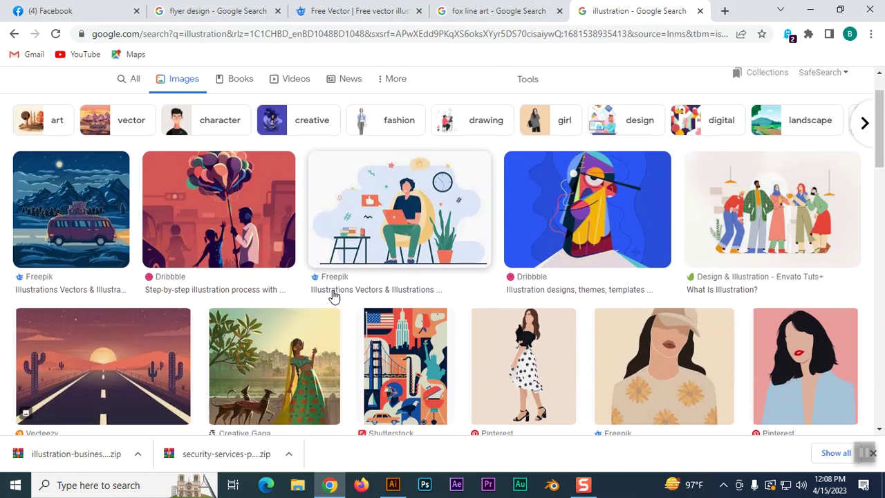
left_click(258, 246)
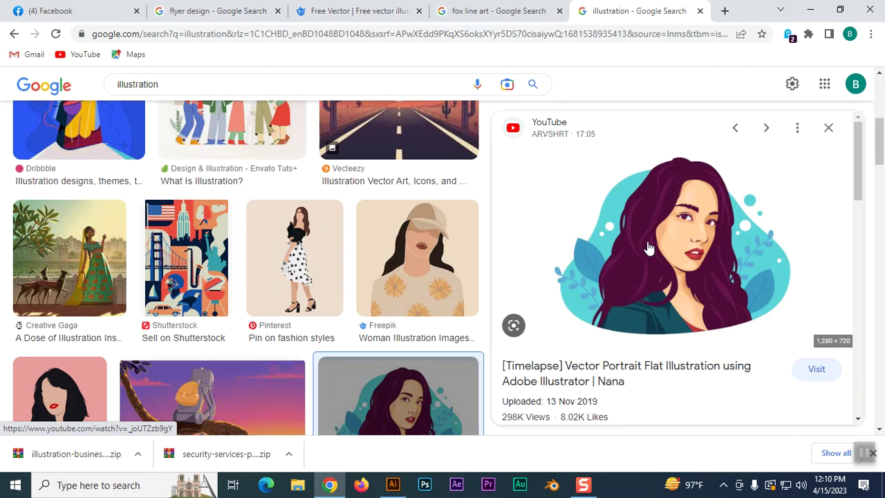
scroll(248, 242, "up", 2)
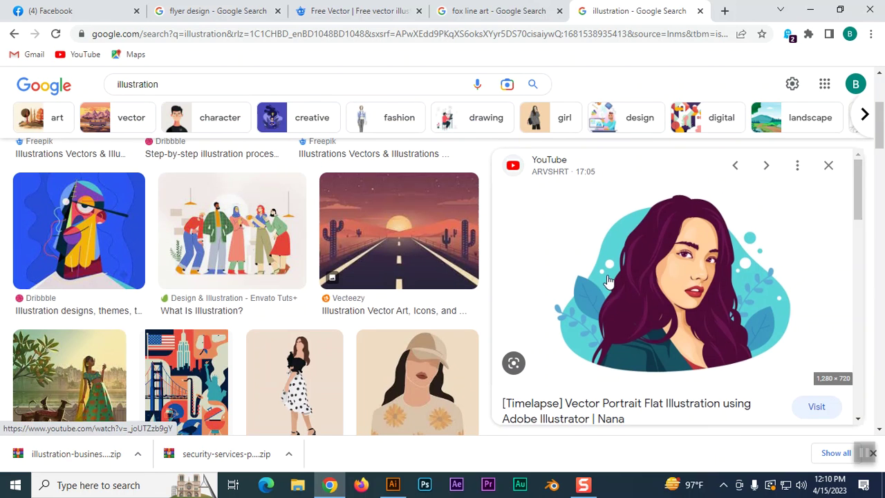
scroll(585, 182, "down", 1)
scroll(568, 207, "down", 5)
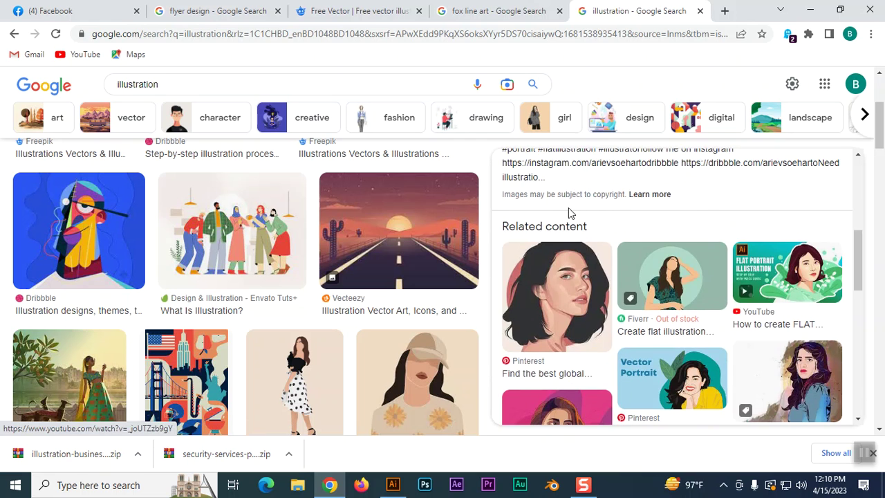
left_click(544, 300)
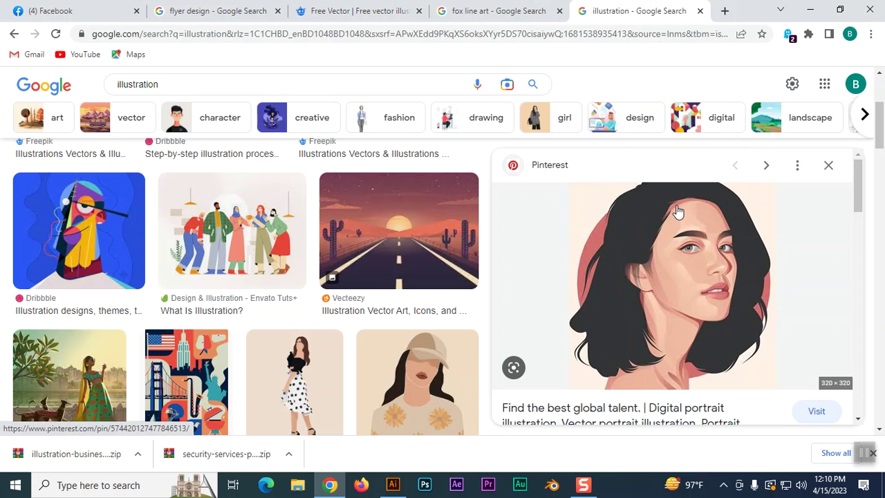
left_click(394, 483)
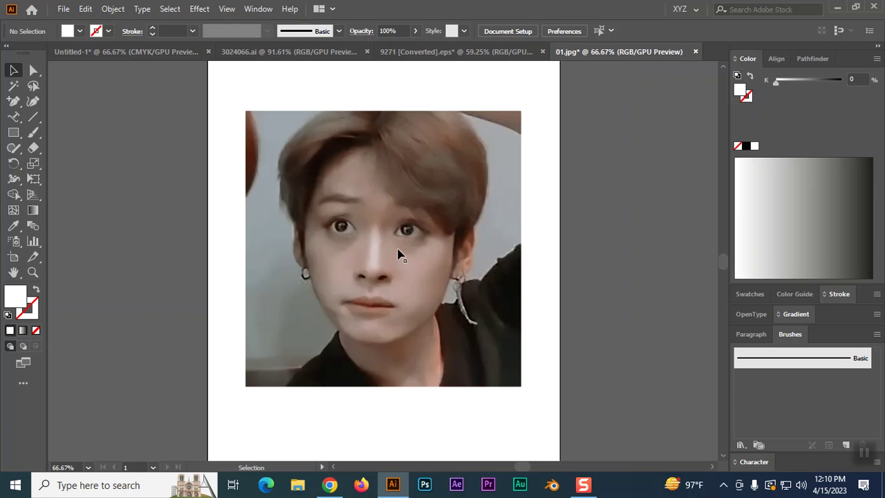
Step: Select the traced portrait group, check it by zooming in and out, and delete it
left_click(358, 237)
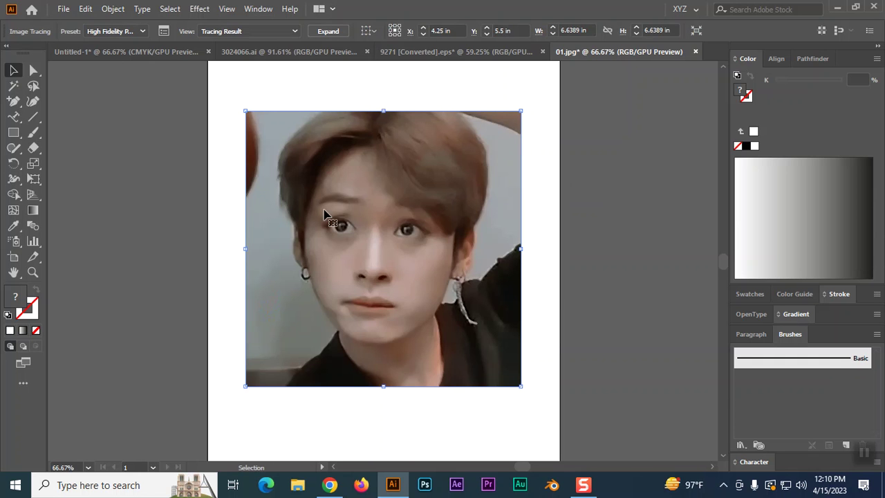
key("ctrl+plus")
key("ctrl+plus")
key("ctrl+plus")
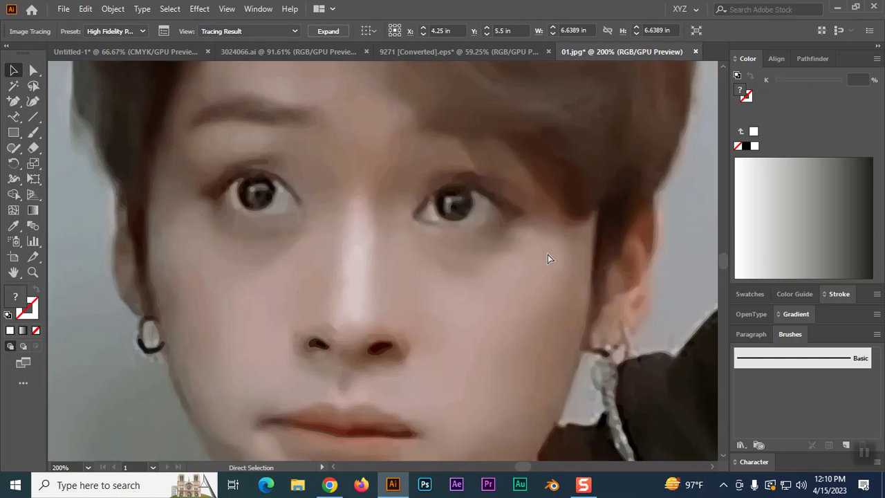
key("ctrl+minus")
key("ctrl+minus")
key("ctrl+minus")
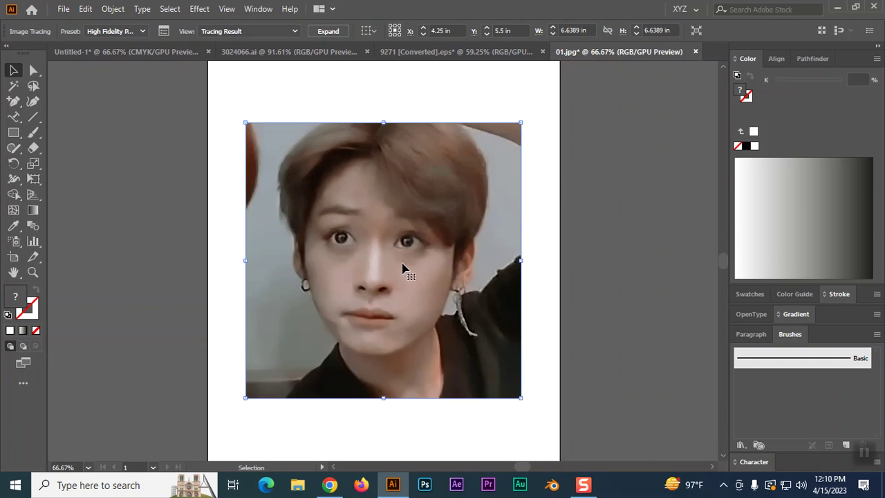
key("Delete")
left_click(63, 10)
Step: Try reopening 01.jpg, dismiss the already-open notice, and close 01.jpg without saving
left_click(80, 54)
left_click(172, 198)
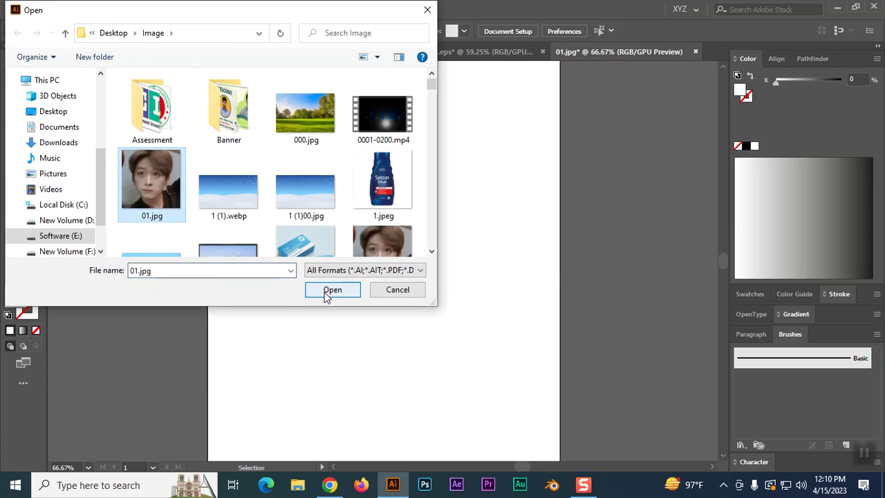
left_click(327, 291)
left_click(560, 259)
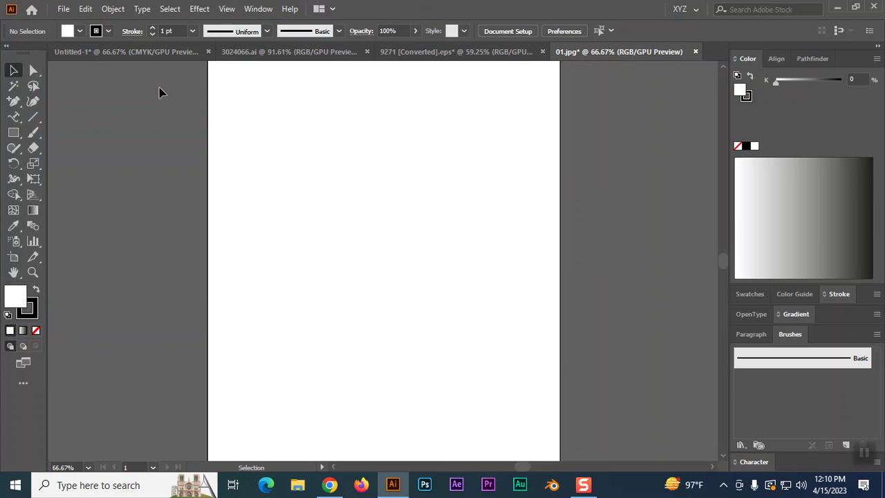
left_click(696, 52)
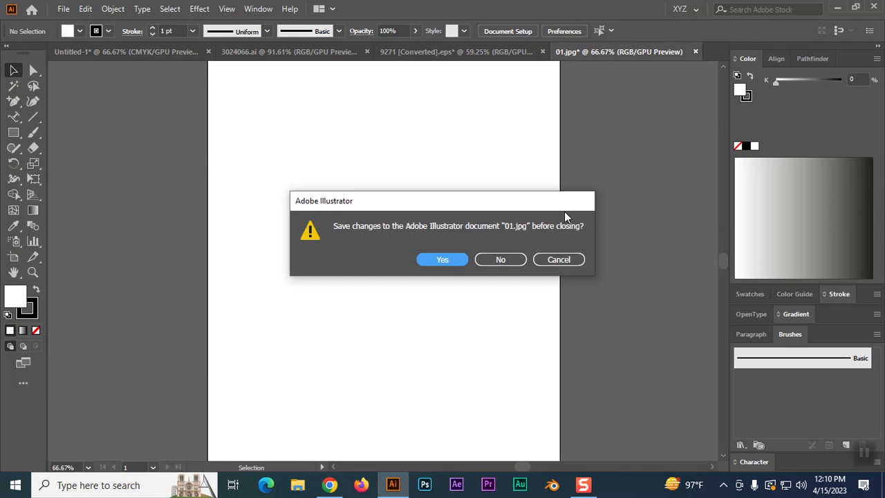
left_click(500, 261)
Step: Attempt to open the businessman PNG image and dismiss the unreadable-file error
left_click(63, 9)
left_click(86, 53)
scroll(351, 197, "down", 3)
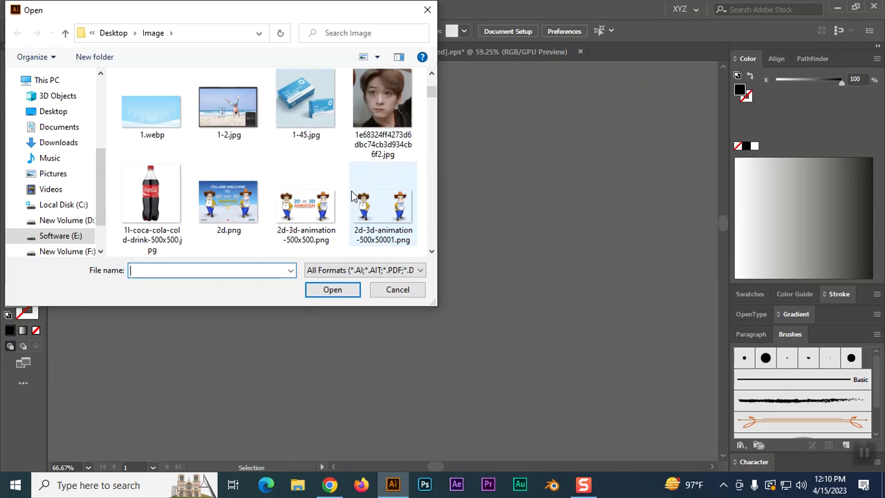
scroll(325, 194, "down", 1)
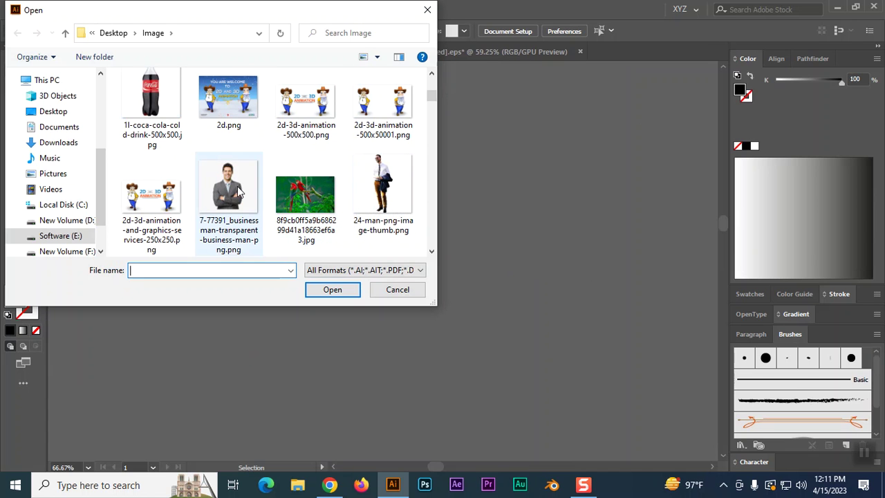
left_click(252, 203)
left_click(328, 288)
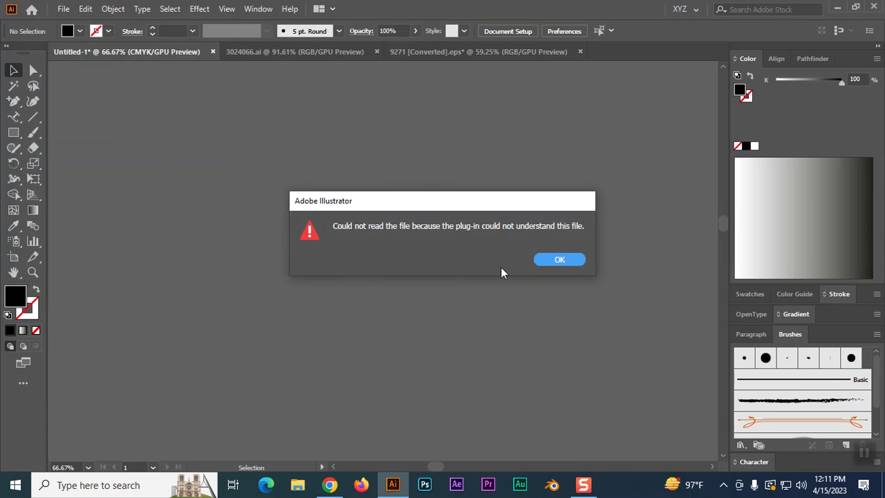
left_click(558, 260)
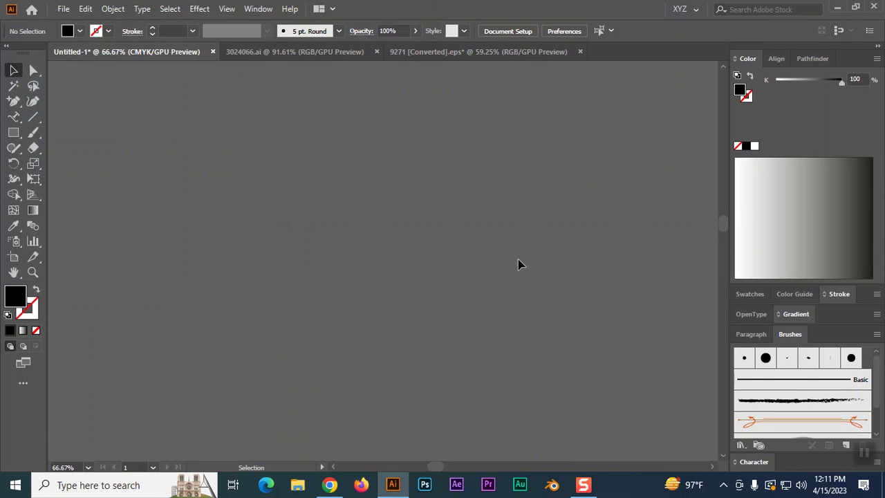
Step: Open the 123456.jpg portrait photo from the Desktop Image folder
left_click(63, 8)
left_click(86, 53)
scroll(374, 220, "down", 4)
left_click(388, 198)
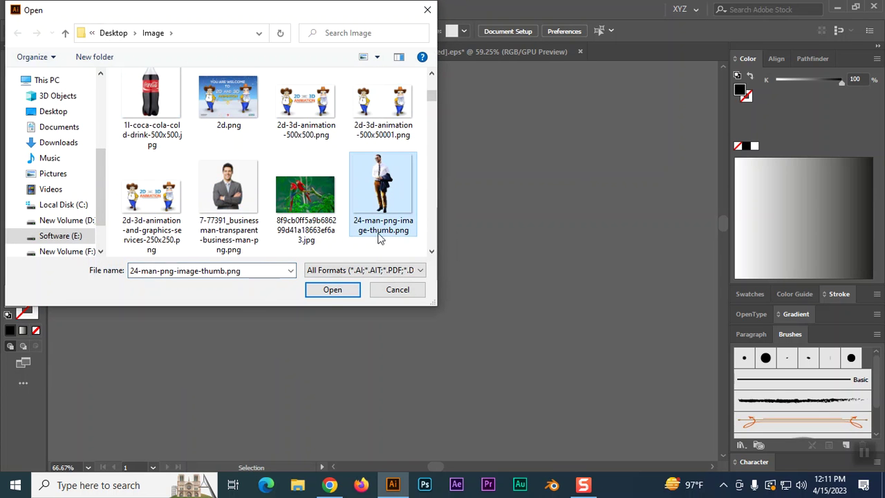
scroll(310, 201, "down", 1)
scroll(310, 205, "down", 2)
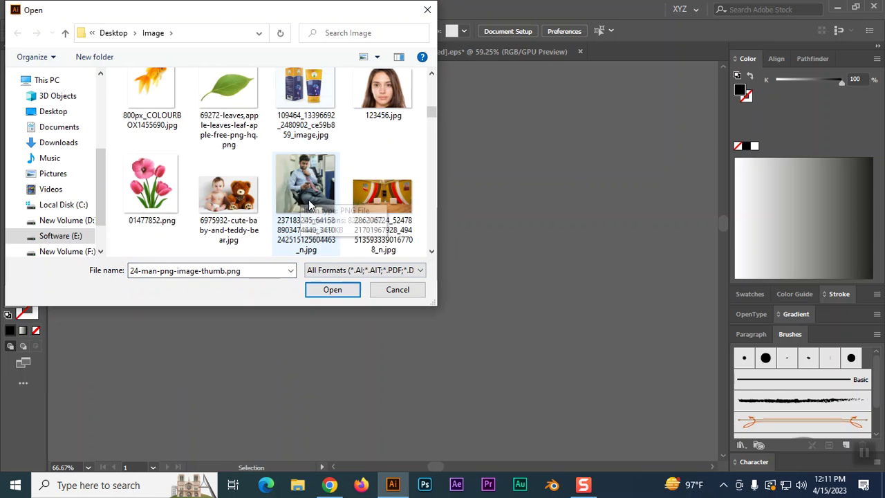
left_click(382, 129)
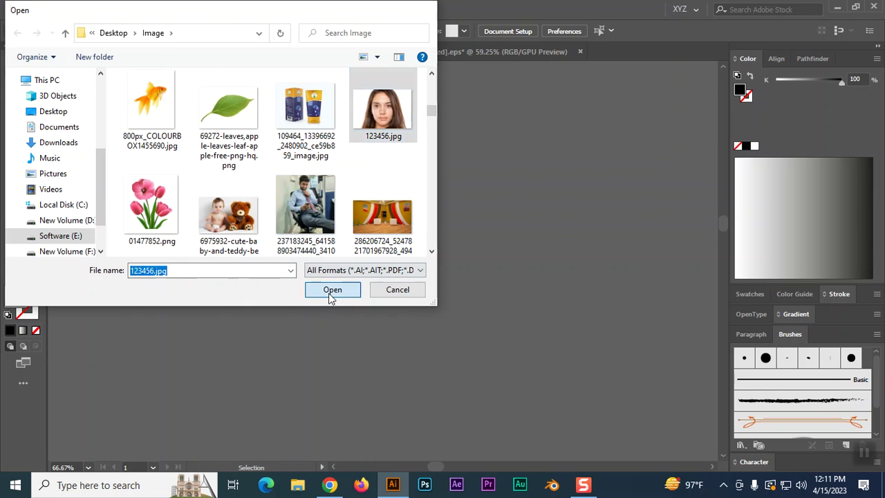
left_click(330, 289)
Step: Enlarge the 123456.jpg photo to fill the artboard and zoom in on it
left_click_drag(446, 302, 574, 387)
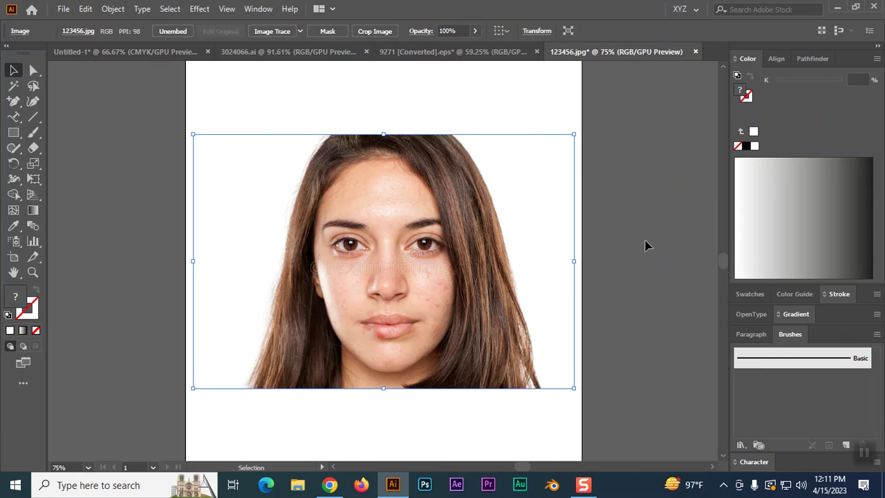
key("a")
key("ctrl+1")
key("v")
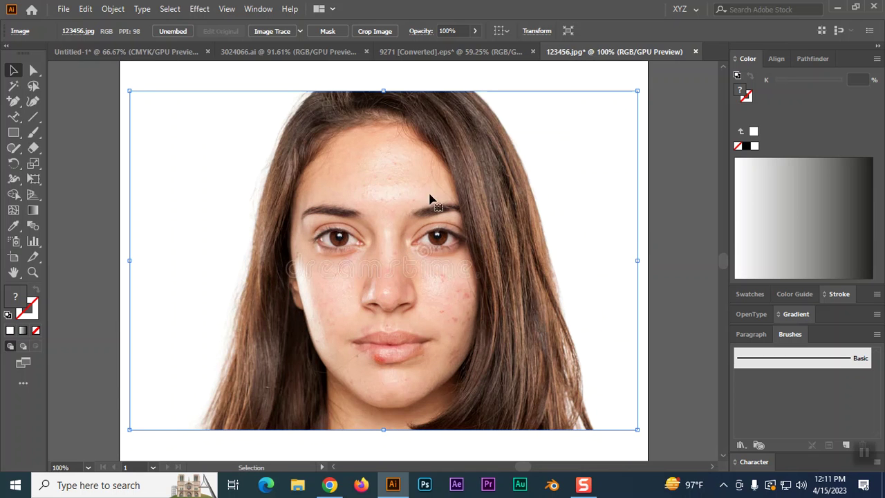
Step: Trace the photo with the 6 Colors preset, then switch from the Pen to the Selection tool
left_click(300, 31)
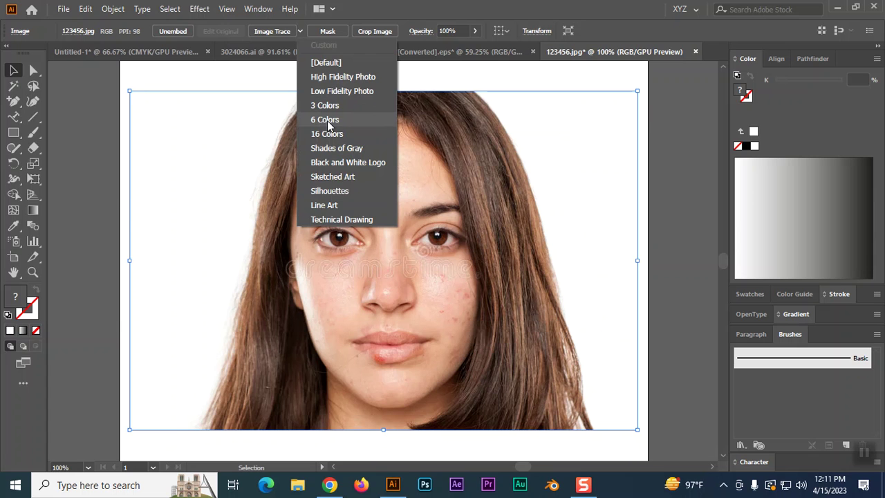
left_click(327, 122)
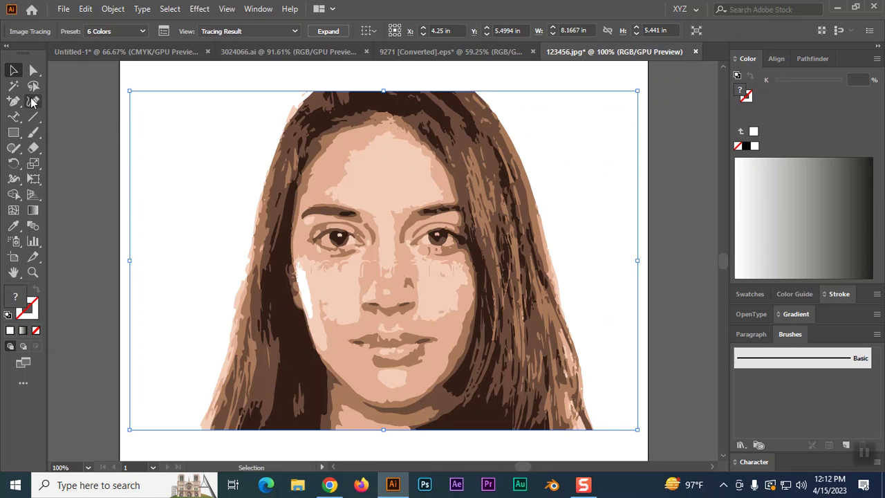
left_click_drag(26, 105, 50, 104)
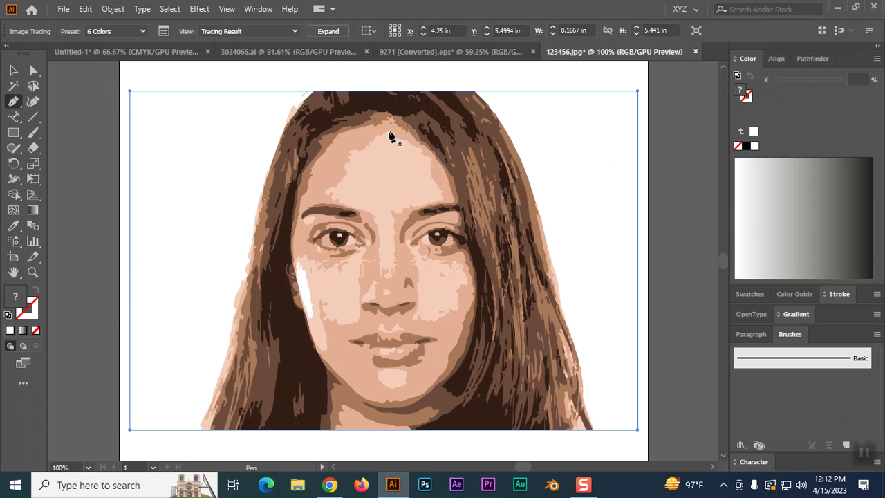
key("v")
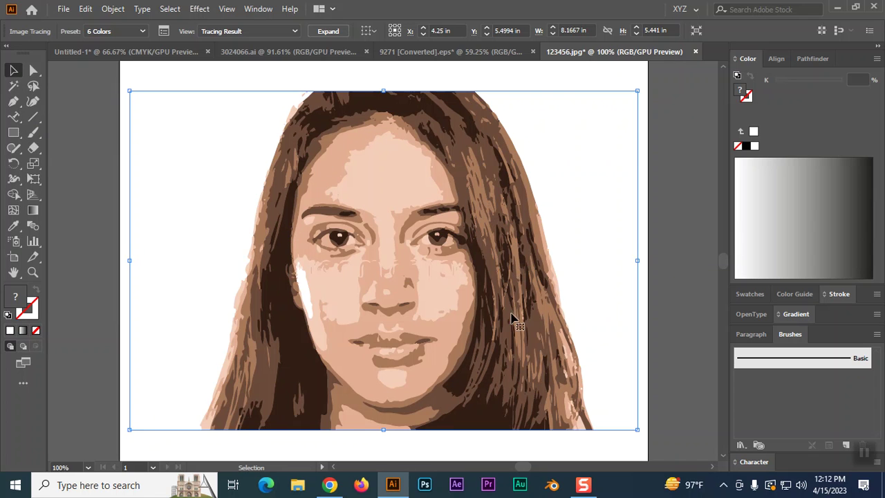
Step: In Chrome's illustration results, preview the '29 Illustration ideas' image and an Adobe Illustrator video
left_click(342, 484)
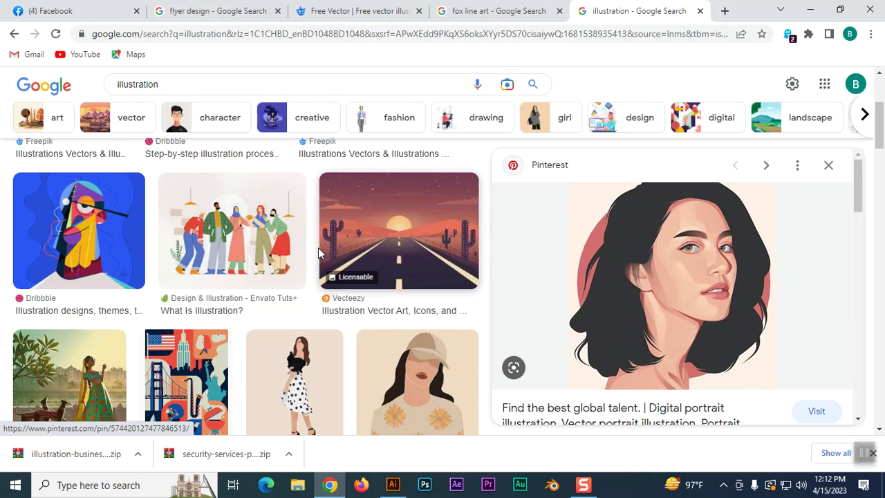
scroll(318, 249, "down", 4)
left_click(59, 283)
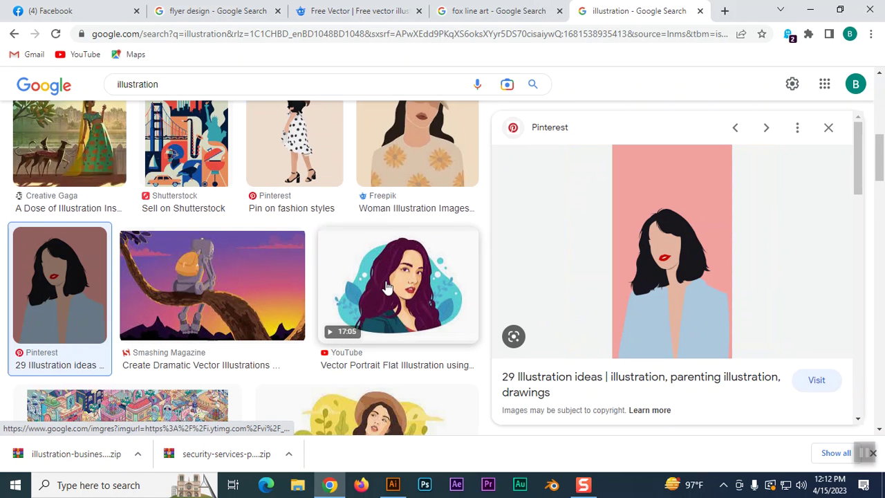
scroll(387, 287, "down", 4)
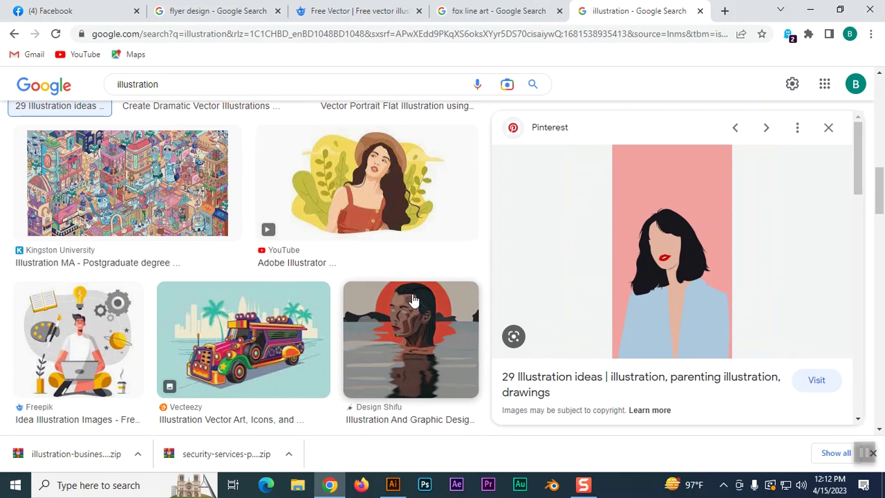
left_click(385, 173)
scroll(158, 316, "down", 4)
scroll(365, 319, "down", 3)
scroll(504, 325, "down", 2)
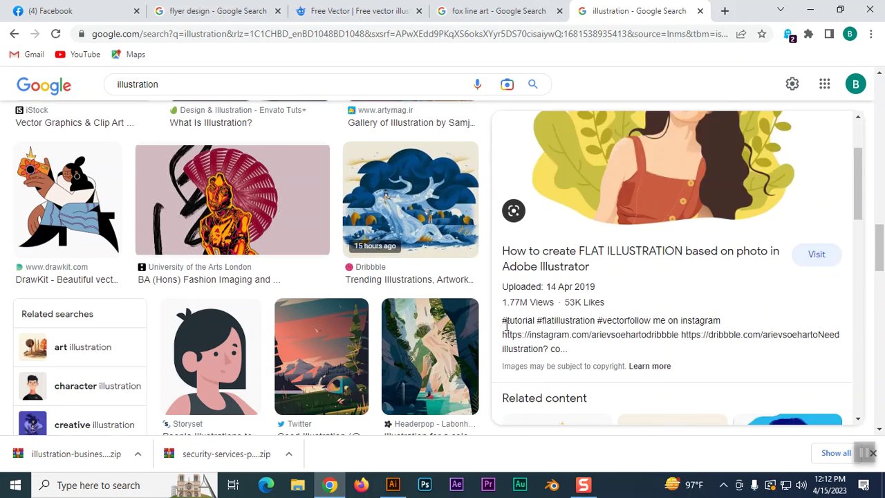
scroll(504, 325, "down", 5)
scroll(815, 395, "down", 3)
Step: Preview more portrait references, such as Portrait Flat Illustration and My illustrated portraits, then open a new tab
left_click(796, 190)
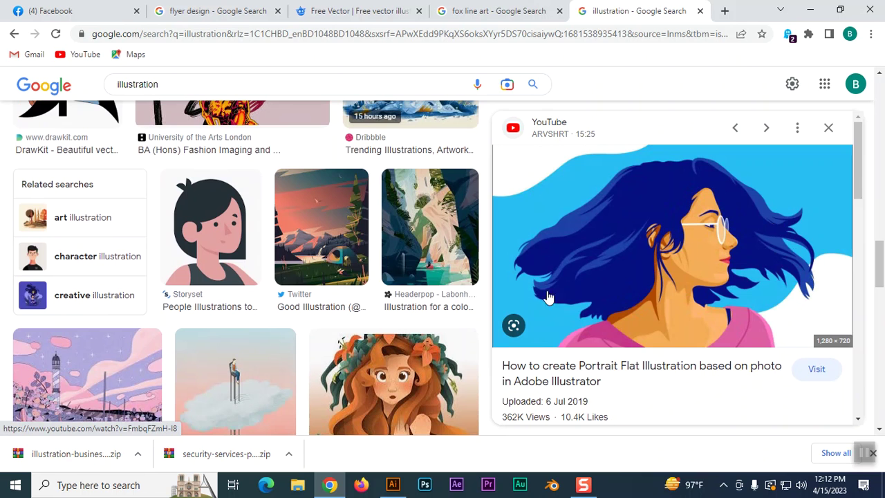
scroll(643, 312, "down", 5)
left_click(808, 258)
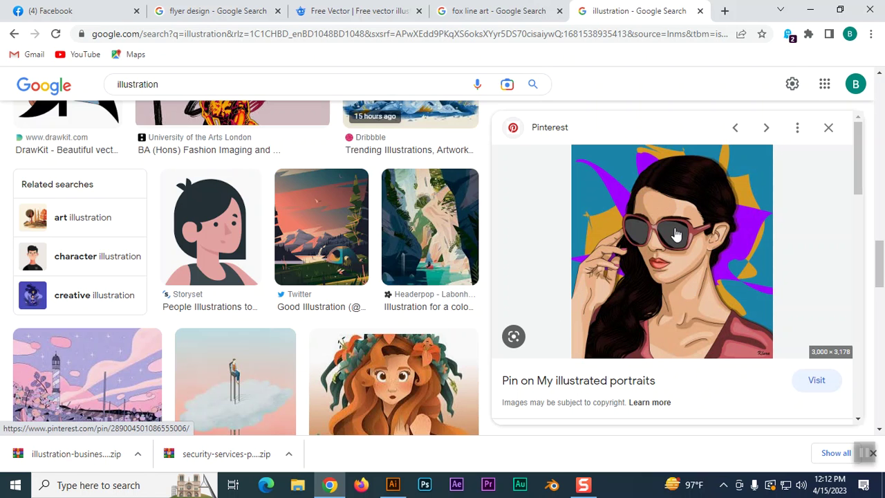
scroll(396, 343, "down", 5)
scroll(642, 316, "down", 4)
left_click(682, 310)
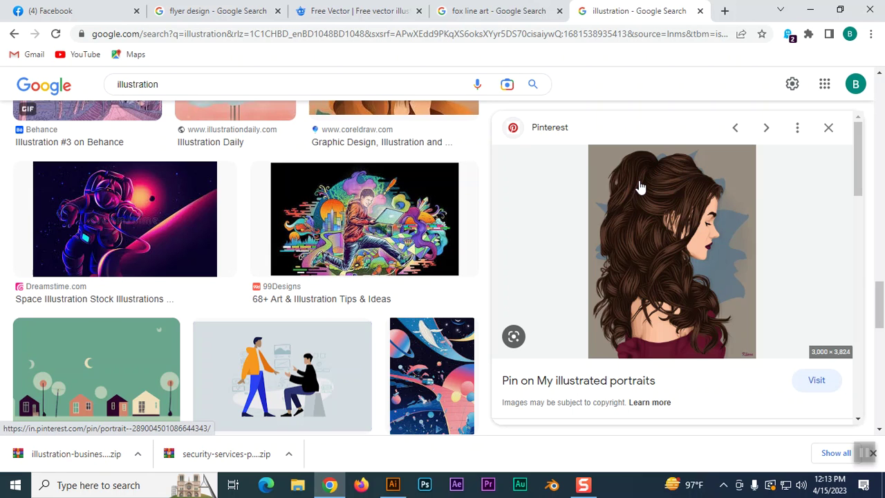
scroll(634, 293, "down", 4)
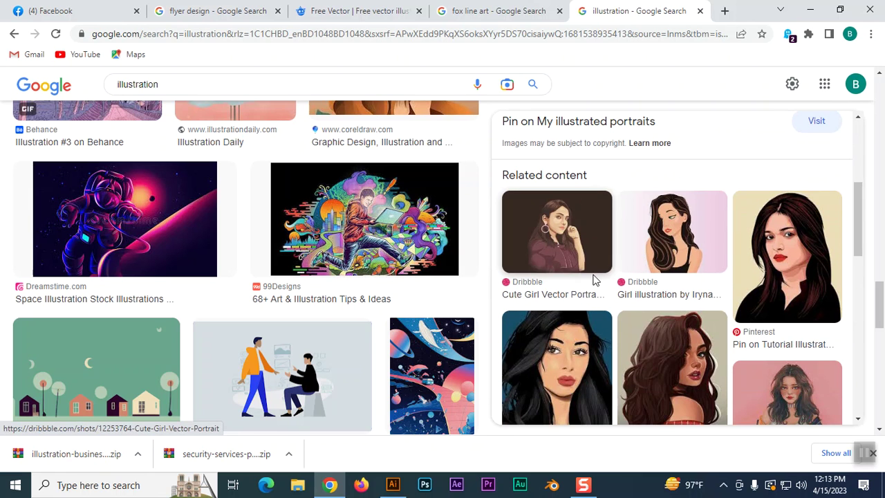
left_click(790, 269)
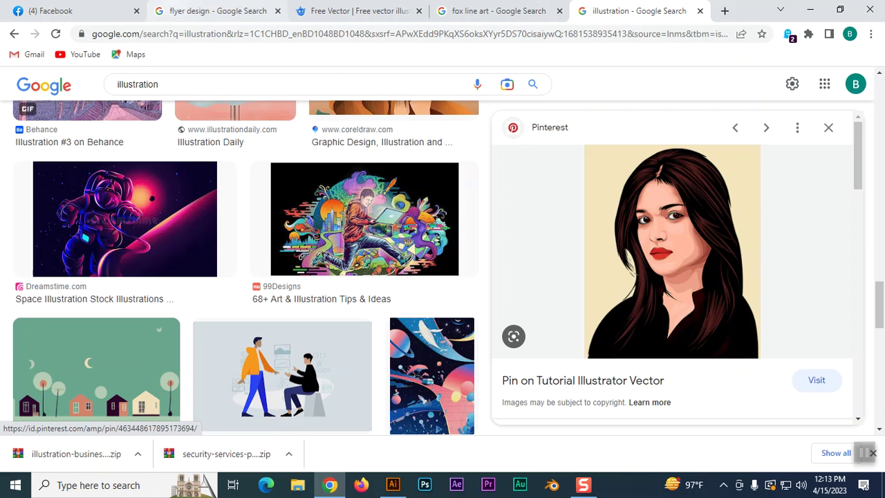
left_click(724, 12)
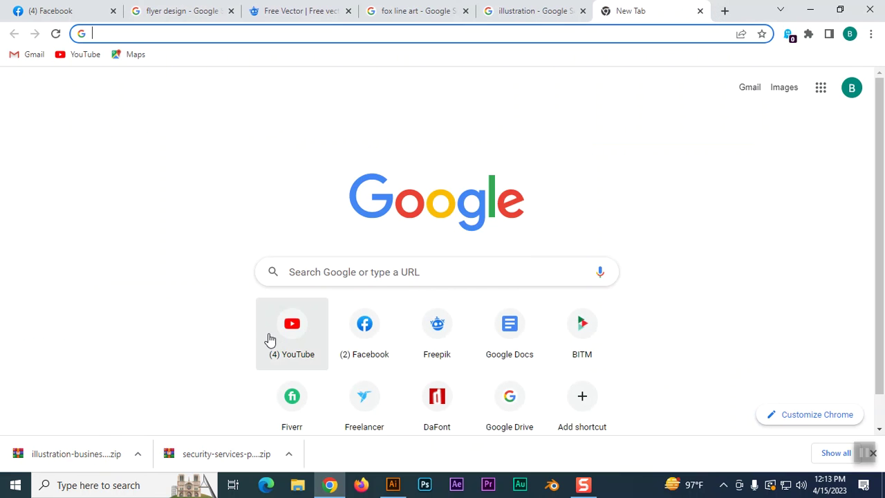
Step: Go to YouTube, search for 'illustration tut' and scroll through the results
left_click(278, 331)
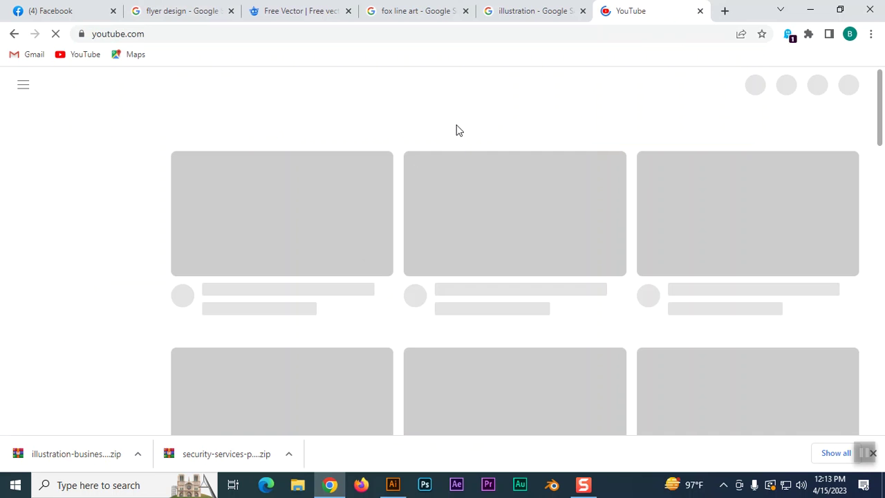
left_click(289, 85)
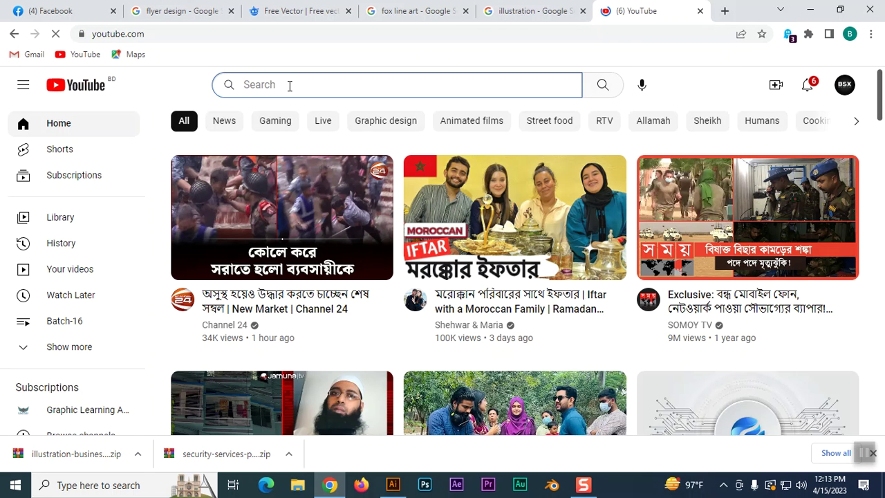
type("illu")
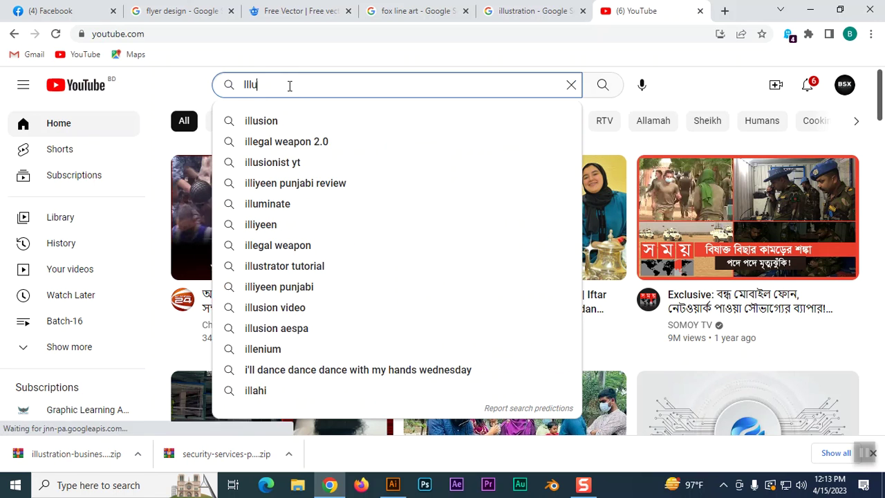
type("stration")
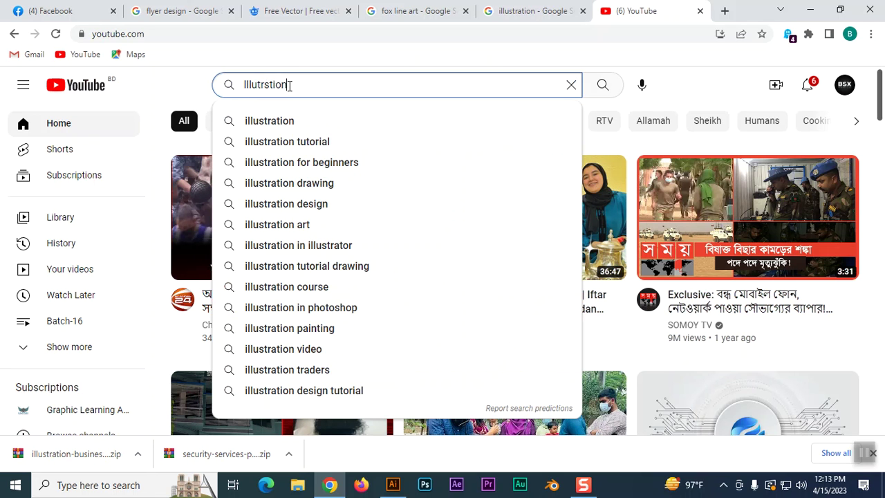
type(" tutorial")
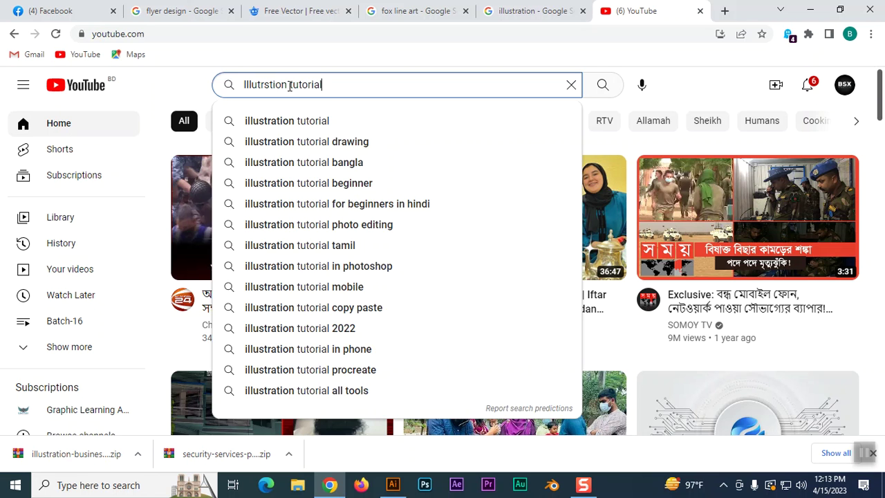
key("Return")
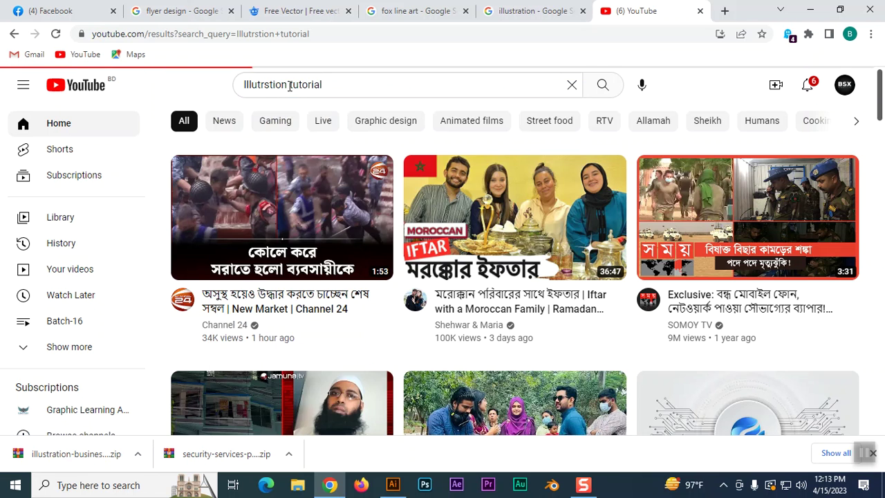
scroll(638, 286, "down", 6)
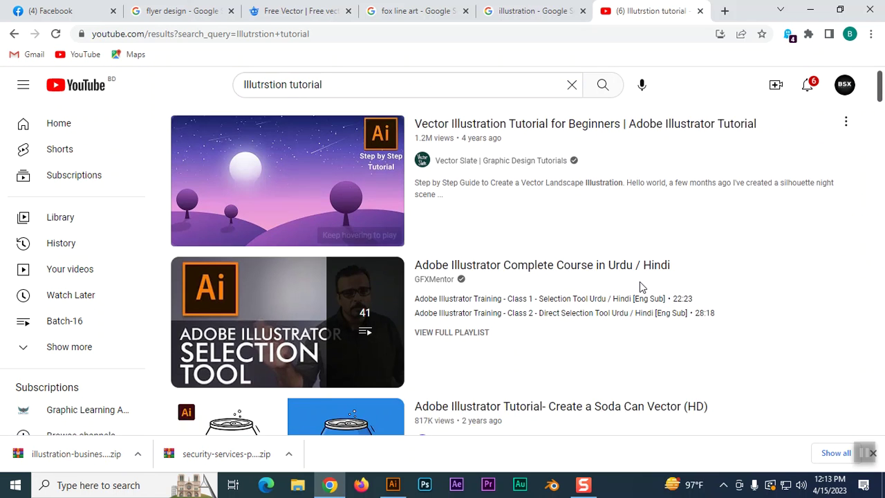
scroll(535, 287, "down", 8)
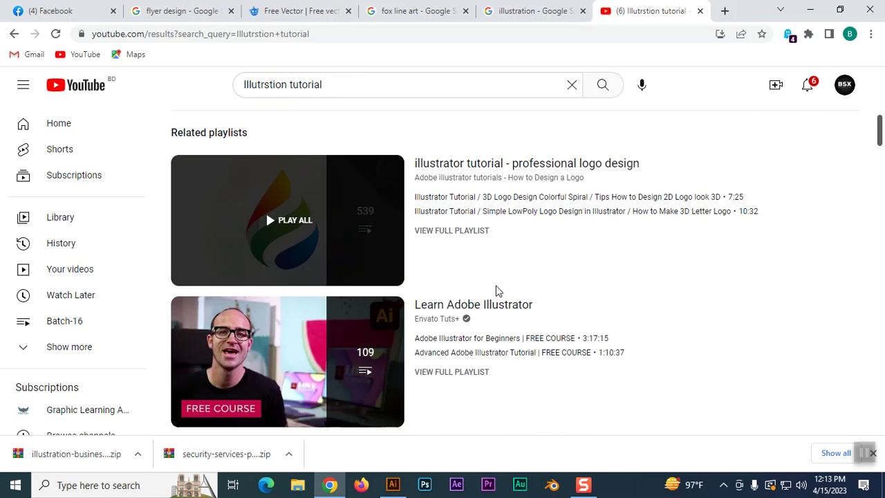
scroll(497, 289, "down", 5)
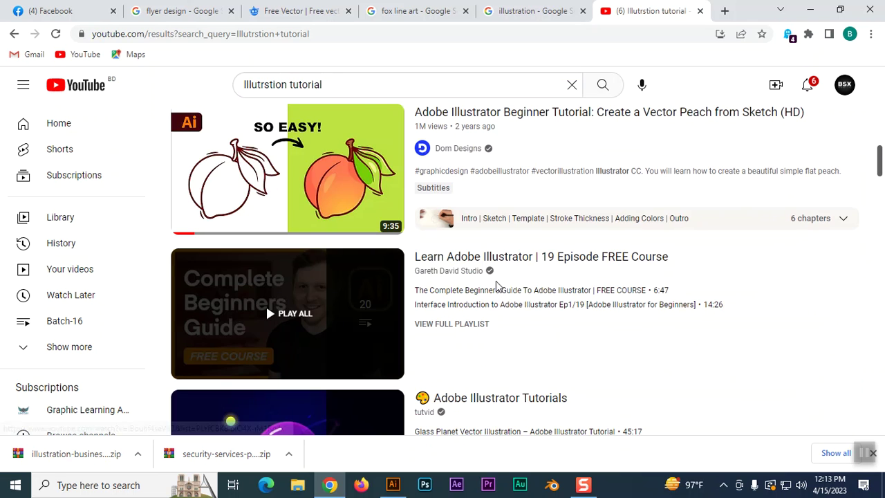
Step: Correct the typo in the search query, search again and browse the new results
left_click(342, 85)
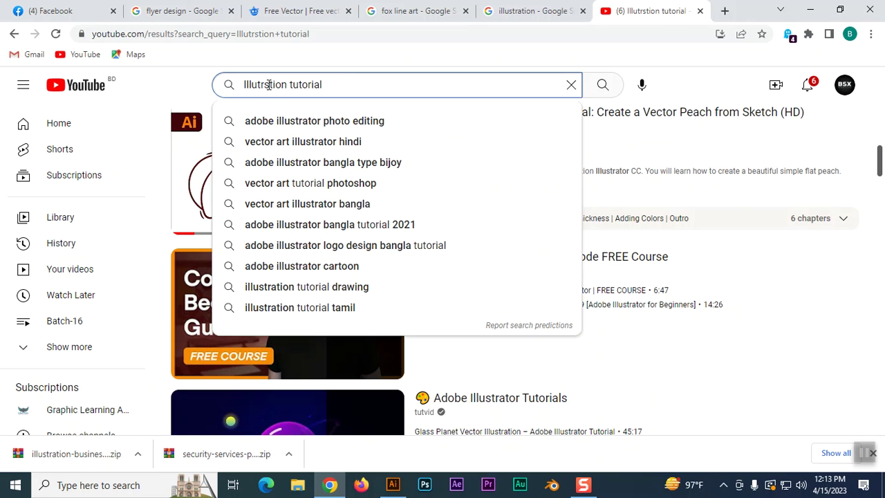
key("Left")
key("Left")
key("Left")
key("Left")
key("Left")
key("Left")
key("Left")
key("Left")
key("Left")
key("Left")
key("Left")
key("Left")
key("Left")
key("BackSpace")
type("a")
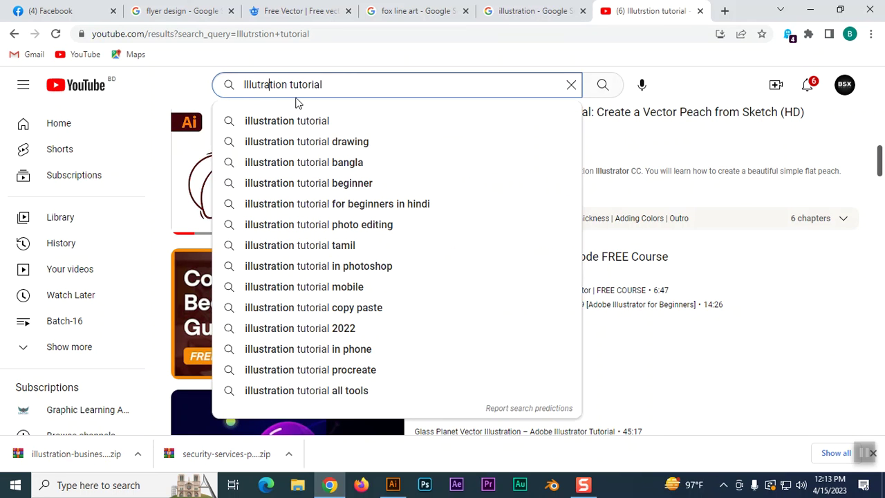
left_click(607, 87)
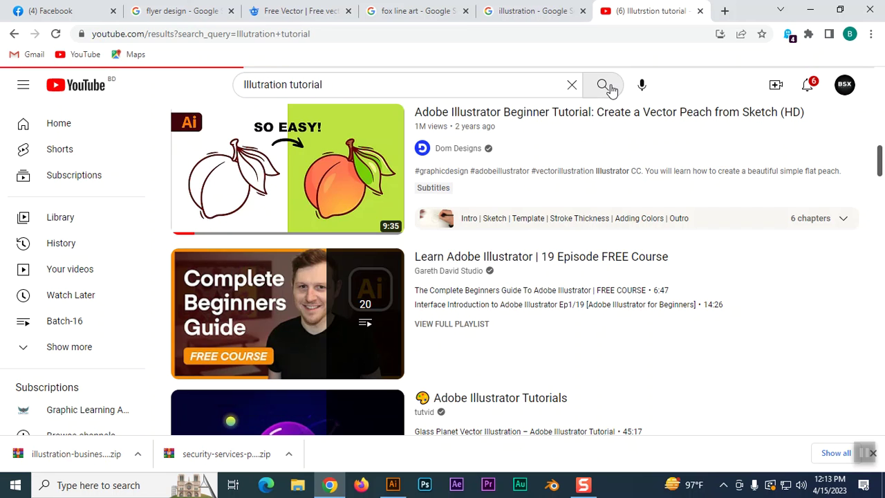
scroll(549, 290, "down", 10)
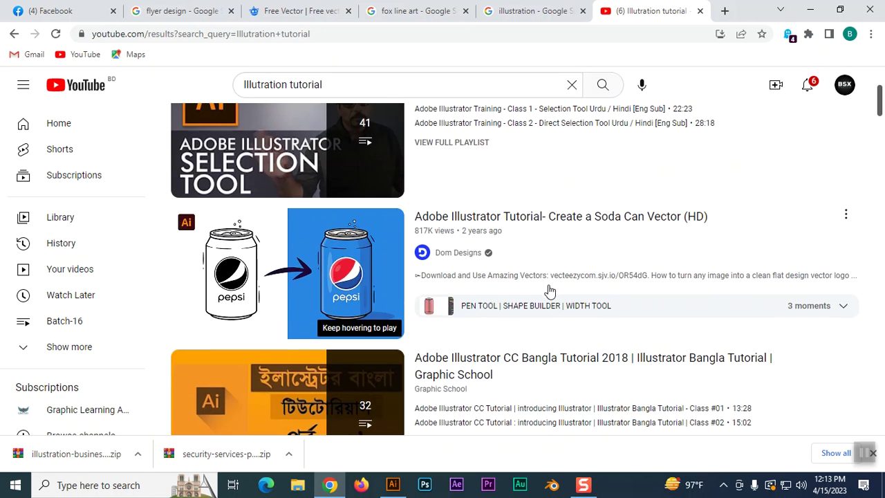
scroll(549, 291, "down", 12)
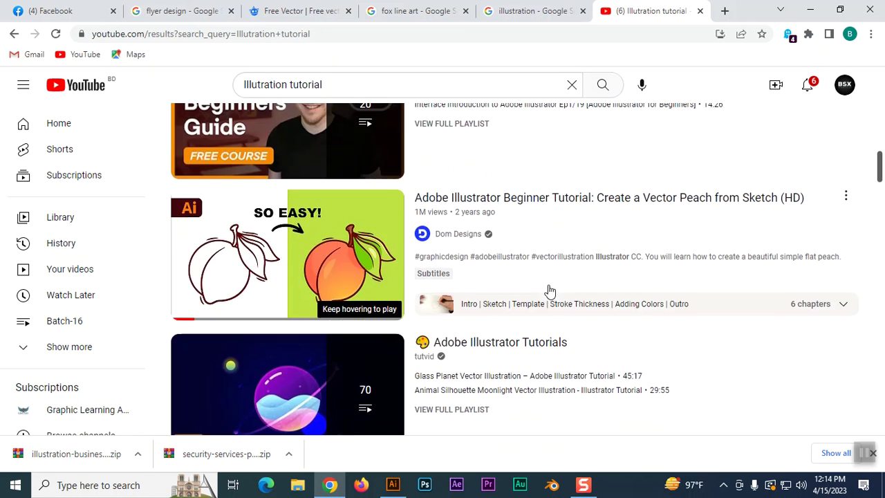
scroll(549, 291, "down", 9)
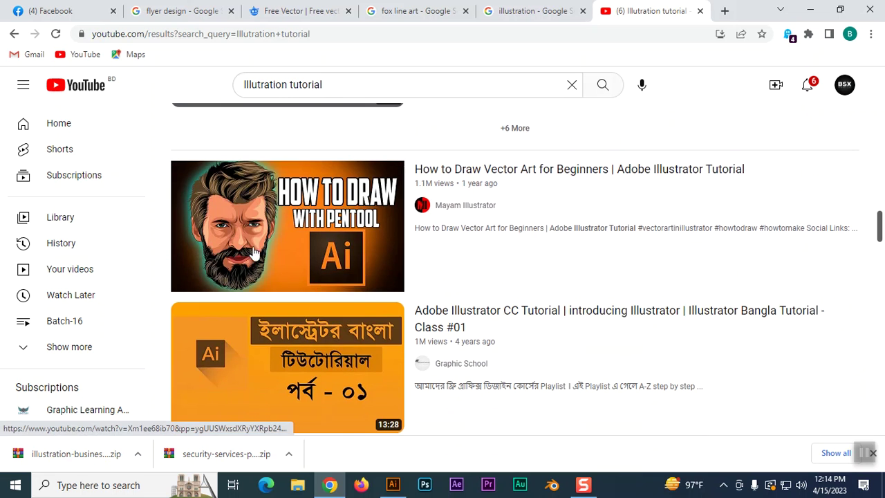
mouse_move(217, 205)
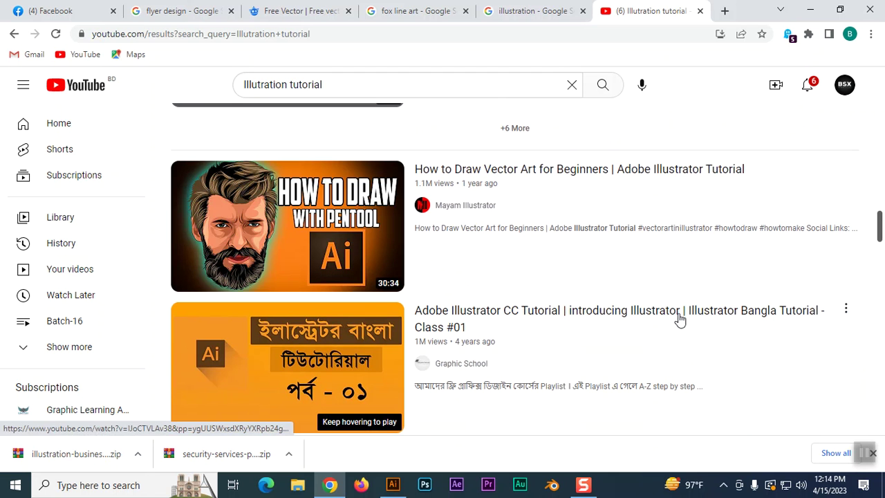
mouse_move(732, 341)
scroll(732, 342, "down", 8)
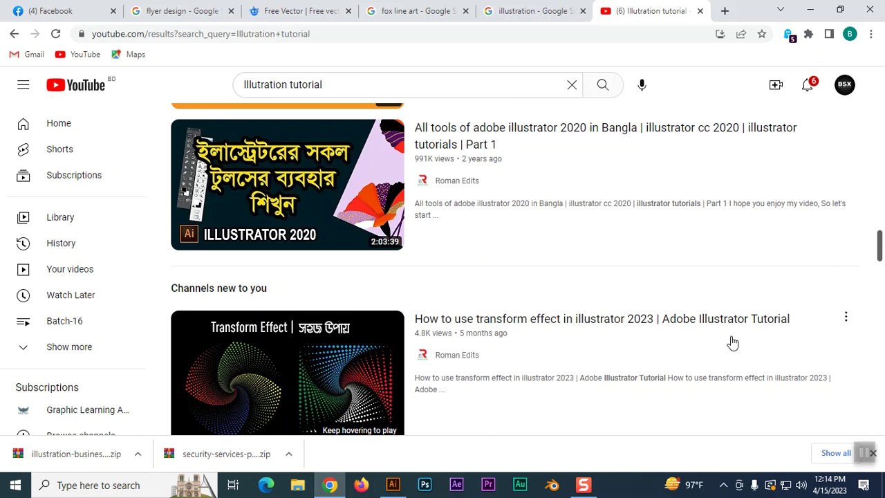
scroll(733, 342, "down", 5)
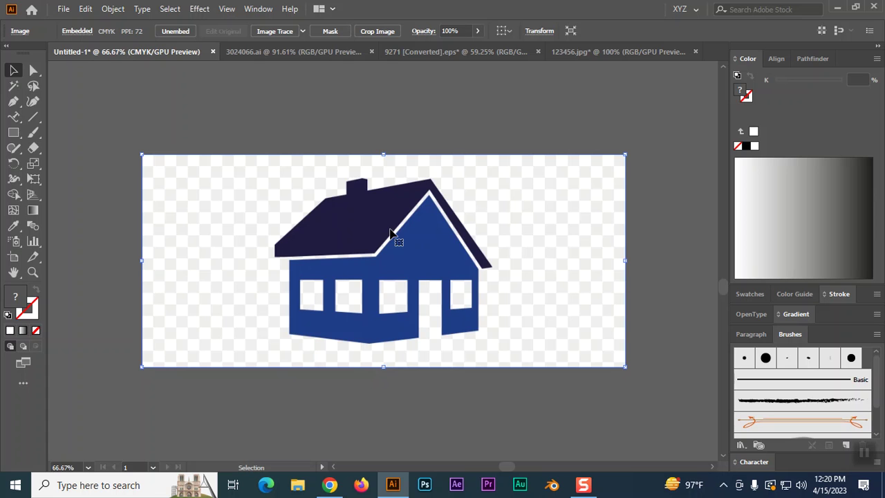
Step: Trace the blue house image using the High Fidelity Photo preset
left_click(302, 31)
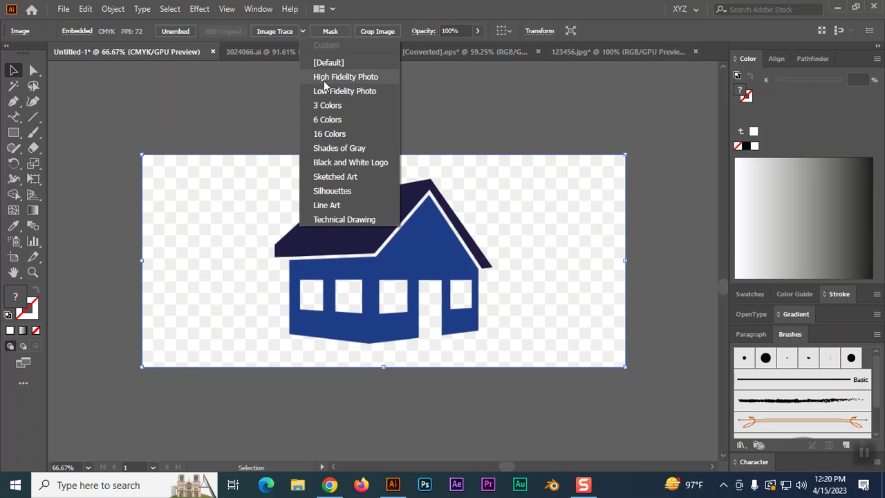
left_click(348, 76)
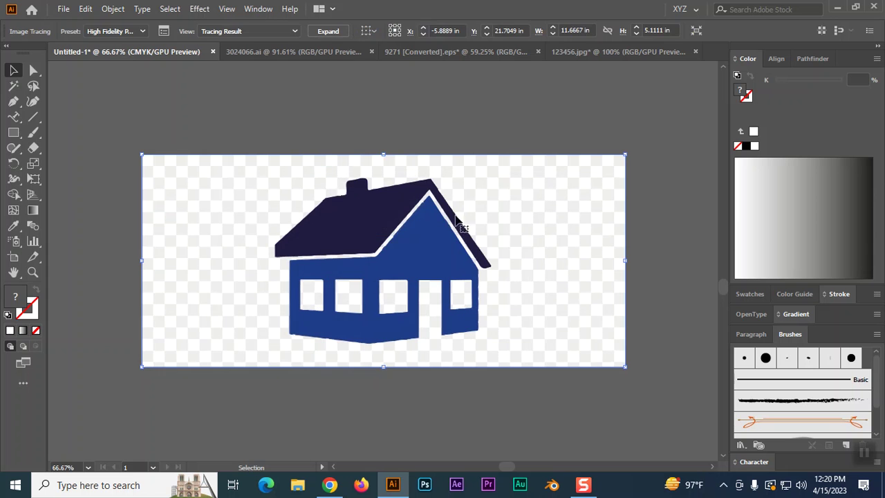
Step: Expand the traced house, ungroup it and delete the white background
left_click(330, 30)
right_click(377, 227)
left_click(442, 334)
left_click(487, 273)
key("Delete")
Step: Move the dark roof and blue house body above the artboard
left_click(380, 237)
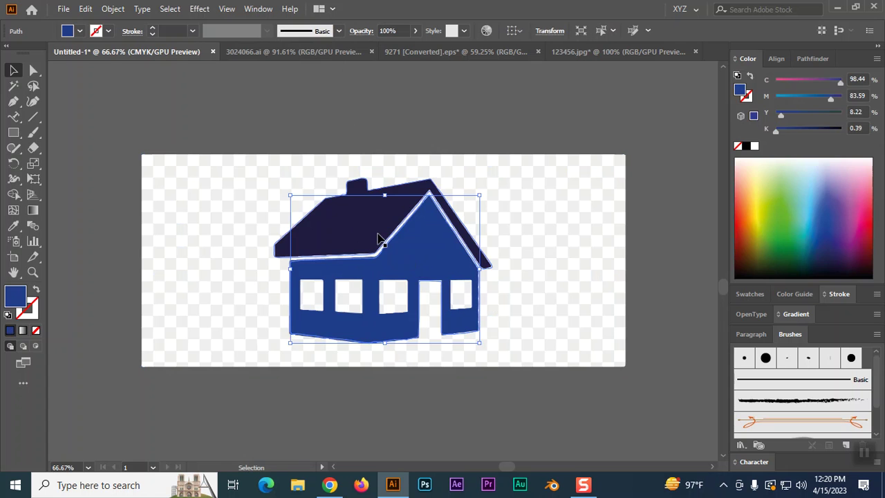
left_click(379, 210, "shift")
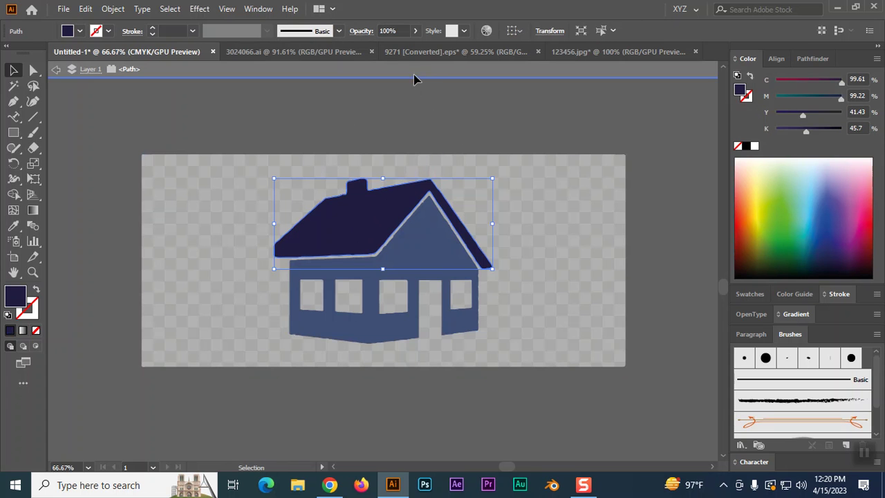
left_click(415, 76)
scroll(454, 237, "up", 3)
left_click_drag(389, 306, 411, 96)
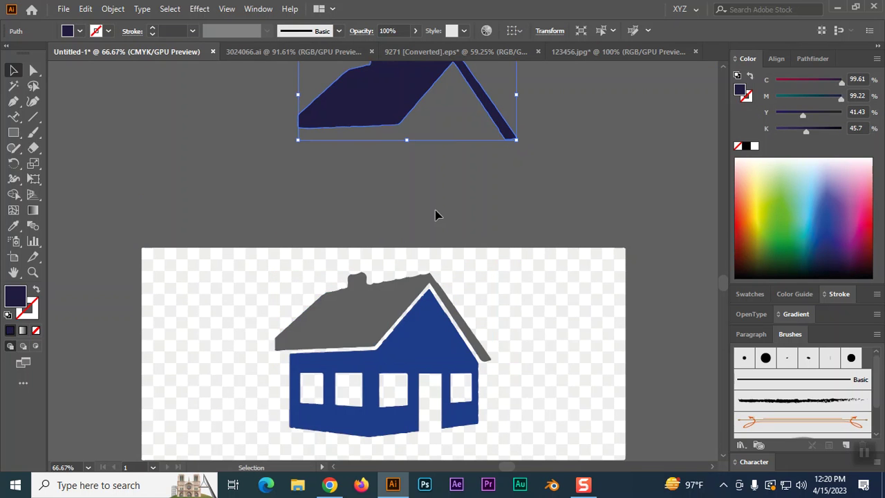
left_click(399, 356, "shift")
left_click_drag(399, 356, 411, 178)
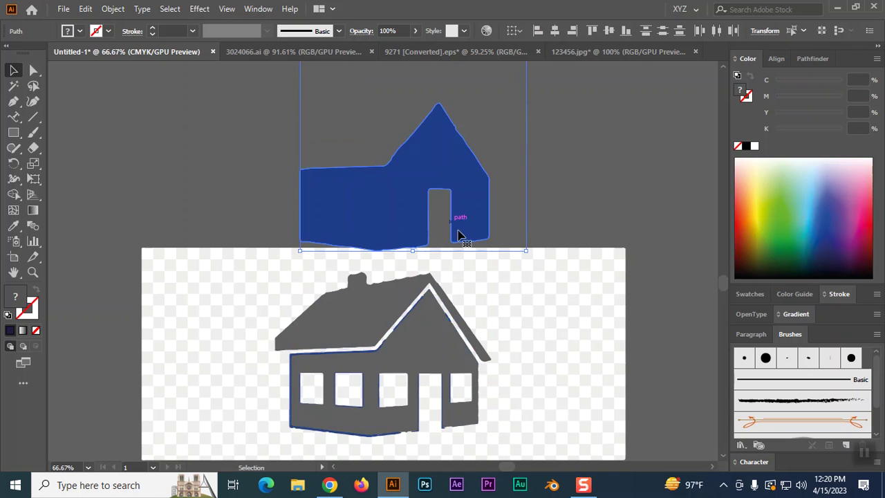
scroll(484, 249, "up", 3)
key("ctrl+z")
key("ctrl+z")
left_click(578, 263)
left_click(404, 448)
left_click(371, 405, "shift")
left_click_drag(371, 405, 468, 174)
left_click(543, 168)
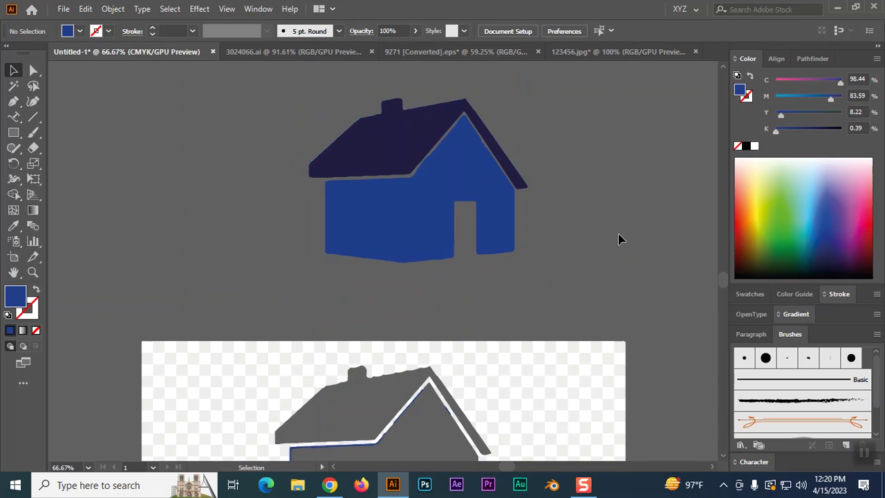
scroll(607, 223, "down", 4)
Step: Select the four window shapes, then undo back to the unexpanded colour trace
left_click(321, 361)
left_click(351, 361)
left_click(389, 361)
left_click(458, 361)
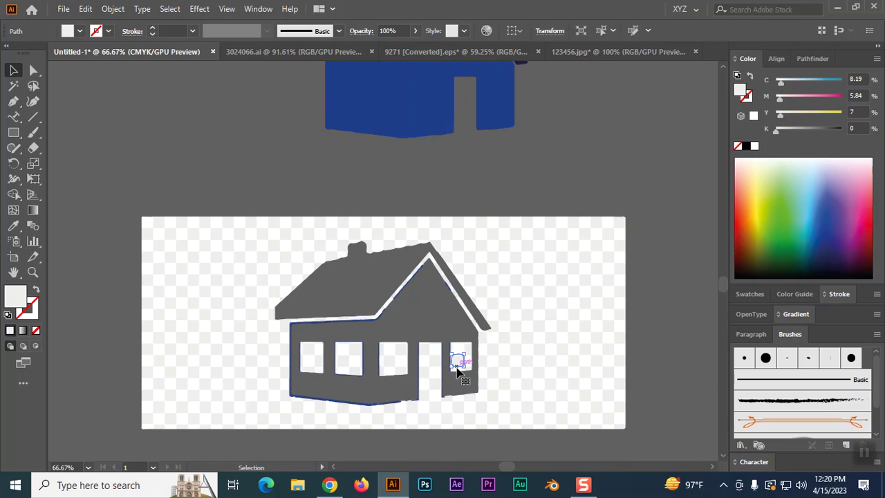
scroll(458, 373, "up", 6)
key("ctrl+z")
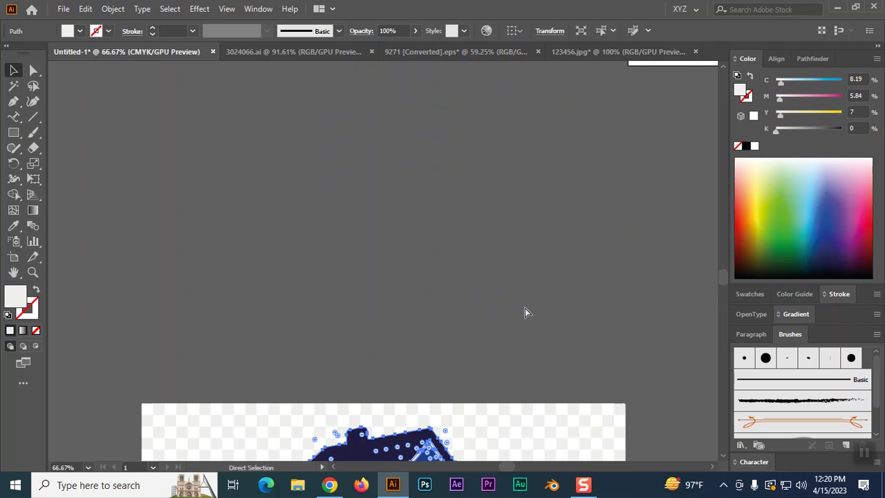
key("ctrl+z")
key("ctrl+z")
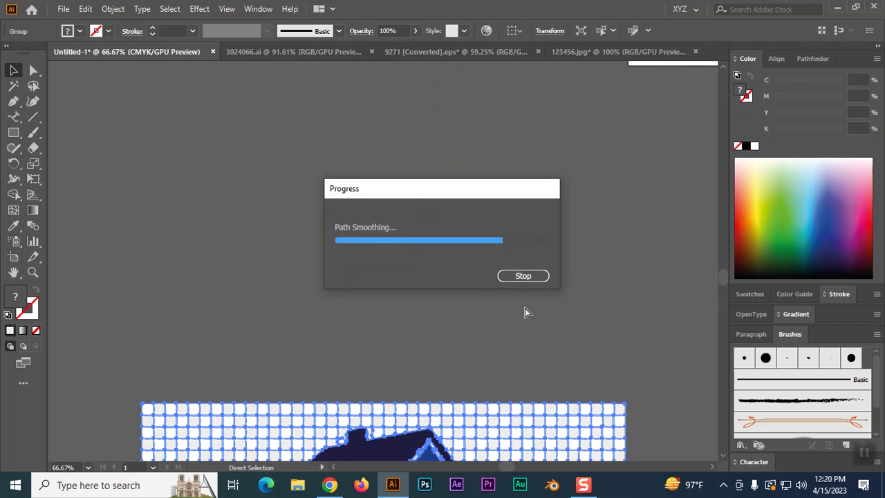
scroll(524, 313, "down", 3)
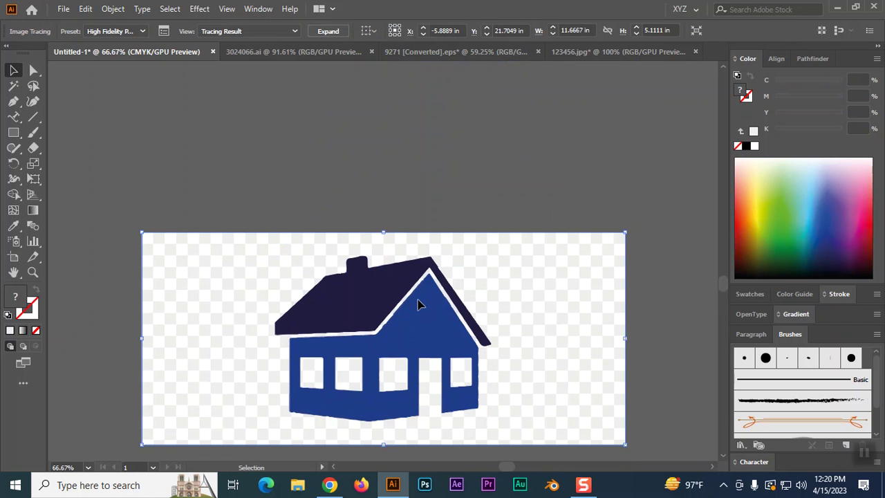
Step: Undo to the embedded image, retrace it as a black silhouette and expand it
key("a")
key("ctrl+z")
key("v")
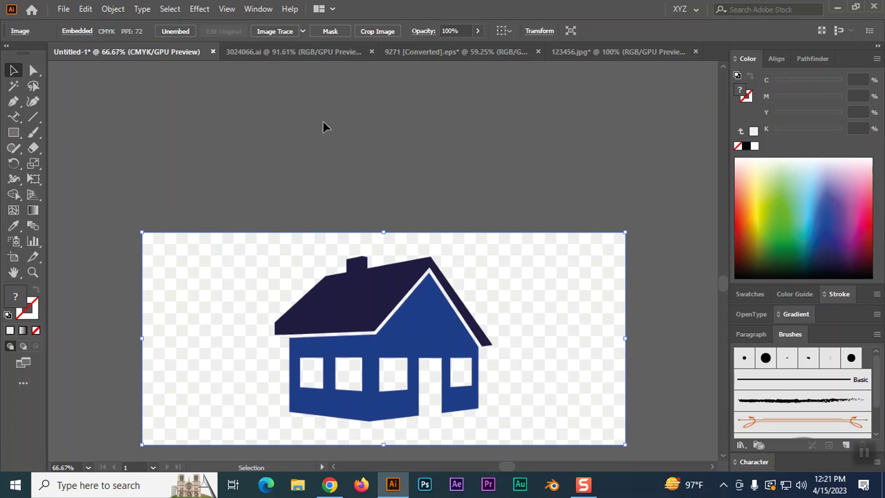
left_click(278, 31)
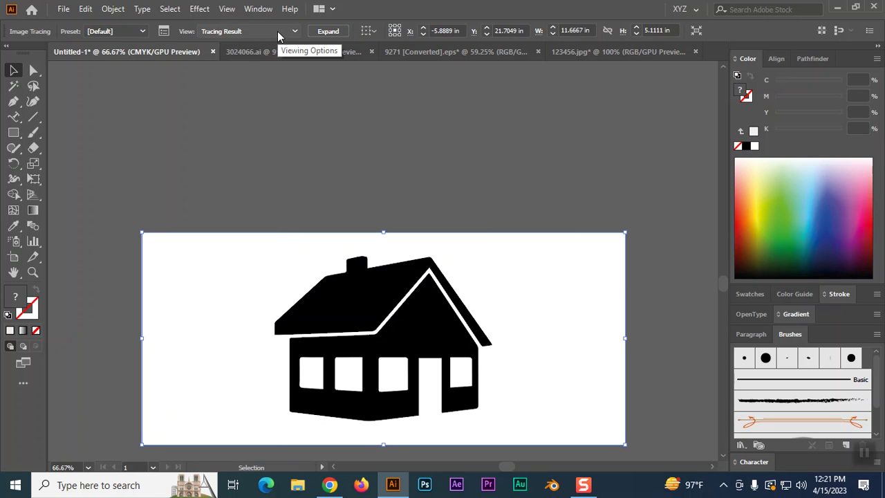
left_click(328, 31)
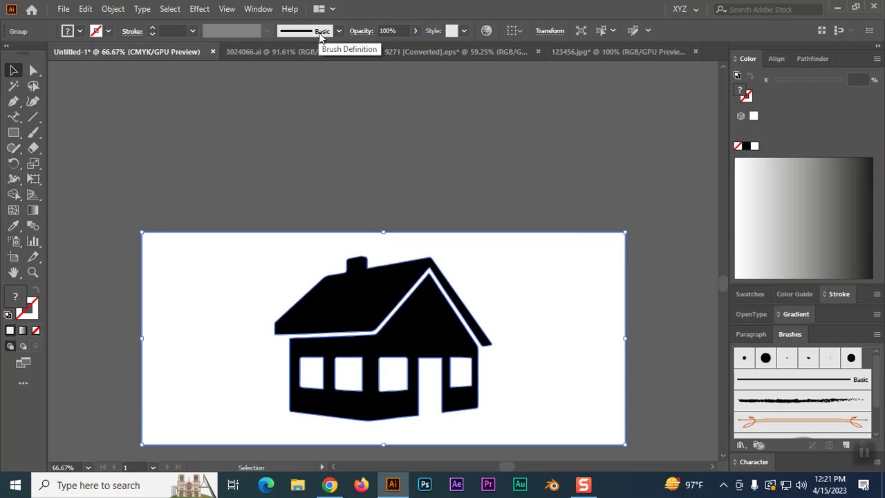
Step: Ungroup the silhouette and move the black house above the artboard, then view the clip-art results
right_click(413, 319)
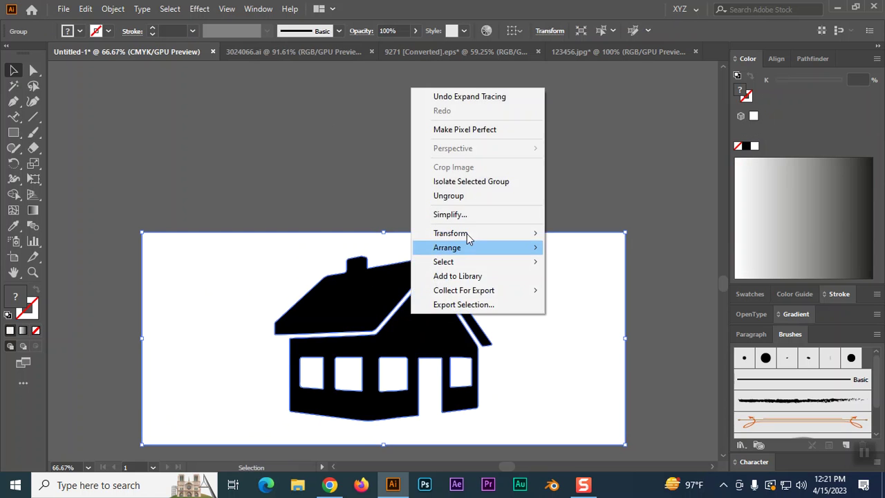
left_click(464, 195)
left_click_drag(424, 330, 419, 294)
left_click(526, 150)
left_click(369, 249)
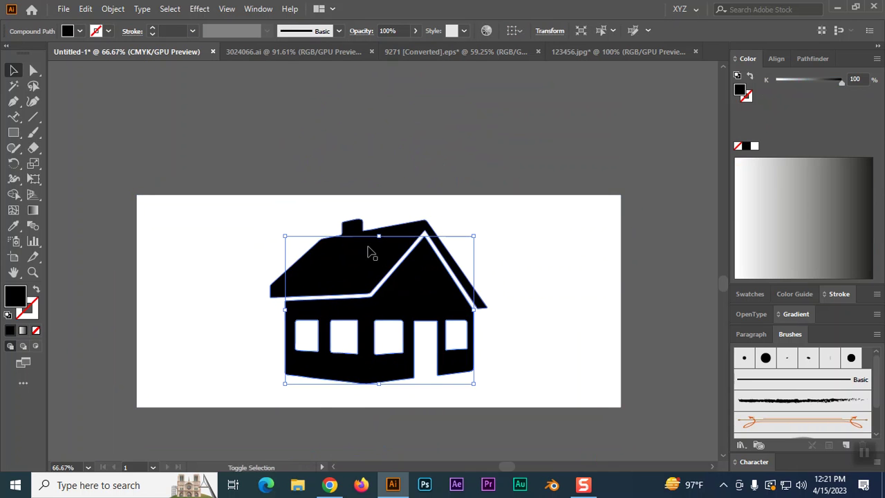
left_click_drag(385, 270, 410, 105)
scroll(410, 105, "up", 3)
left_click_drag(394, 188, 358, 99)
left_click(556, 200)
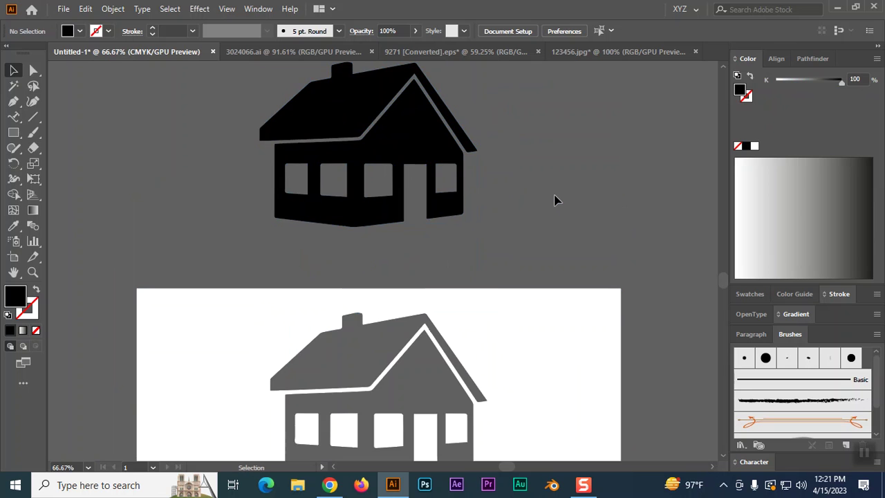
scroll(556, 200, "up", 2)
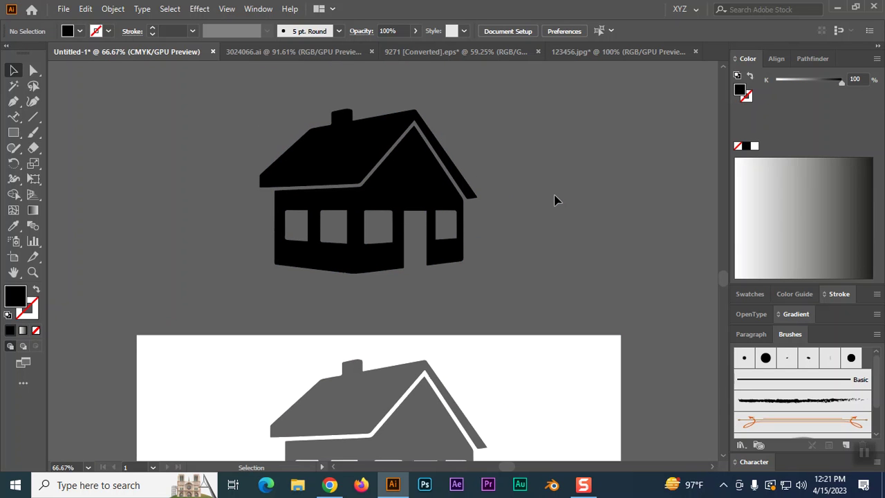
left_click(429, 204)
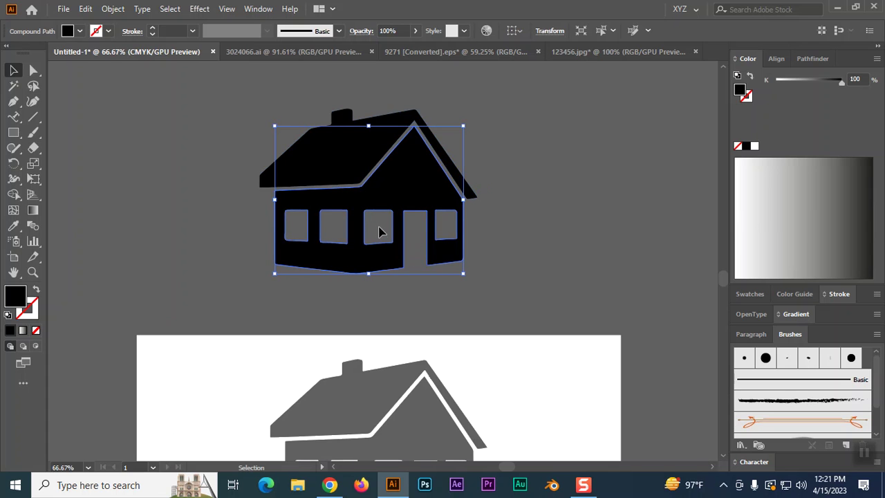
left_click(591, 246)
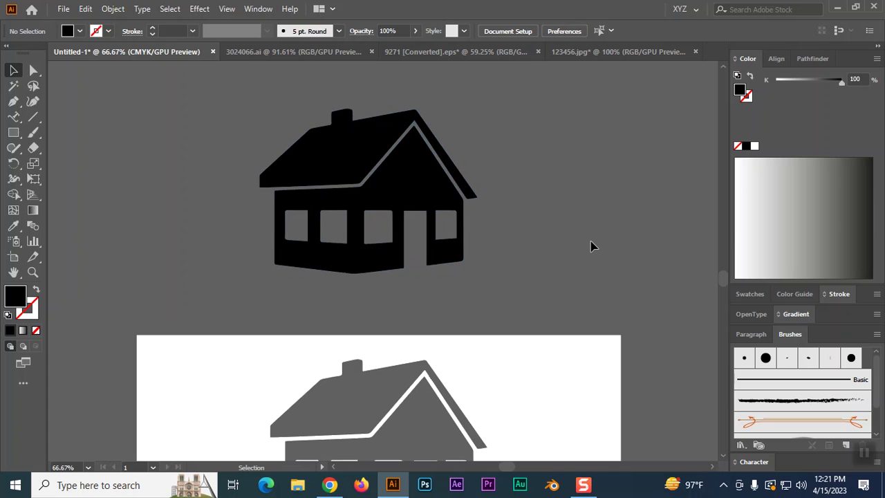
scroll(547, 237, "up", 1)
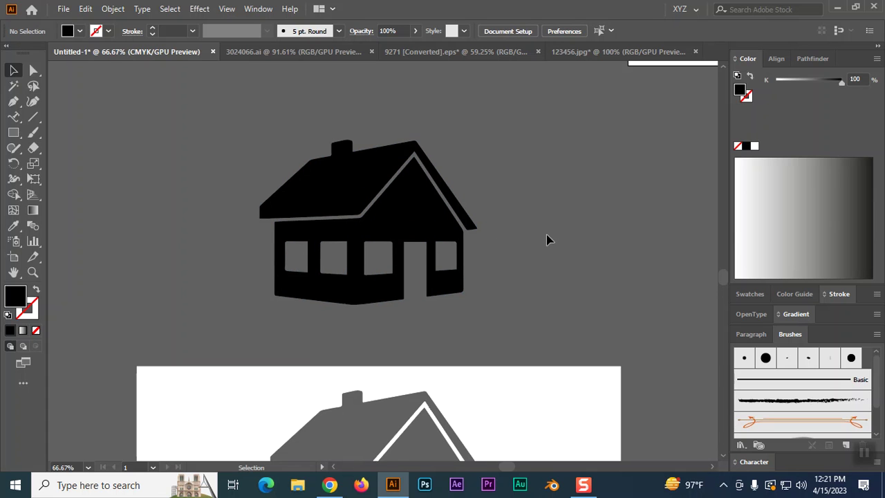
scroll(546, 239, "down", 1)
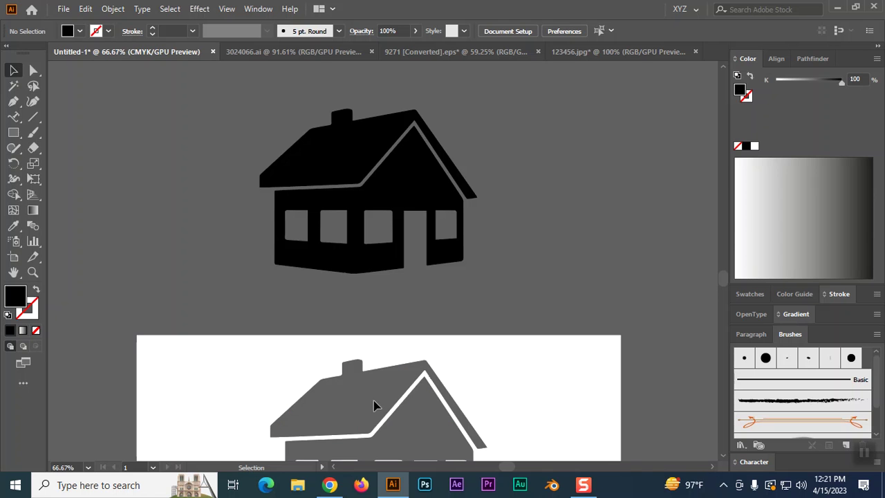
left_click(329, 485)
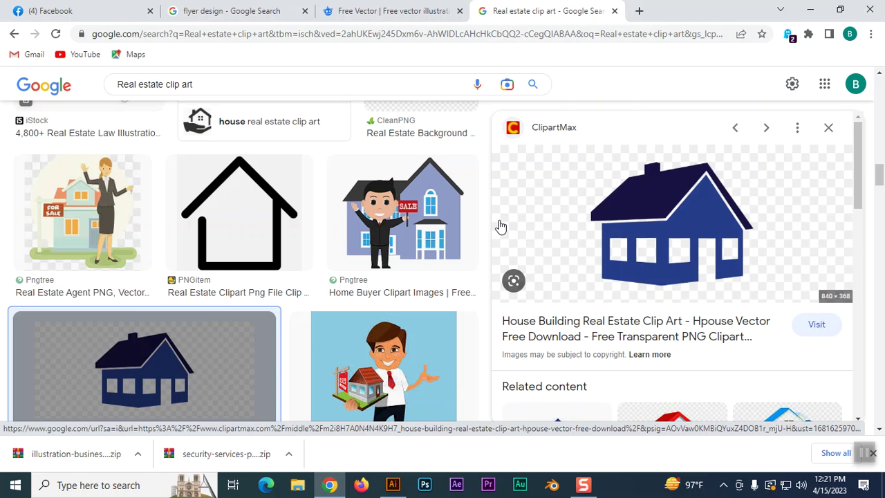
Step: Preview the blue buildings logo and the real estate agent illustration, then return to Illustrator
scroll(501, 227, "up", 6)
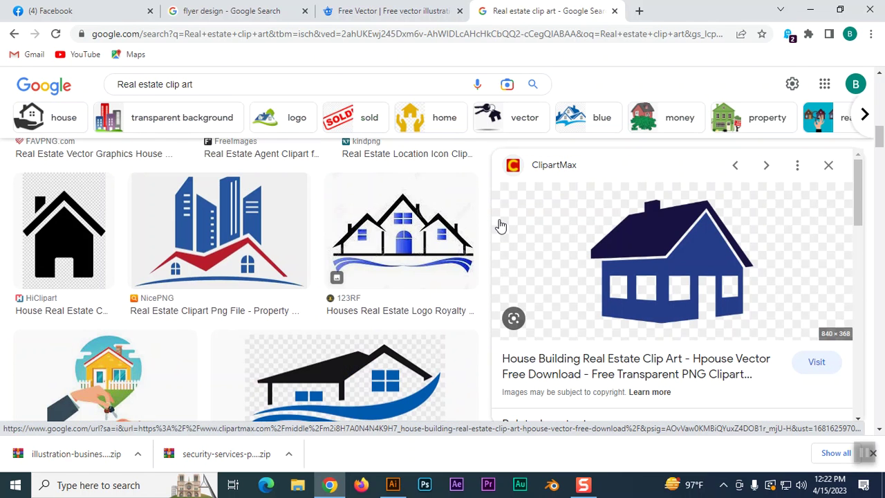
left_click(261, 237)
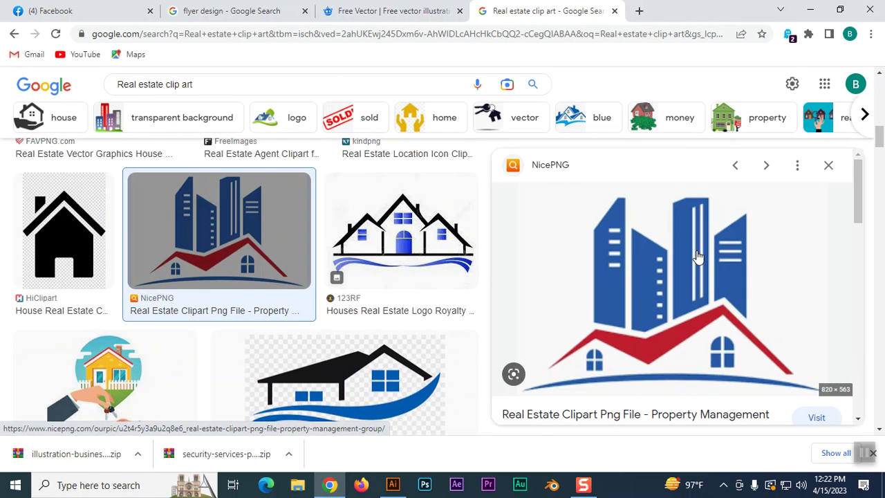
scroll(431, 306, "down", 5)
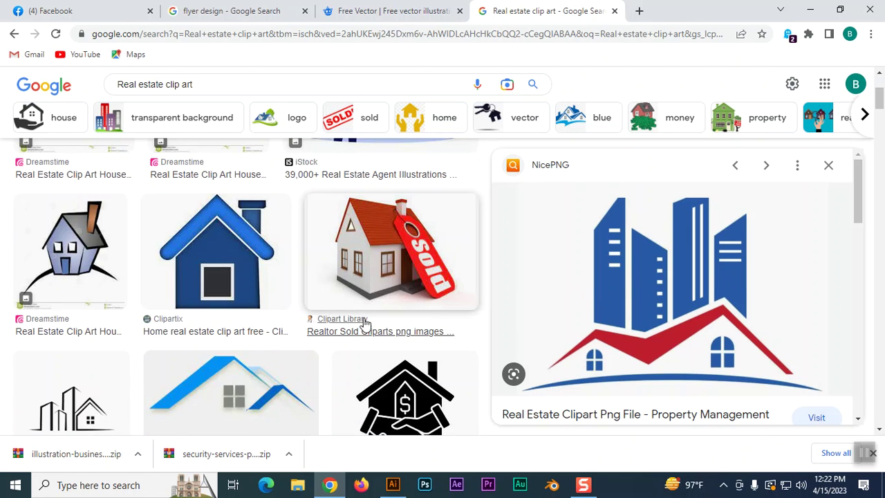
scroll(365, 324, "up", 4)
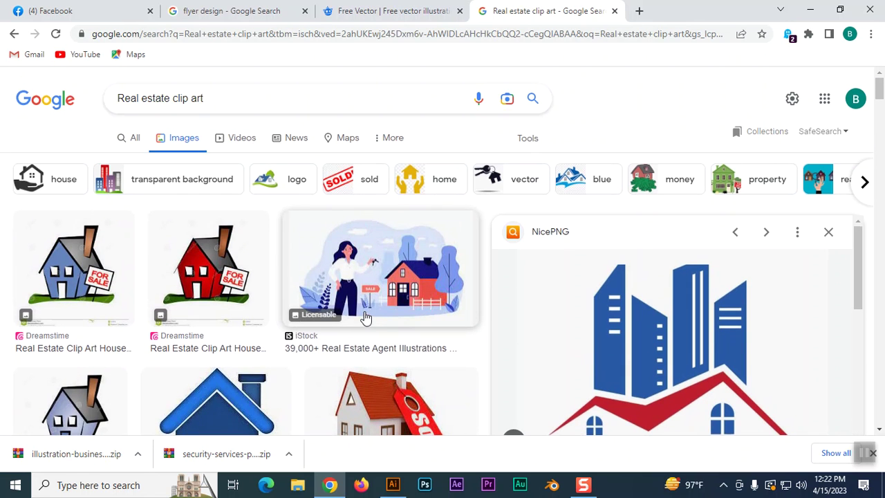
left_click(406, 298)
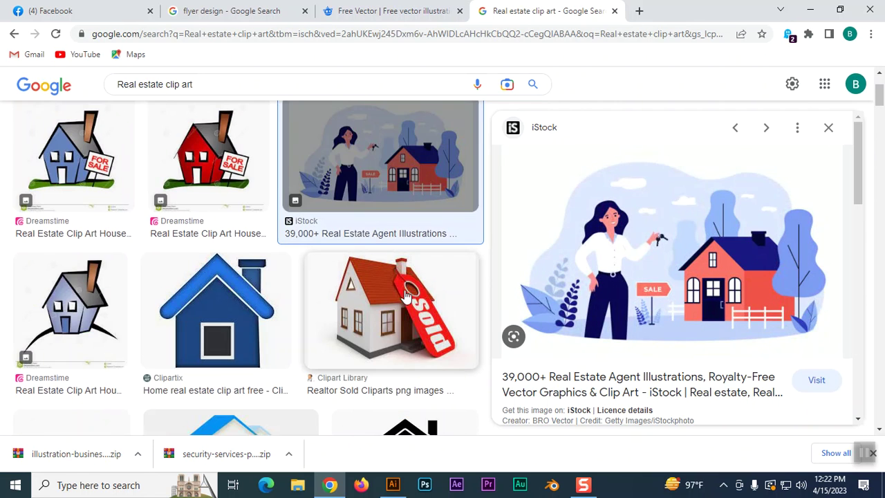
scroll(406, 294, "up", 2)
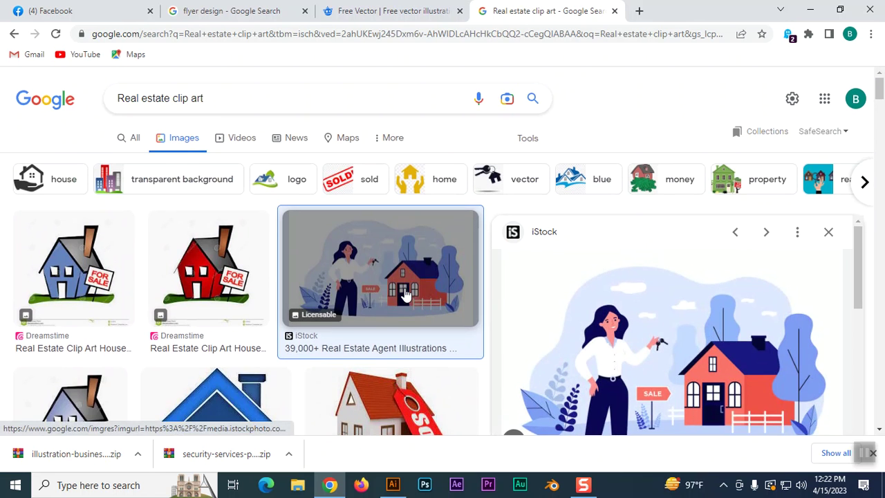
scroll(406, 295, "down", 6)
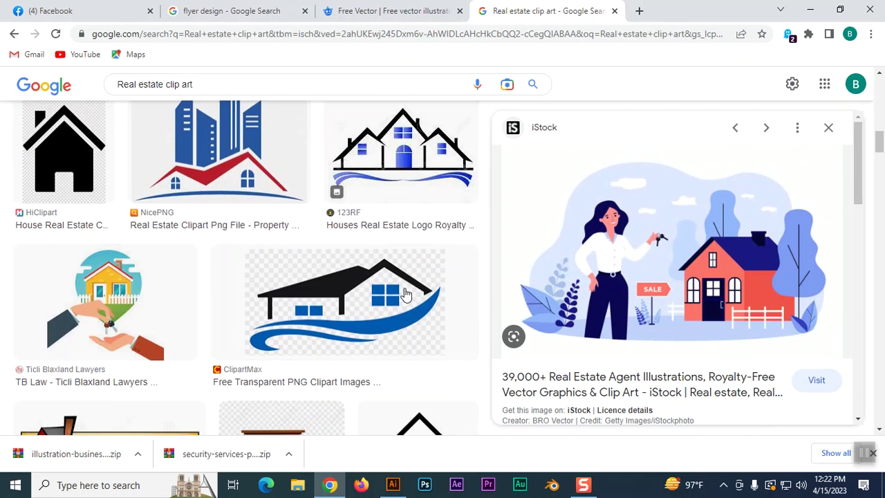
scroll(406, 296, "down", 3)
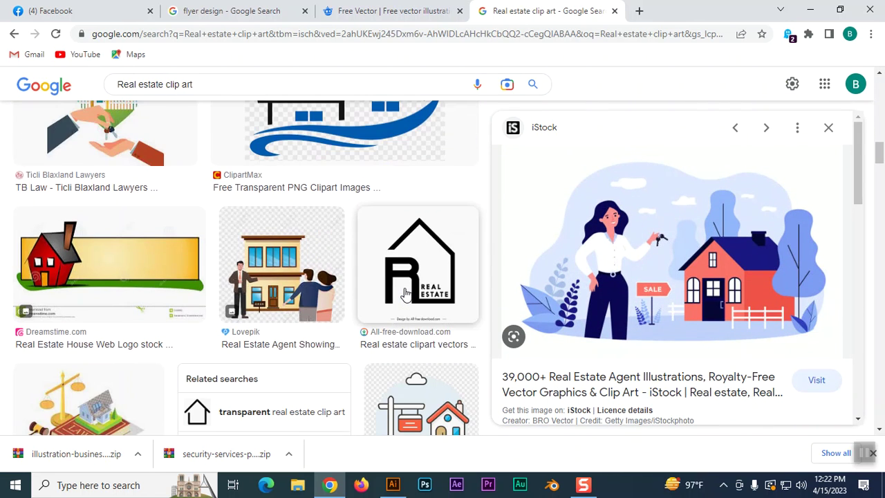
scroll(406, 294, "down", 10)
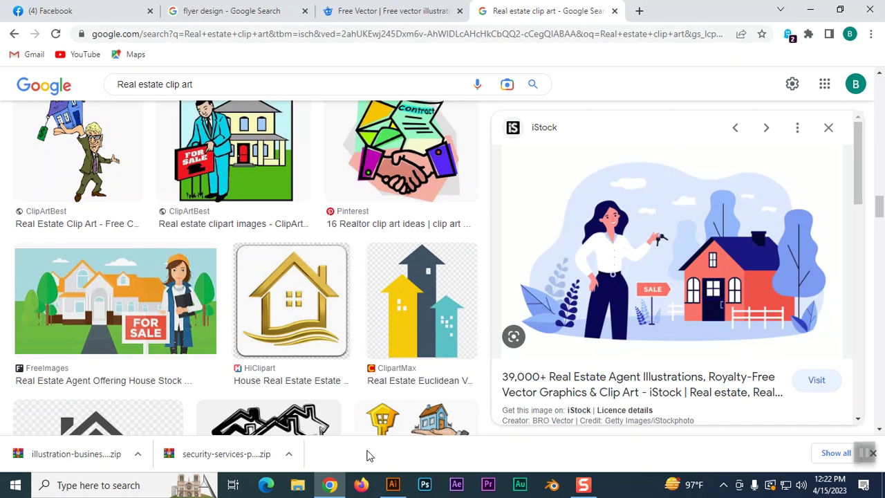
left_click(393, 485)
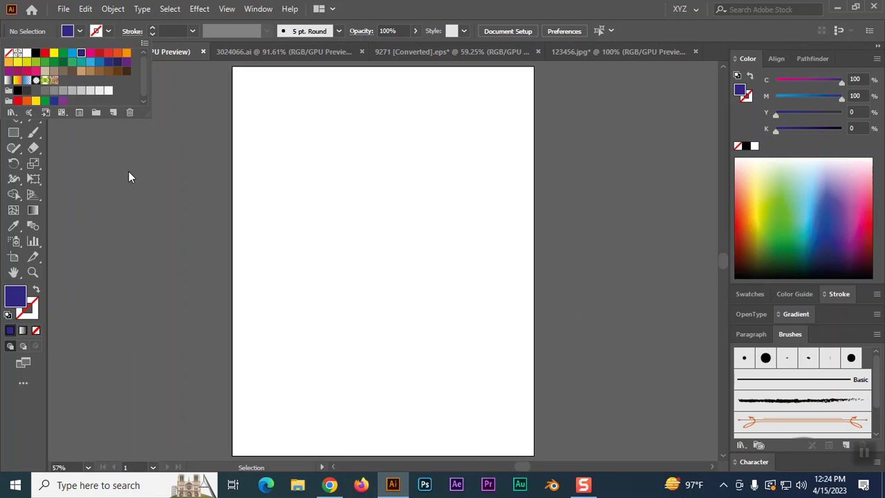
Step: Set the fill to a pink swatch from the Web swatch library and close the library
left_click(81, 31)
left_click(81, 31)
left_click(144, 43)
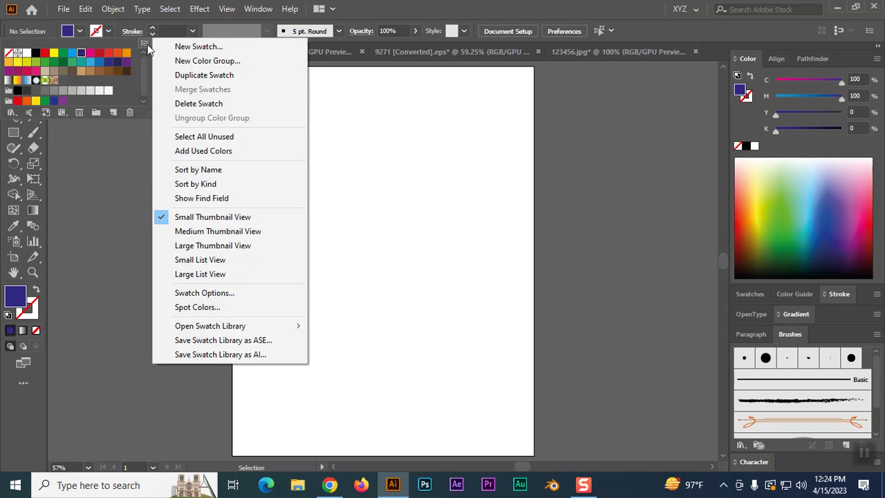
left_click(106, 198)
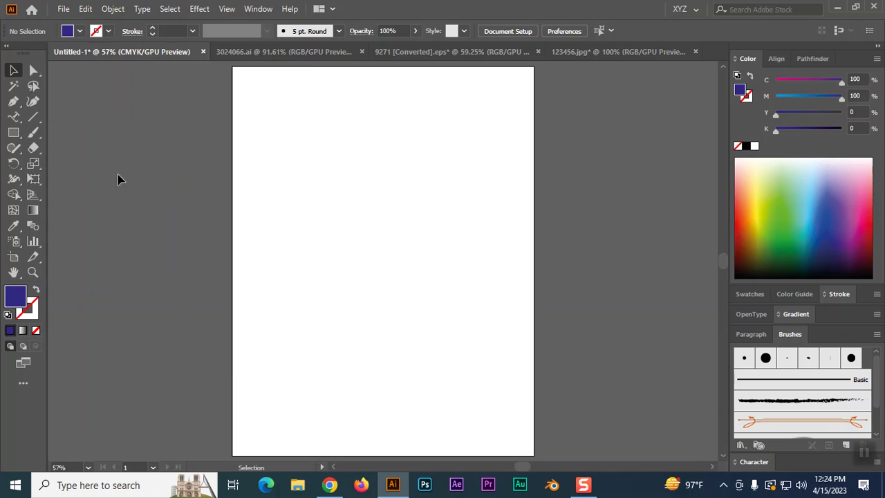
left_click(80, 31)
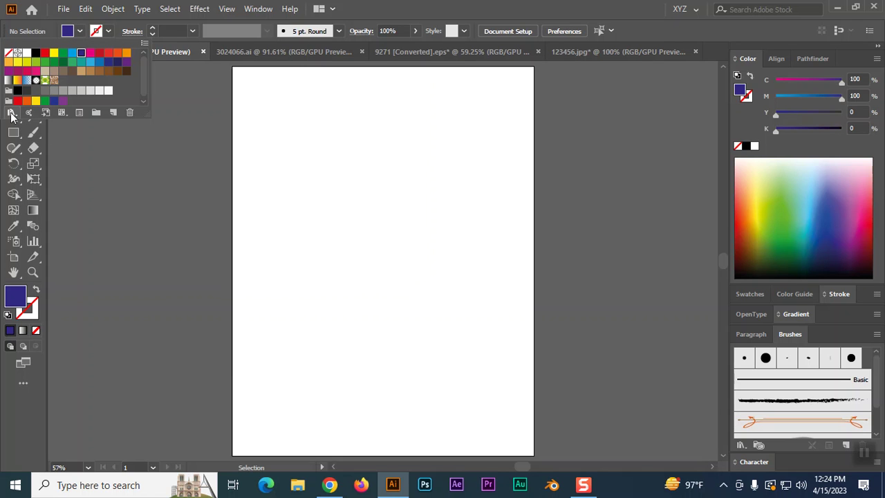
left_click(12, 112)
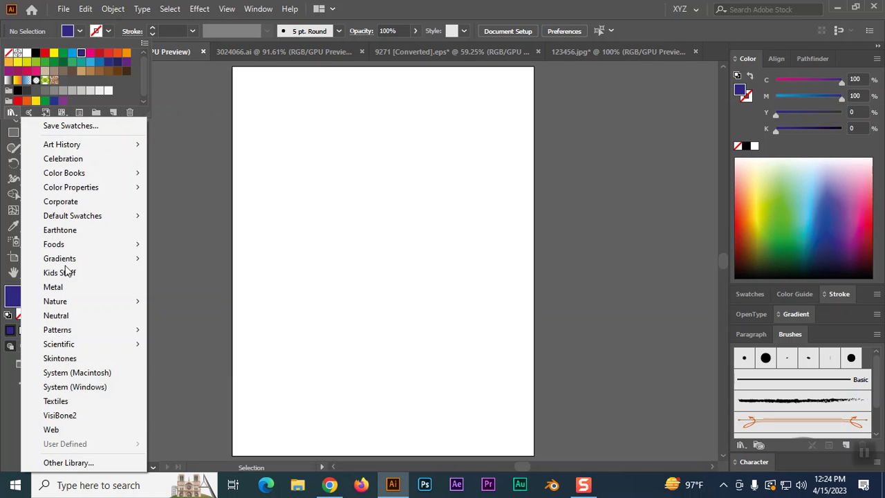
left_click(59, 432)
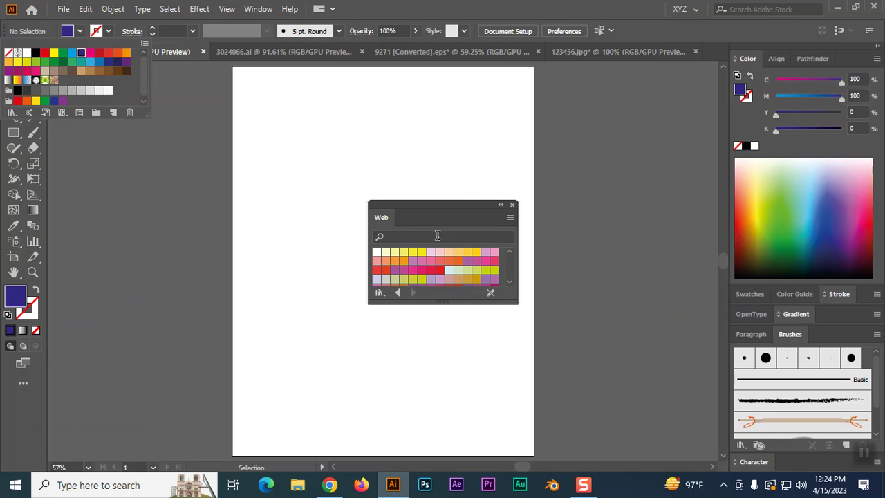
left_click(456, 269)
left_click(412, 270)
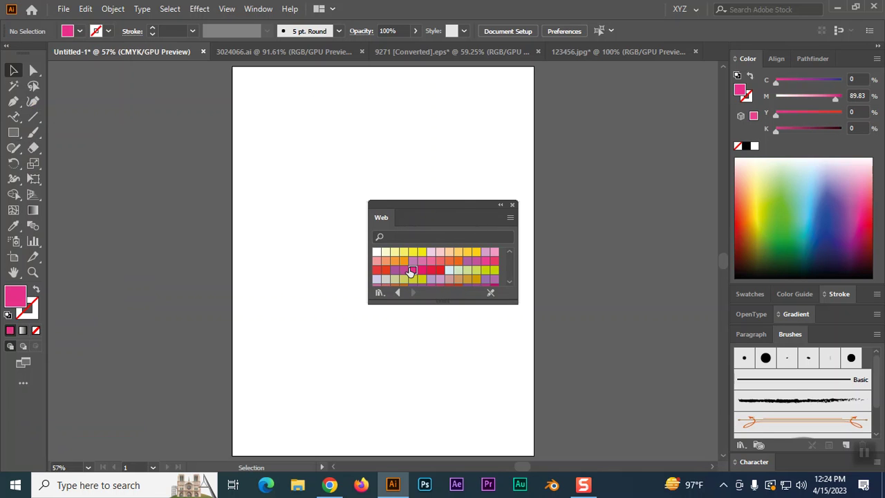
left_click(512, 206)
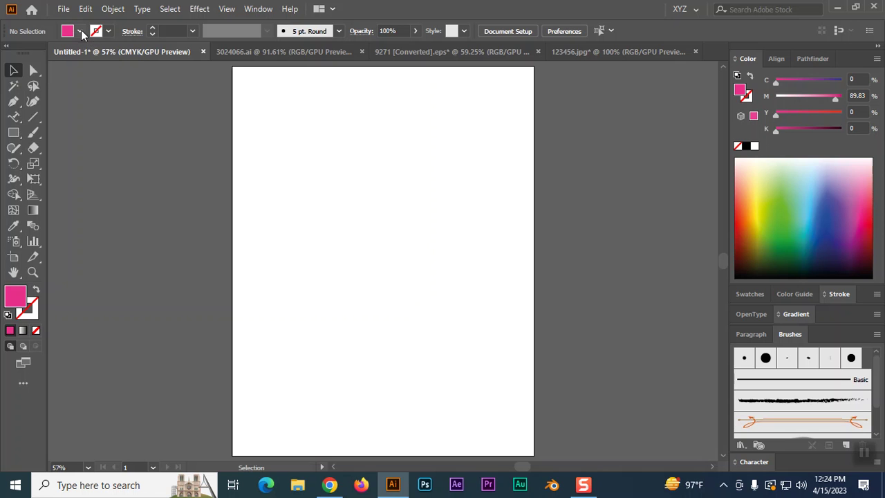
Step: Reopen the swatch libraries list, then close the swatch menus without changes
left_click(79, 31)
left_click(12, 113)
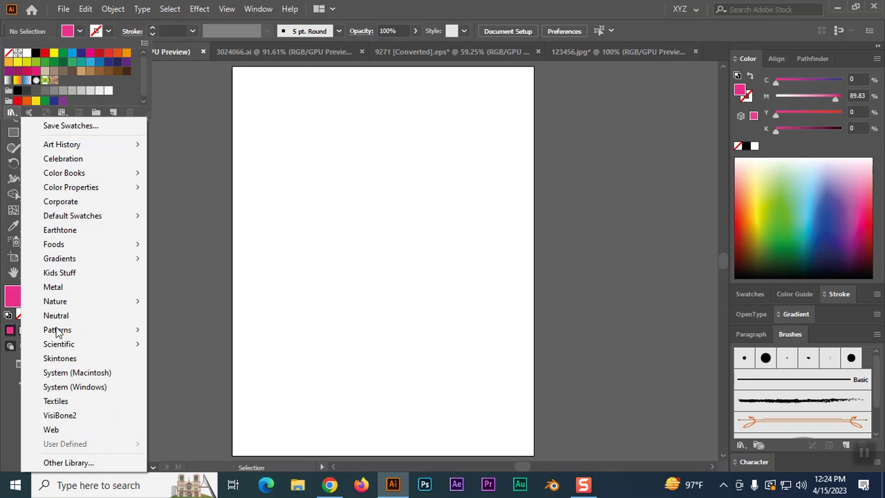
mouse_move(87, 148)
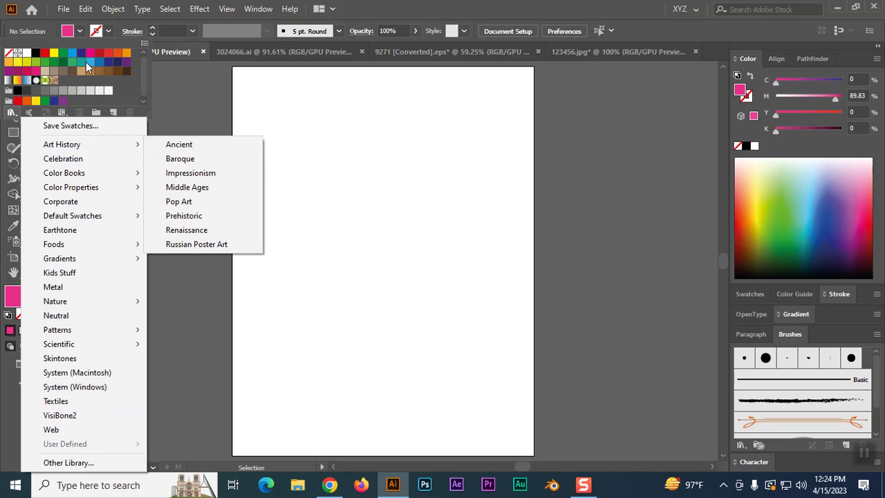
left_click(80, 32)
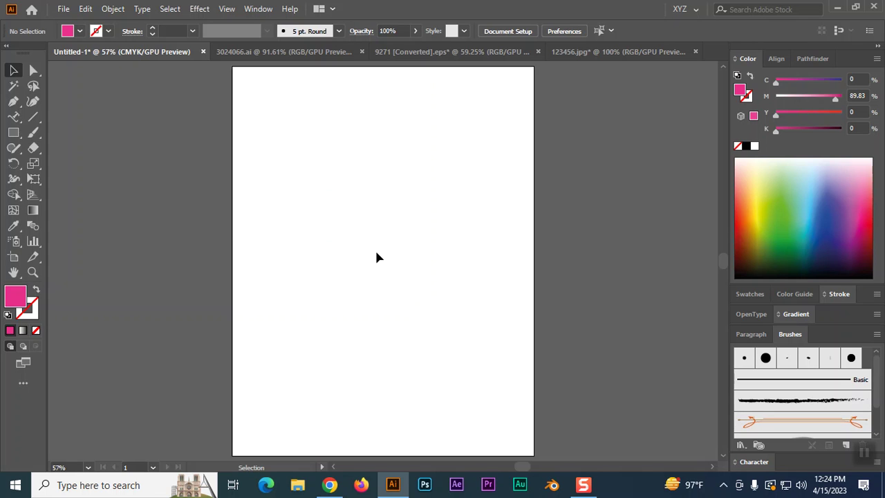
Step: Draw a horizontal line across the upper page and give it a solid pink stroke
scroll(424, 319, "up", 2)
scroll(424, 318, "down", 1)
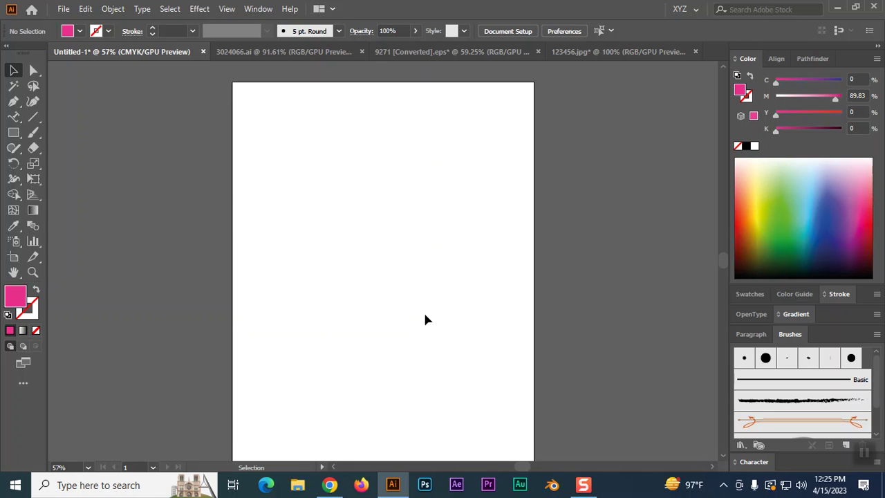
scroll(425, 319, "down", 1)
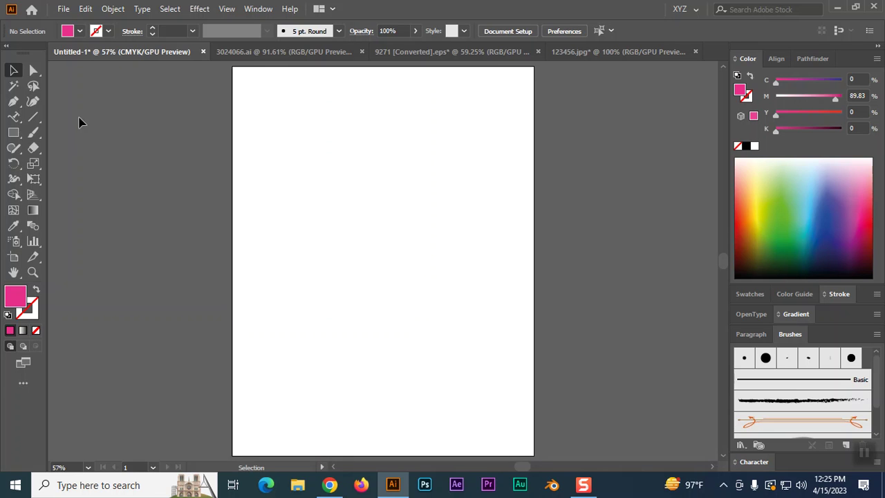
left_click(33, 117)
left_click_drag(269, 182, 495, 183)
left_click(31, 314)
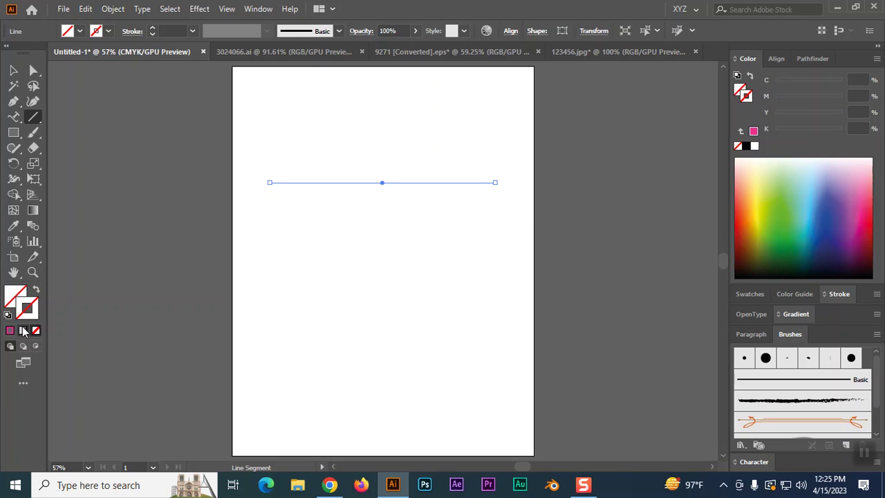
left_click(22, 331)
left_click(11, 332)
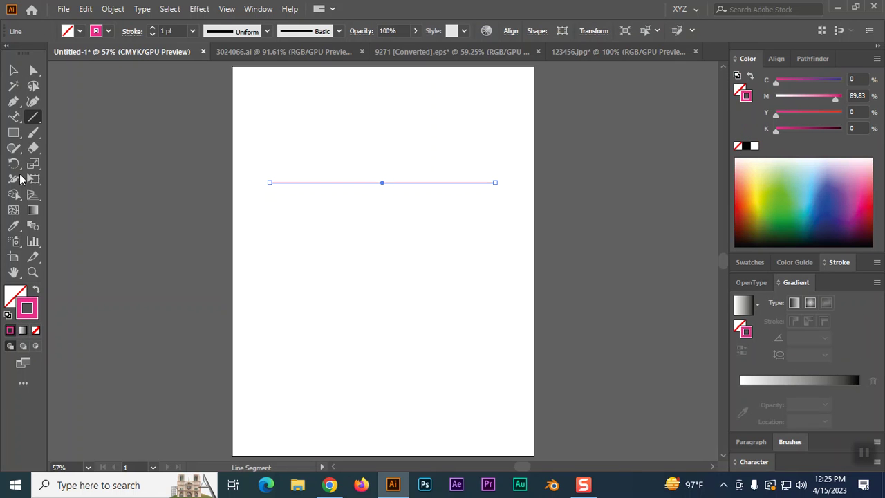
left_click(12, 72)
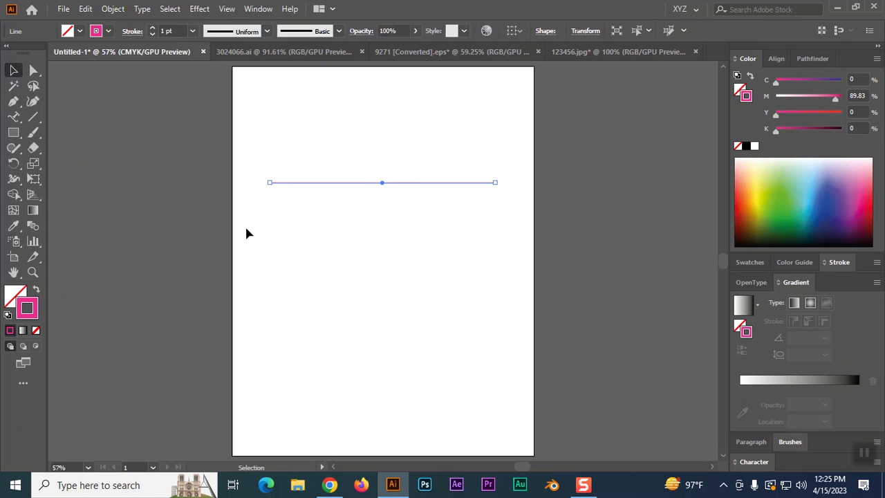
Step: Bend the straight line into a wavy S-curve with the Curvature tool
left_click(33, 102)
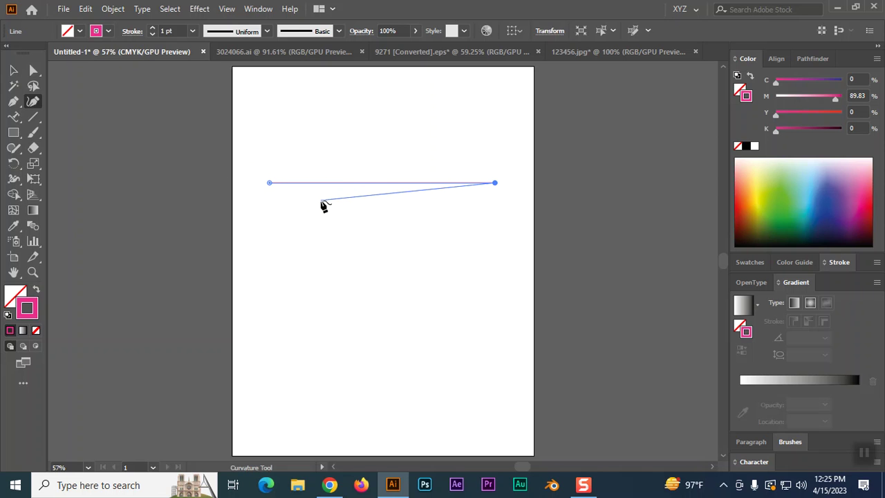
left_click_drag(325, 184, 327, 132)
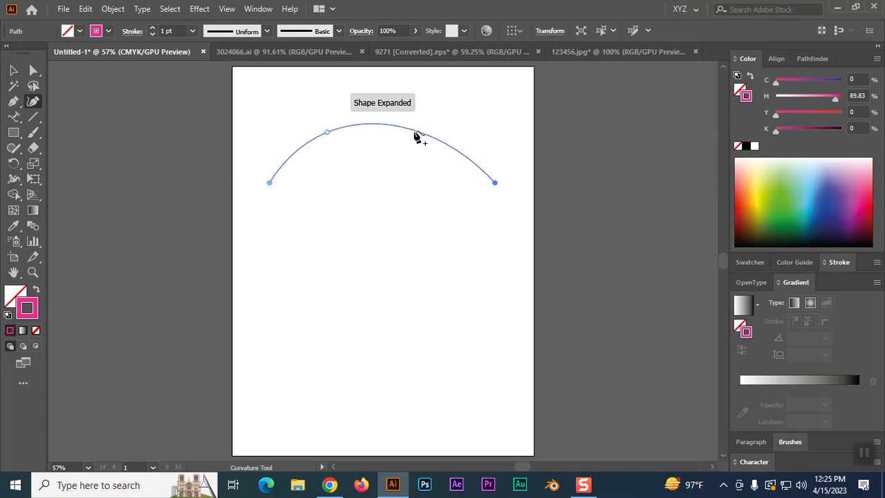
left_click_drag(413, 130, 398, 195)
left_click_drag(329, 132, 341, 118)
left_click(13, 70)
left_click(13, 132)
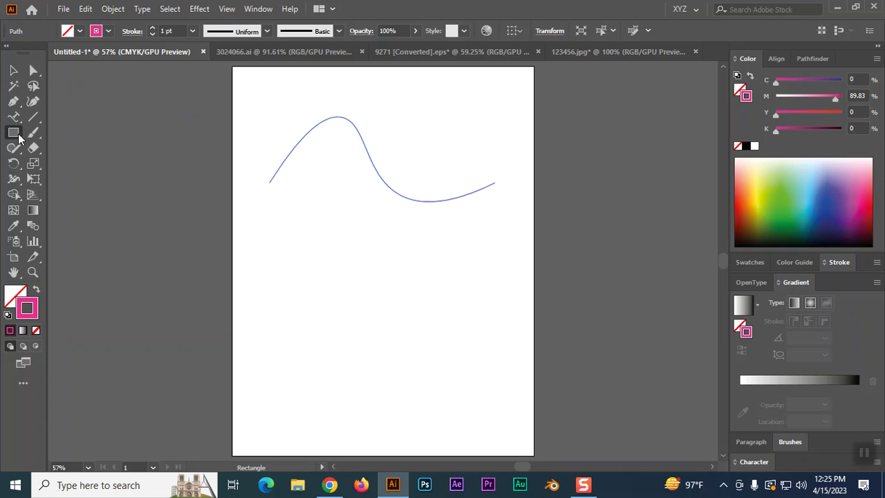
Step: Draw a rectangle, arch its top, curve its sides and bottom inward, and fill it pink
scroll(405, 317, "down", 1)
scroll(405, 317, "down", 1)
left_click_drag(282, 211, 500, 333)
key("shift+grave")
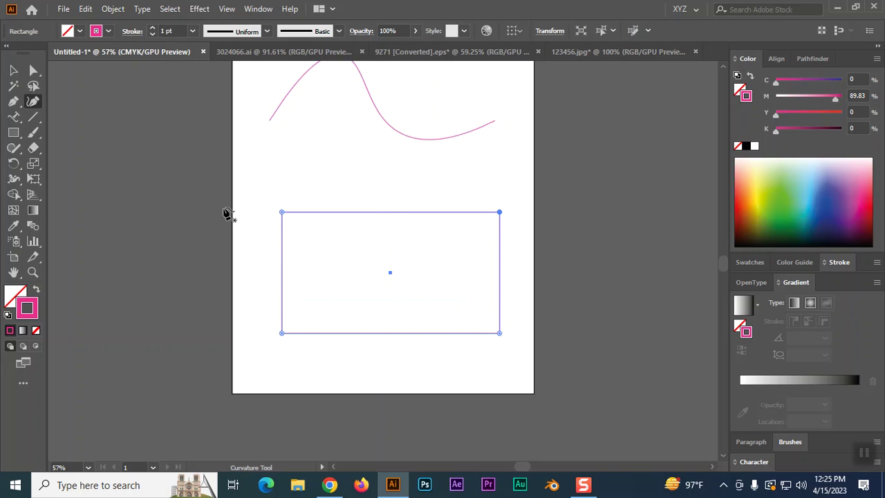
left_click_drag(389, 212, 379, 164)
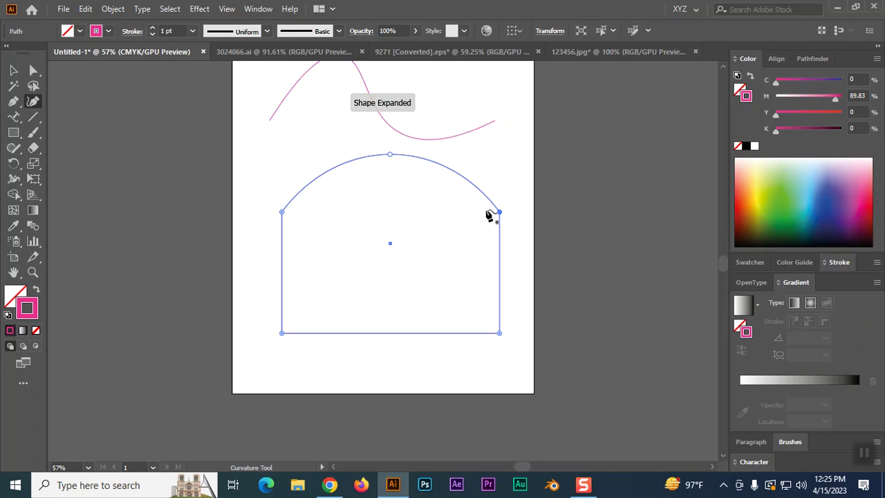
left_click_drag(499, 269, 426, 269)
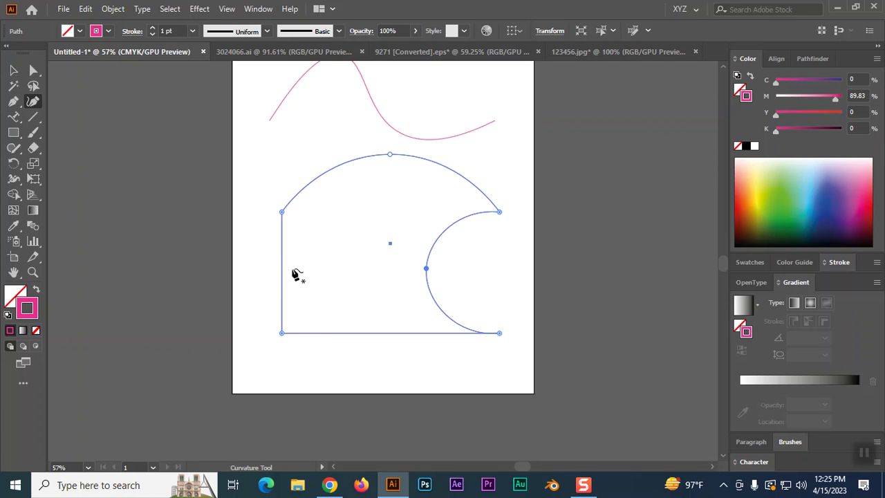
left_click_drag(282, 275, 356, 270)
left_click_drag(405, 333, 402, 257)
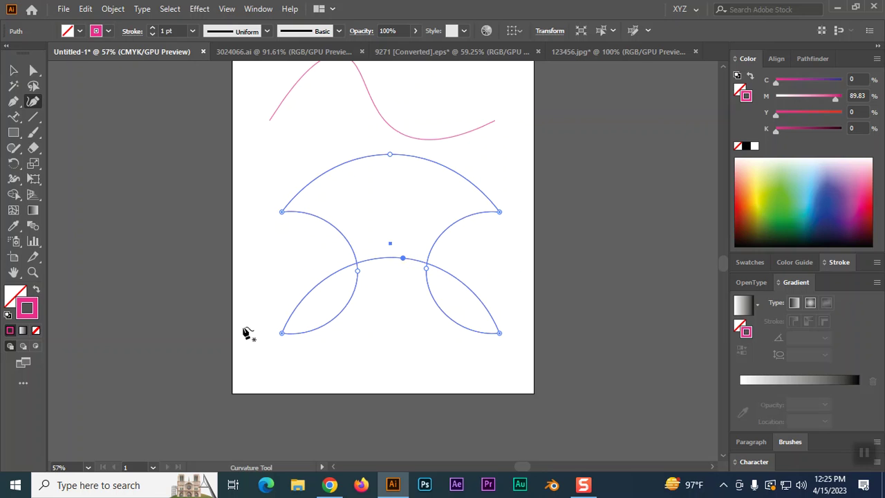
left_click(37, 291)
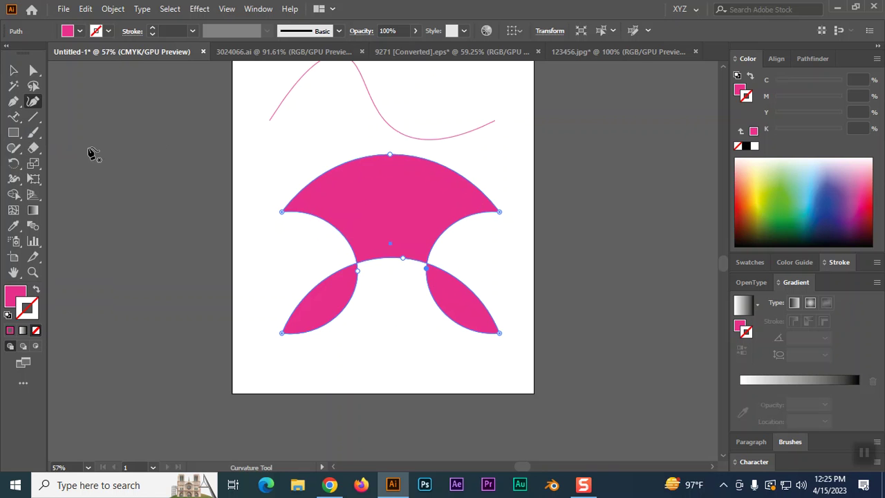
Step: Draw a five-point star beside the page and reshape its points with the Curvature tool
left_click(13, 132)
left_click(67, 195)
left_click_drag(156, 166, 217, 218)
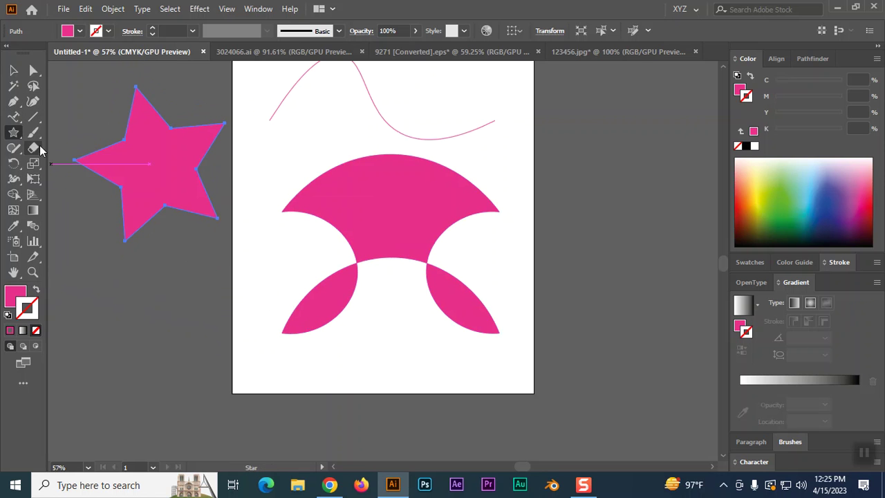
left_click(33, 104)
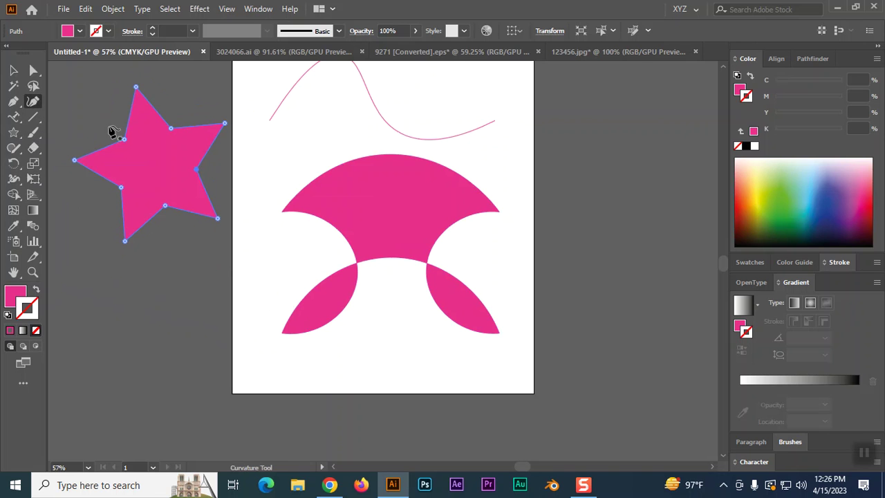
mouse_move(171, 129)
left_mouse_down()
mouse_move(161, 160)
mouse_move(159, 132)
mouse_move(170, 120)
mouse_move(184, 129)
mouse_move(181, 119)
left_mouse_up()
left_click_drag(208, 191, 221, 184)
left_click(215, 159)
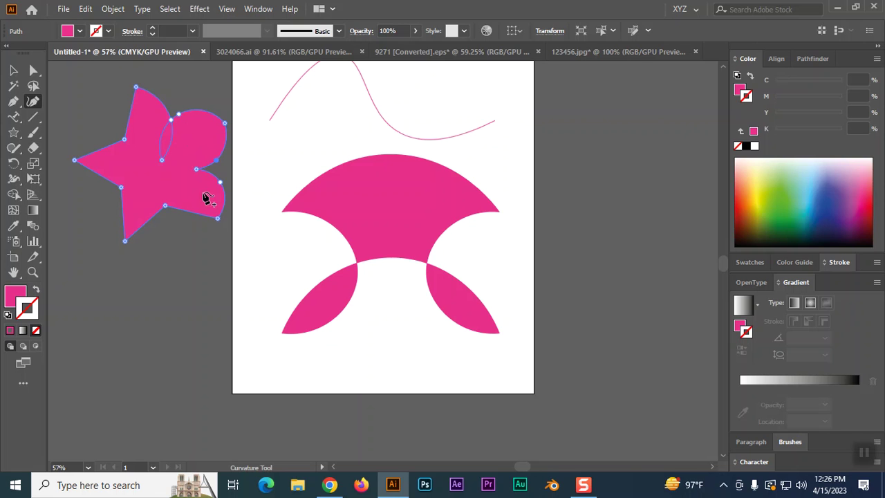
Step: Delete the star, the wavy curve and the pink arched shape
left_click(13, 70)
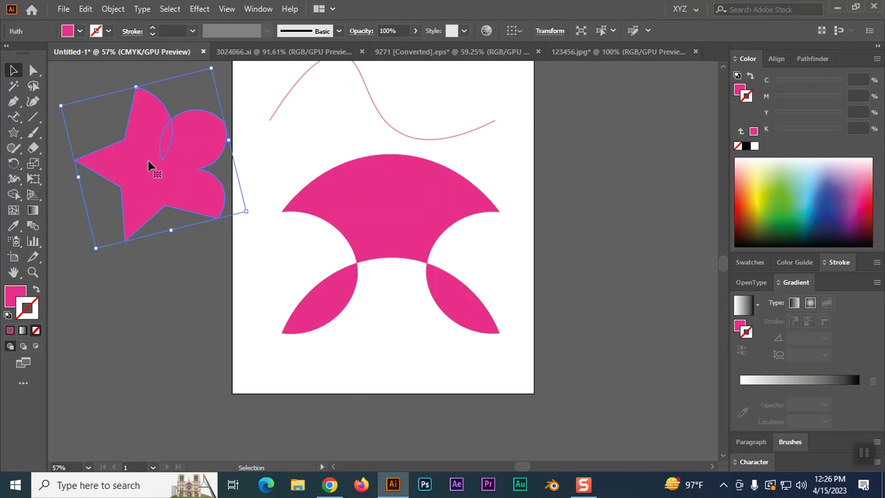
key("Delete")
left_click(321, 211)
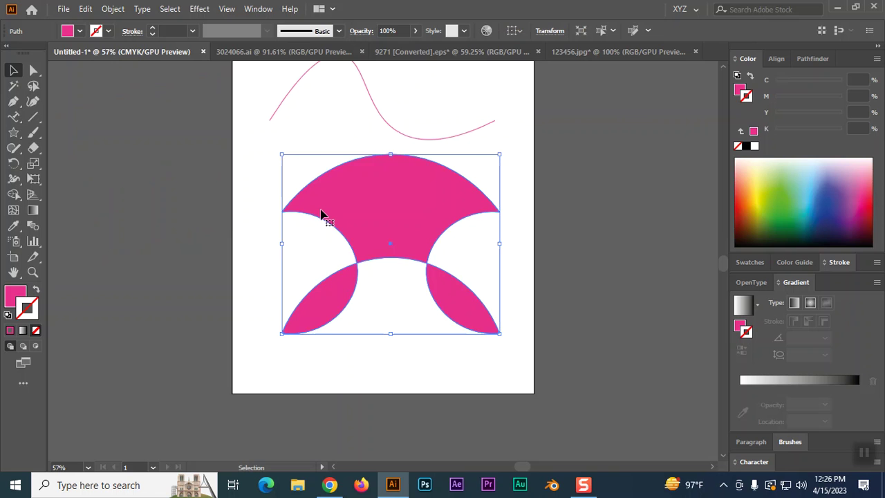
scroll(321, 216, "up", 3)
left_click(431, 206)
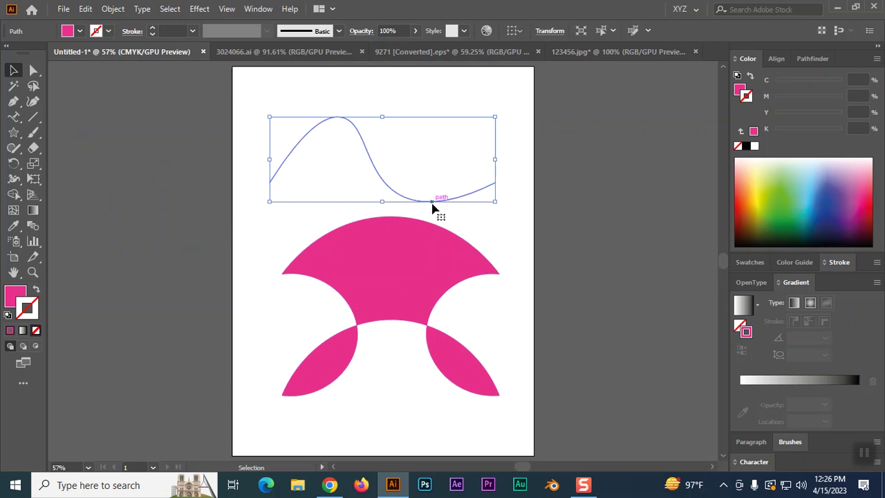
key("Delete")
left_click(415, 253)
key("Delete")
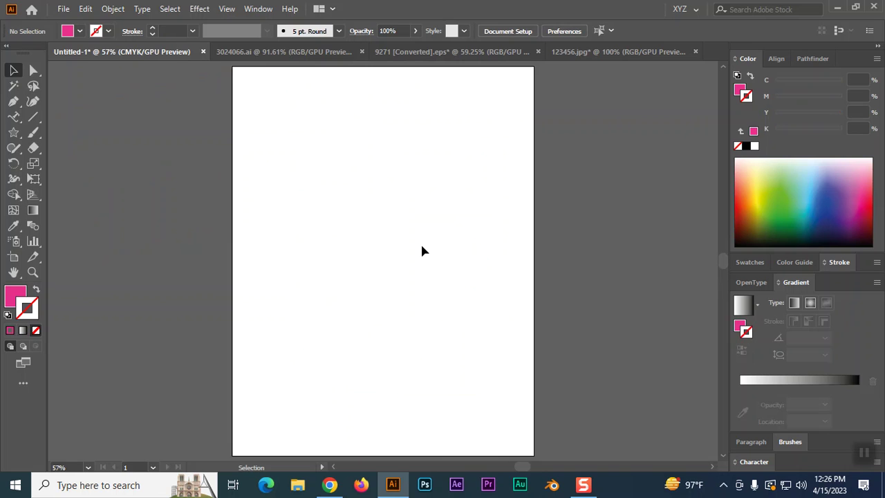
Step: Copy the Wikipedia Pepsi Globe image from the pepsi logo image results and return to Illustrator
scroll(423, 251, "down", 2)
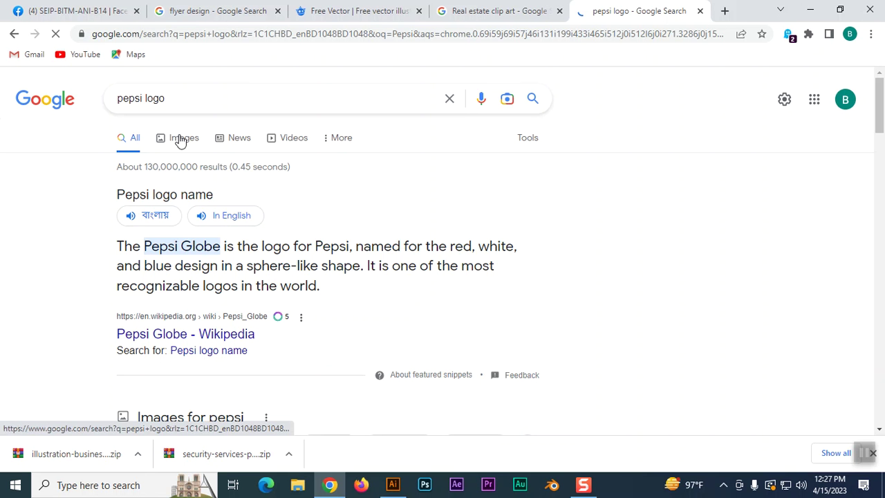
left_click(180, 139)
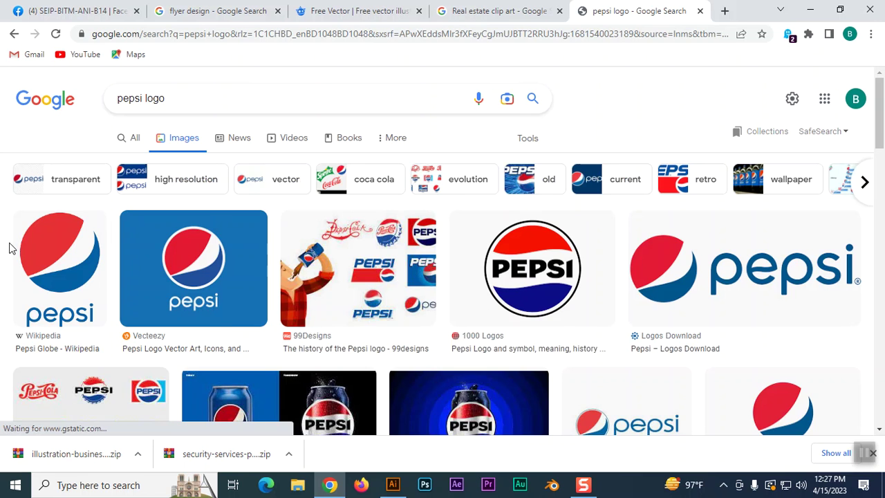
left_click(52, 247)
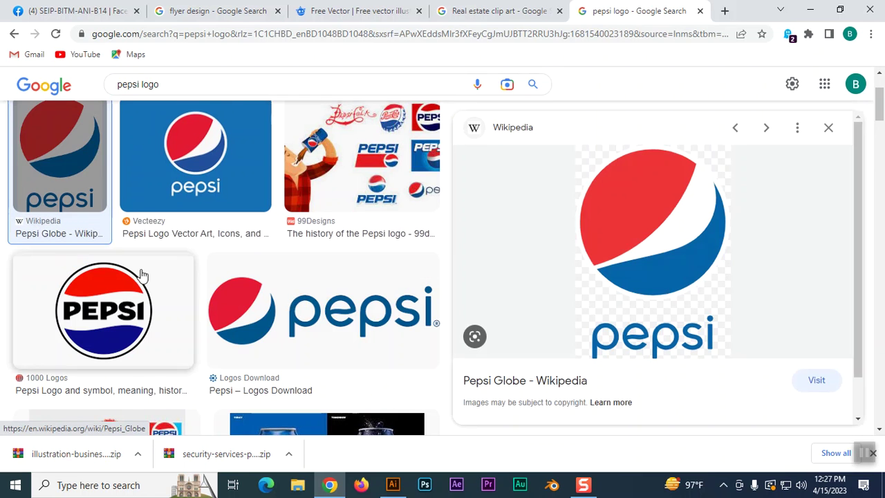
right_click(641, 223)
left_click(659, 366)
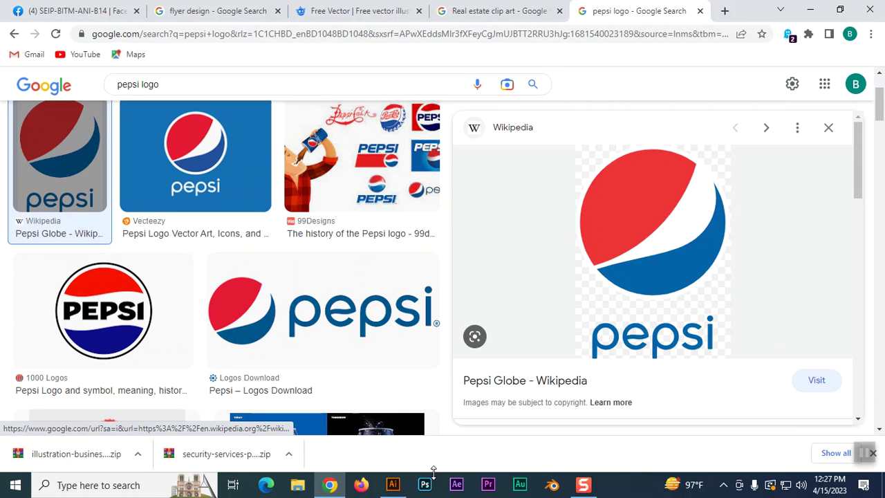
left_click(408, 488)
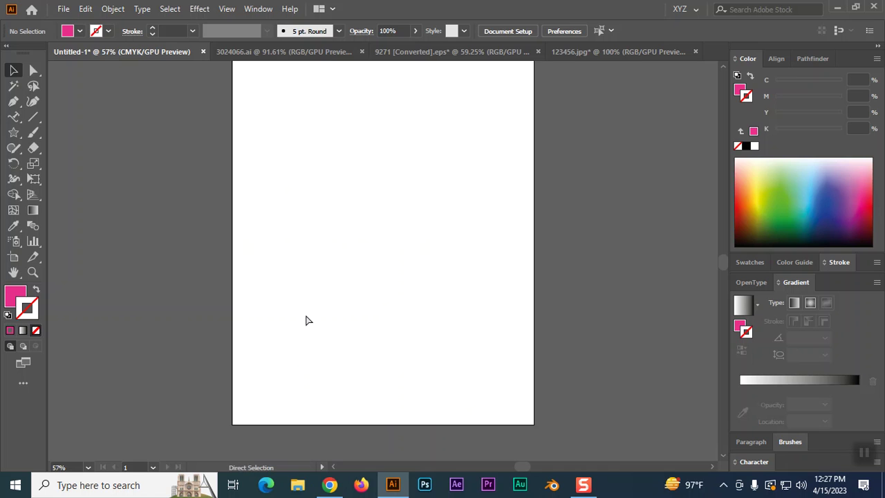
Step: Paste the Pepsi logo onto the artboard and scale it down to fit the page
key("ctrl+v")
key("ctrl+minus")
key("ctrl+minus")
key("ctrl+minus")
key("ctrl+minus")
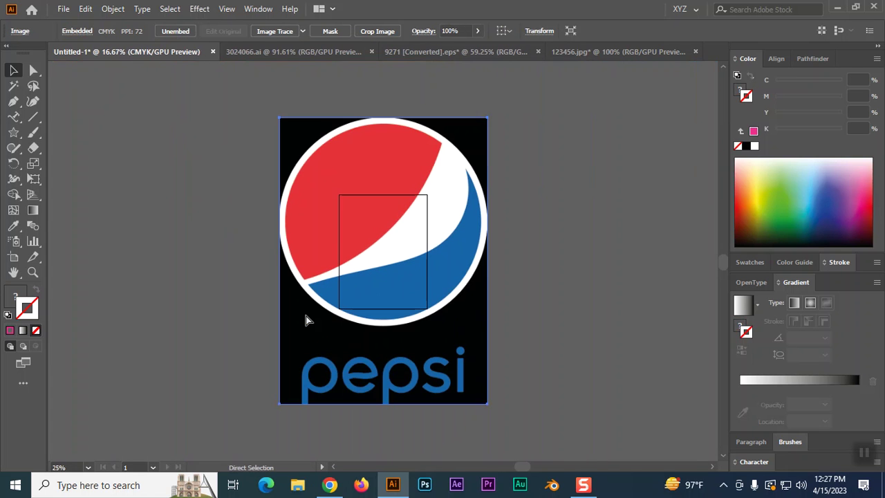
left_click_drag(279, 120, 359, 227)
key("ctrl+1")
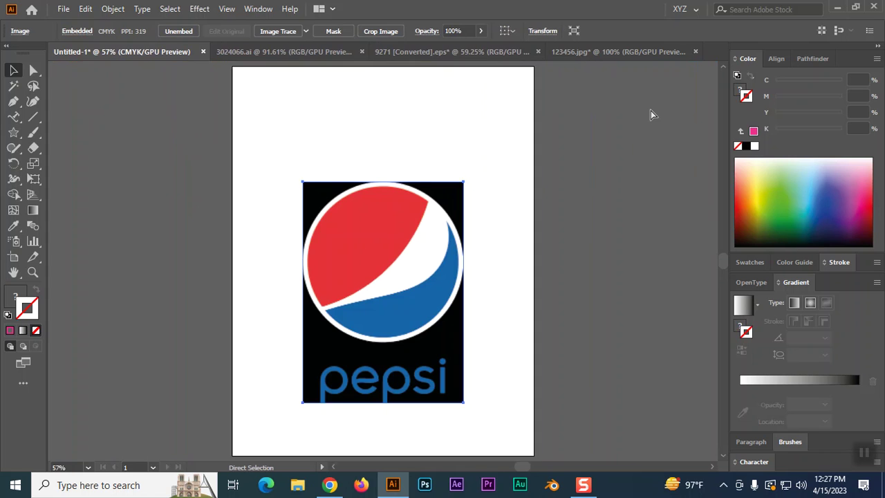
Step: Draw a circle over the logo's globe, nudge it up, and swap it to a pink stroke
left_click_drag(13, 132, 81, 171)
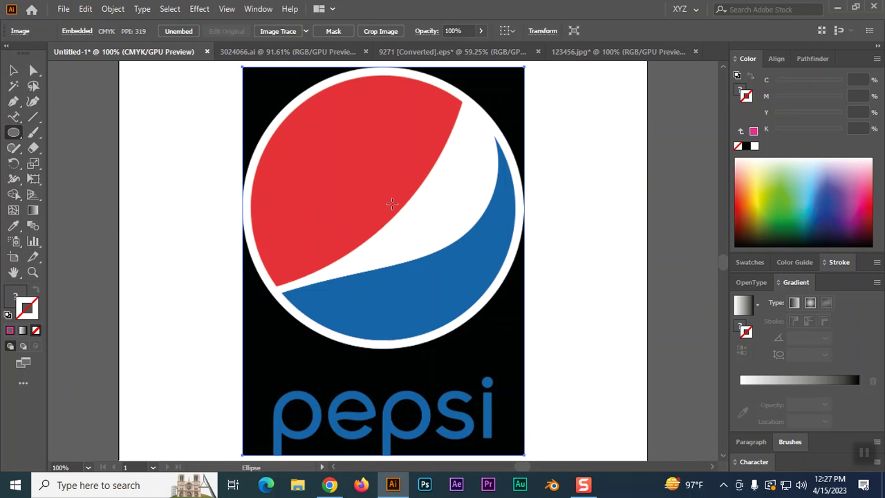
left_click_drag(382, 214, 516, 342)
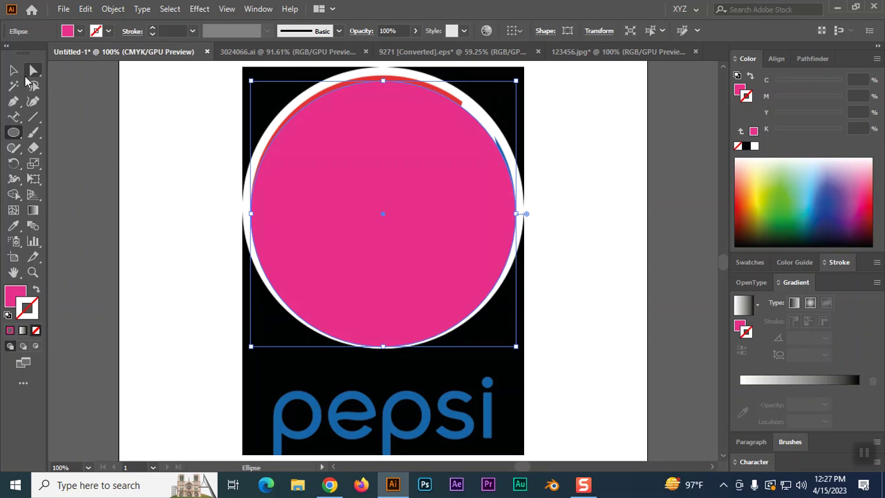
left_click(14, 71)
key("Up")
key("Up")
key("Up")
key("Up")
key("Up")
key("Up")
key("Up")
key("Up")
key("Up")
key("Up")
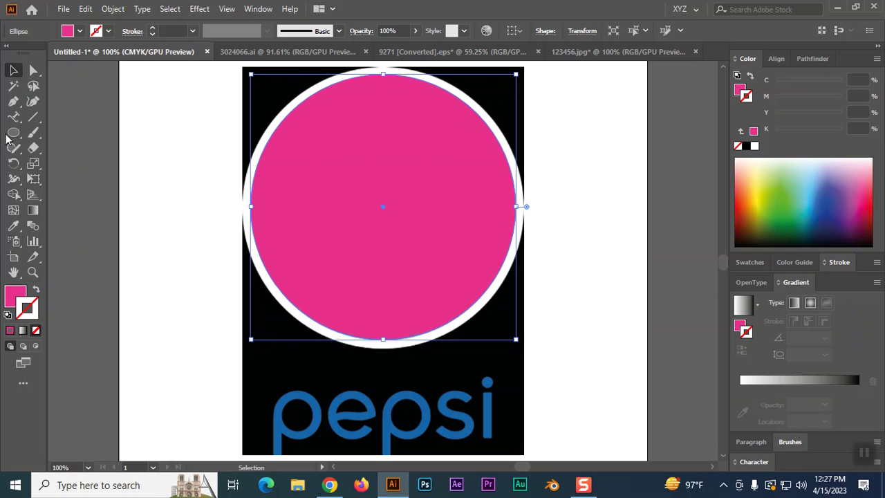
left_click(36, 290)
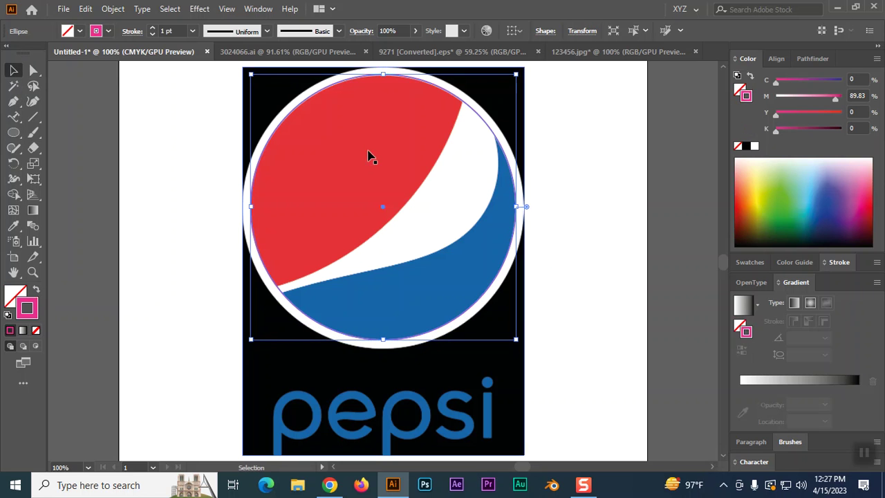
left_click(33, 117)
Step: Draw a line across the globe and bend it along the wave's red edge
left_click_drag(256, 299, 498, 92)
key("shift+grave")
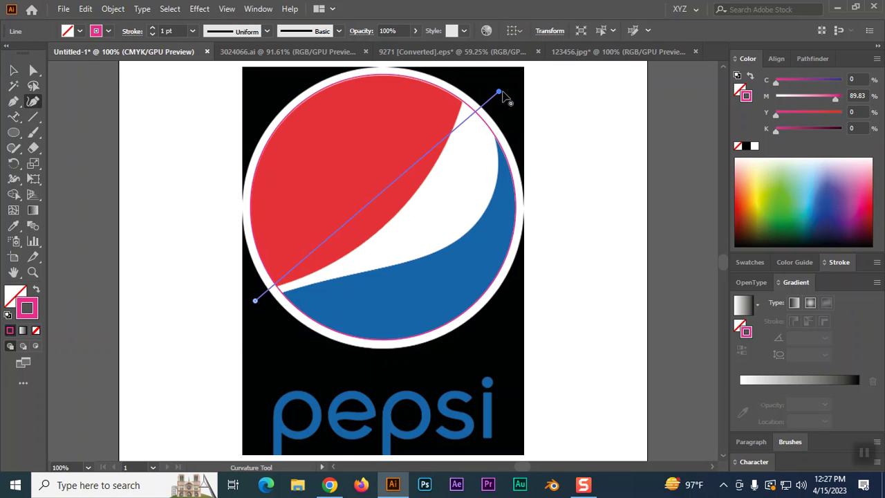
left_click_drag(499, 91, 462, 101)
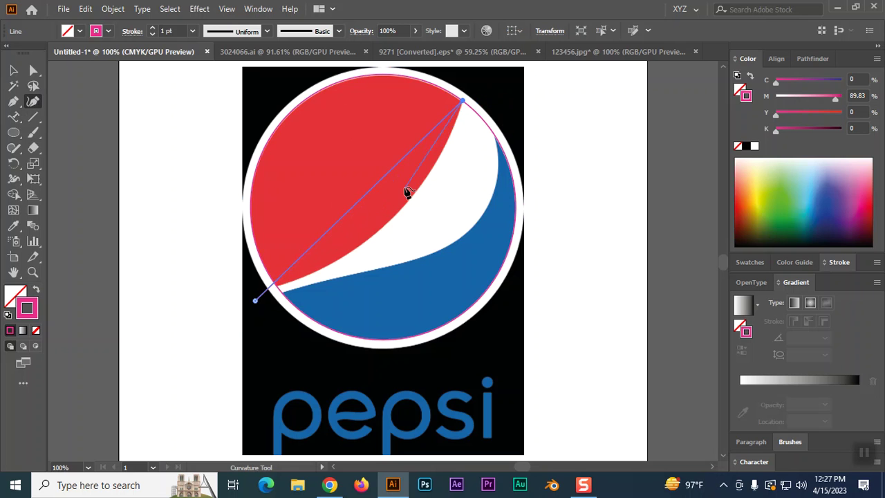
left_click_drag(389, 173, 433, 170)
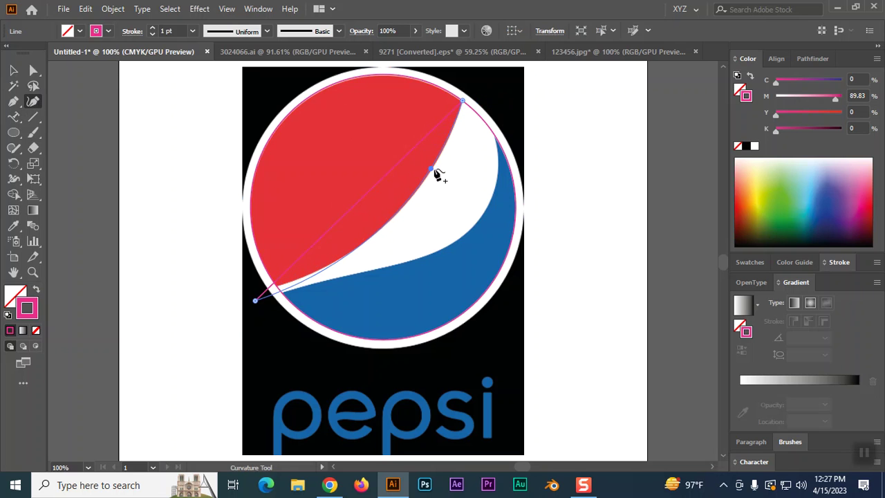
left_click_drag(257, 299, 273, 287)
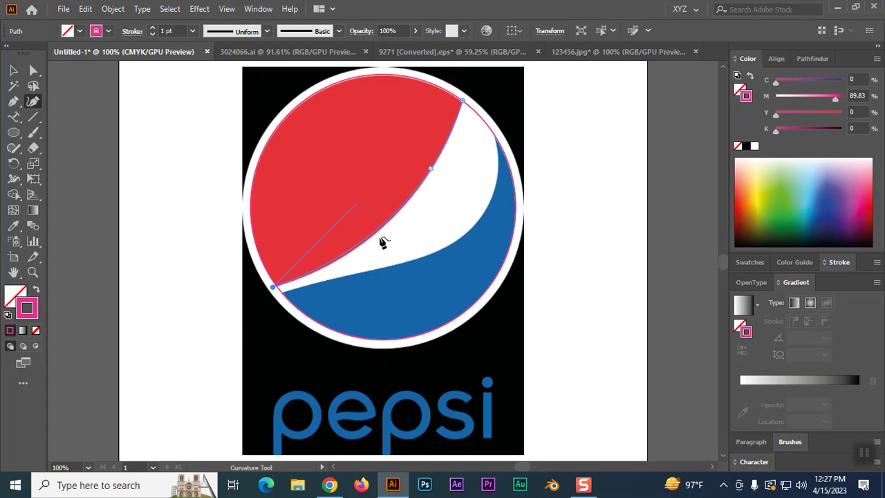
Step: Draw a second line and curve it toward the wave's blue edge
left_click(379, 238)
key("backslash")
left_click_drag(277, 296, 500, 129)
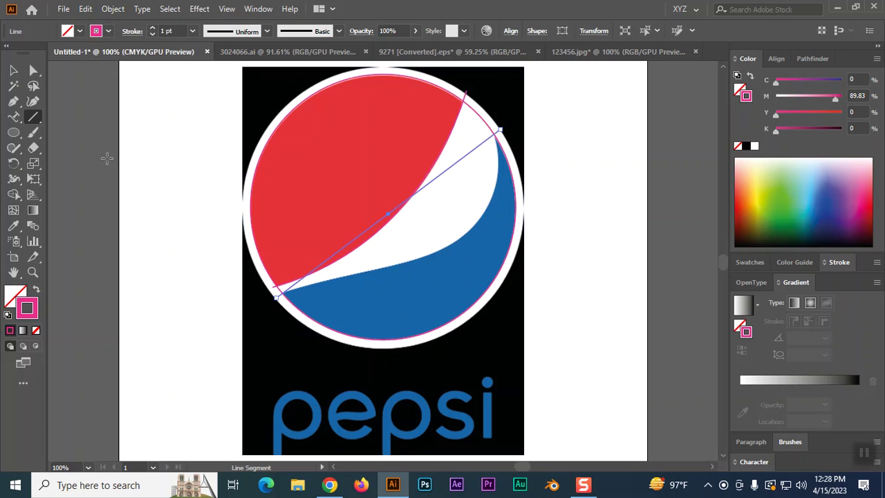
left_click(33, 101)
left_click_drag(438, 178, 494, 202)
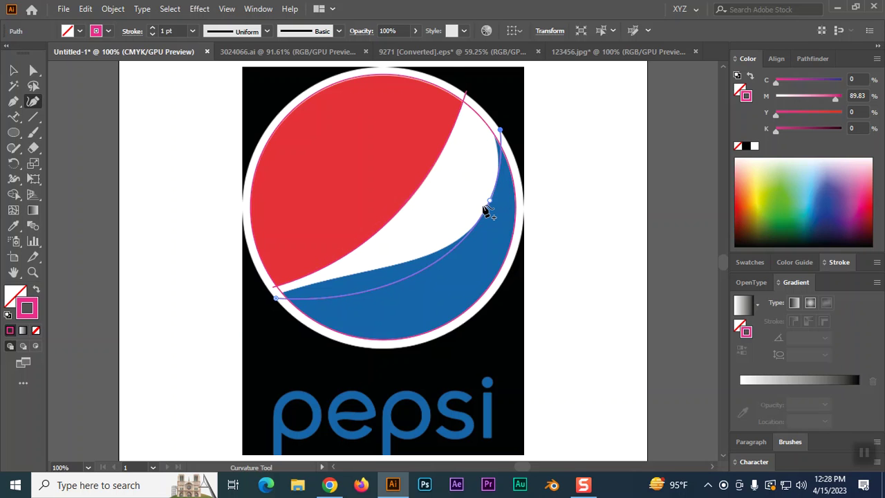
left_click_drag(500, 131, 492, 128)
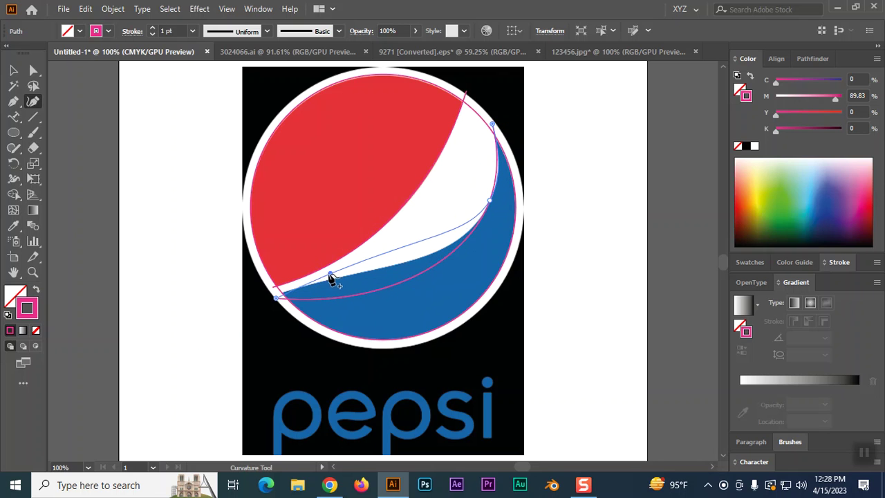
Step: Refine the second curve's anchors to match the white and blue boundary, then deselect
left_click(278, 296)
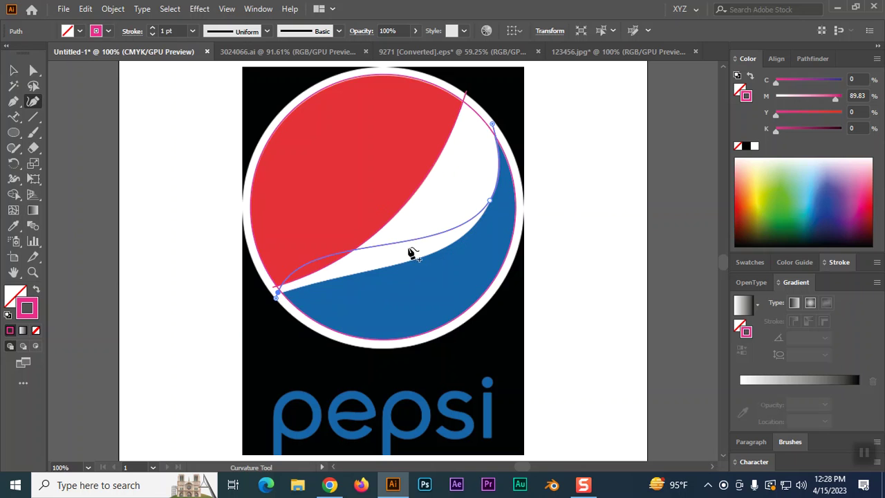
left_click_drag(370, 248, 459, 238)
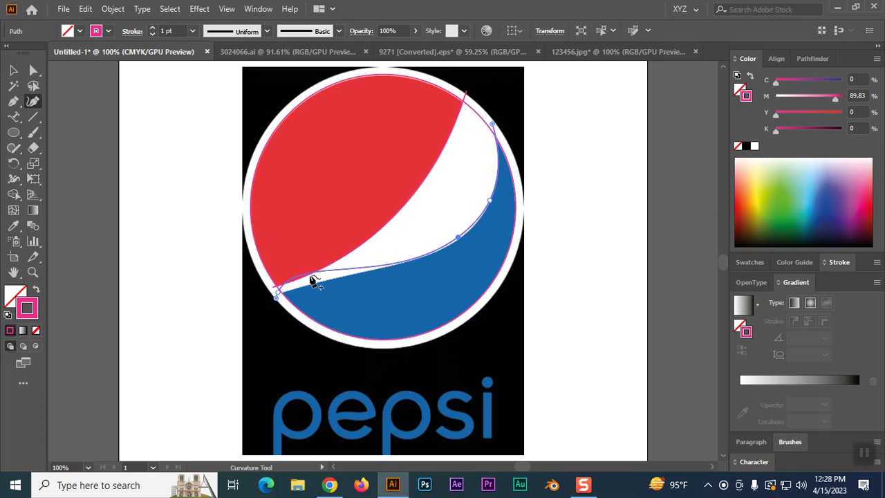
left_click_drag(309, 275, 350, 283)
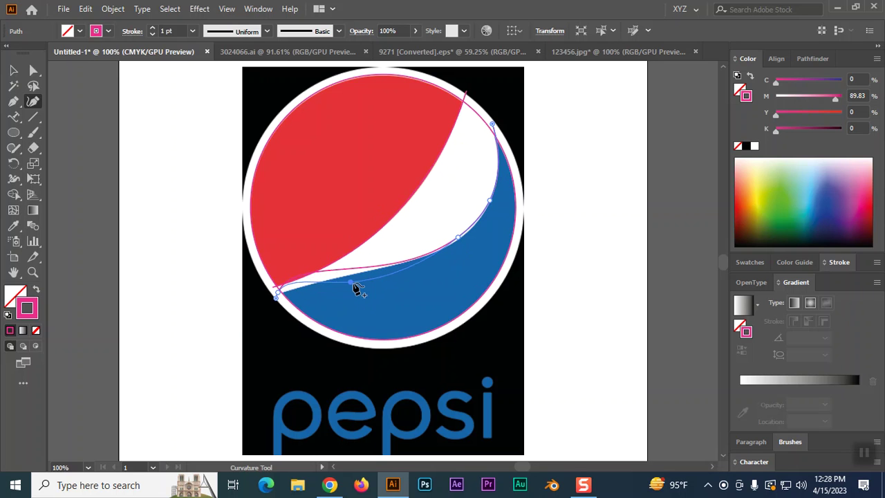
left_click_drag(247, 296, 258, 297)
mouse_move(348, 282)
left_mouse_down()
mouse_move(389, 300)
mouse_move(351, 288)
mouse_move(355, 278)
left_mouse_up()
left_click_drag(457, 238, 466, 240)
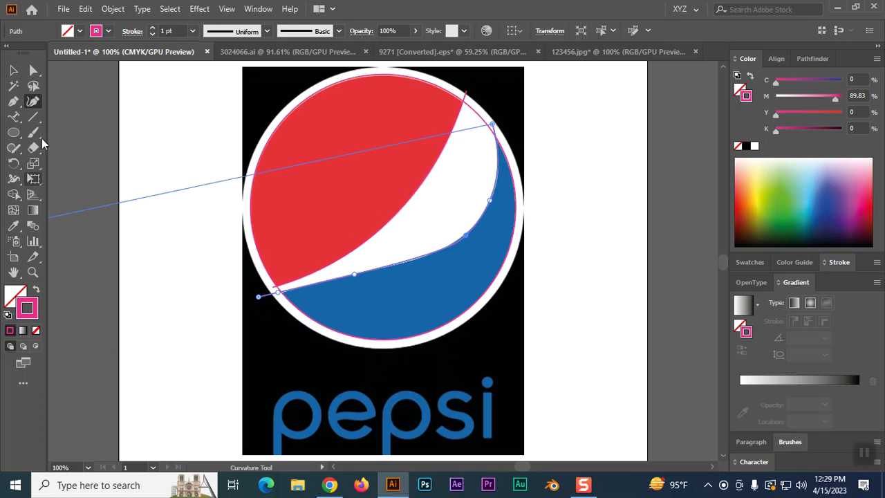
left_click(13, 70)
left_click(613, 206)
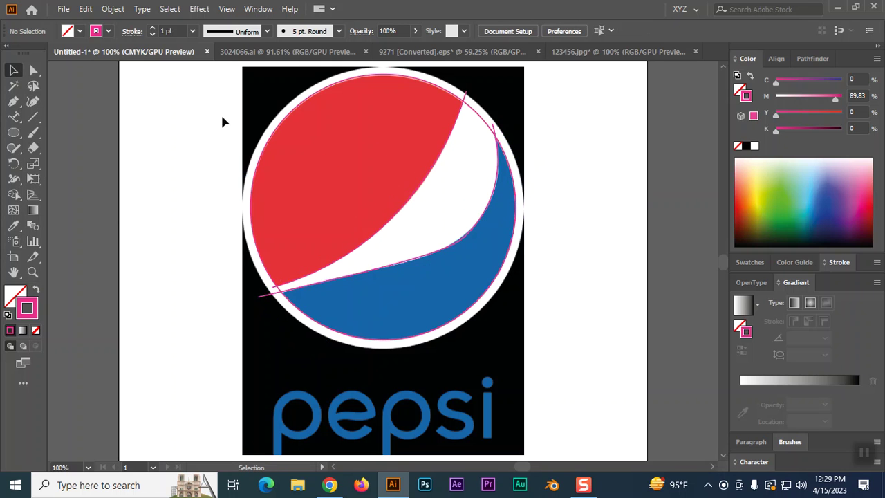
Step: Select and delete the Pepsi image, then undo the deletion
left_click_drag(551, 355, 581, 370)
left_click(626, 304)
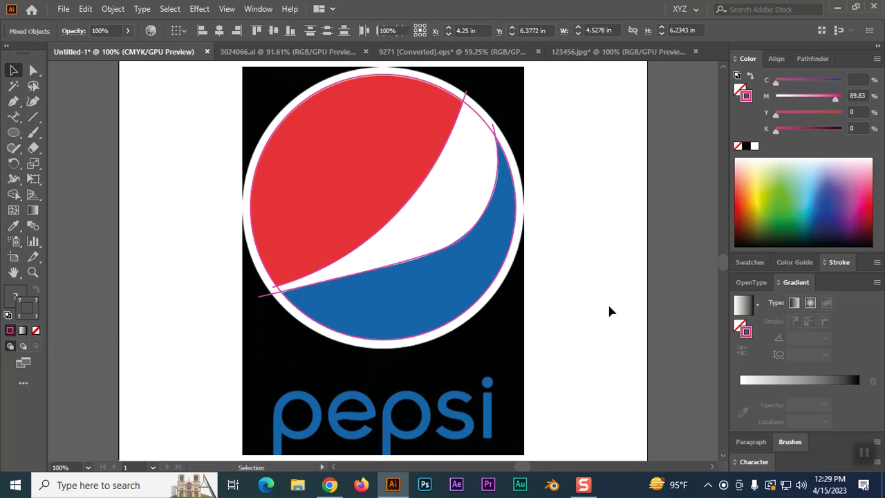
left_click(518, 370)
key("Delete")
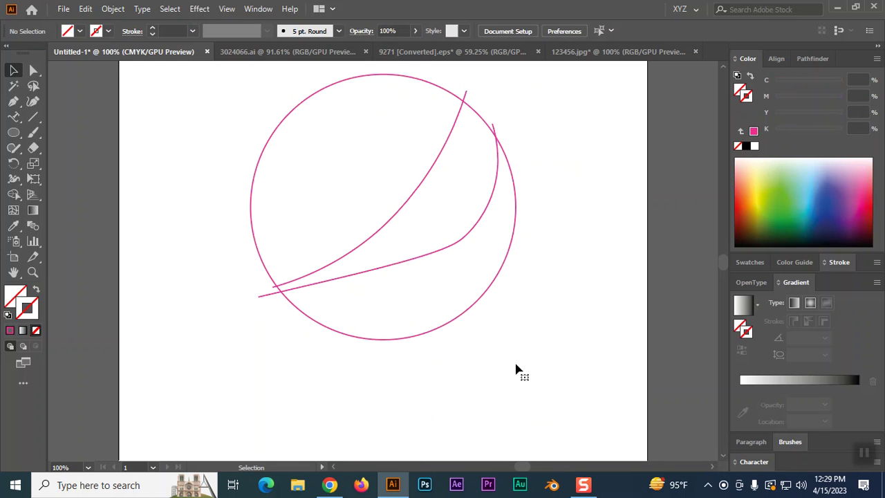
key("ctrl+a")
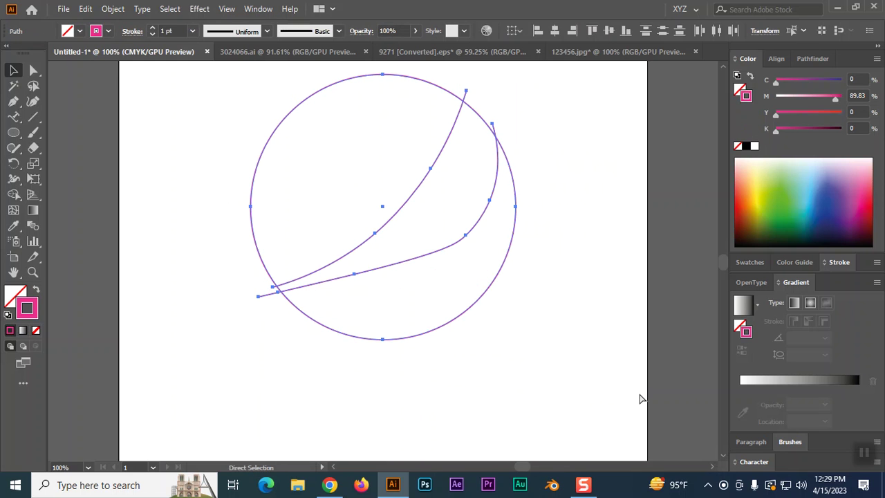
key("ctrl+z")
left_click(570, 362)
left_click(504, 365)
key("ctrl+2")
Step: Divide the circle along both curves with Pathfinder and ungroup the pieces
left_click_drag(266, 79, 594, 339)
left_click(814, 58)
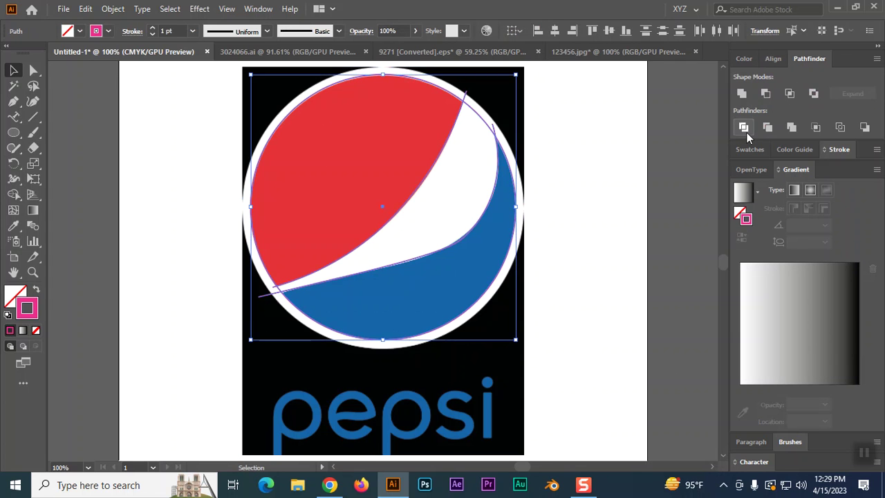
left_click(743, 127)
right_click(414, 148)
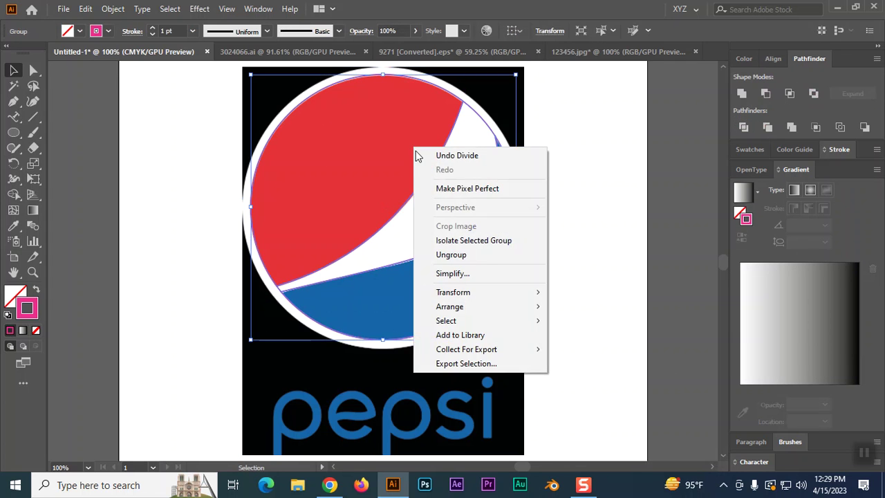
left_click(460, 255)
left_click(621, 244)
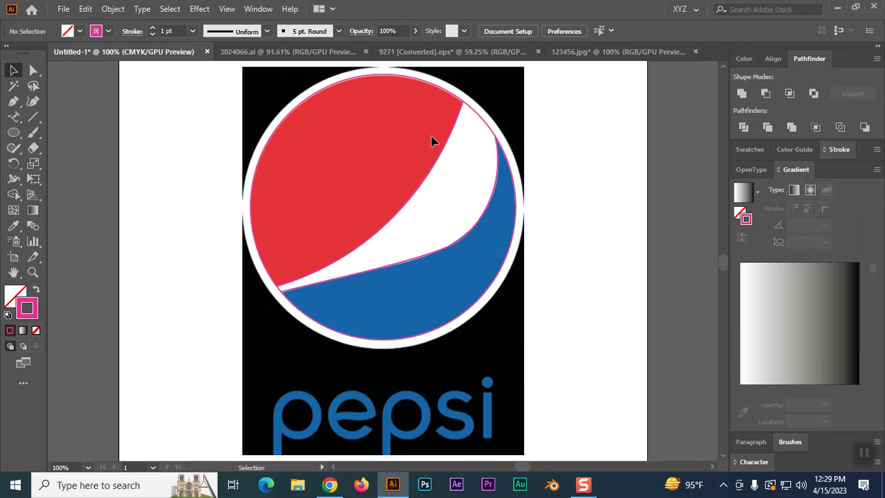
Step: Eyedrop the logo's red onto the top piece and its blue onto the bottom piece
left_click(417, 85)
left_click(13, 226)
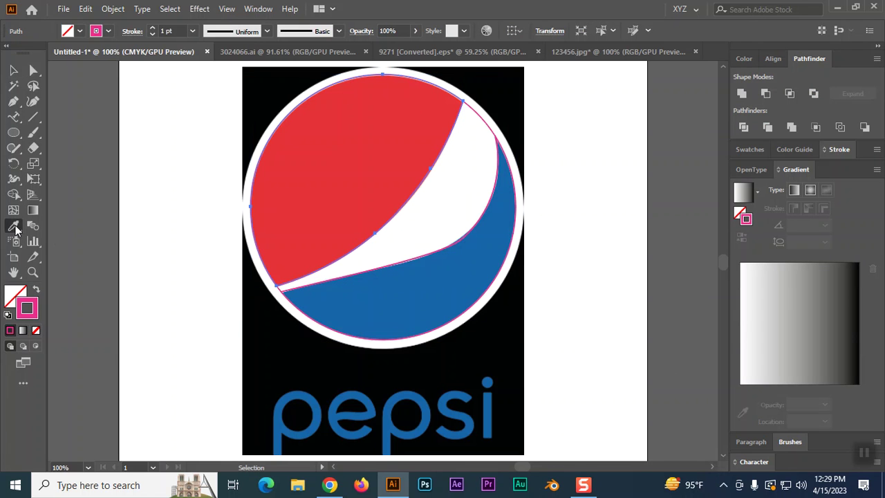
left_click(415, 125)
left_click(14, 70)
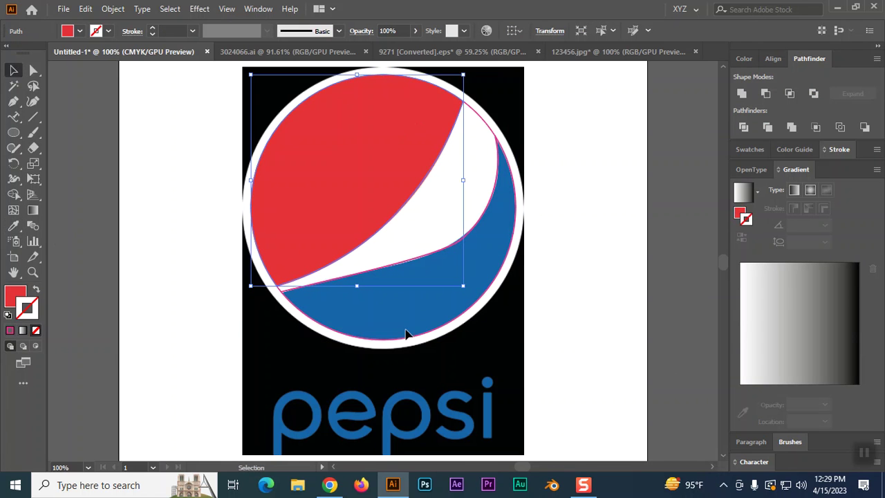
left_click(410, 339)
key("i")
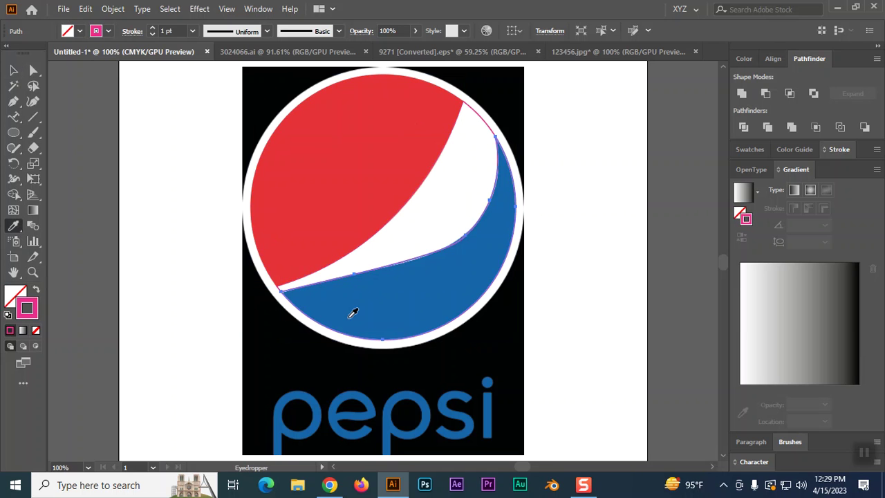
left_click(354, 311)
left_click(14, 71)
Step: Select the red and blue pieces together and Alt-drag a copy to the top-left
left_click(621, 190)
left_click(387, 161)
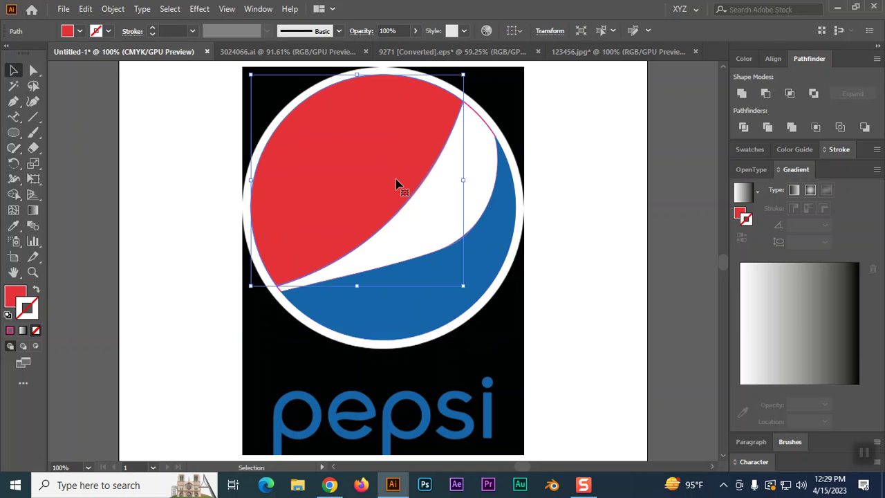
left_click(477, 296, "shift")
key("a")
key("ctrl+minus")
key("ctrl+minus")
key("ctrl+minus")
key("v")
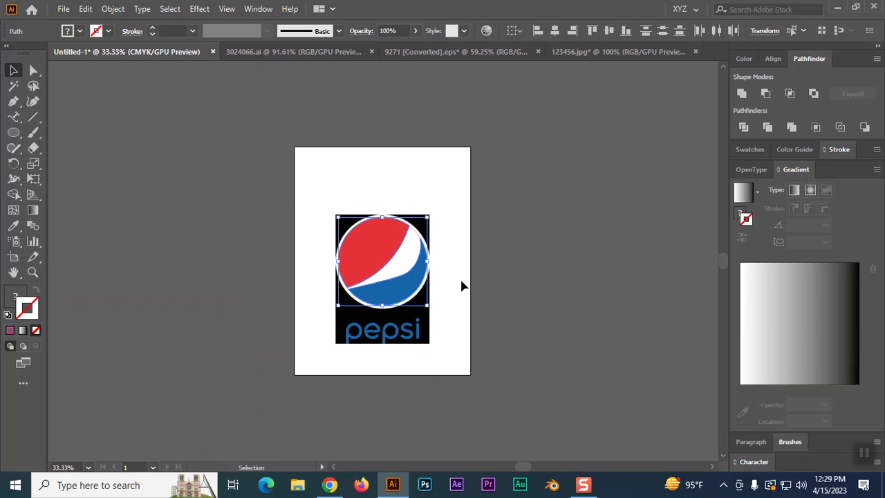
left_click_drag(367, 242, 177, 121, "alt")
left_click(186, 275)
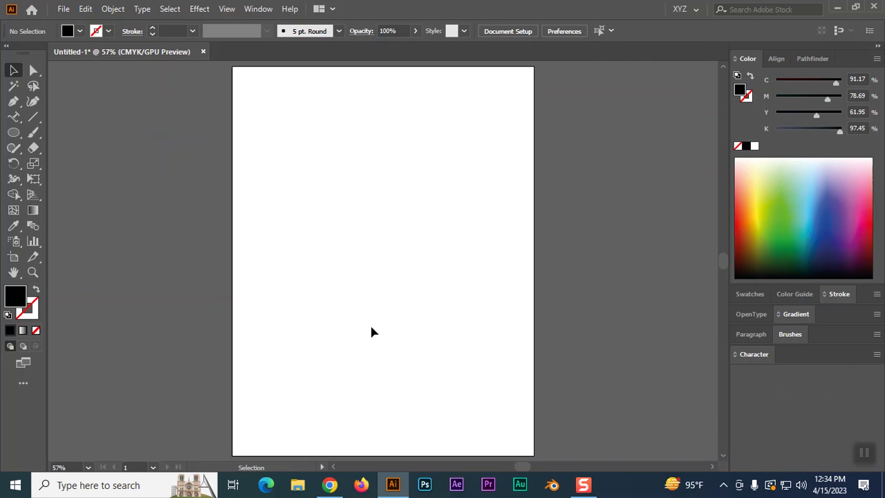
Step: View the Facebook flyer photo, then return to Illustrator's Type tool flyout
left_click(329, 485)
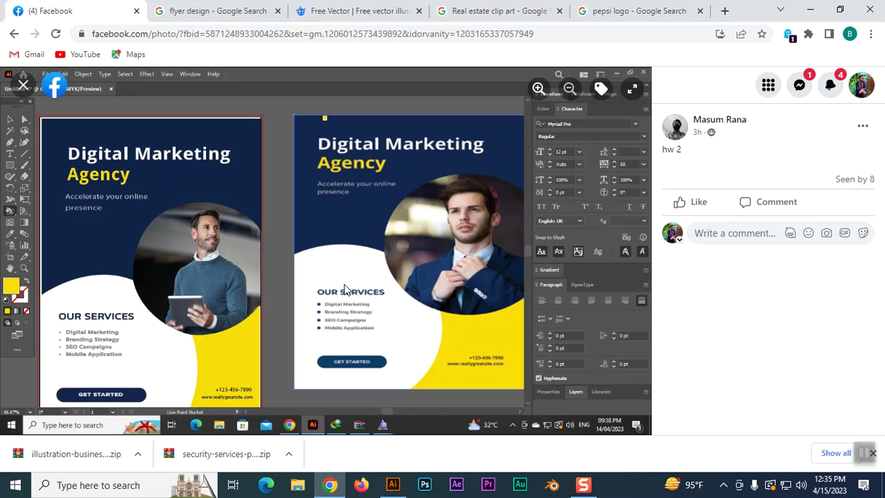
left_click(393, 484)
left_click_drag(13, 116, 50, 117)
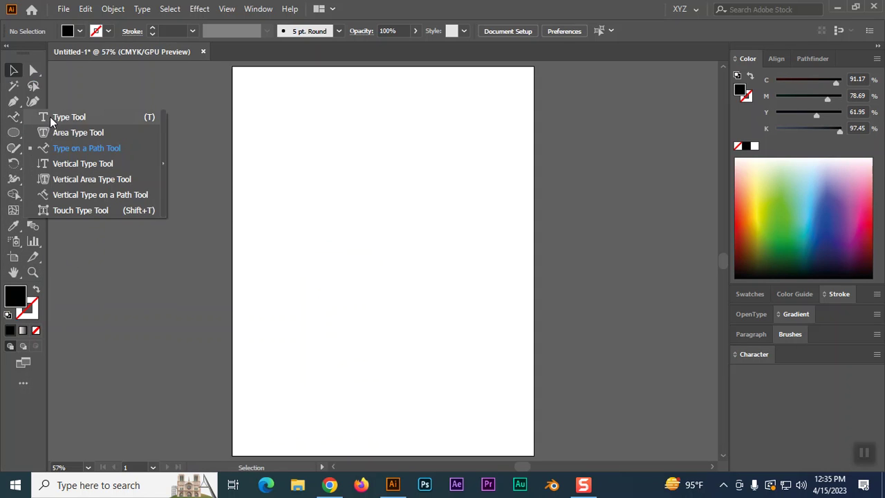
Step: Type 'Hello Kemon Acho??' as point text near the artboard's upper left and select it
left_click(277, 177)
type("H")
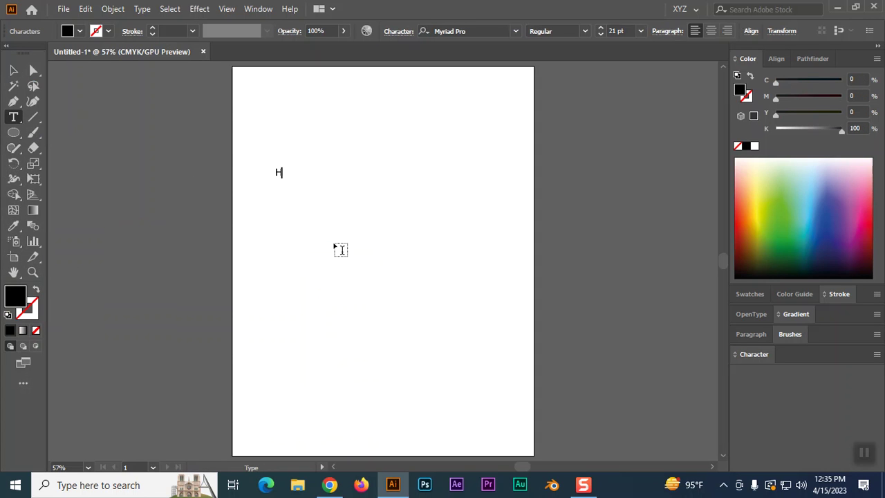
type("ello Kemon Acho??")
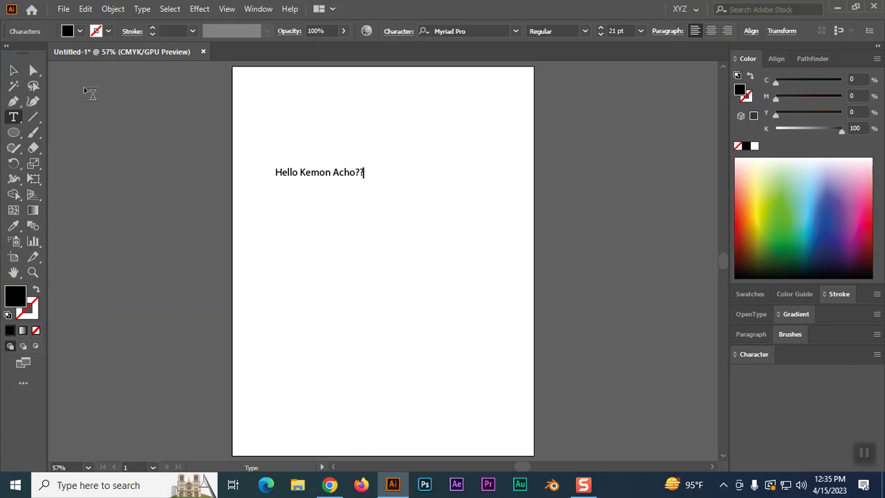
left_click(15, 71)
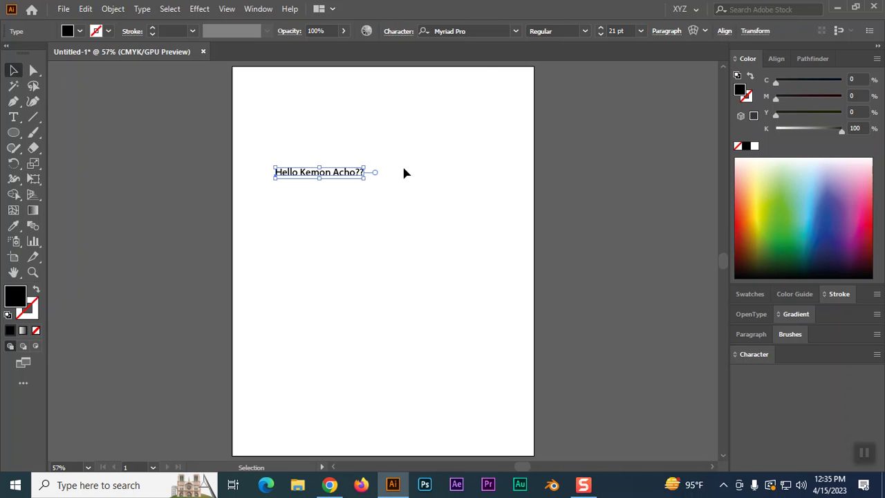
left_click(516, 31)
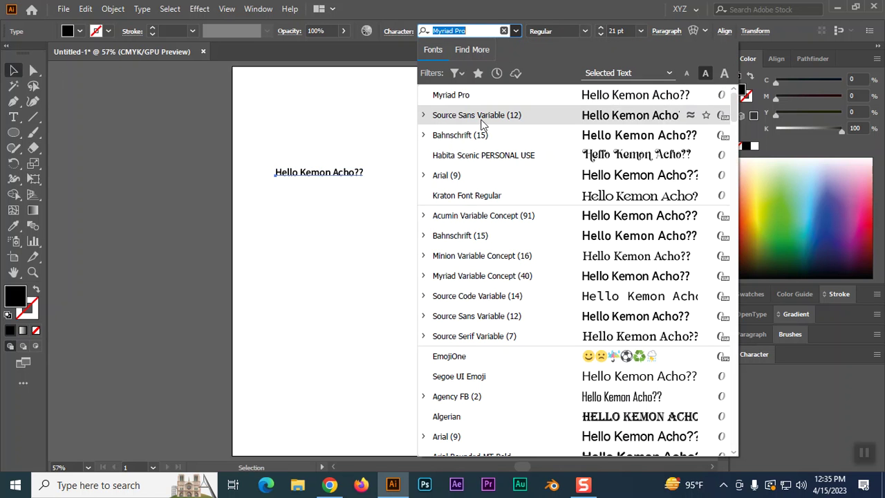
Step: Set the text in Arial at 53 pt and move it to the top of the page
left_click(472, 178)
left_click_drag(600, 31, 600, 31)
left_click(600, 31)
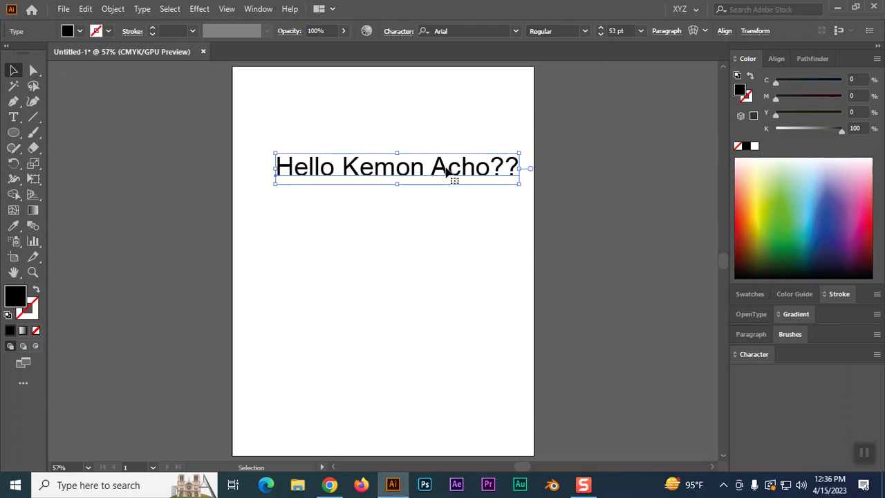
left_click_drag(449, 174, 419, 92)
left_click(452, 190)
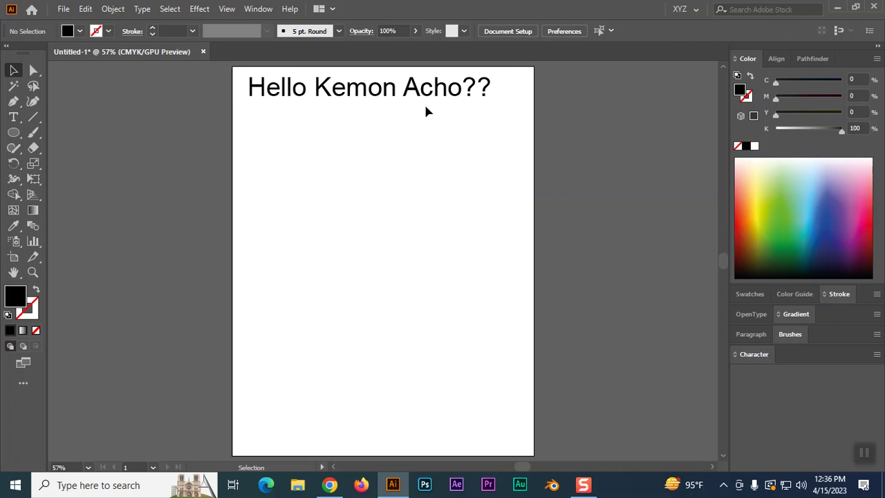
left_click(422, 95)
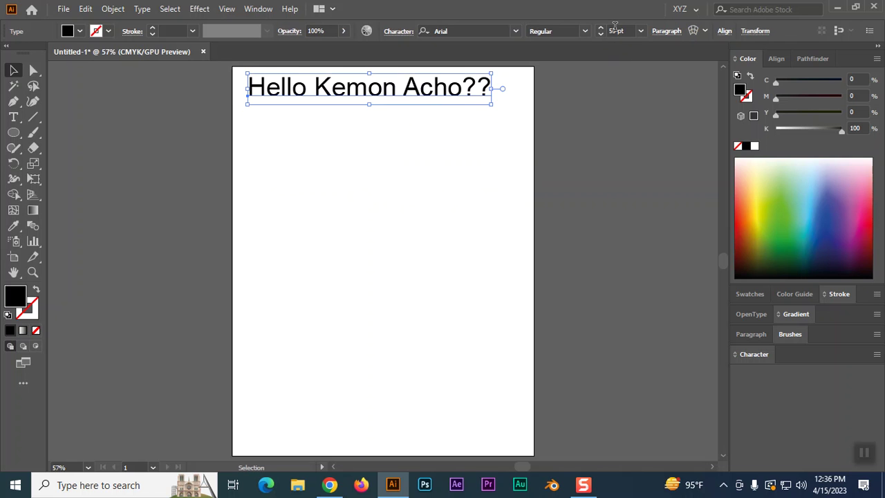
Step: Change the text's font to Source Code Variable
double_click(614, 31)
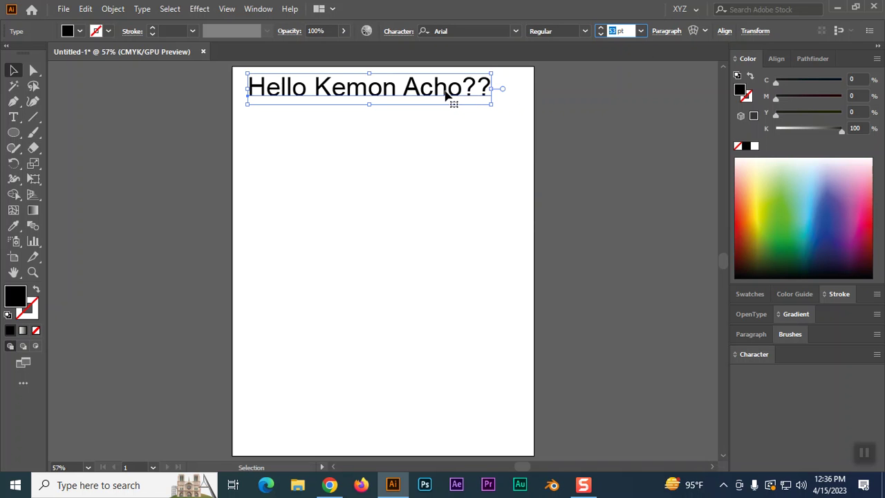
left_click(515, 31)
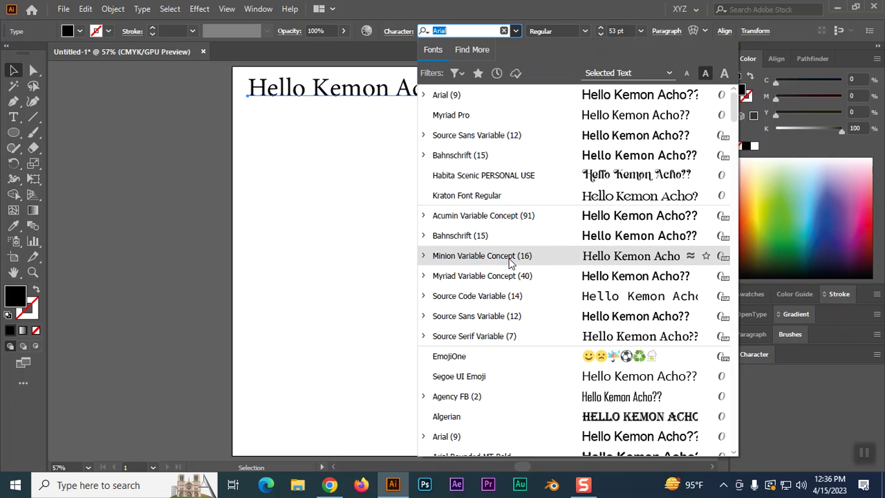
left_click(517, 297)
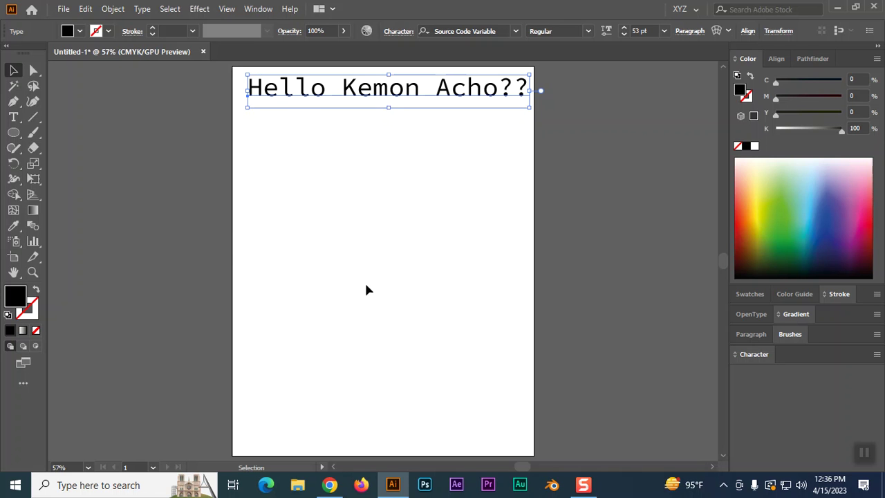
left_click(329, 484)
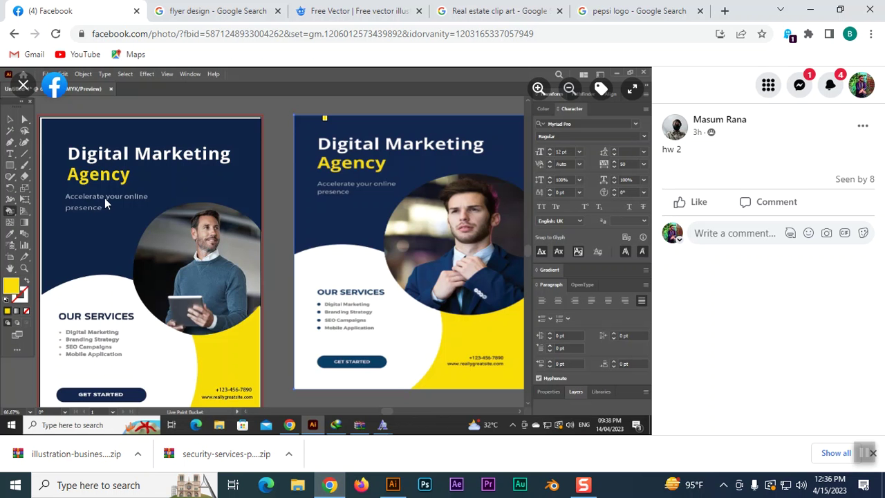
Step: Return from the Facebook flyer photo to the Hello Kemon Acho?? document
left_click(392, 485)
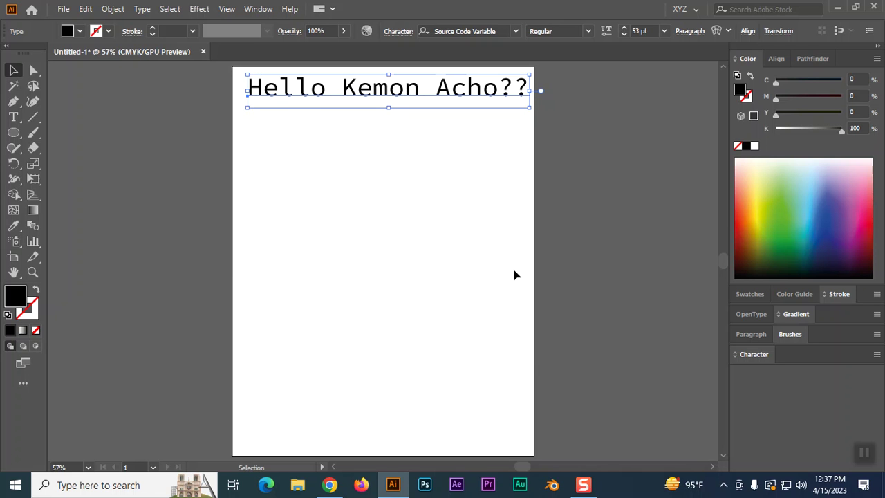
Step: Bring the Facebook photo of the two Digital Marketing Agency flyers forward in Chrome
left_click(329, 485)
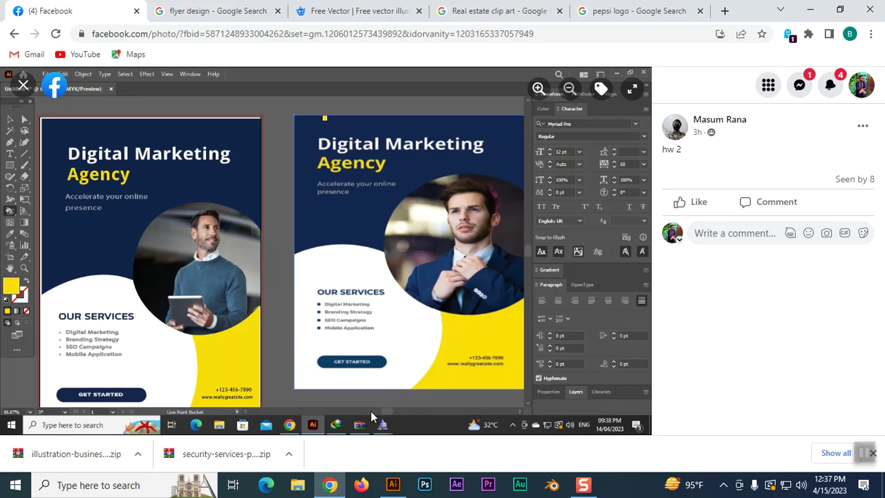
Step: Browse flyer design results, previewing a Behance project, a travel flyer and a yellow brochure
left_click(215, 19)
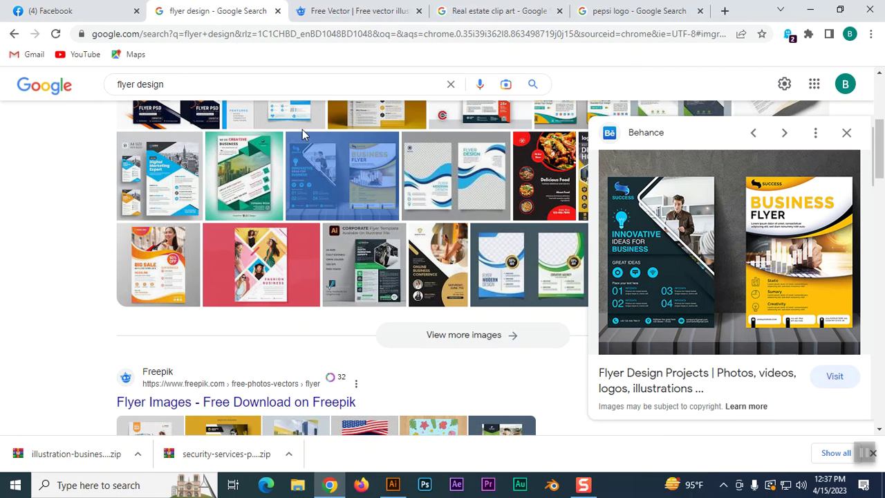
left_click(774, 294)
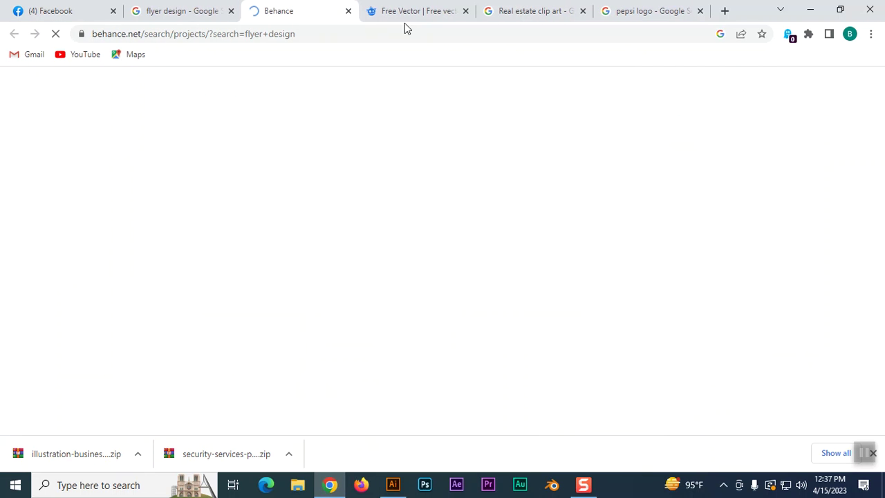
left_click(349, 12)
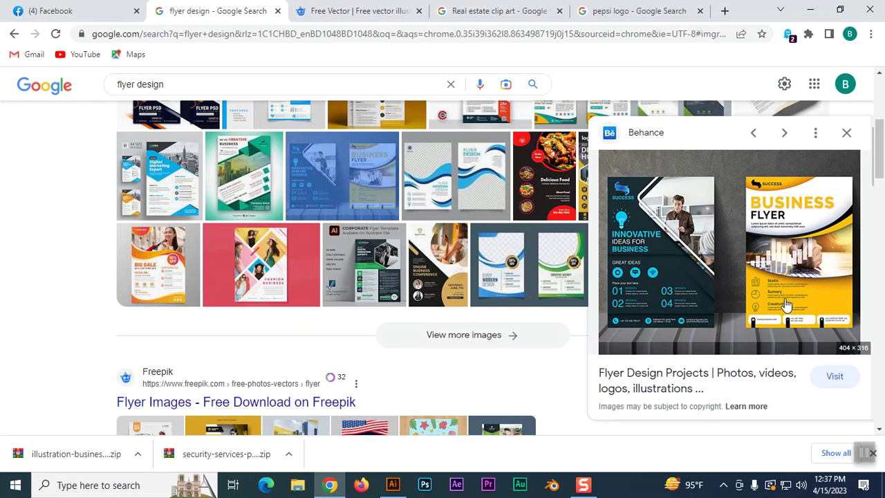
scroll(225, 183, "up", 4)
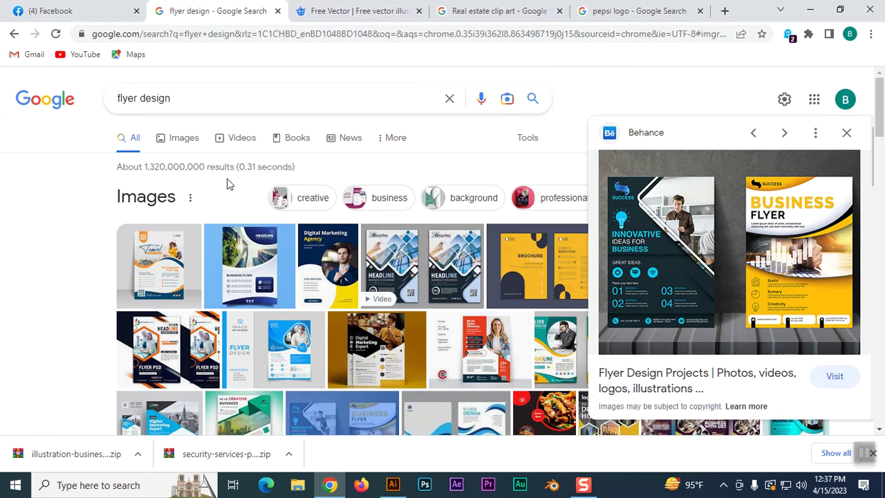
left_click(158, 277)
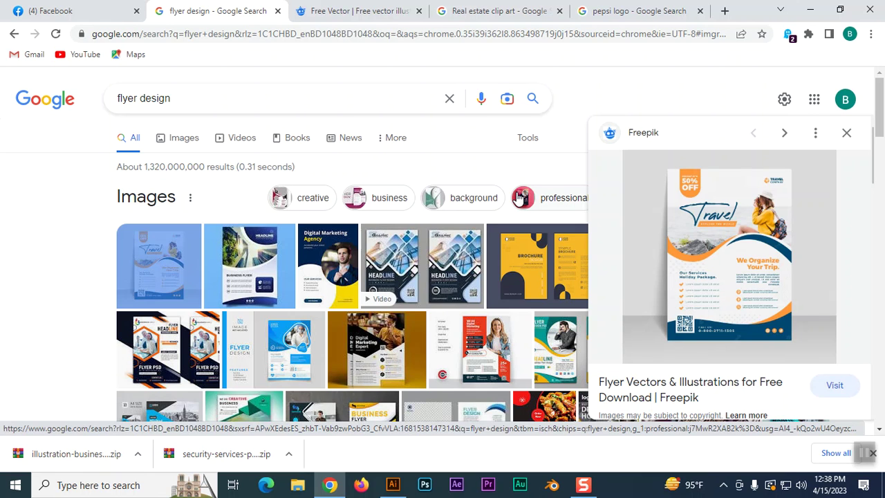
left_click(573, 280)
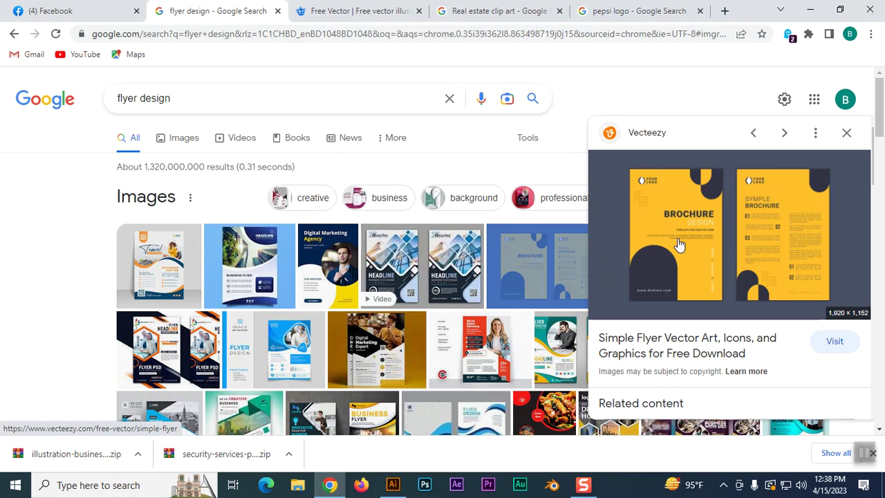
left_click(393, 485)
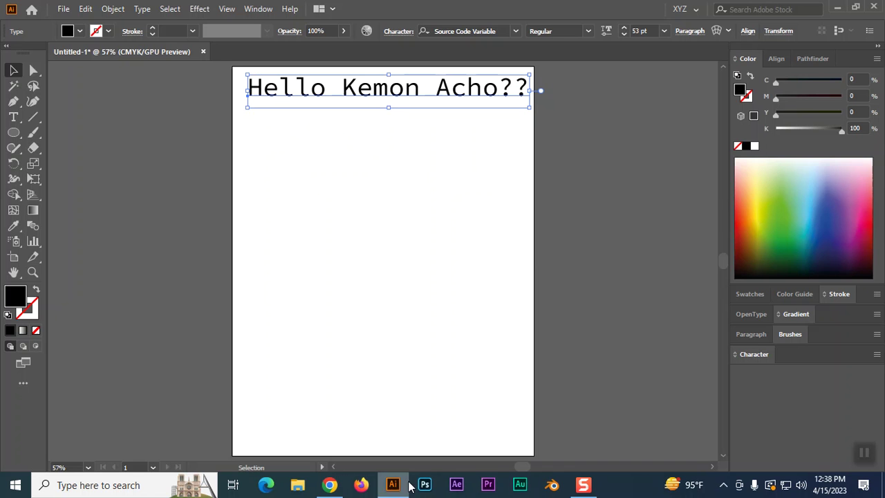
Step: Set the 'Hello Kemon Acho??' line in Acumin Variable Concept, Condensed Thin style
left_click(516, 31)
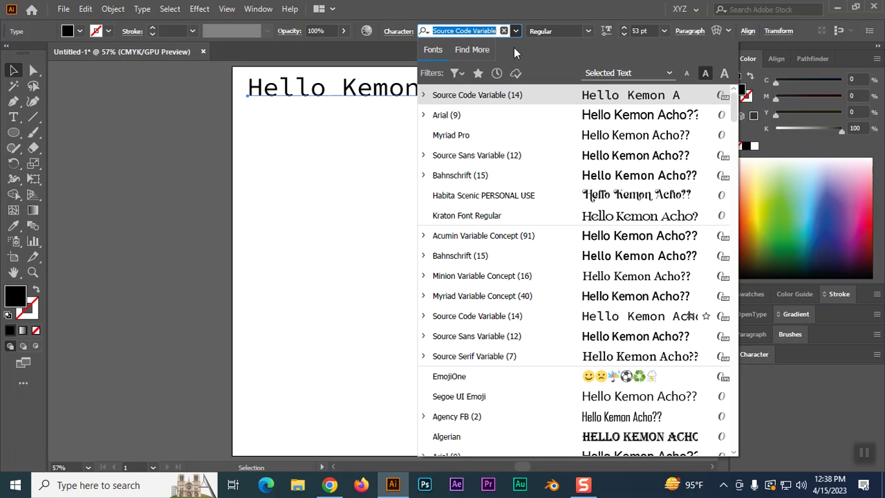
left_click(484, 237)
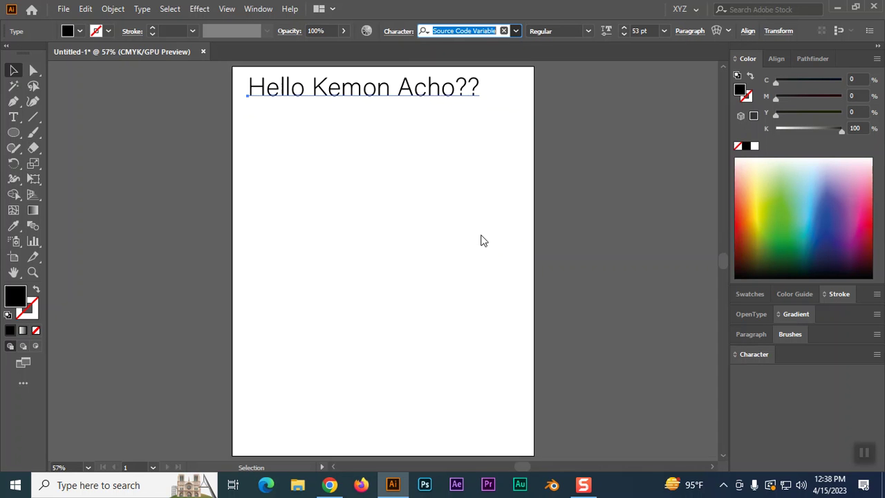
left_click(588, 31)
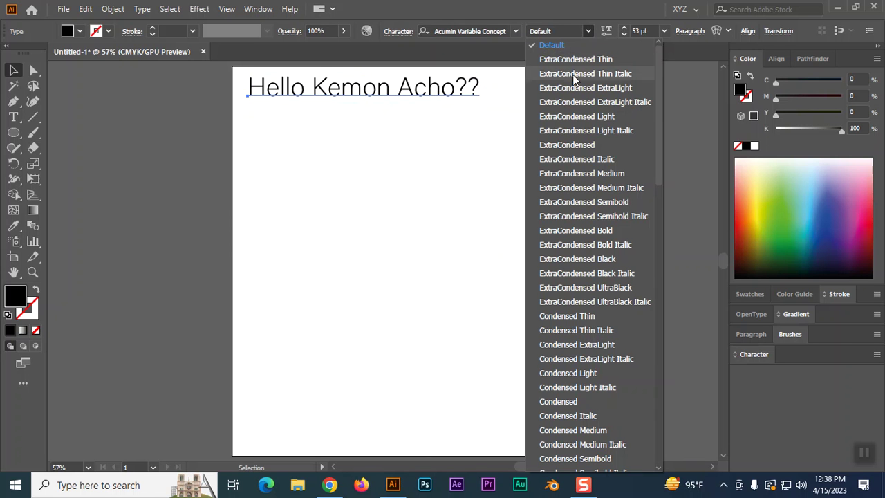
scroll(566, 187, "down", 3)
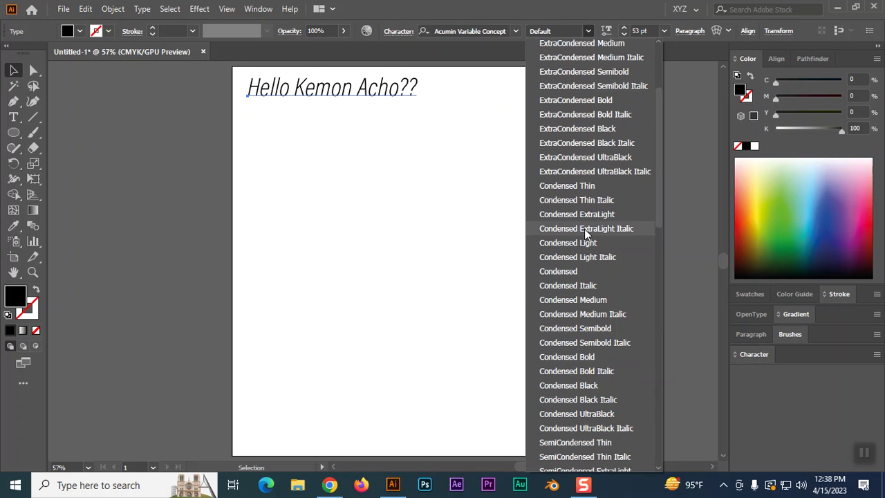
left_click(560, 186)
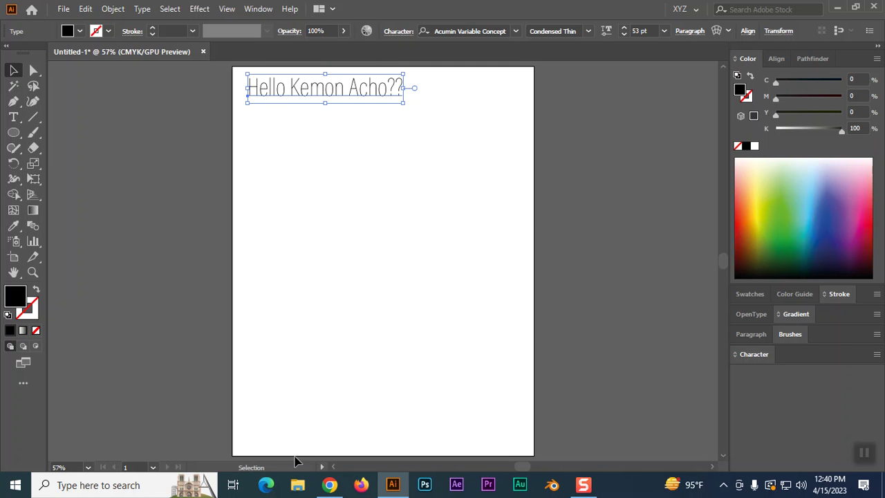
Step: Switch to the 'flyer design' Google Images results and preview the blue healthcare flyer
left_click(330, 485)
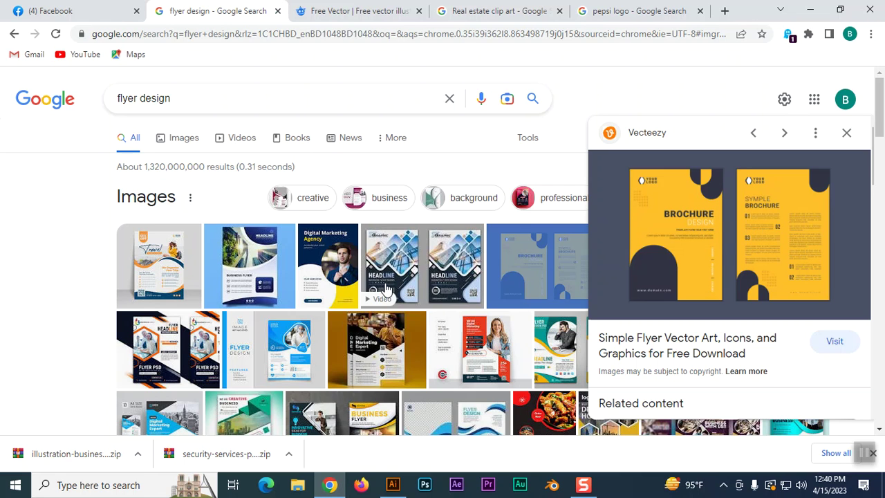
left_click(287, 343)
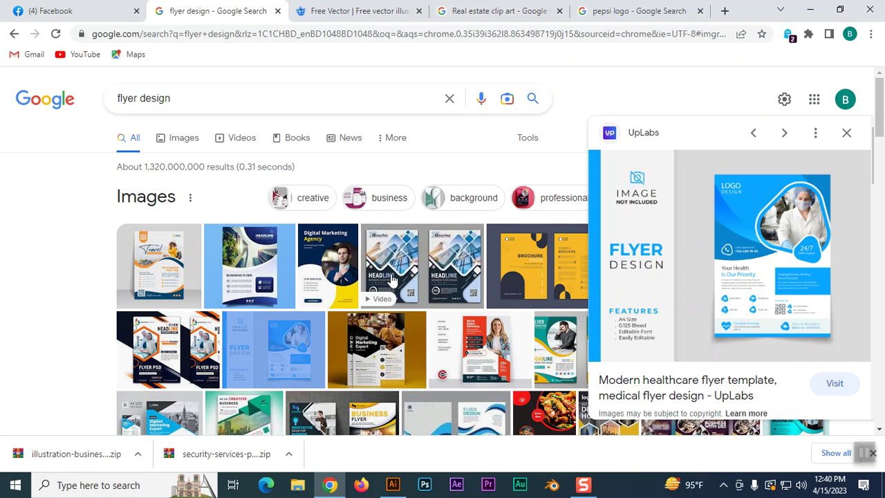
Step: Preview another flyer result, then visit GraphicRiver's Business Flyer Templates page from its preview
scroll(391, 281, "down", 2)
left_click(177, 152)
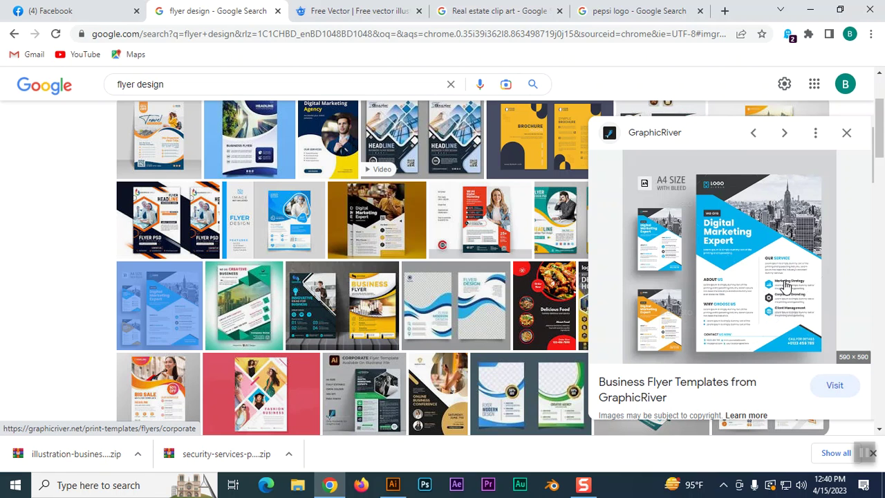
left_click(753, 283)
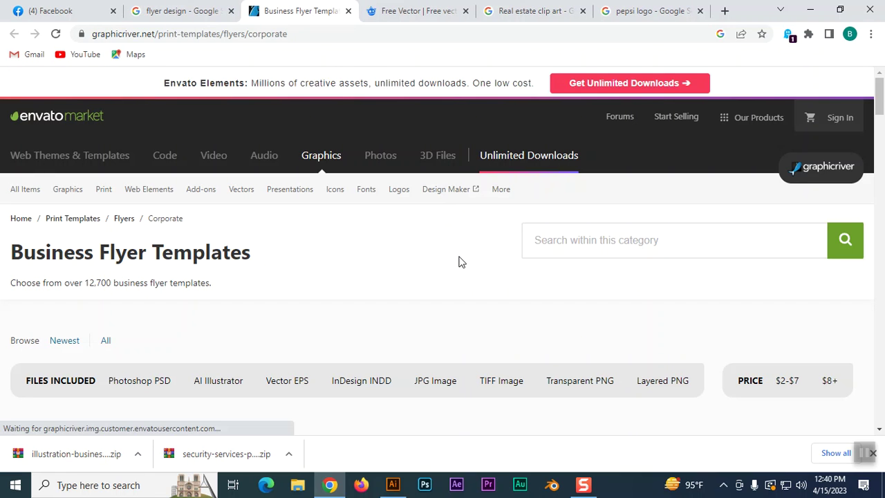
Step: Scroll through the GraphicRiver Business Flyer Templates page
scroll(461, 262, "down", 1)
scroll(461, 262, "down", 4)
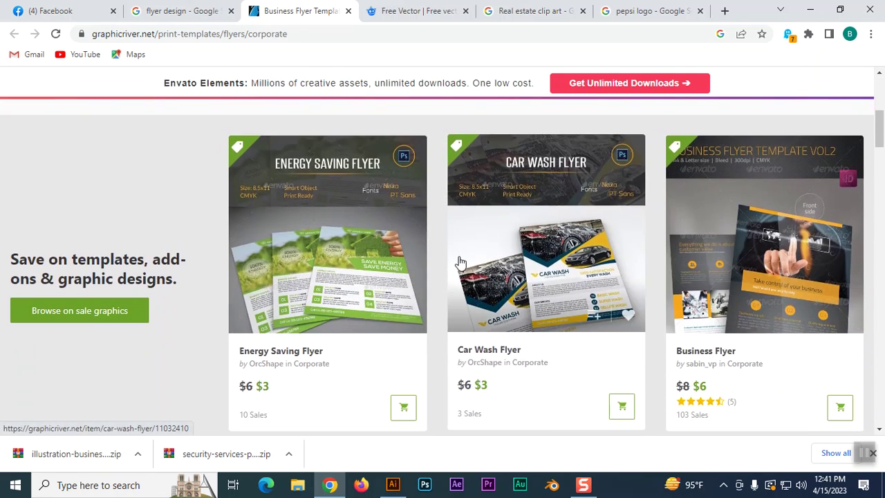
scroll(461, 262, "down", 4)
scroll(459, 260, "down", 1)
scroll(458, 261, "up", 9)
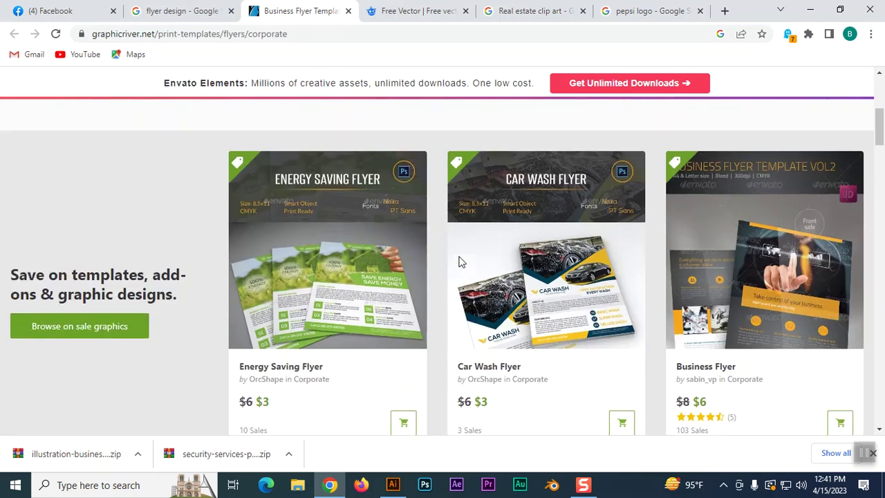
Step: Back in the flyer design results, open the Digital Marketing Expert flyer image in a new tab
left_click(176, 11)
right_click(679, 260)
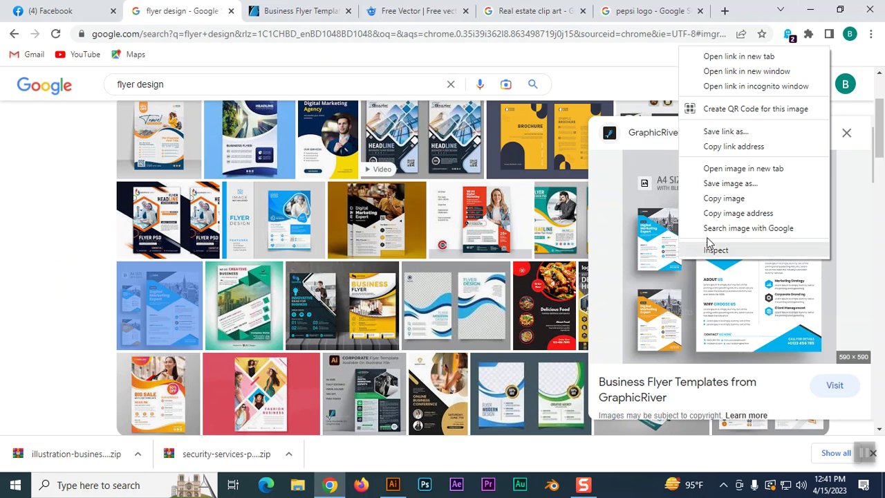
left_click(730, 168)
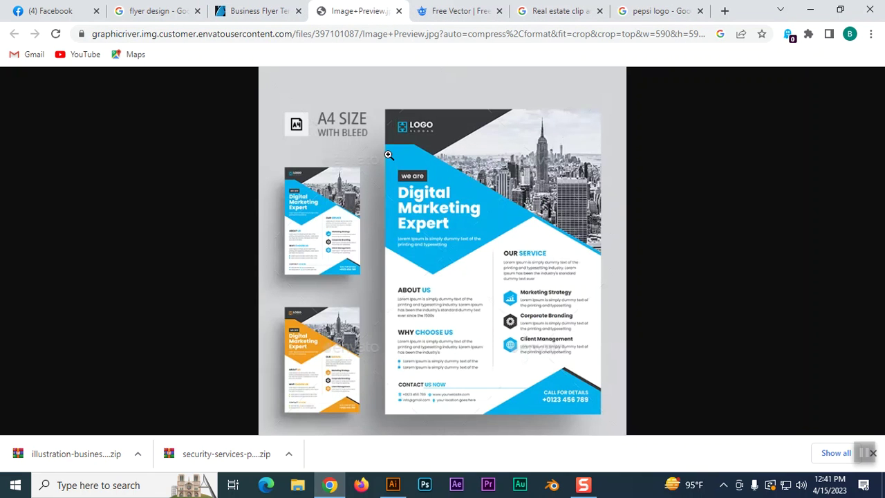
Step: Zoom the Digital Marketing Expert flyer image to full size, then return to the flyer results
left_click(356, 11)
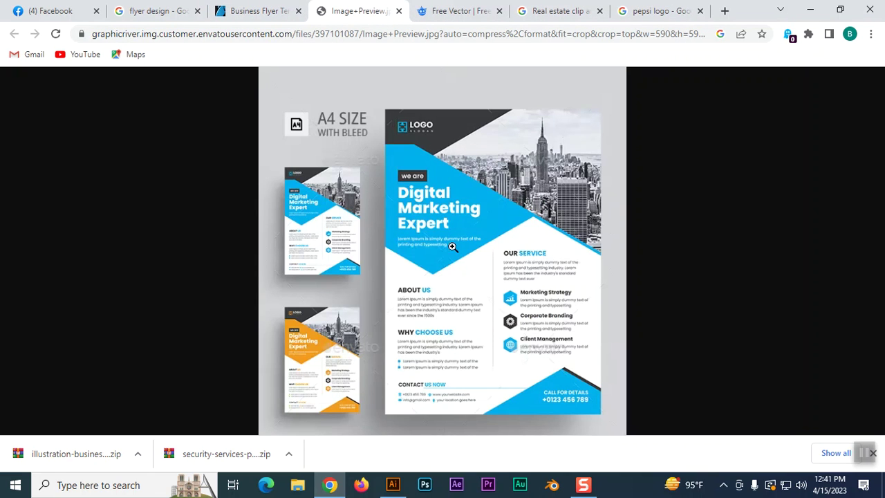
left_click(431, 226)
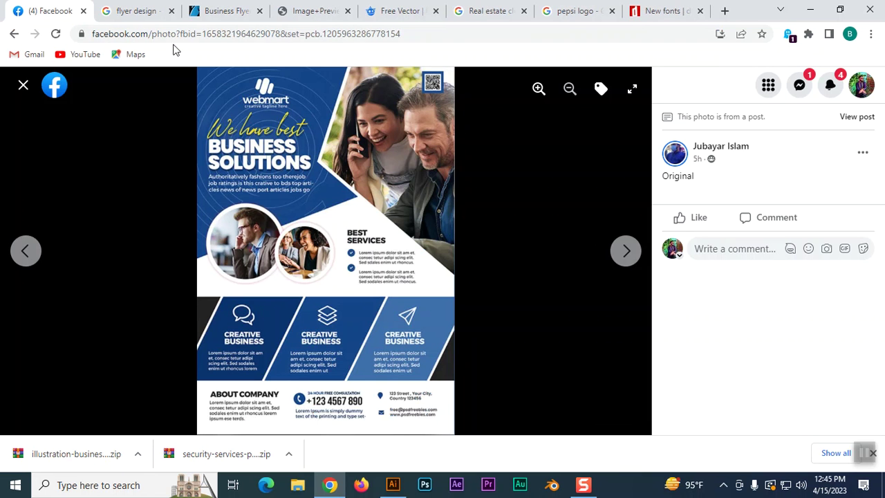
left_click(151, 9)
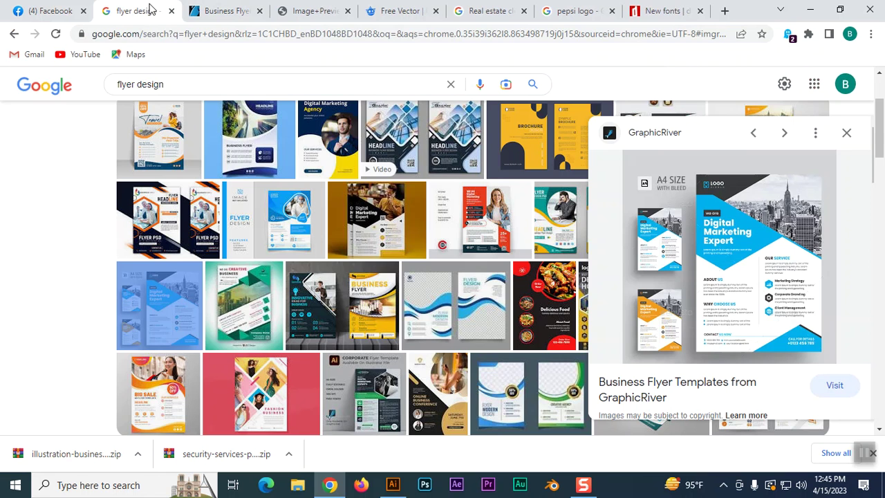
Step: Close the duplicate Business Flyer Templates tab and return to the full-size Digital Marketing Expert flyer
left_click(725, 288)
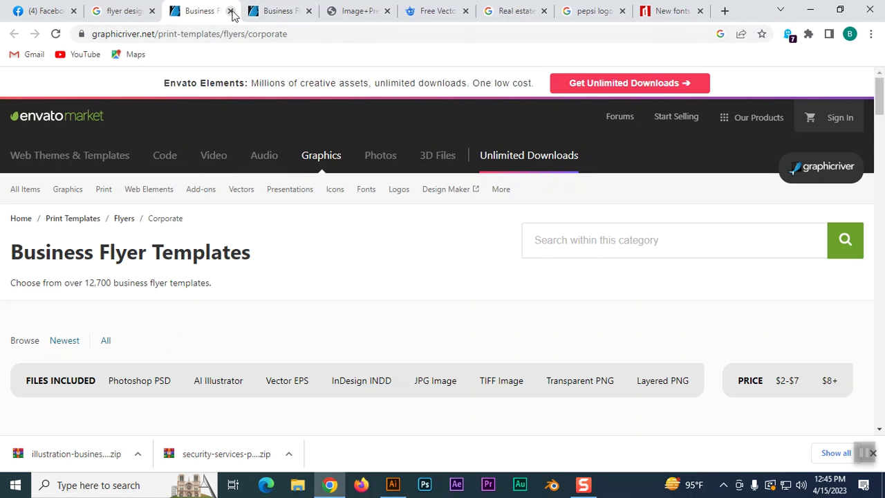
left_click(230, 11)
left_click(266, 12)
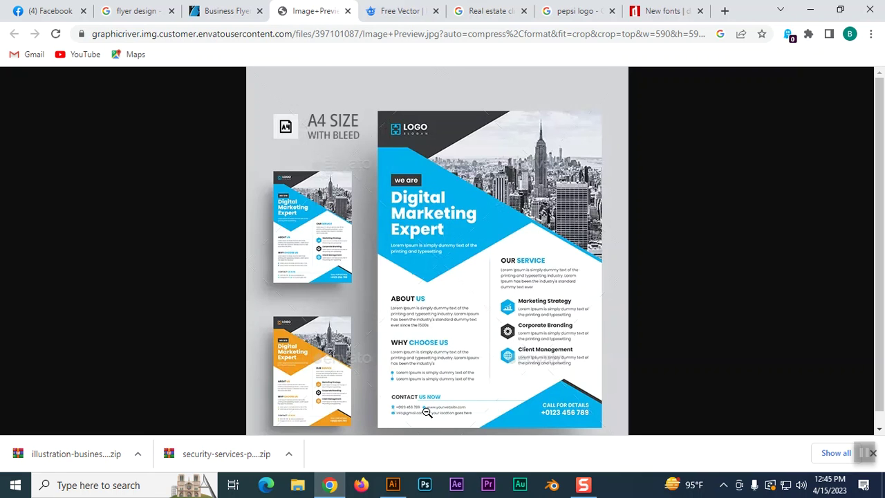
Step: Scroll the Digital Marketing Expert flyer image, then go back to the flyer design results
scroll(423, 409, "down", 1)
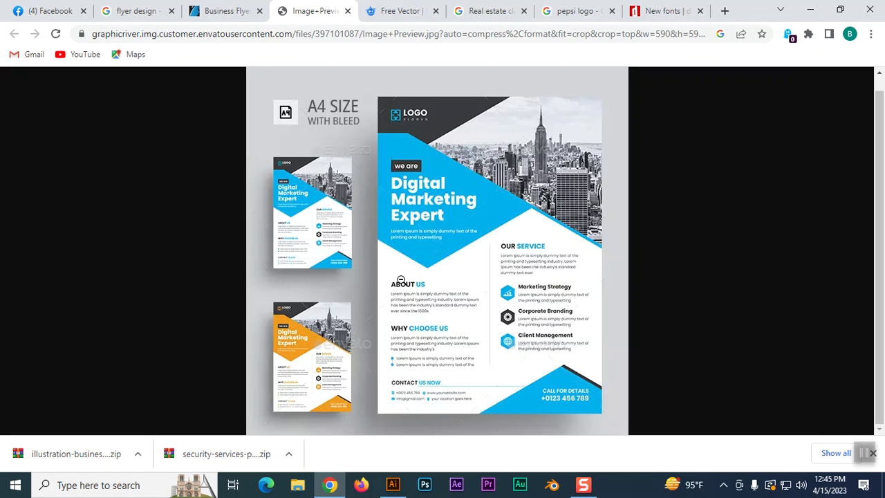
left_click(224, 11)
left_click(136, 11)
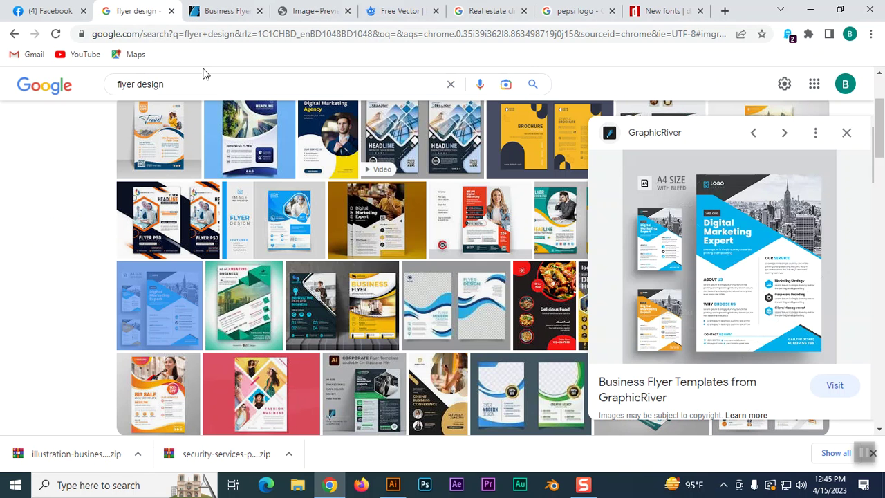
Step: Preview the blue Behance business flyer, then switch to the Facebook Business Solutions flyer photo
left_click(310, 316)
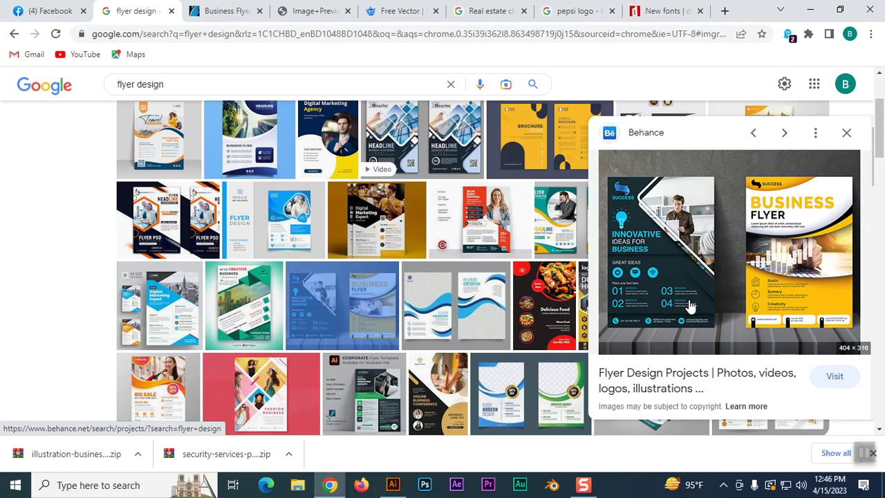
left_click(59, 12)
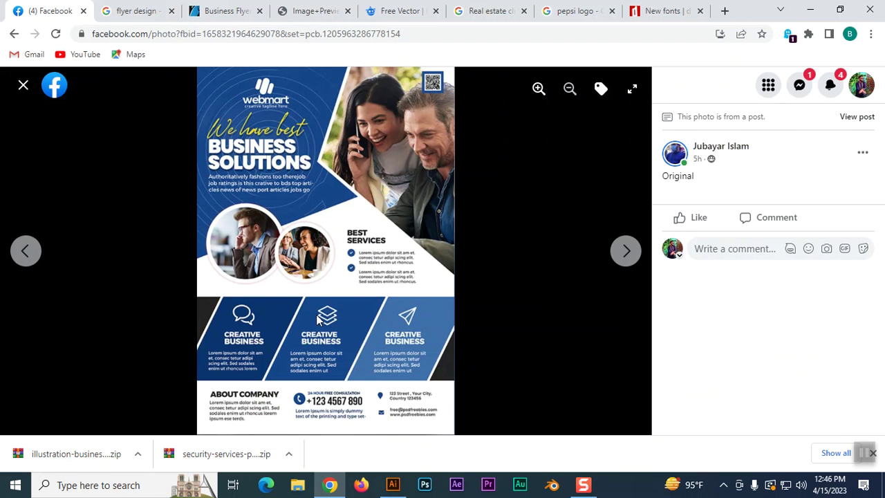
Step: Flip between the Business Solutions post's original and remake flyer photos, then close the viewer
left_click(625, 250)
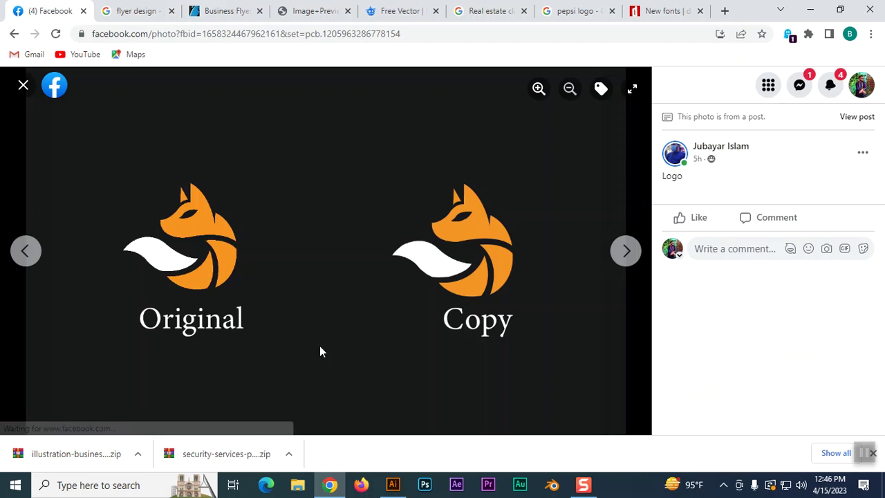
left_click(25, 249)
left_click(25, 249)
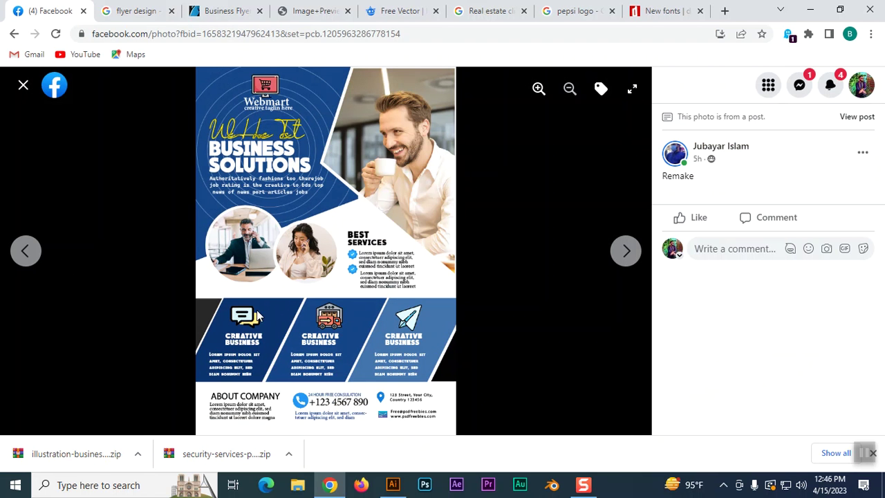
left_click(23, 86)
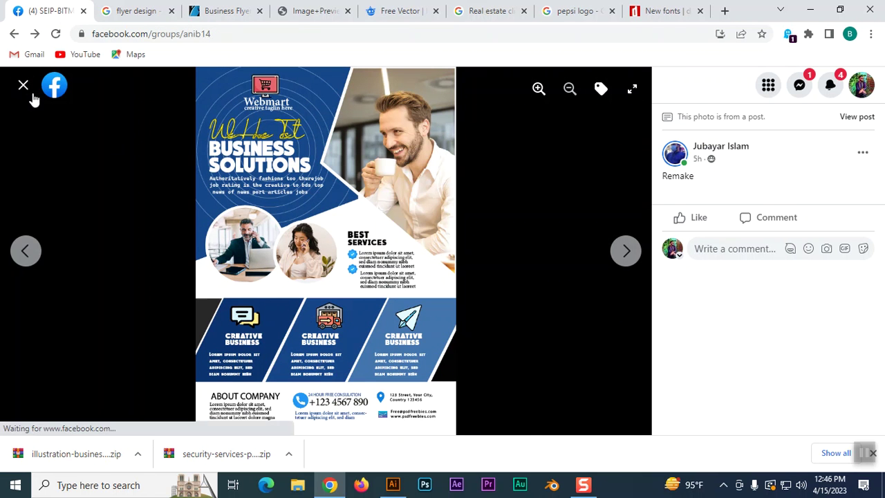
Step: View a classmate's Coca-Cola logo photo and its flyer photo, then return to the feed
scroll(373, 242, "down", 9)
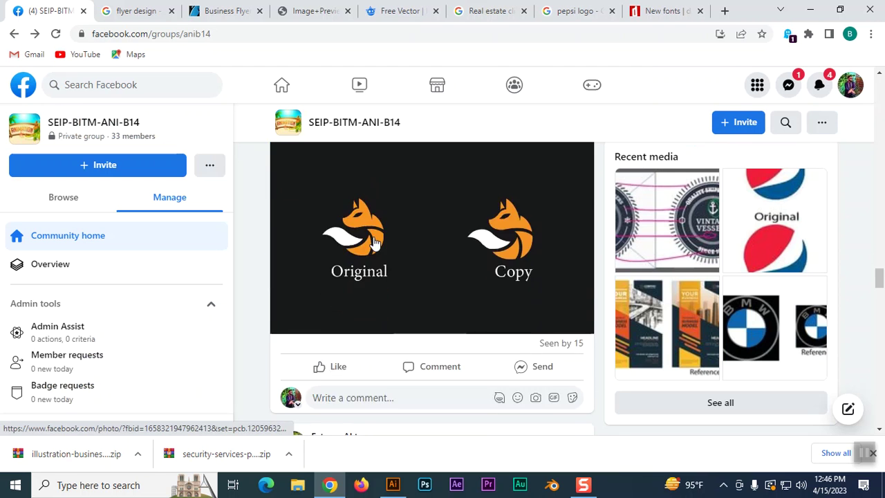
scroll(373, 246, "up", 1)
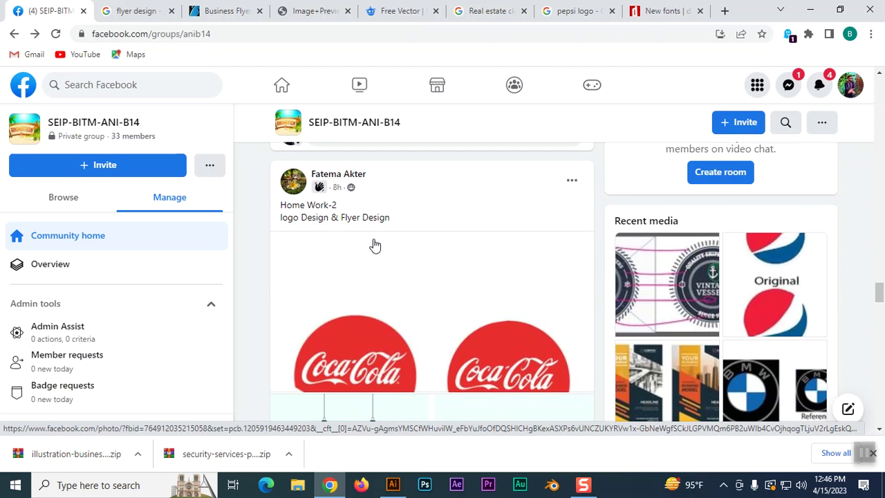
scroll(375, 246, "down", 2)
left_click(374, 244)
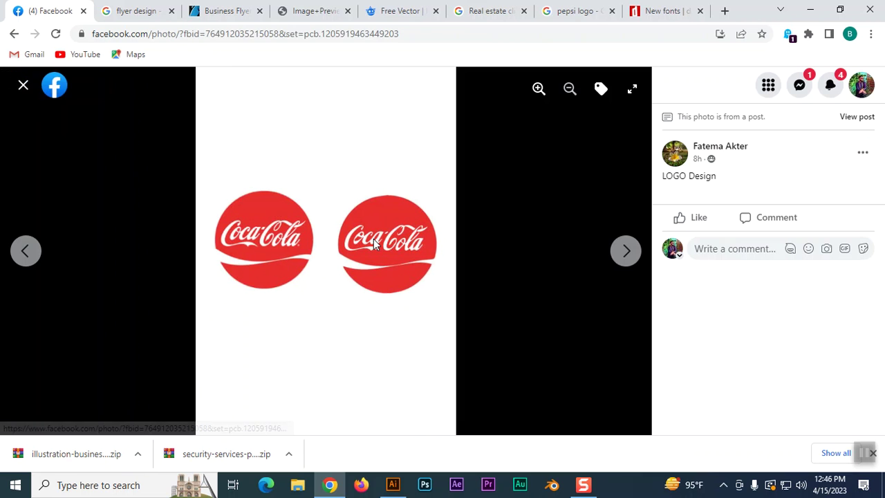
left_click(625, 252)
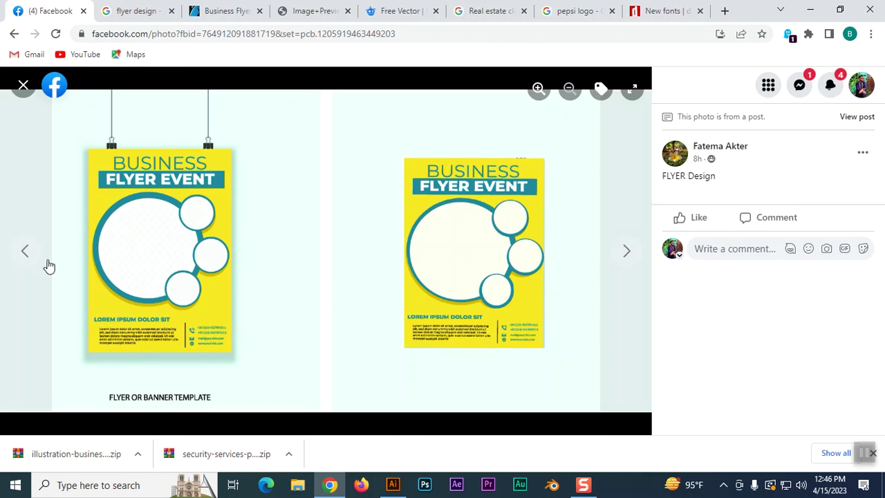
left_click(21, 90)
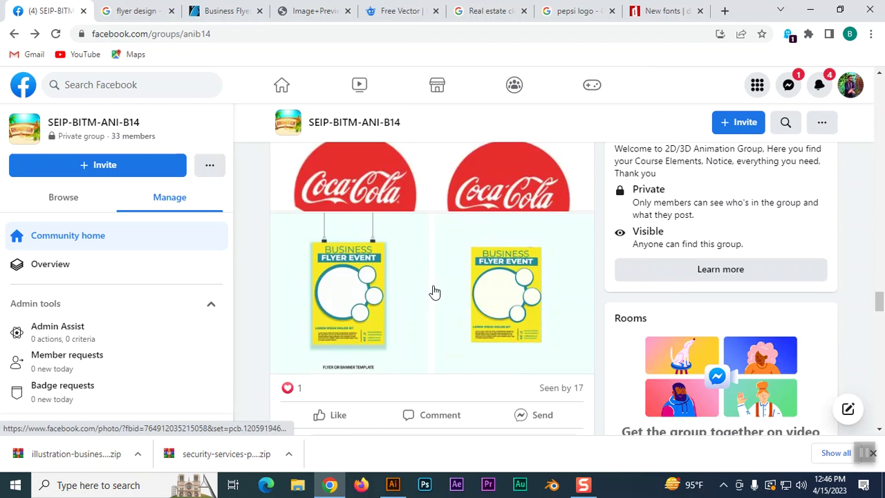
Step: Open the navy-and-orange TAKE EVERY CHANCE flyer from the group feed
scroll(433, 290, "down", 3)
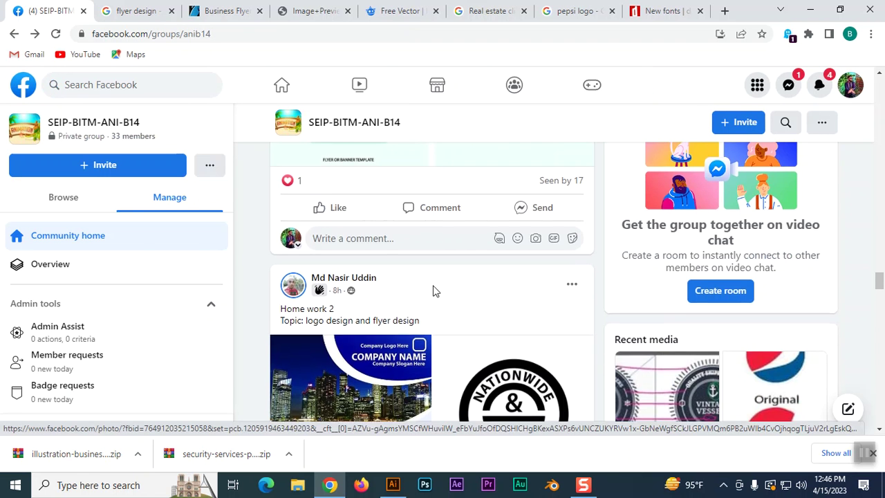
scroll(432, 290, "up", 3)
left_click(433, 290)
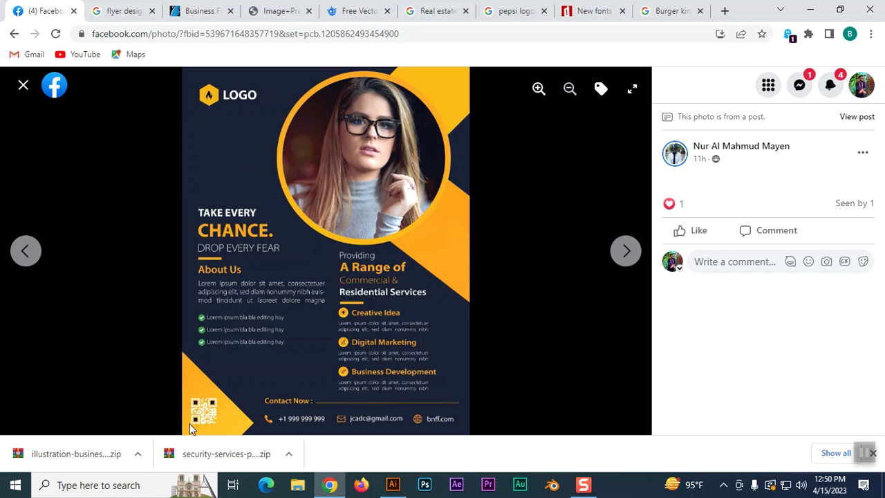
Step: Step to the blue N logo photo and back to the flyer, then close the viewer
left_click(627, 251)
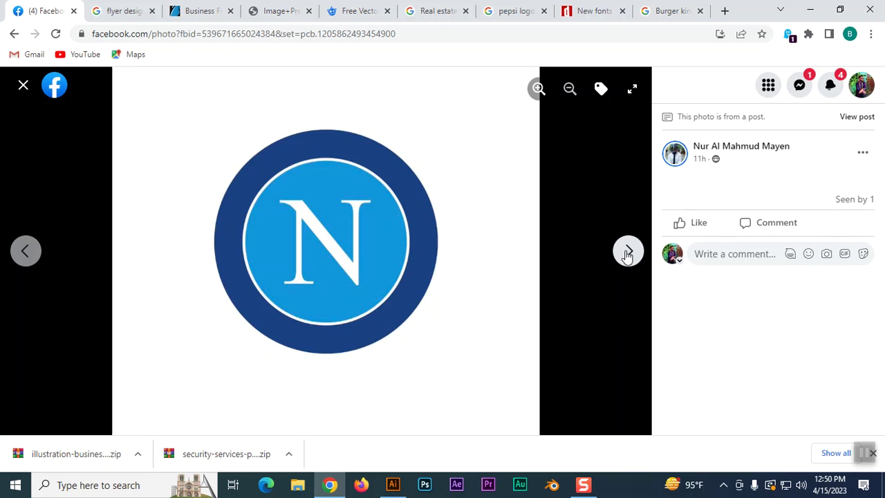
left_click(626, 253)
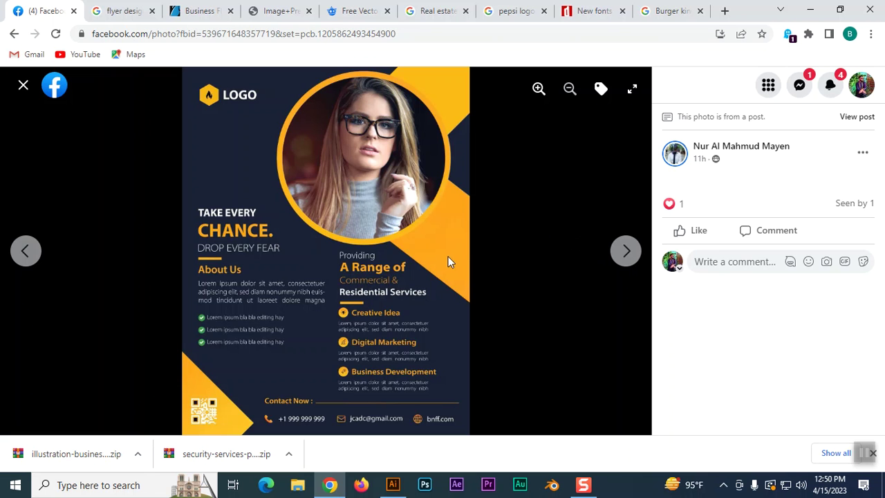
left_click(22, 84)
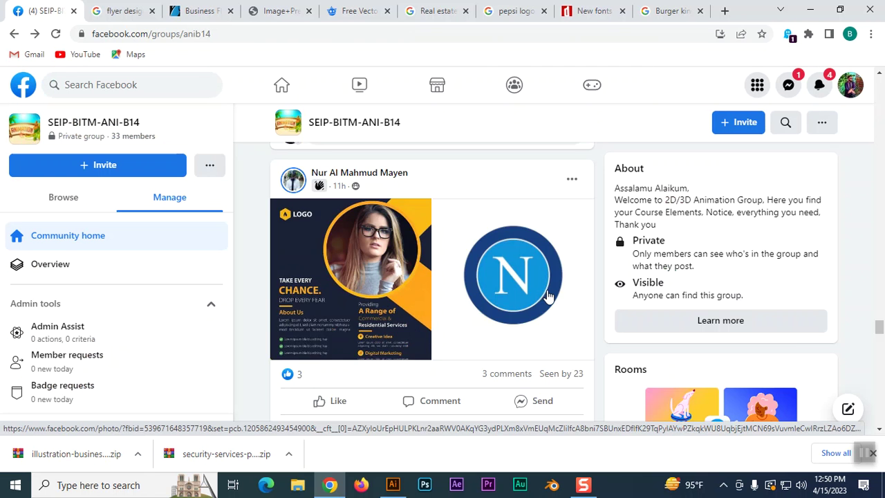
Step: Scroll the group feed and open the original-versus-remake red-and-navy S logo post
scroll(548, 296, "down", 2)
scroll(549, 296, "up", 2)
scroll(551, 311, "down", 5)
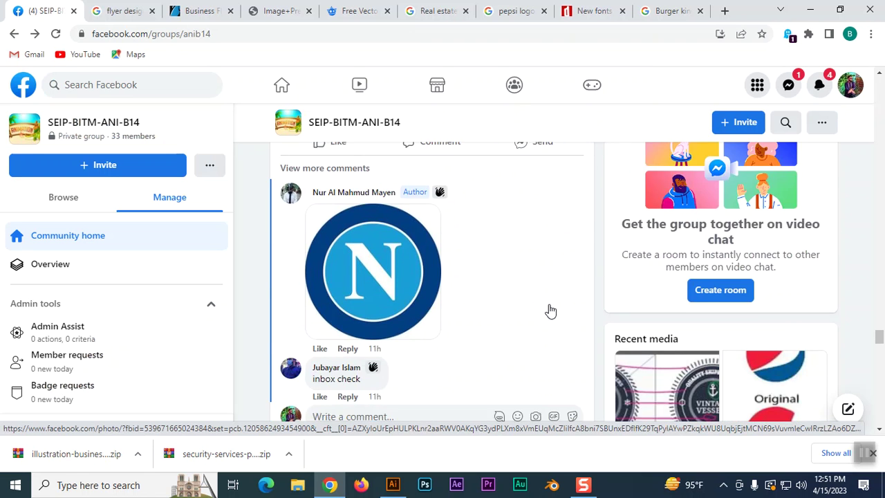
scroll(549, 304, "up", 2)
scroll(549, 304, "down", 4)
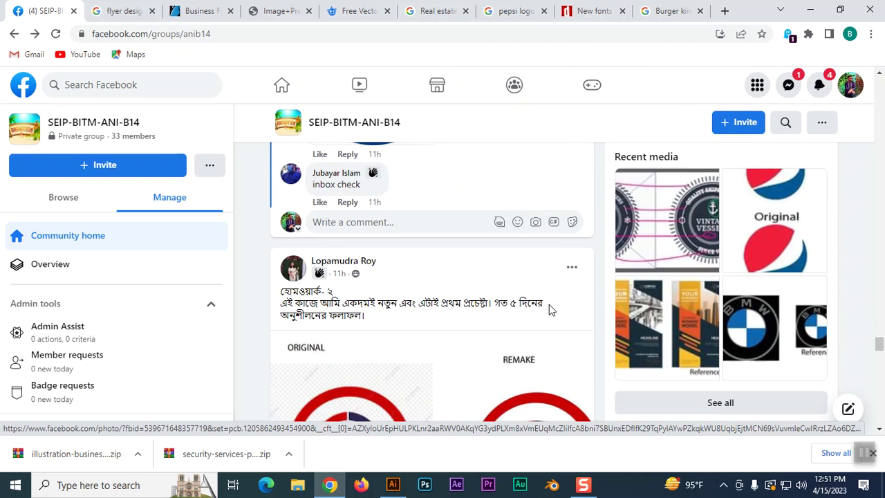
scroll(549, 309, "down", 2)
scroll(551, 311, "up", 1)
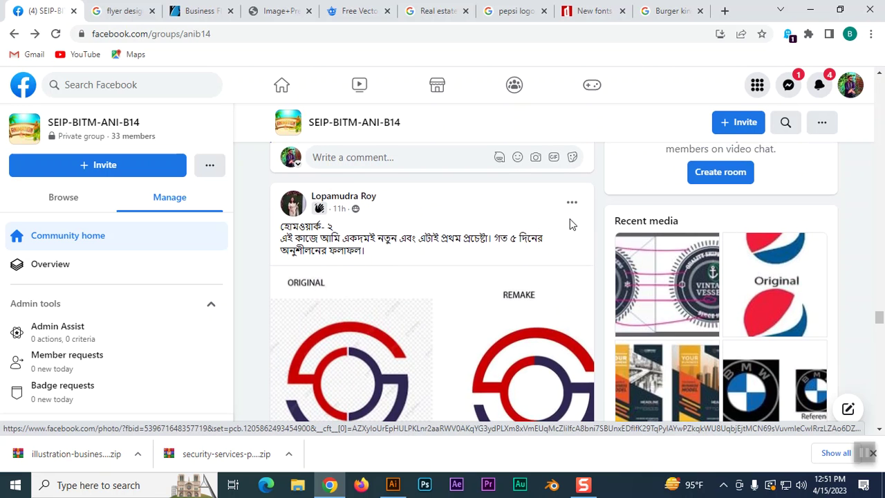
scroll(570, 228, "down", 1)
scroll(570, 228, "up", 1)
scroll(570, 229, "down", 1)
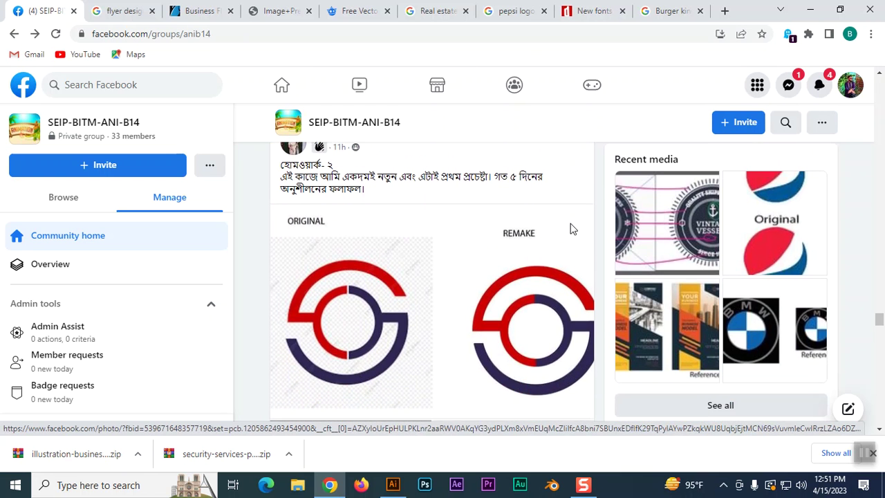
scroll(338, 297, "up", 1)
scroll(339, 297, "down", 1)
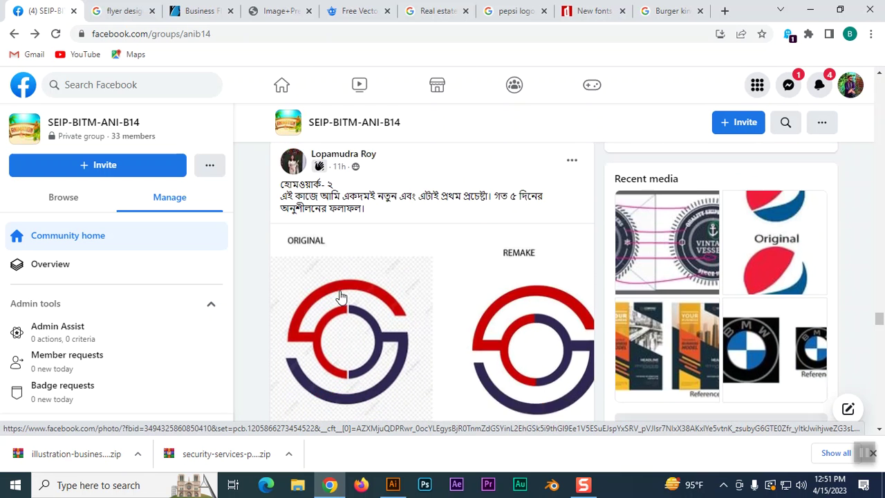
left_click(343, 285)
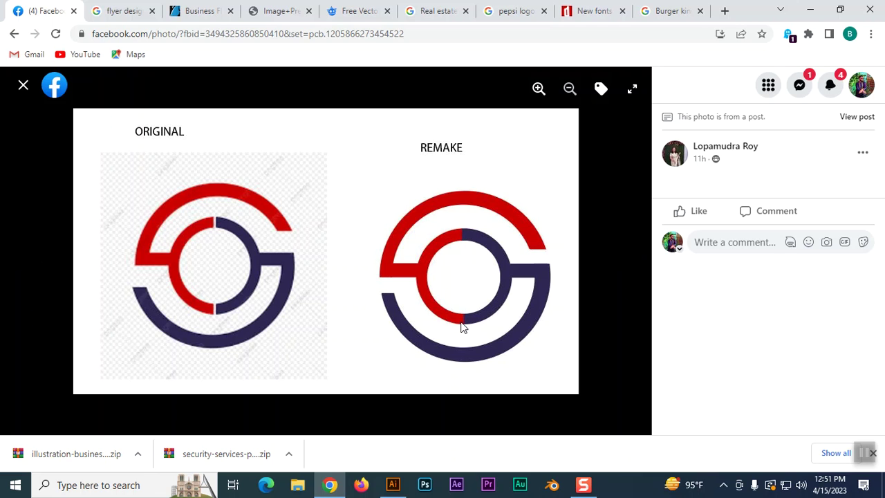
Step: Browse the green flyer and Nationwide Enterprise logo comparisons, then close the viewer
left_click(630, 259)
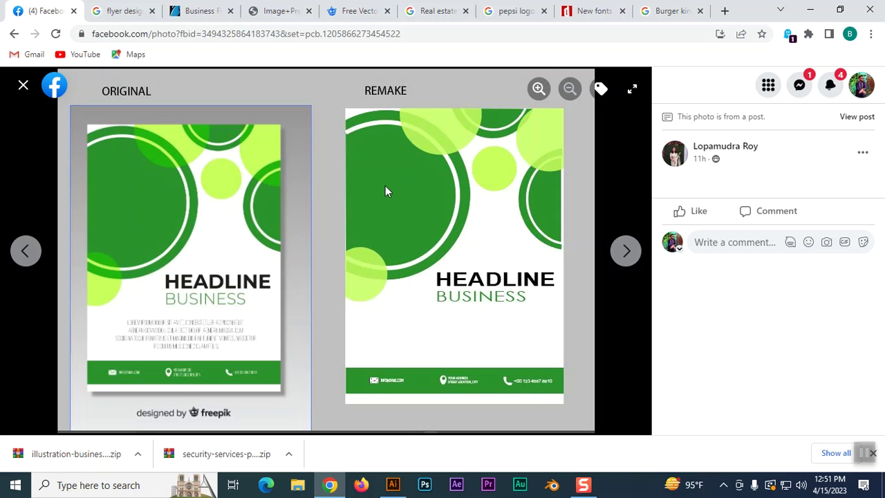
left_click(627, 255)
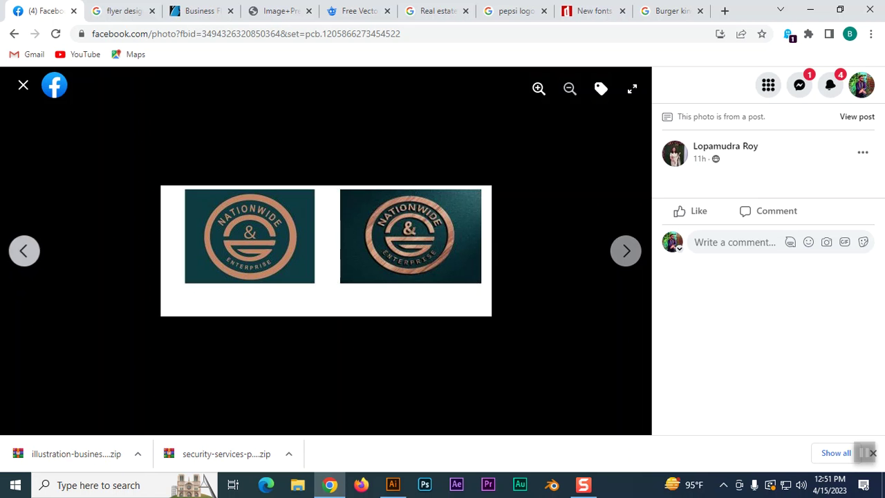
left_click(23, 85)
Step: On Illustrator's blank Untitled-1 artboard, select the Rectangle tool
scroll(537, 273, "down", 3)
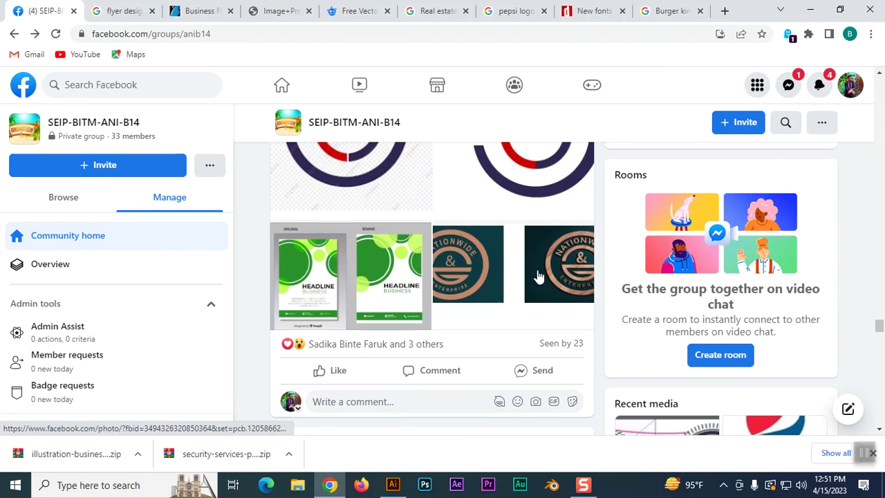
scroll(537, 273, "down", 1)
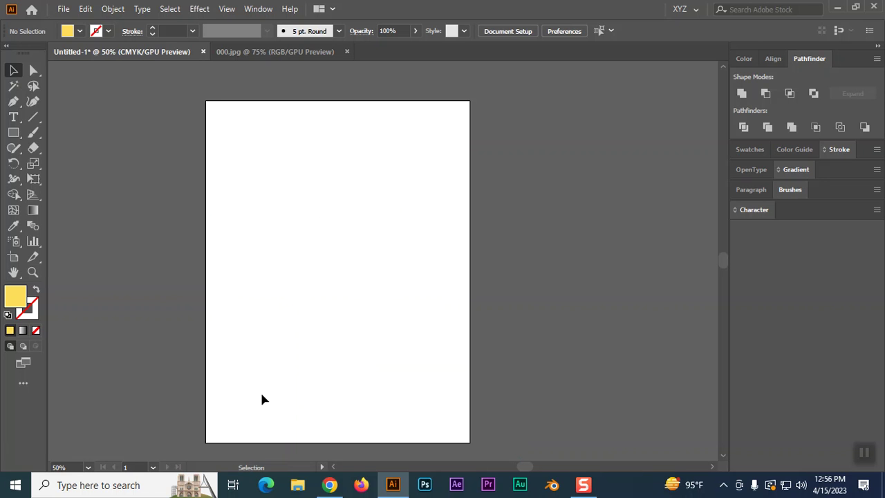
left_click(13, 132)
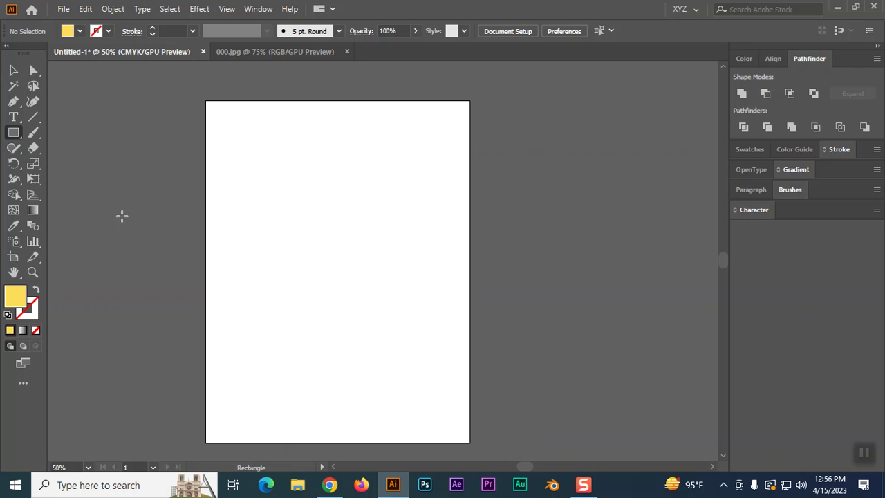